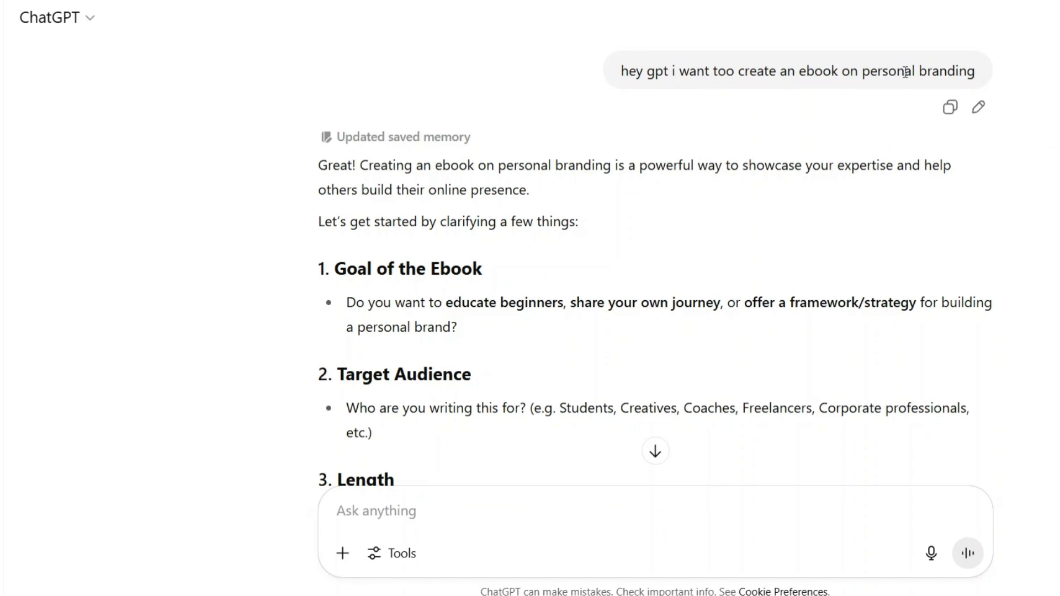
- Review the opening prompt about a personal branding ebook and the clarifying questions on goal, audience and length
{"action": "left_click_drag", "start_coordinate": [862, 71], "coordinate": [980, 78]}
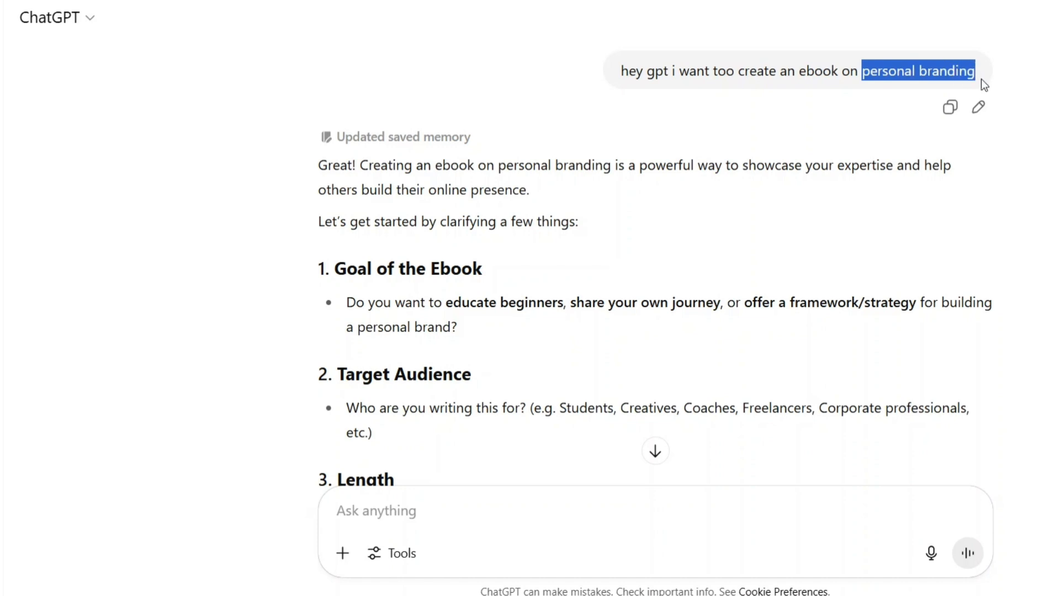
{"action": "left_click", "coordinate": [894, 76]}
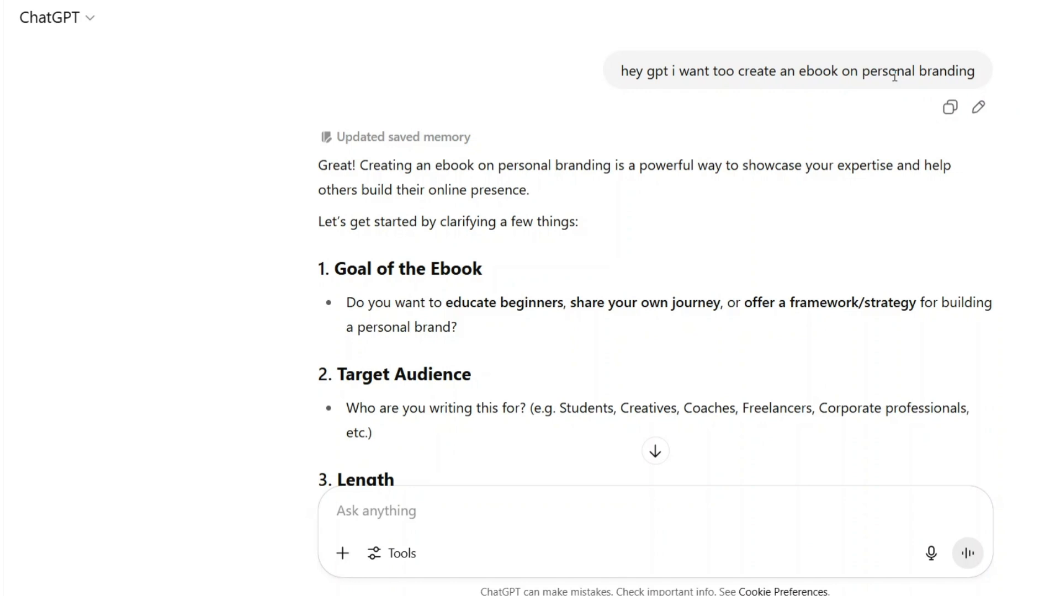
{"action": "left_click_drag", "start_coordinate": [775, 62], "coordinate": [960, 72]}
{"action": "left_click", "coordinate": [741, 136]}
{"action": "scroll", "coordinate": [741, 135], "scroll_direction": "down", "scroll_amount": 3}
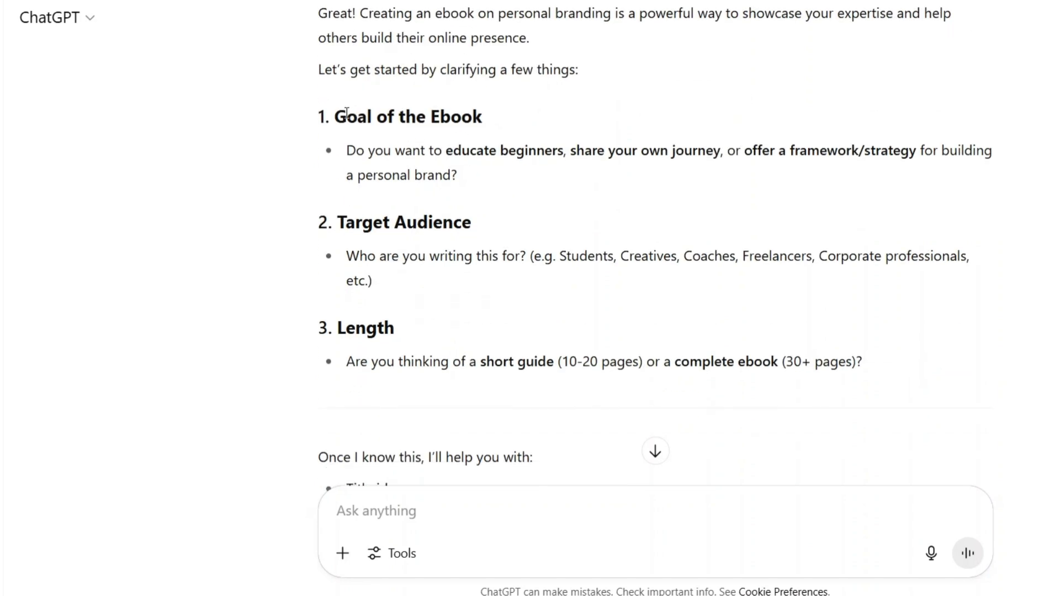
{"action": "left_click_drag", "start_coordinate": [347, 116], "coordinate": [479, 119]}
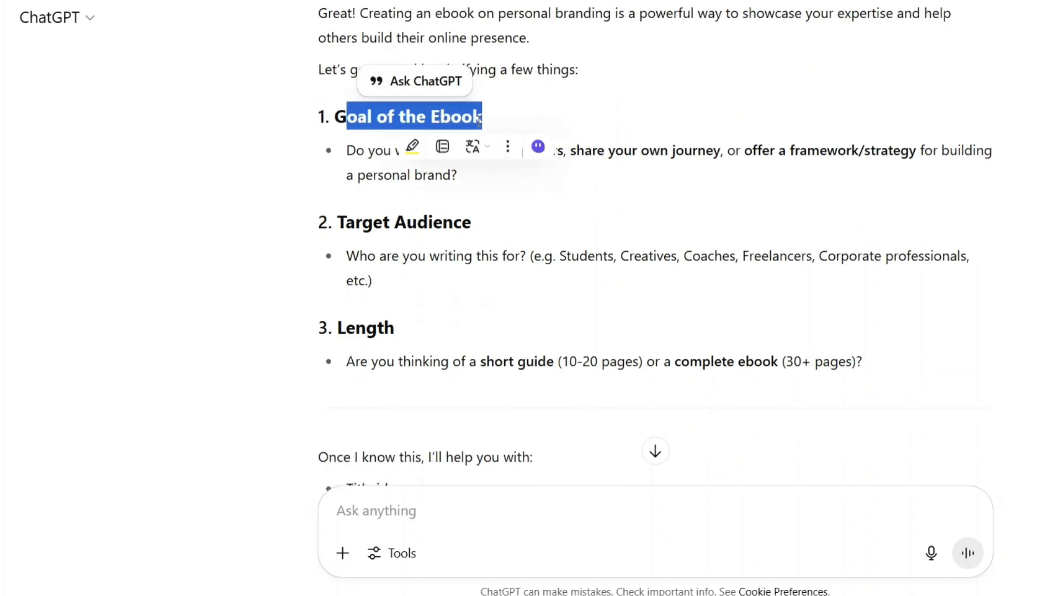
{"action": "left_click", "coordinate": [479, 120]}
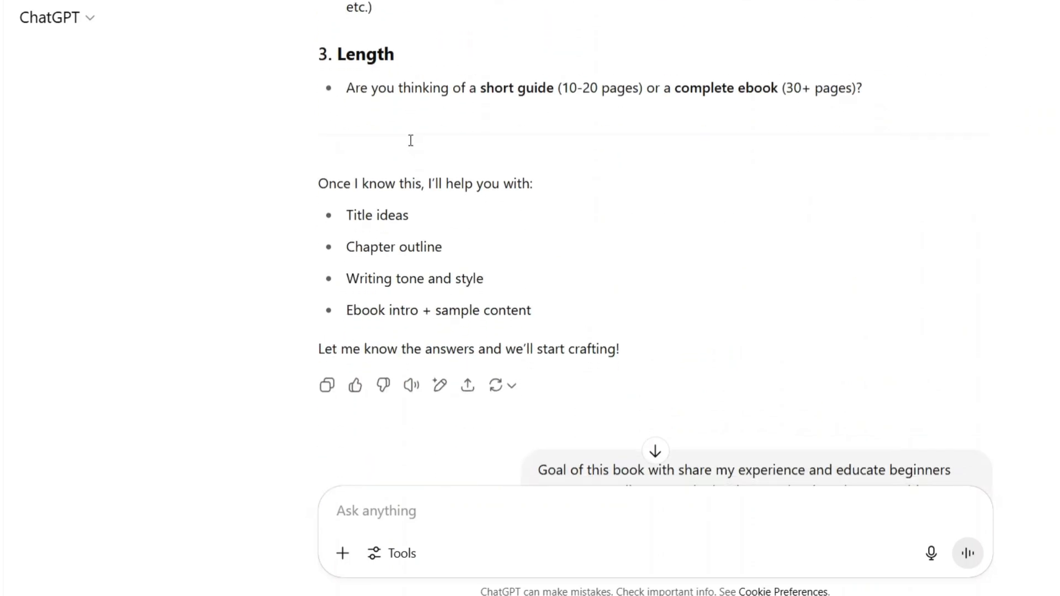
- Read the follow-up prompt that specifies the book's goal, target audience and page count
{"action": "left_click_drag", "start_coordinate": [539, 205], "coordinate": [649, 212]}
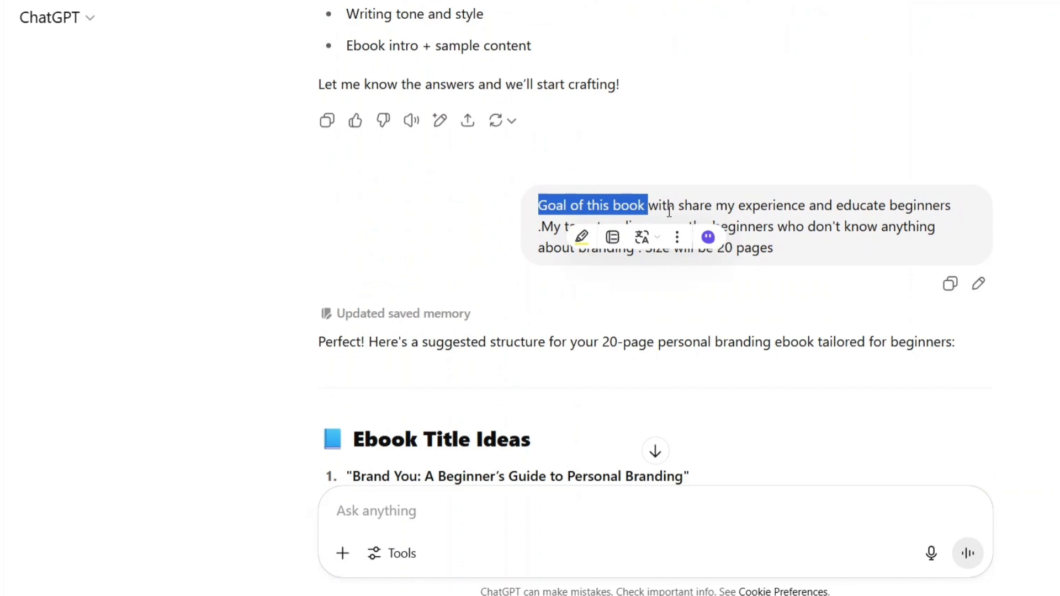
{"action": "left_click", "coordinate": [847, 194]}
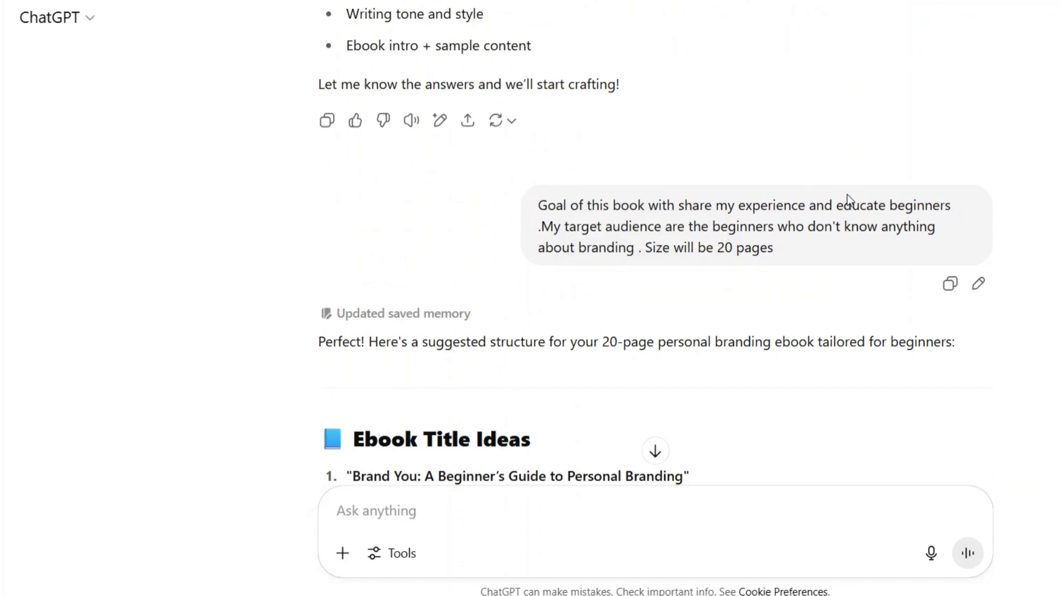
{"action": "left_click_drag", "start_coordinate": [554, 227], "coordinate": [682, 247]}
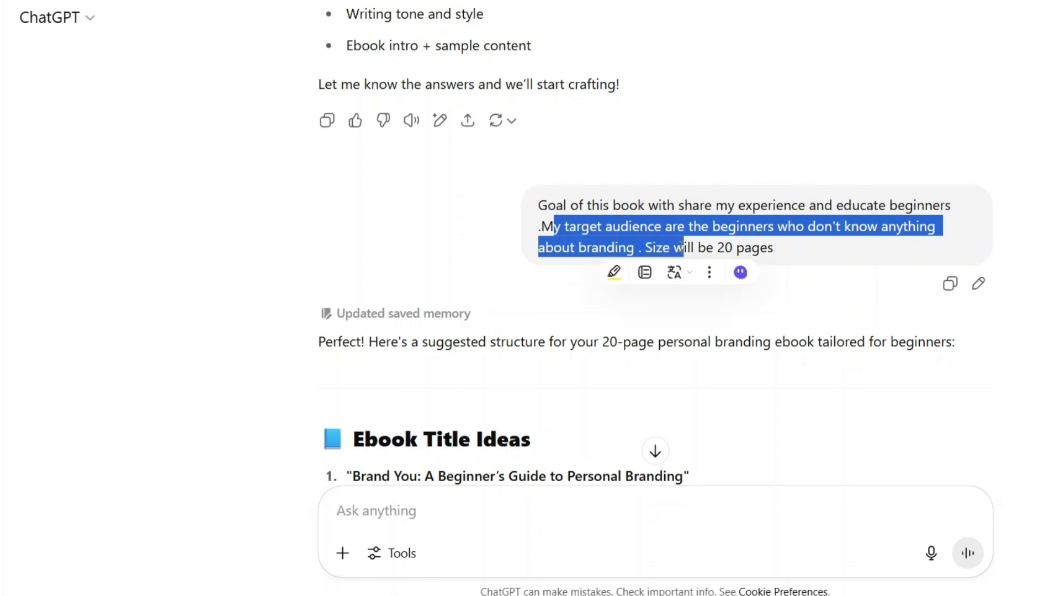
{"action": "left_click", "coordinate": [682, 247]}
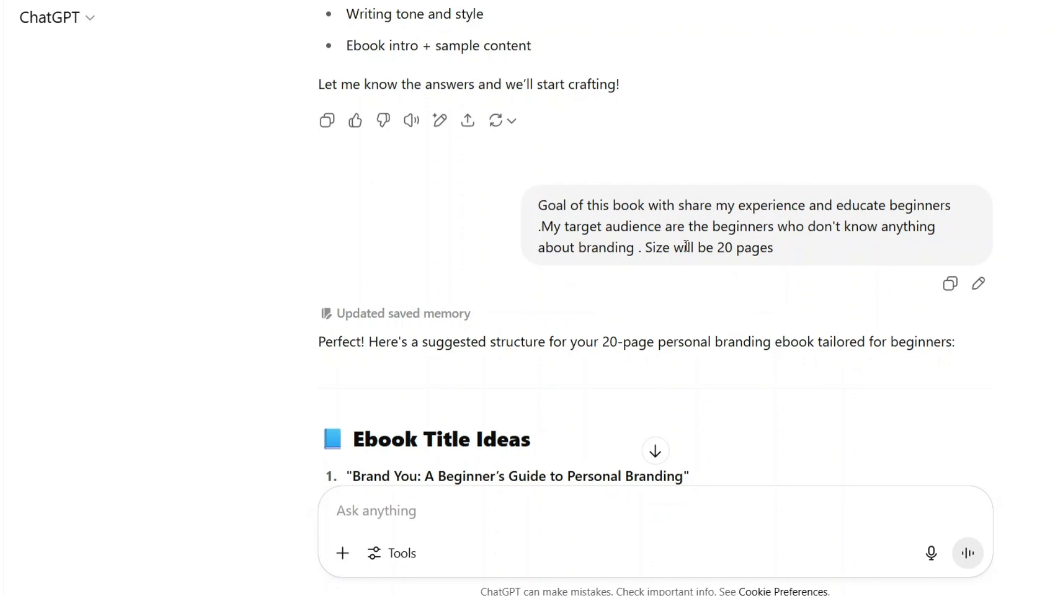
- Examine the suggested ebook titles, highlighting "Start with YOU: Build a Personal Brand from Scratch"
{"action": "scroll", "coordinate": [565, 360], "scroll_direction": "down", "scroll_amount": 5}
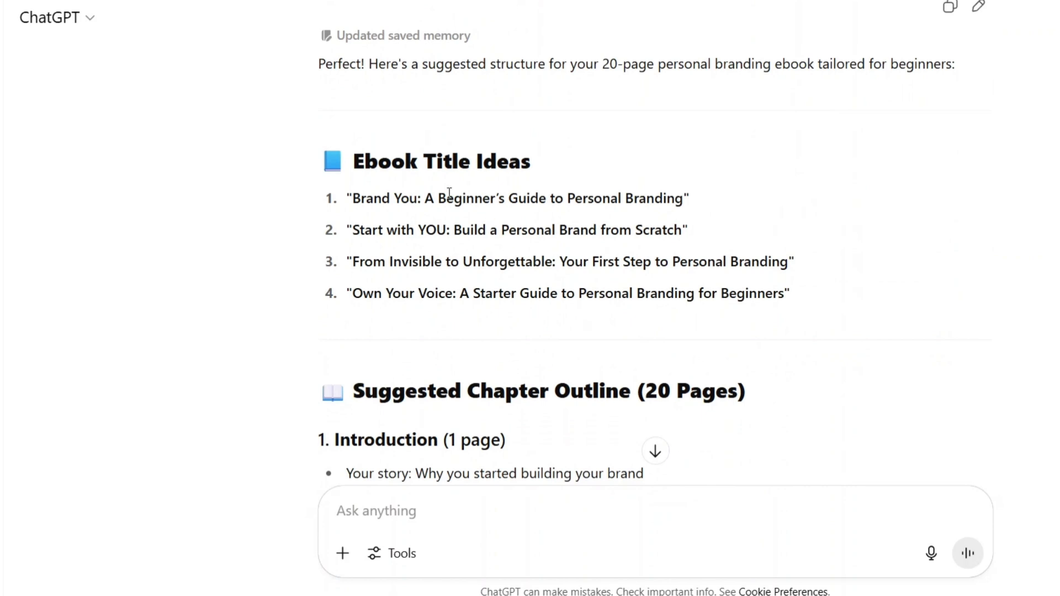
{"action": "left_click_drag", "start_coordinate": [351, 162], "coordinate": [569, 159]}
{"action": "left_click", "coordinate": [569, 159]}
{"action": "left_click_drag", "start_coordinate": [686, 232], "coordinate": [346, 230]}
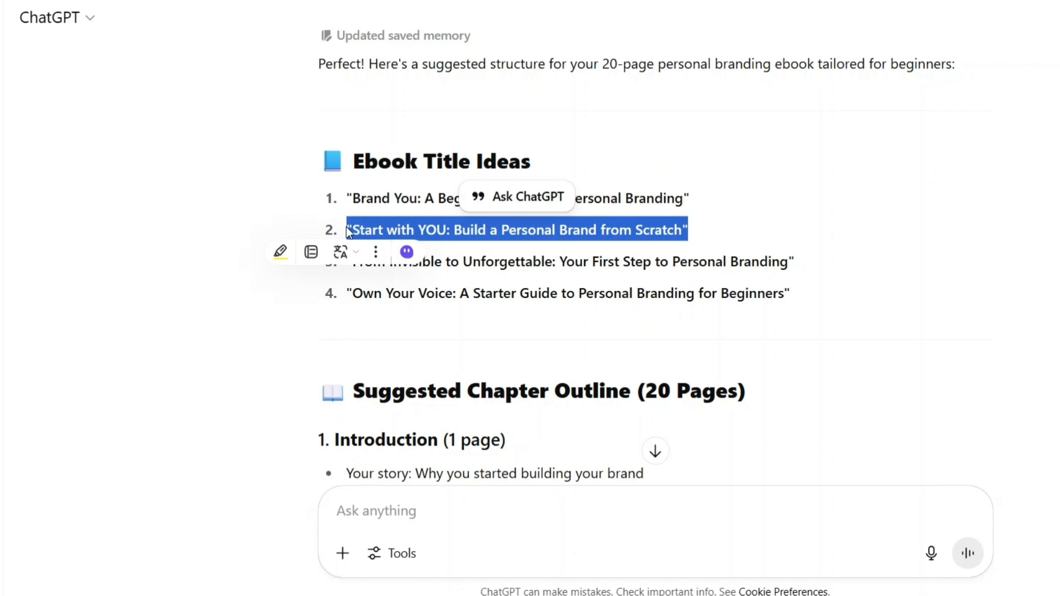
{"action": "left_click", "coordinate": [488, 305]}
- Read through the suggested chapter outline from the introduction to the final action plan and next steps
{"action": "scroll", "coordinate": [488, 305], "scroll_direction": "down", "scroll_amount": 4}
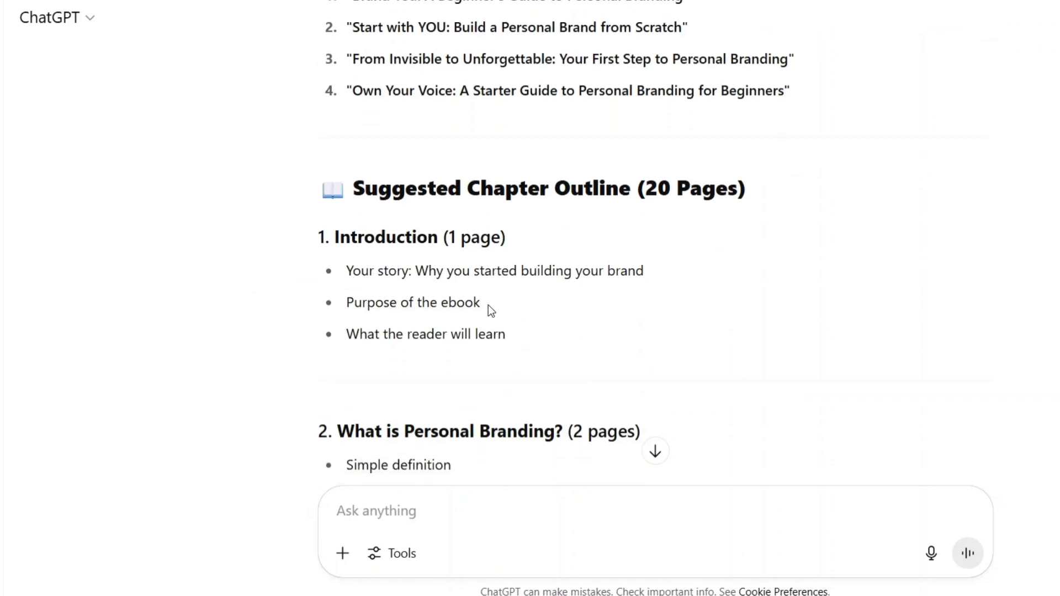
{"action": "scroll", "coordinate": [488, 305], "scroll_direction": "down", "scroll_amount": 2}
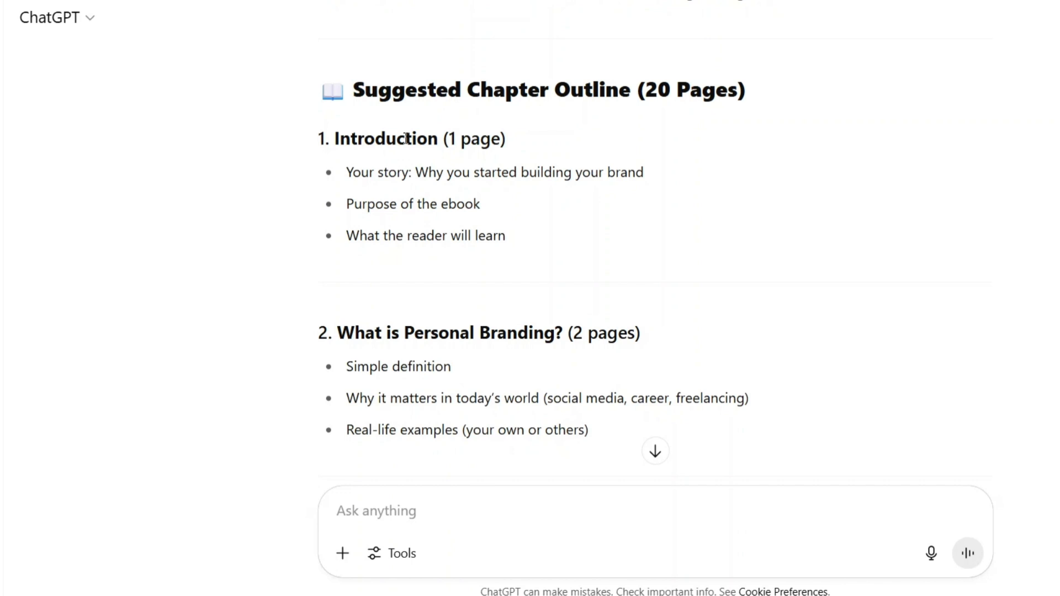
{"action": "scroll", "coordinate": [367, 356], "scroll_direction": "down", "scroll_amount": 3}
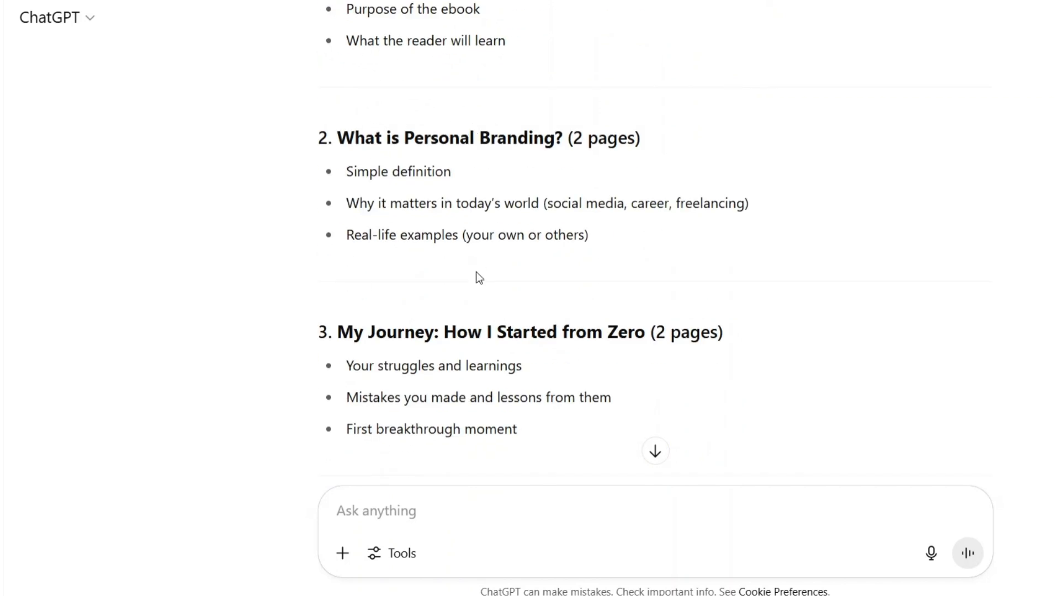
{"action": "scroll", "coordinate": [479, 278], "scroll_direction": "down", "scroll_amount": 3}
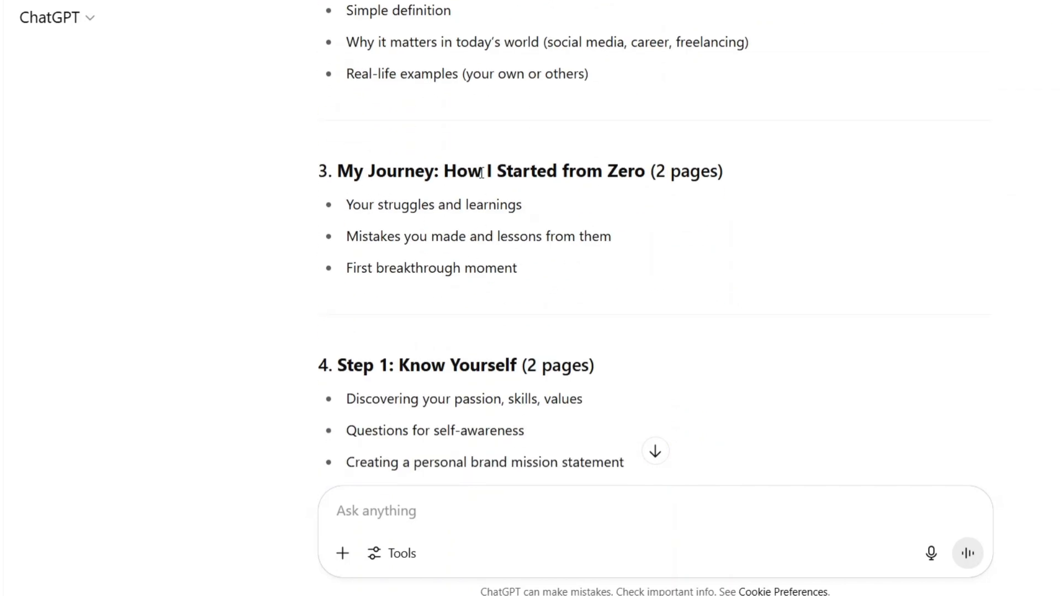
{"action": "scroll", "coordinate": [482, 173], "scroll_direction": "down", "scroll_amount": 12}
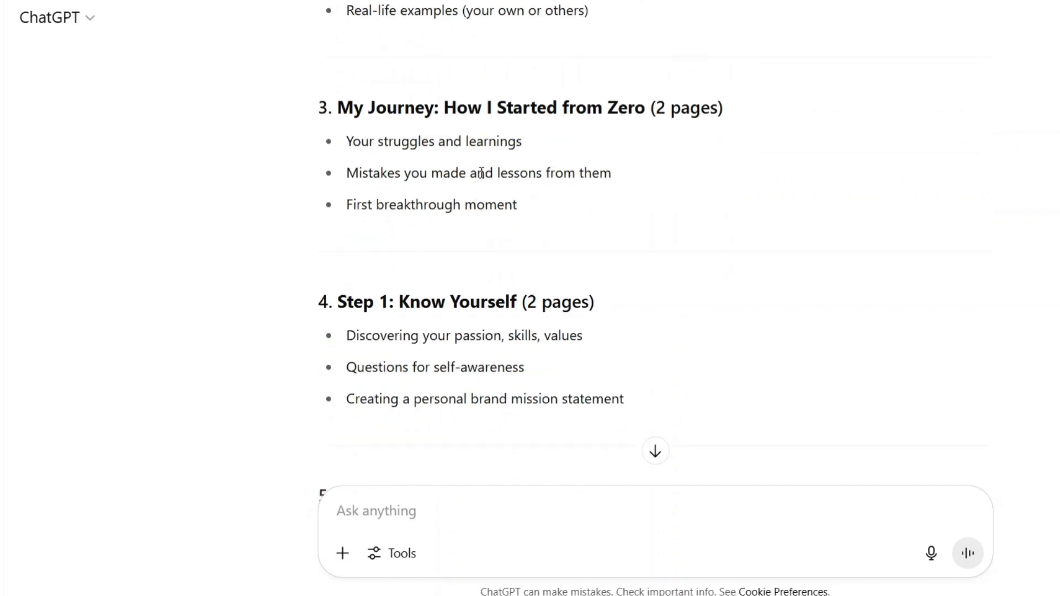
{"action": "scroll", "coordinate": [482, 173], "scroll_direction": "down", "scroll_amount": 9}
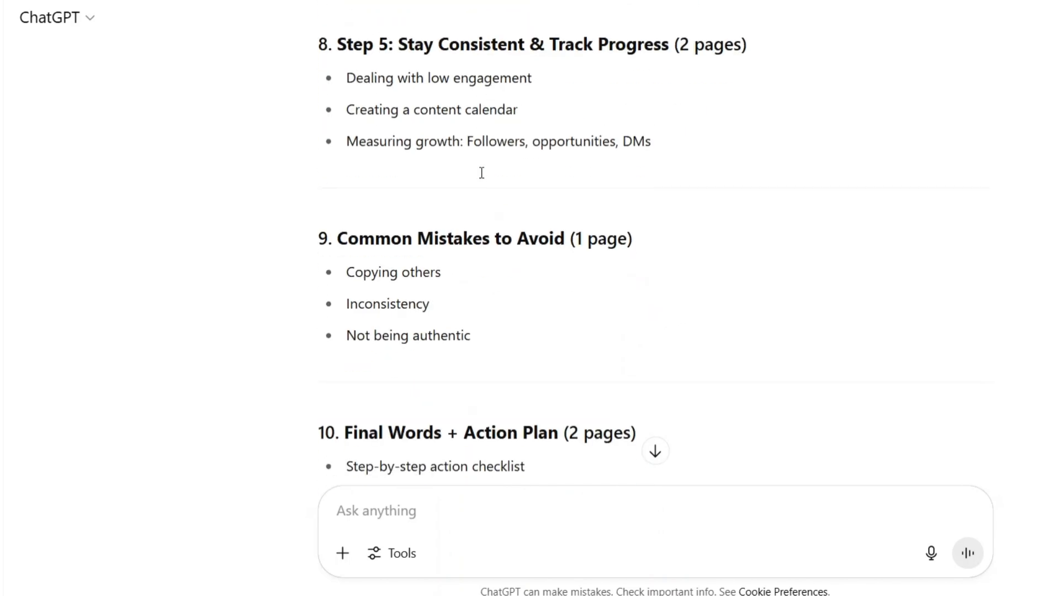
{"action": "scroll", "coordinate": [480, 174], "scroll_direction": "down", "scroll_amount": 4}
{"action": "scroll", "coordinate": [481, 176], "scroll_direction": "down", "scroll_amount": 2}
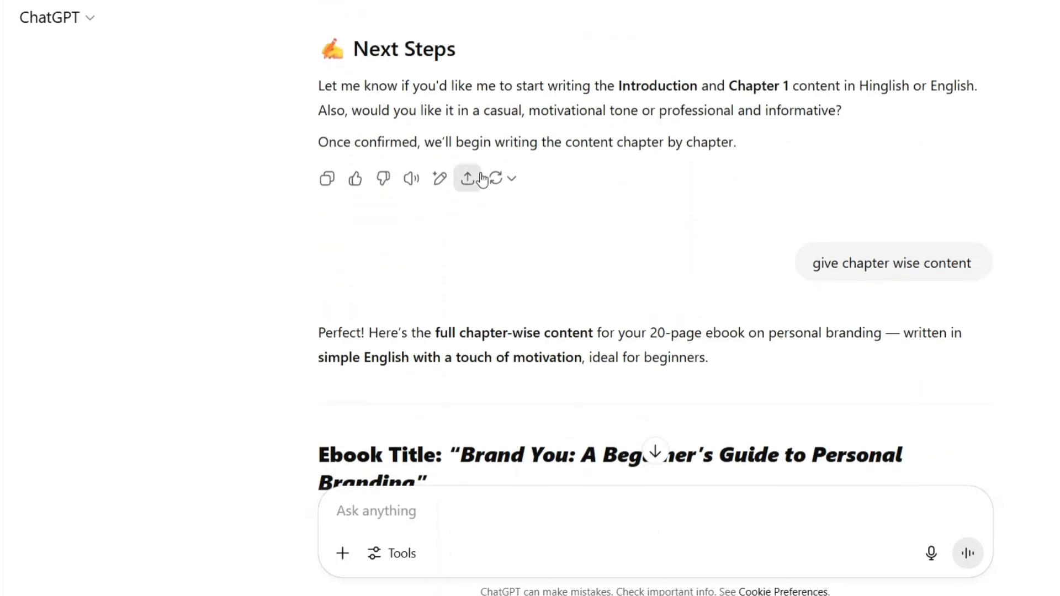
{"action": "scroll", "coordinate": [481, 178], "scroll_direction": "up", "scroll_amount": 10}
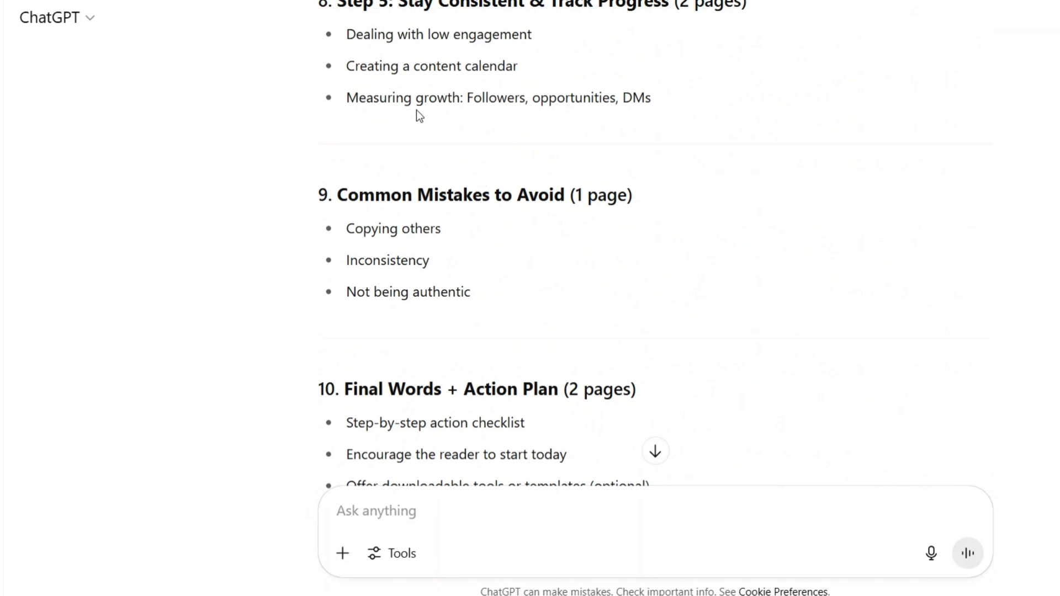
{"action": "scroll", "coordinate": [446, 117], "scroll_direction": "down", "scroll_amount": 10}
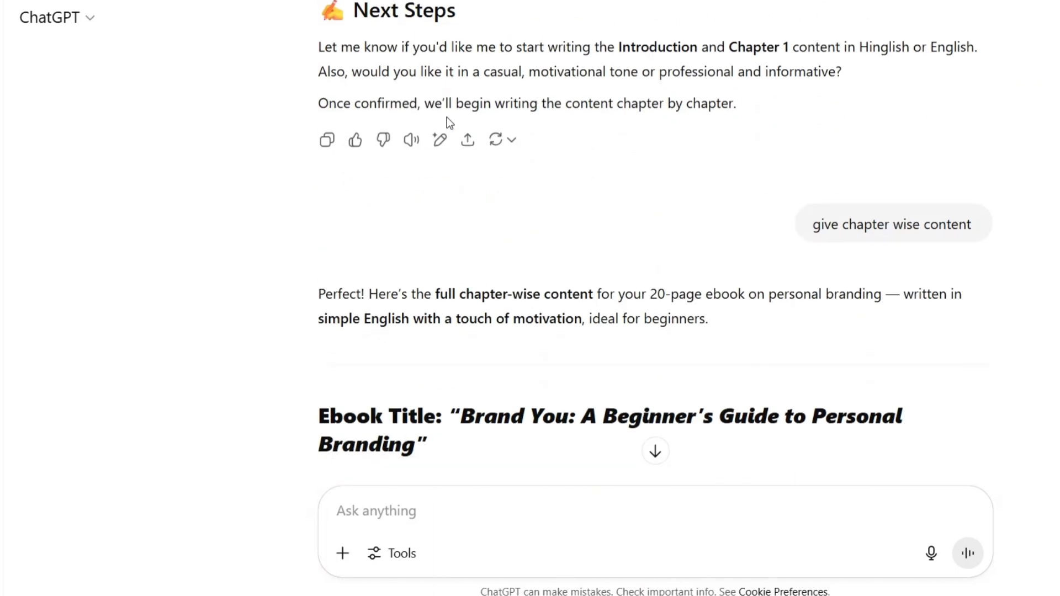
- Examine the answer to the "give chapter wise content" prompt, reading the ebook title and the Introduction paragraphs and bullet list
{"action": "scroll", "coordinate": [761, 190], "scroll_direction": "down", "scroll_amount": 1}
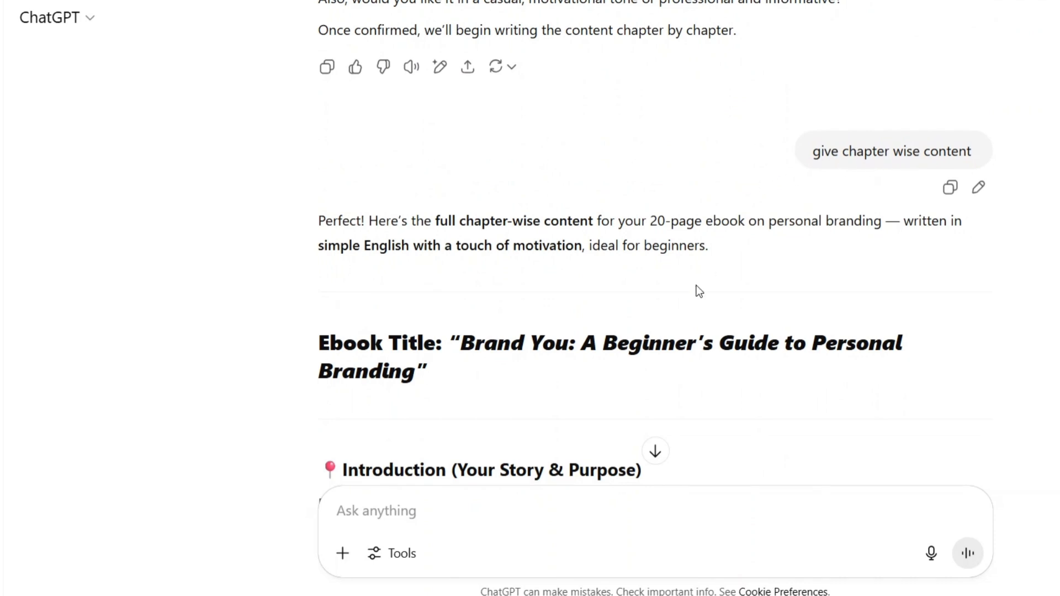
{"action": "scroll", "coordinate": [691, 295], "scroll_direction": "down", "scroll_amount": 4}
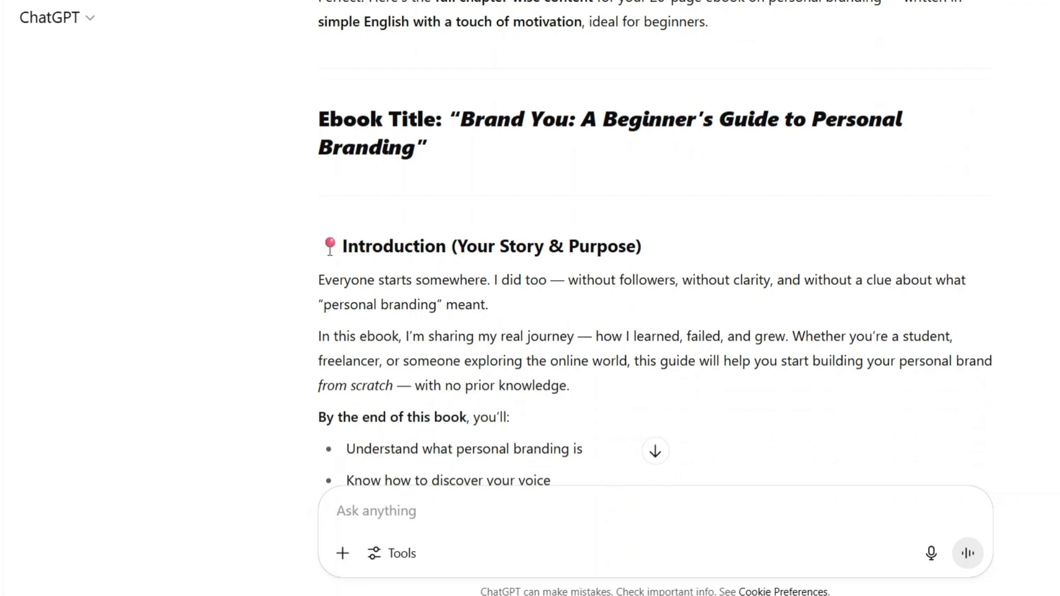
{"action": "left_click_drag", "start_coordinate": [314, 252], "coordinate": [401, 271]}
{"action": "left_click", "coordinate": [354, 266]}
{"action": "left_click_drag", "start_coordinate": [313, 279], "coordinate": [496, 313]}
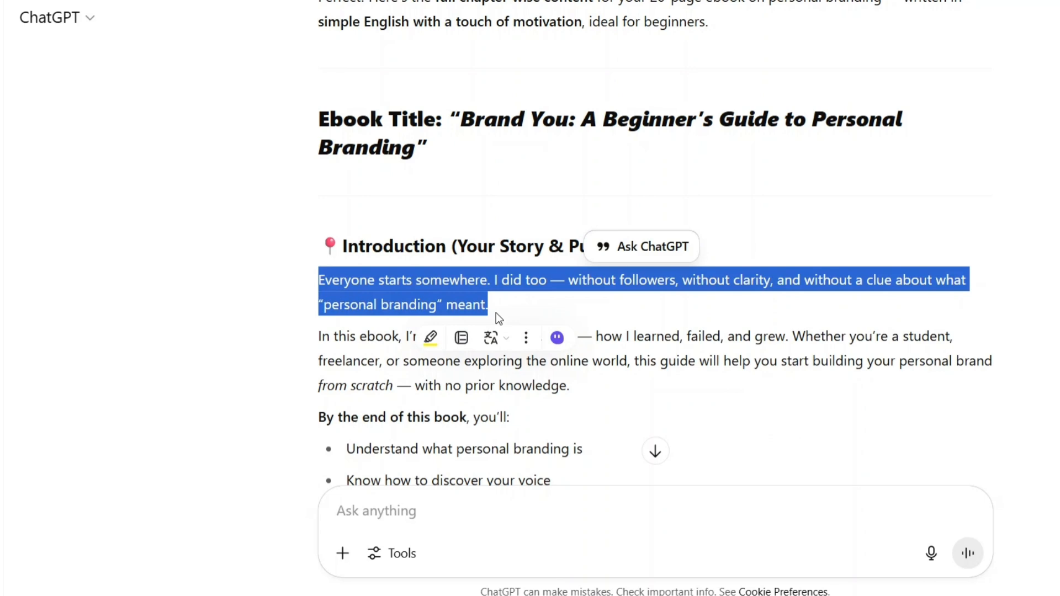
{"action": "left_click", "coordinate": [496, 313]}
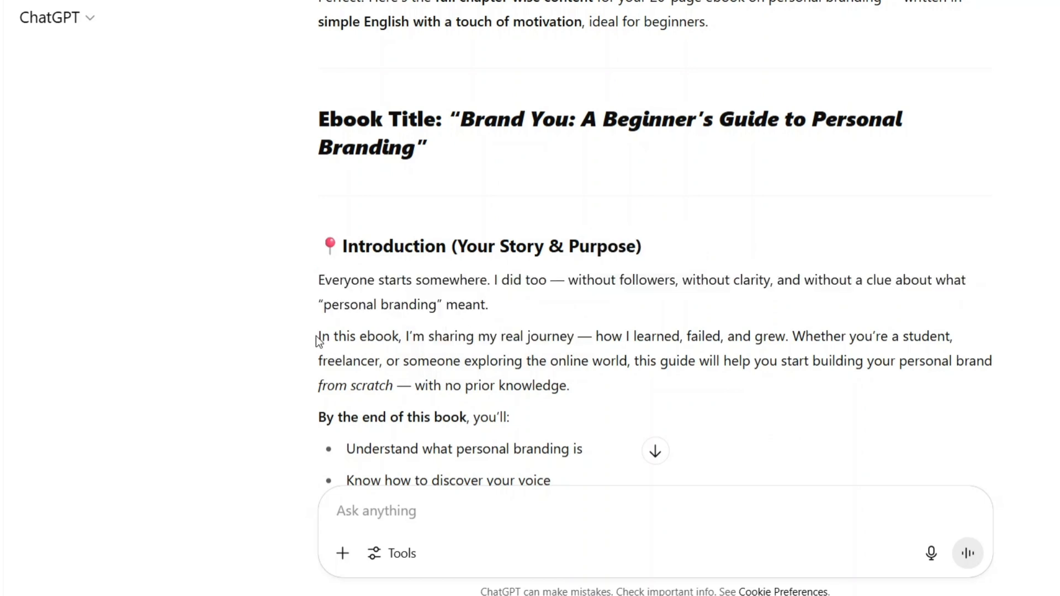
{"action": "left_click_drag", "start_coordinate": [316, 336], "coordinate": [585, 395]}
{"action": "scroll", "coordinate": [585, 395], "scroll_direction": "down", "scroll_amount": 2}
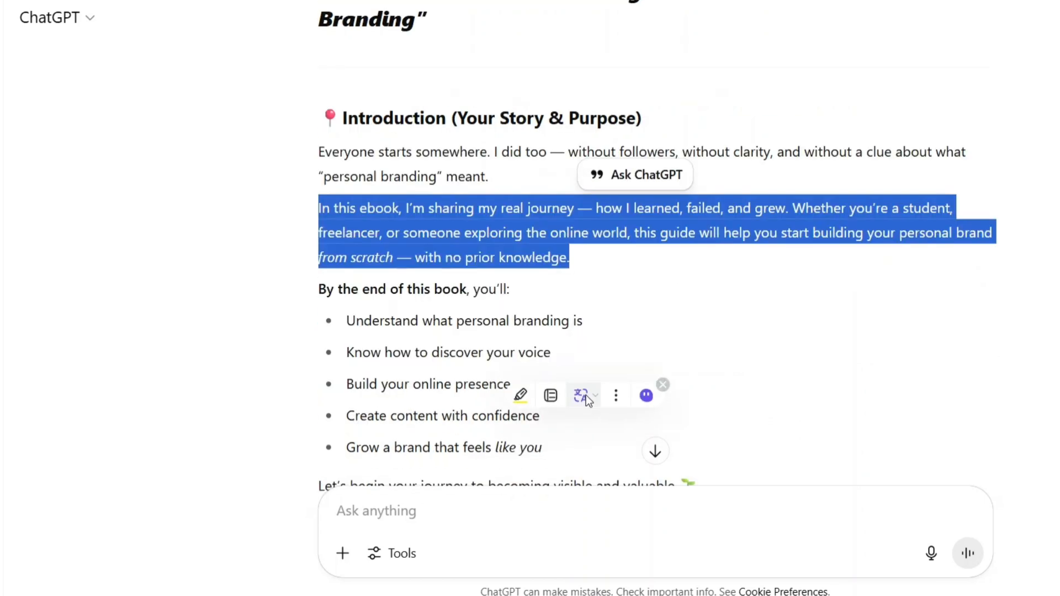
{"action": "scroll", "coordinate": [585, 395], "scroll_direction": "down", "scroll_amount": 3}
{"action": "left_click_drag", "start_coordinate": [318, 156], "coordinate": [584, 316]}
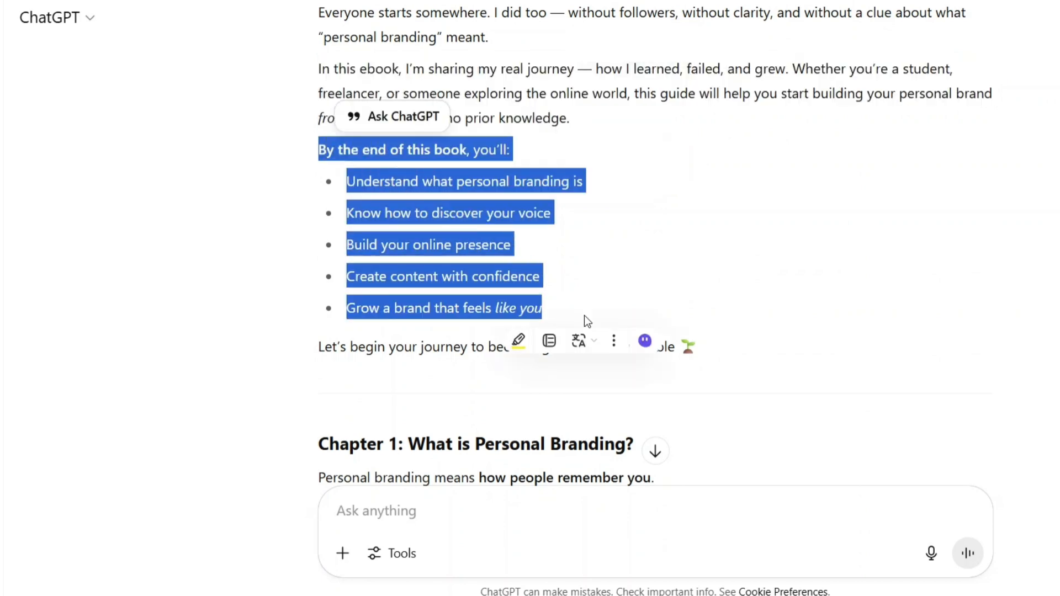
{"action": "left_click", "coordinate": [614, 267]}
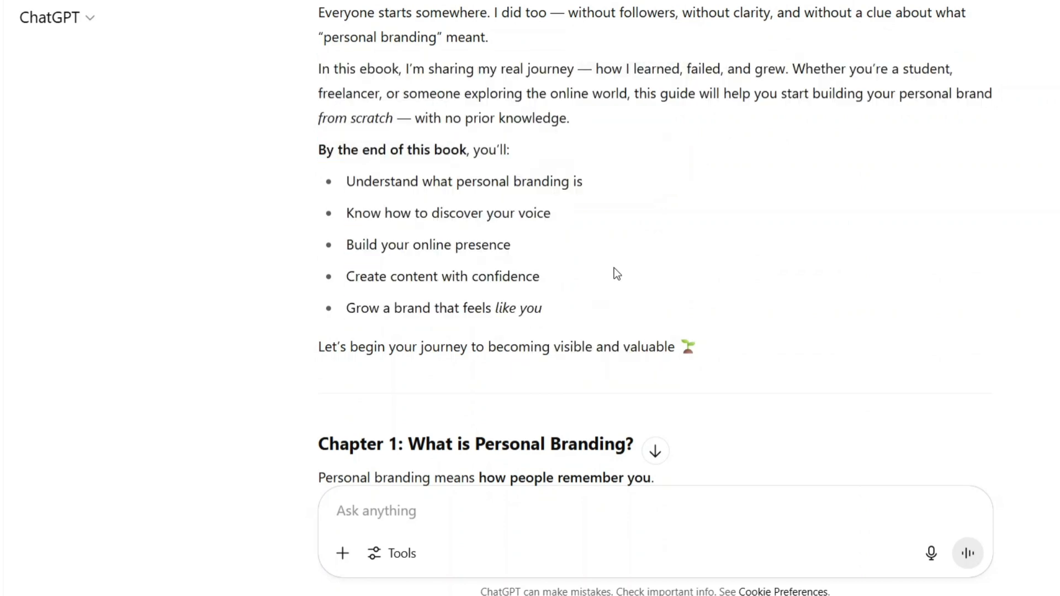
- Skim the generated chapter content from Chapter 1: What is Personal Branding? through Chapter 10
{"action": "scroll", "coordinate": [614, 267], "scroll_direction": "down", "scroll_amount": 6}
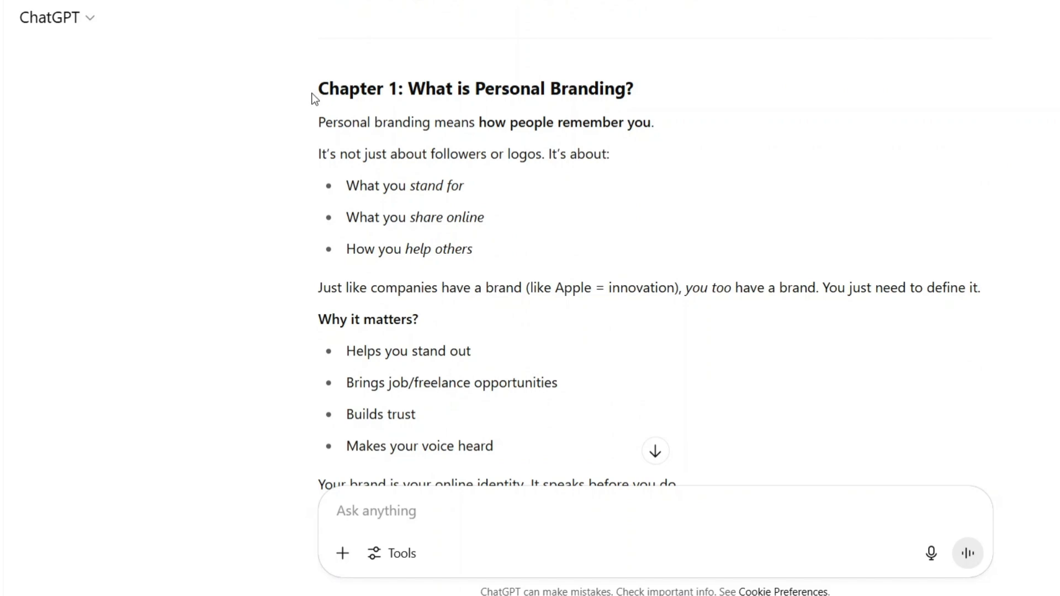
{"action": "left_click_drag", "start_coordinate": [314, 99], "coordinate": [704, 94]}
{"action": "scroll", "coordinate": [522, 218], "scroll_direction": "down", "scroll_amount": 3}
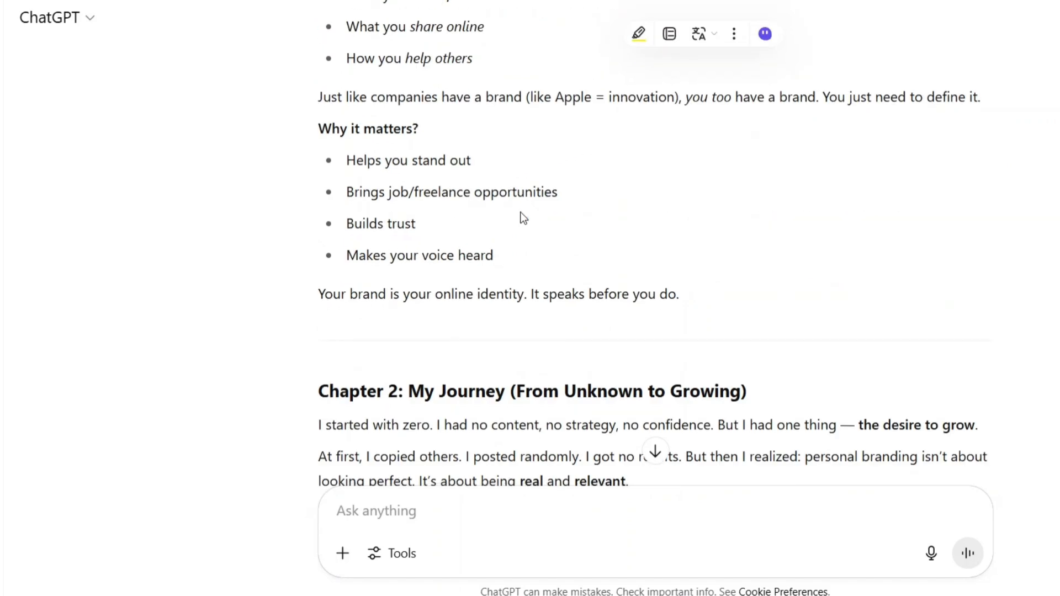
{"action": "scroll", "coordinate": [486, 268], "scroll_direction": "up", "scroll_amount": 2}
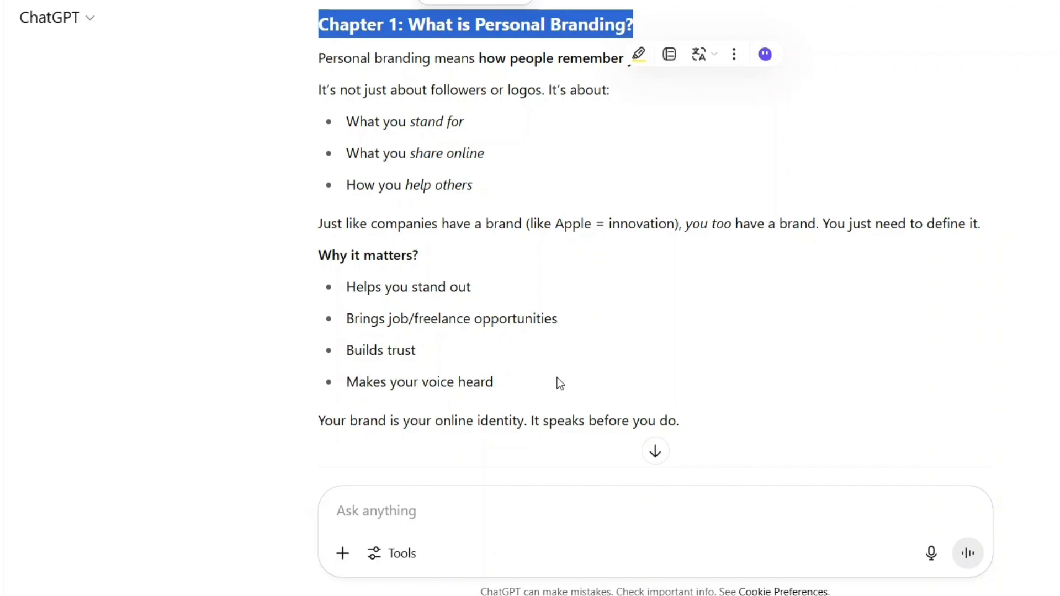
{"action": "scroll", "coordinate": [602, 364], "scroll_direction": "down", "scroll_amount": 20}
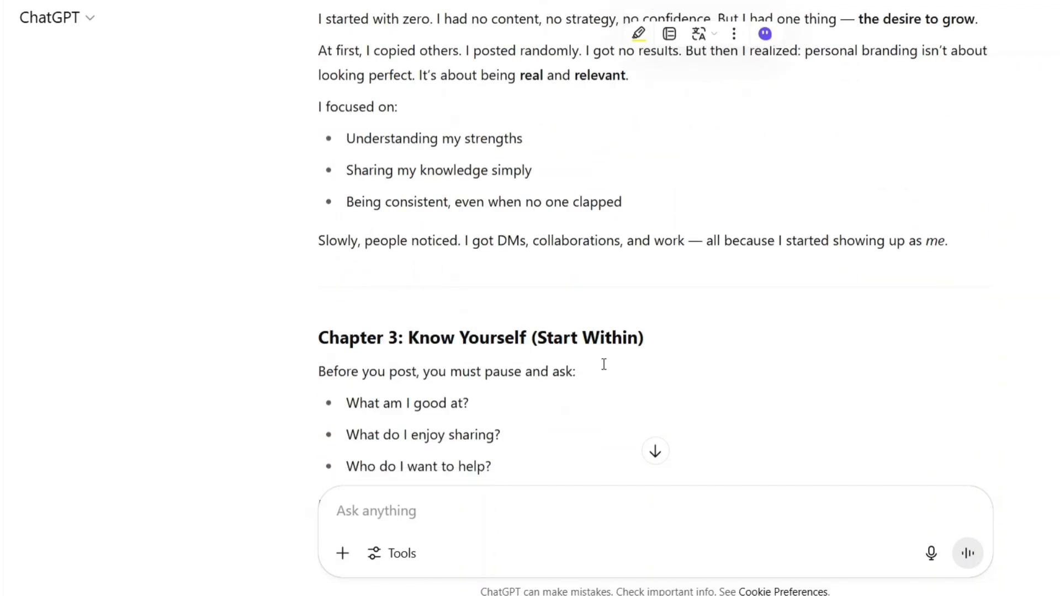
{"action": "scroll", "coordinate": [603, 365], "scroll_direction": "down", "scroll_amount": 20}
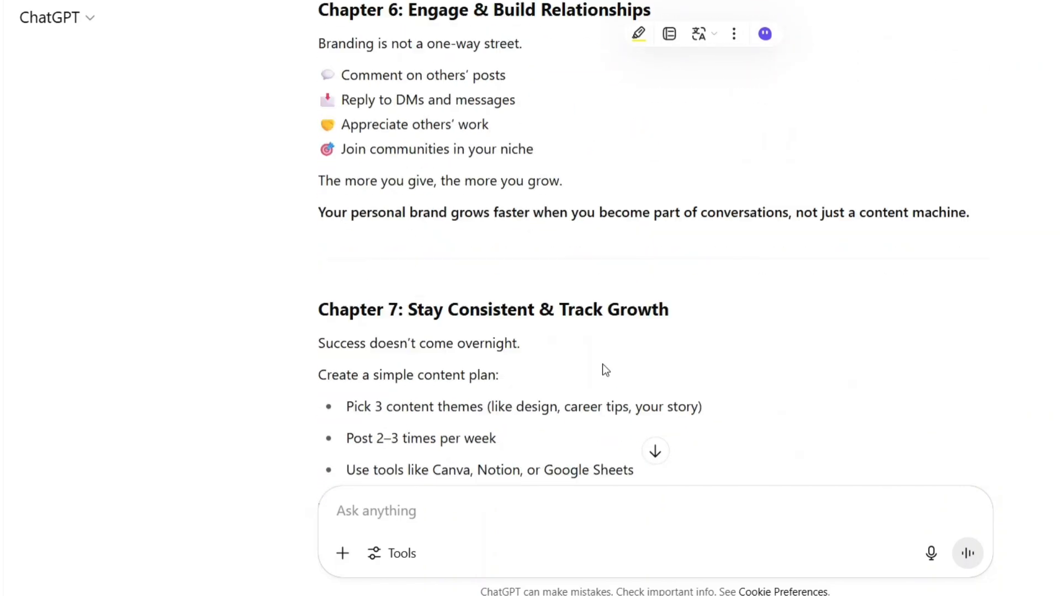
{"action": "scroll", "coordinate": [602, 363], "scroll_direction": "down", "scroll_amount": 15}
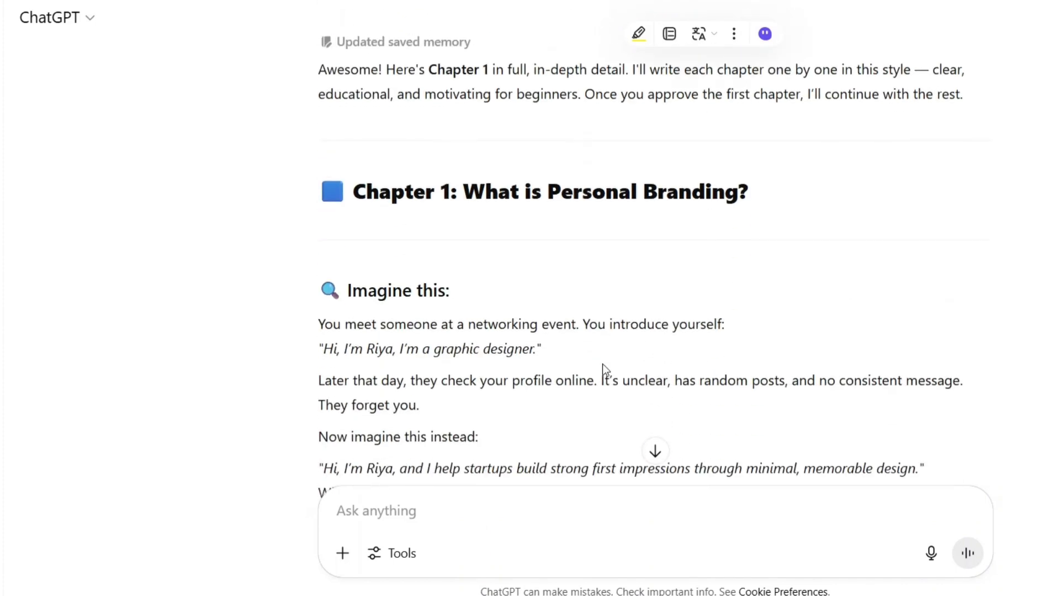
- Find and highlight the prompt "give each chapter content in depth" in the conversation
{"action": "scroll", "coordinate": [601, 364], "scroll_direction": "down", "scroll_amount": 3}
{"action": "scroll", "coordinate": [603, 369], "scroll_direction": "up", "scroll_amount": 8}
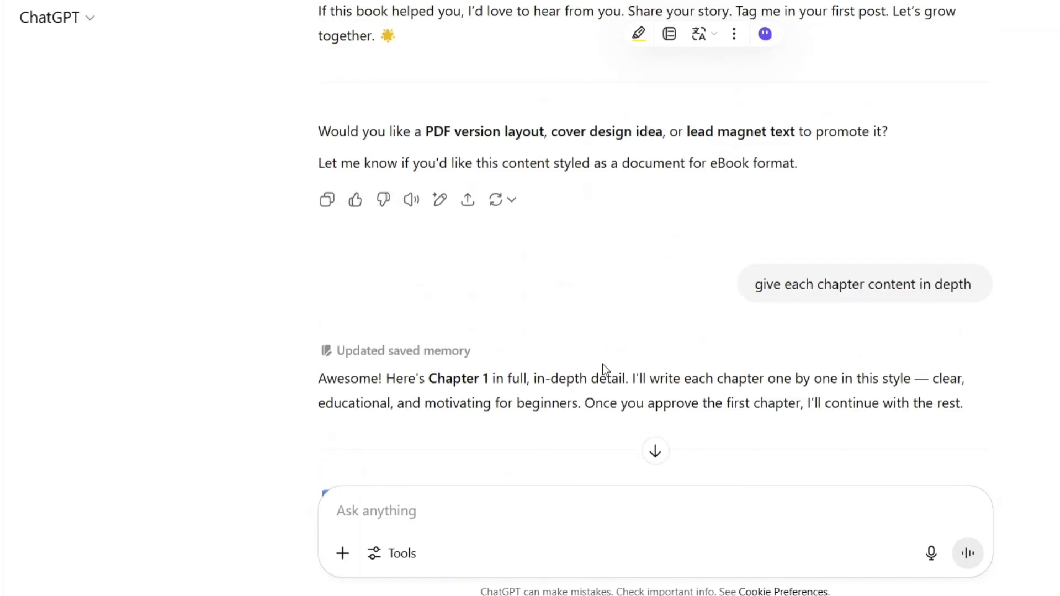
{"action": "left_click_drag", "start_coordinate": [750, 293], "coordinate": [975, 298]}
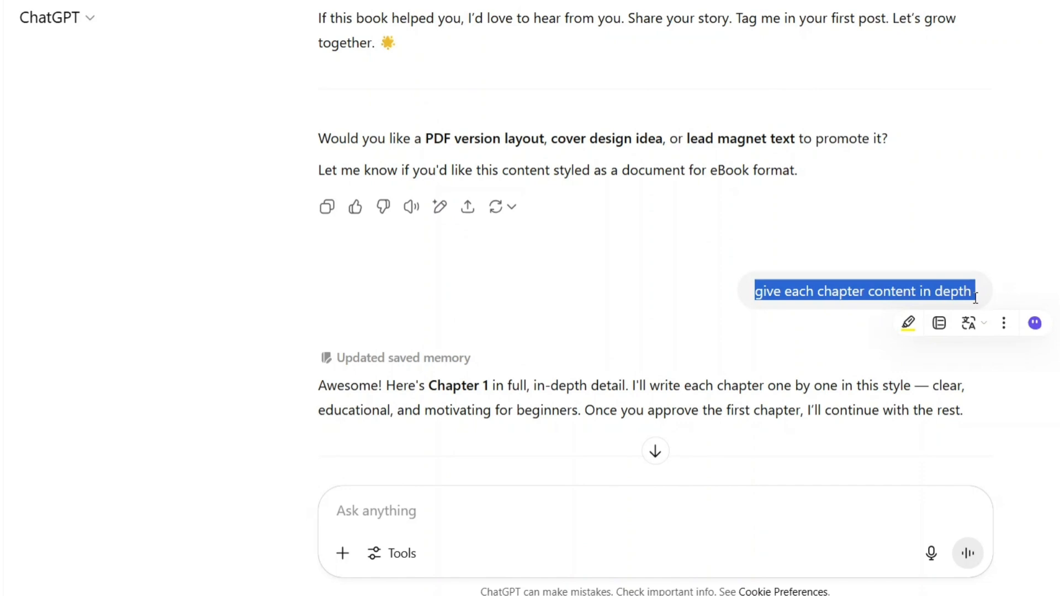
- Examine the in-depth Chapter 1: What is Personal Branding? answer, highlighting its title and the "Imagine this" story
{"action": "left_click", "coordinate": [773, 274]}
{"action": "scroll", "coordinate": [633, 311], "scroll_direction": "down", "scroll_amount": 7}
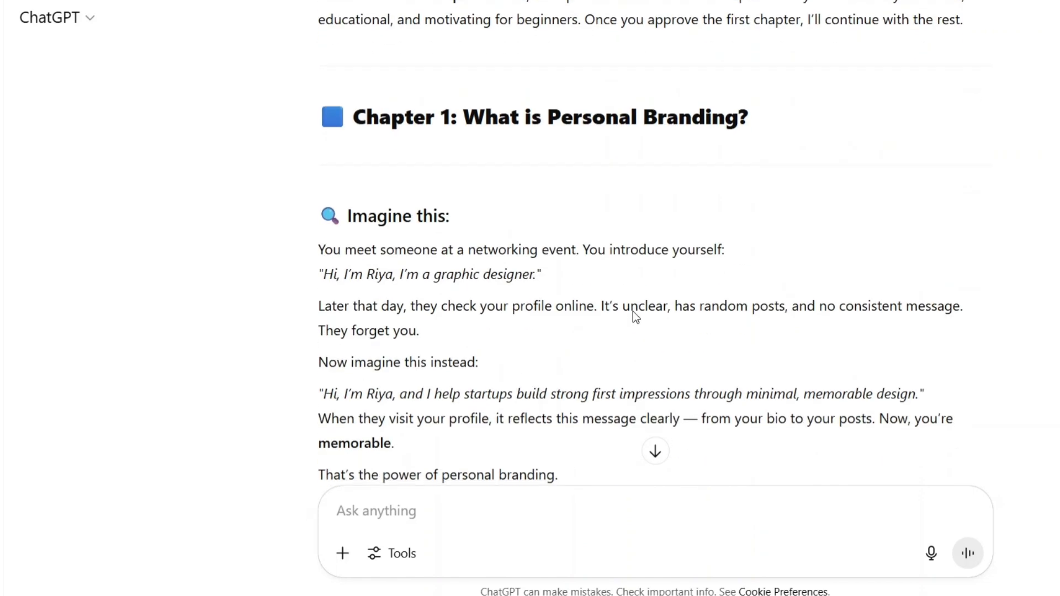
{"action": "scroll", "coordinate": [634, 309], "scroll_direction": "down", "scroll_amount": 2}
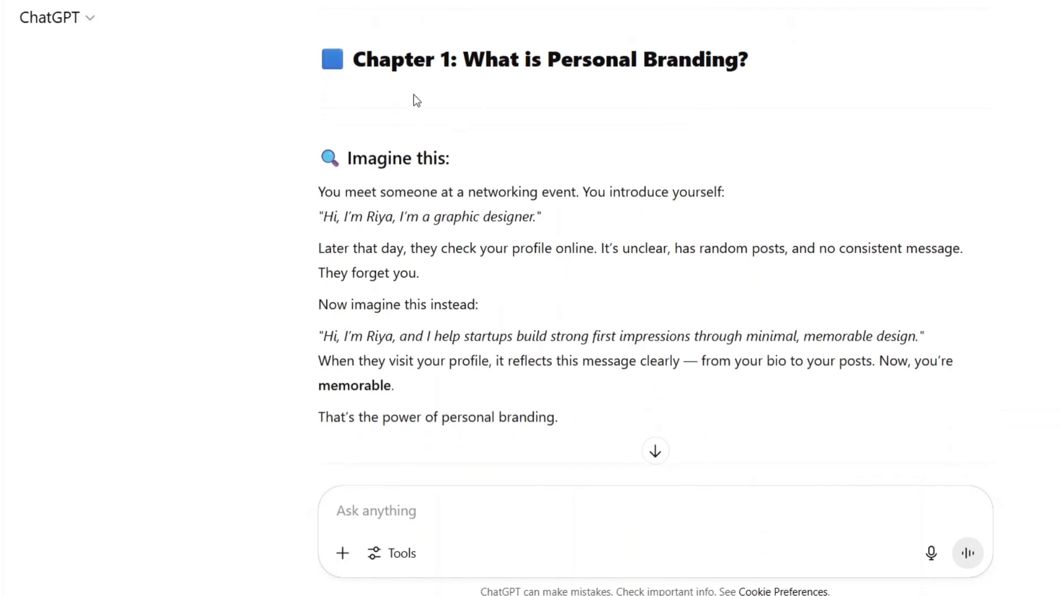
{"action": "scroll", "coordinate": [450, 68], "scroll_direction": "up", "scroll_amount": 4}
{"action": "scroll", "coordinate": [449, 69], "scroll_direction": "down", "scroll_amount": 4}
{"action": "left_click_drag", "start_coordinate": [476, 64], "coordinate": [757, 75]}
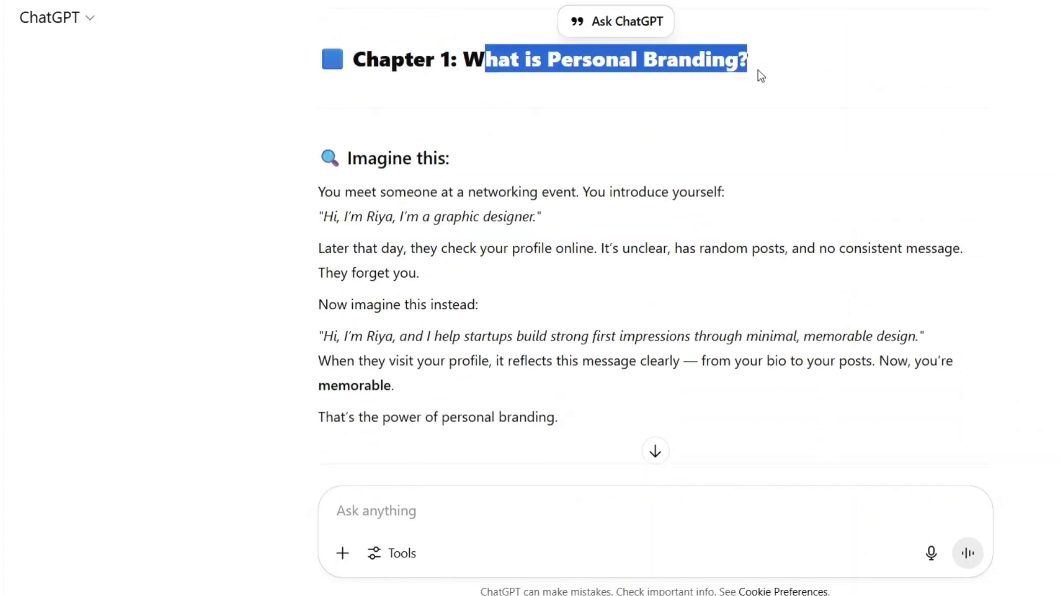
{"action": "left_click", "coordinate": [584, 106]}
{"action": "scroll", "coordinate": [318, 198], "scroll_direction": "down", "scroll_amount": 1}
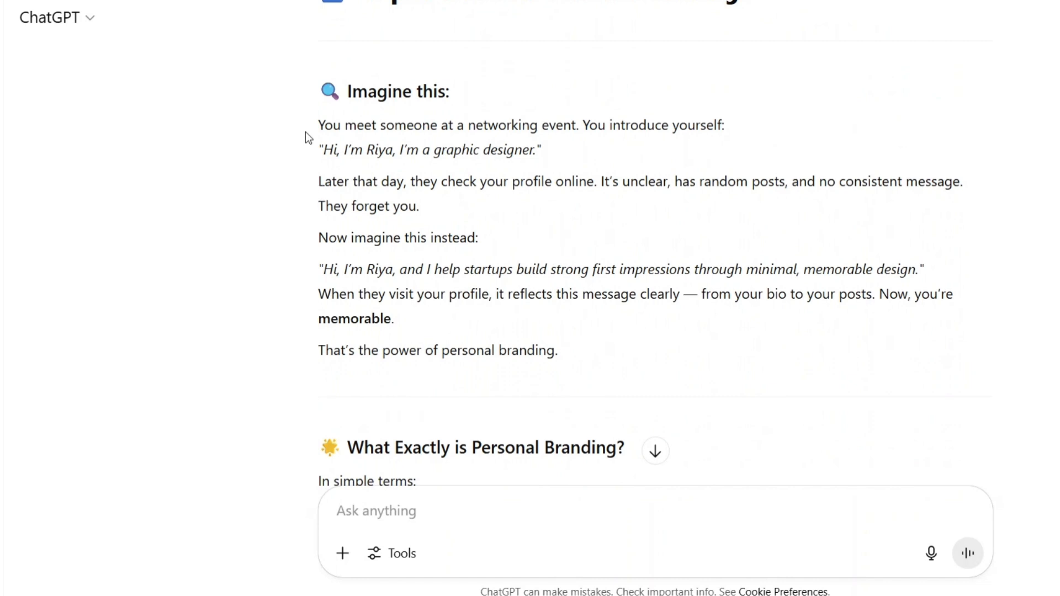
{"action": "left_click_drag", "start_coordinate": [320, 126], "coordinate": [655, 357]}
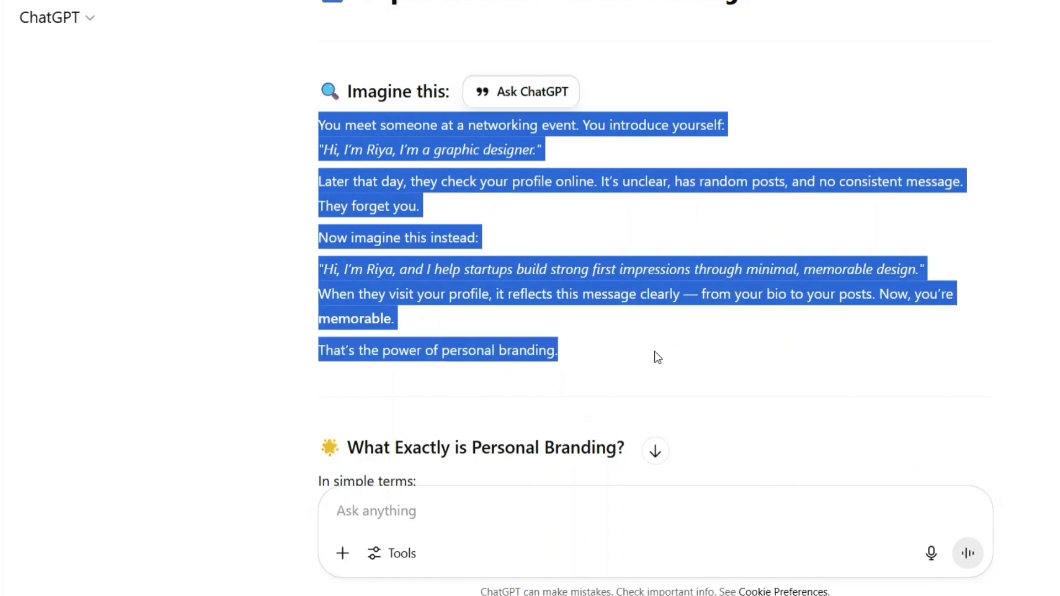
{"action": "left_click", "coordinate": [657, 357]}
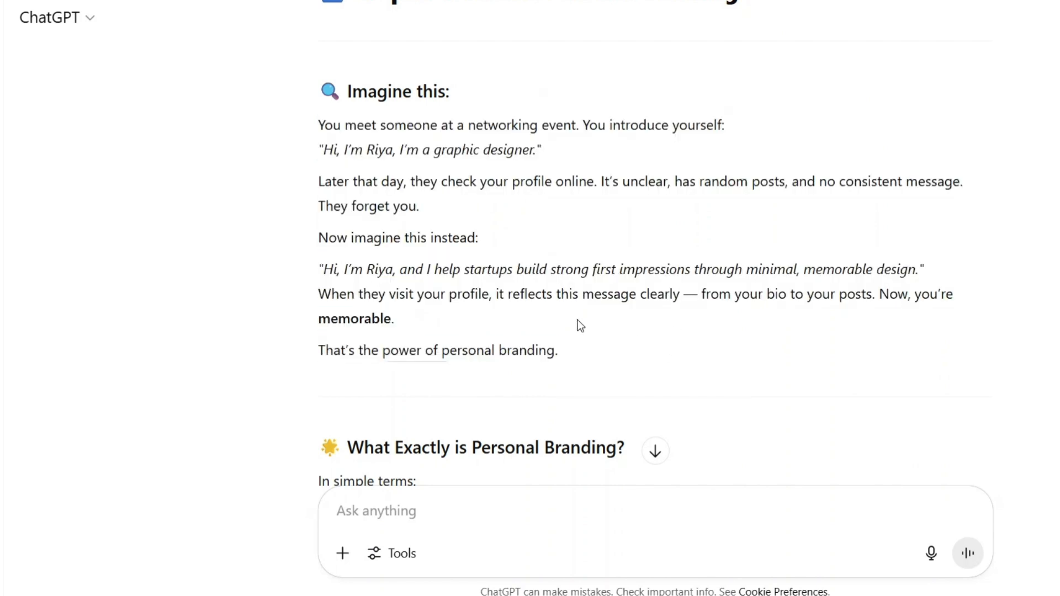
- Read the rest of Chapter 1 from "What Exactly is Personal Branding?" through the "Let's Reflect" questions
{"action": "scroll", "coordinate": [552, 348], "scroll_direction": "down", "scroll_amount": 3}
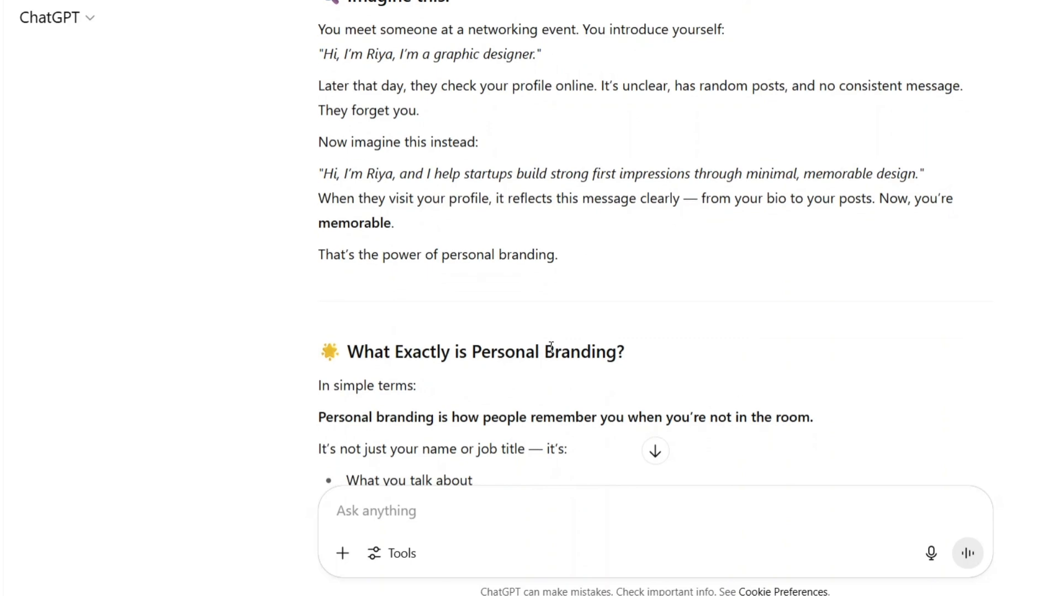
{"action": "scroll", "coordinate": [551, 347], "scroll_direction": "down", "scroll_amount": 1}
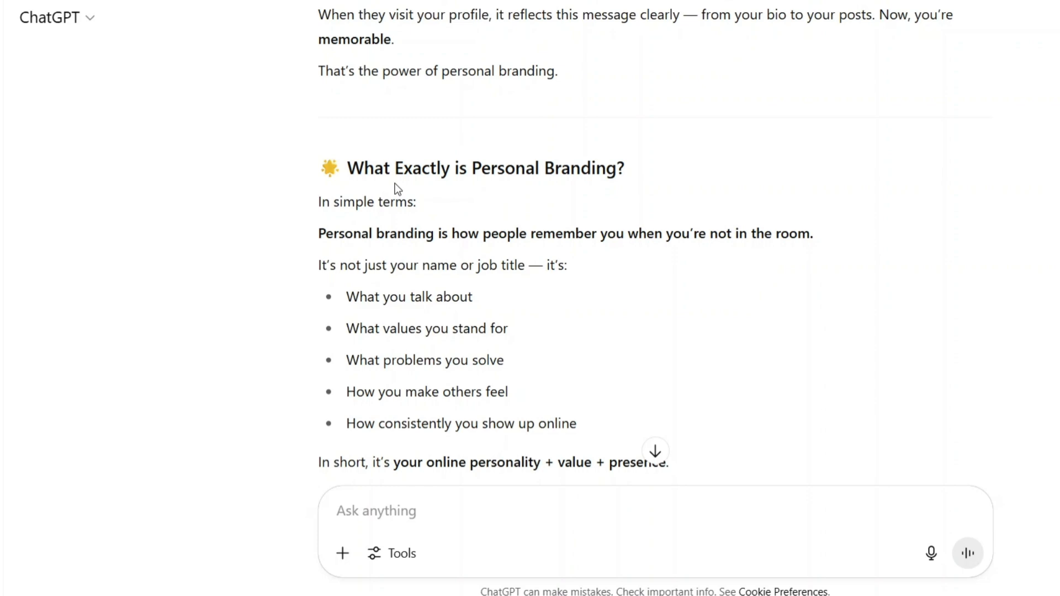
{"action": "left_click_drag", "start_coordinate": [347, 168], "coordinate": [658, 178]}
{"action": "left_click", "coordinate": [657, 177]}
{"action": "scroll", "coordinate": [394, 222], "scroll_direction": "down", "scroll_amount": 9}
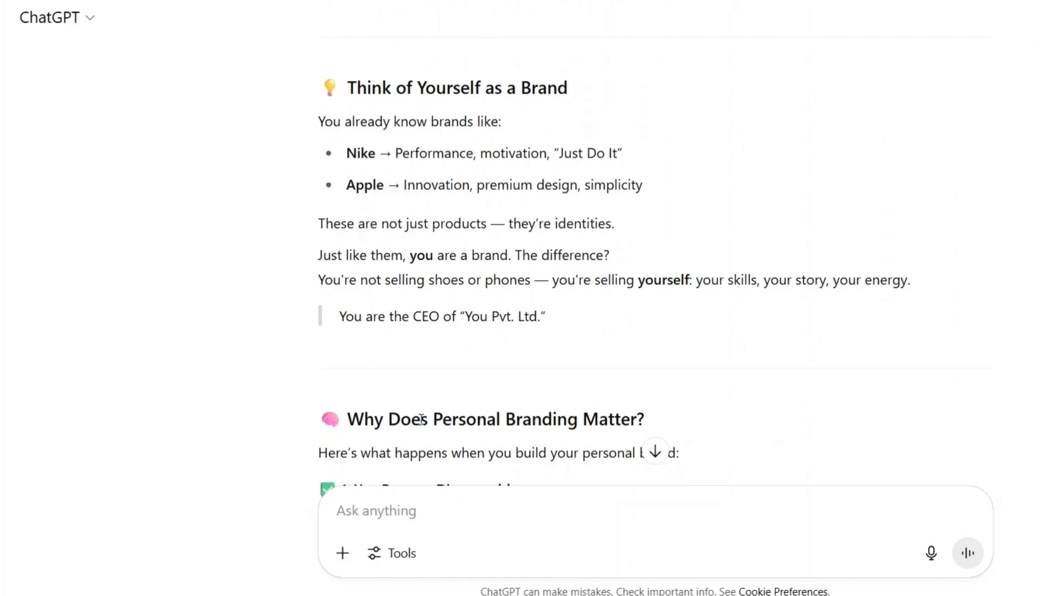
{"action": "scroll", "coordinate": [421, 419], "scroll_direction": "down", "scroll_amount": 15}
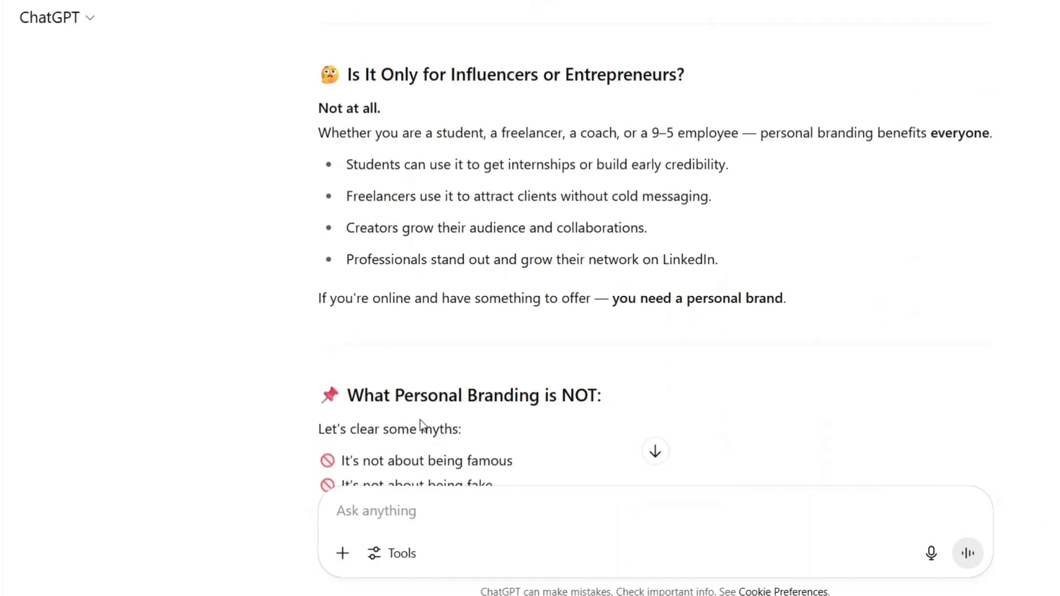
{"action": "scroll", "coordinate": [421, 426], "scroll_direction": "down", "scroll_amount": 12}
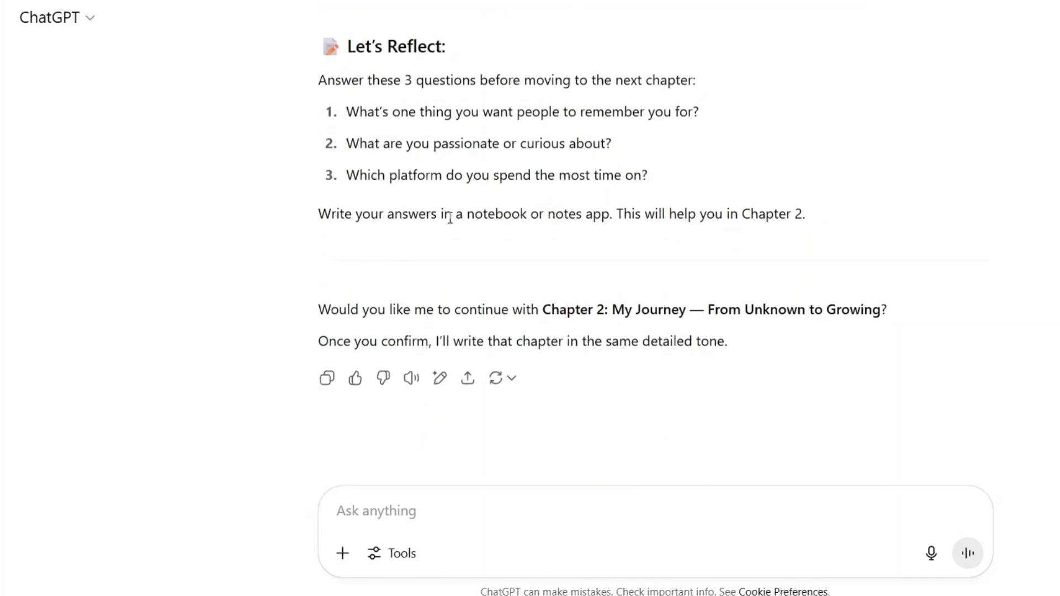
- Return to the start of Chapter 1 and skim its sections again, including why personal branding matters and the myths list
{"action": "scroll", "coordinate": [449, 218], "scroll_direction": "up", "scroll_amount": 10}
{"action": "scroll", "coordinate": [449, 218], "scroll_direction": "up", "scroll_amount": 20}
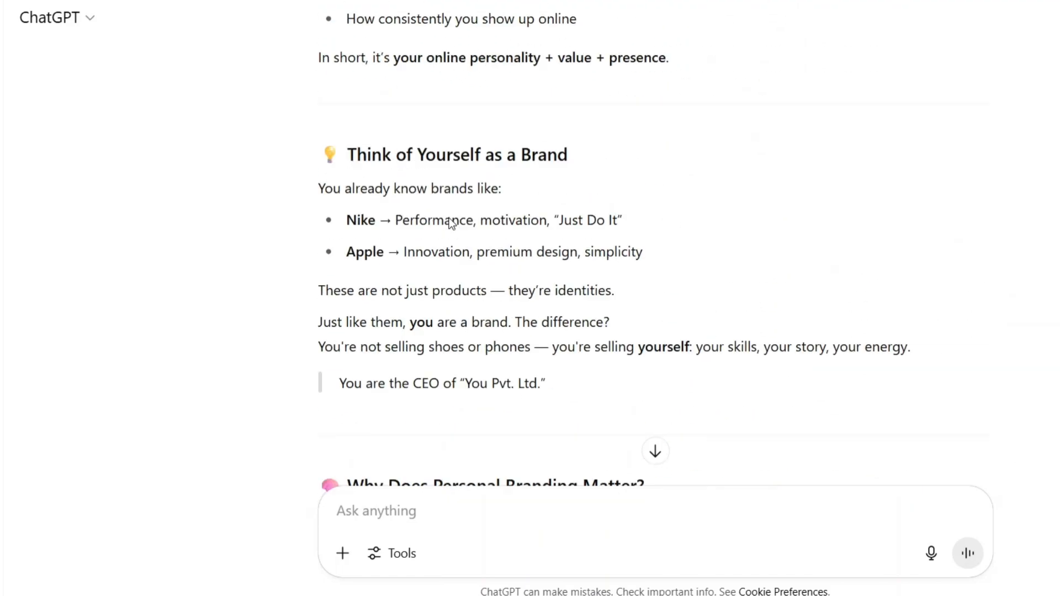
{"action": "scroll", "coordinate": [450, 218], "scroll_direction": "up", "scroll_amount": 3}
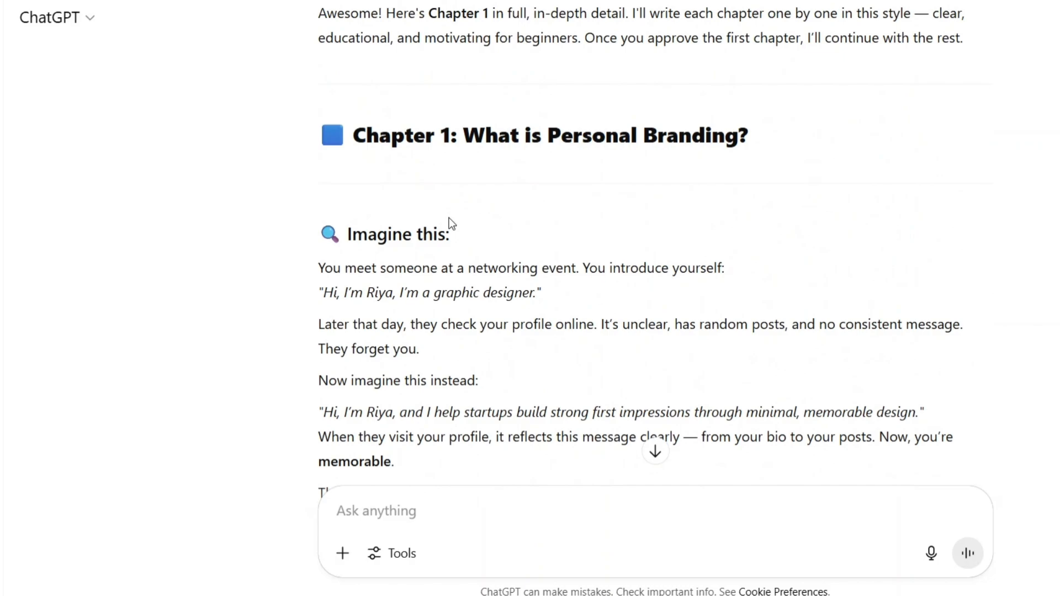
{"action": "scroll", "coordinate": [449, 218], "scroll_direction": "down", "scroll_amount": 15}
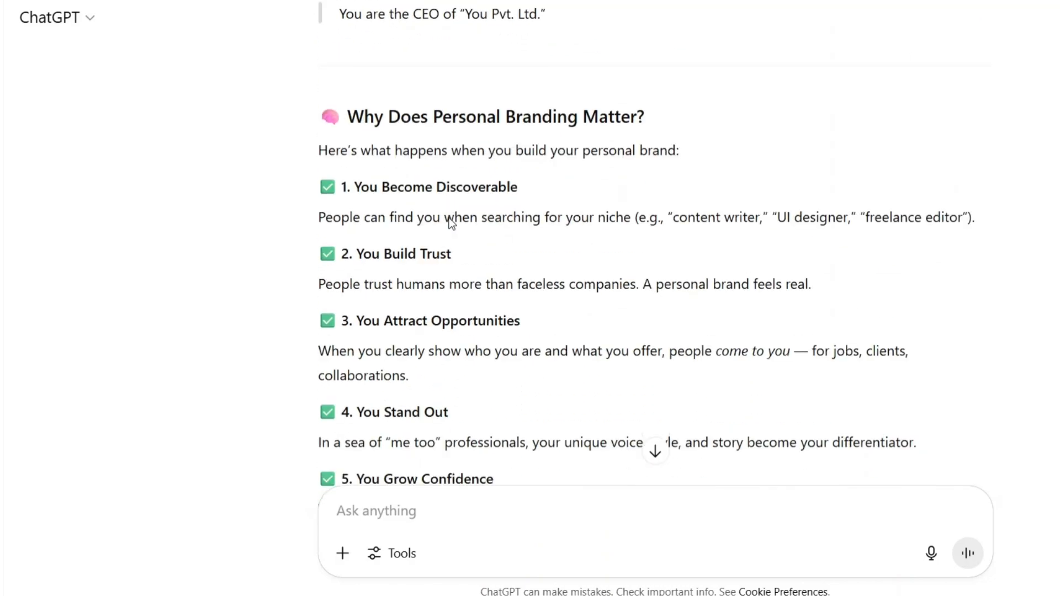
{"action": "scroll", "coordinate": [449, 218], "scroll_direction": "down", "scroll_amount": 12}
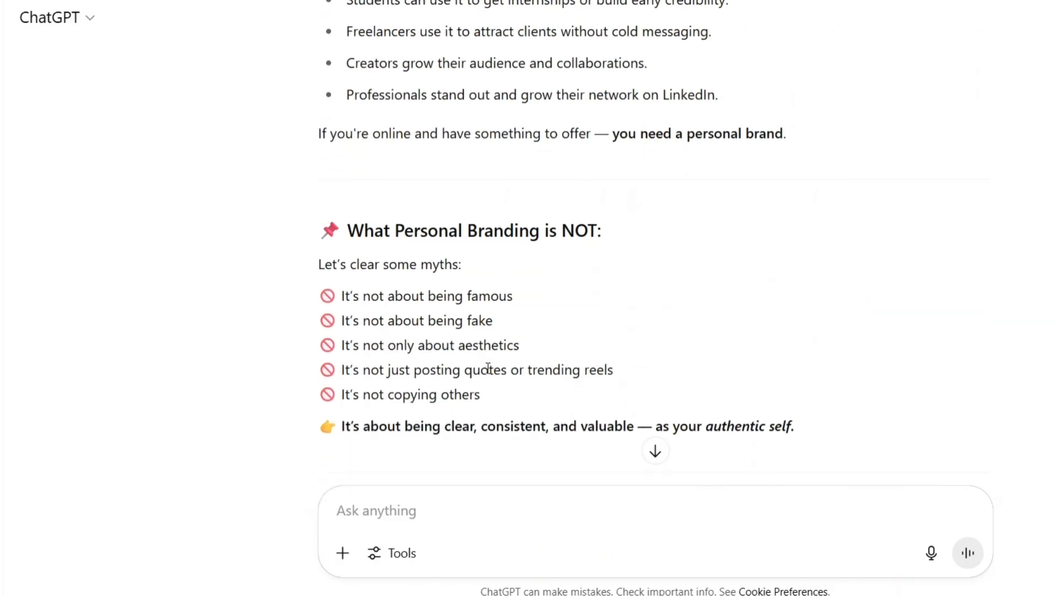
{"action": "scroll", "coordinate": [460, 385], "scroll_direction": "down", "scroll_amount": 3}
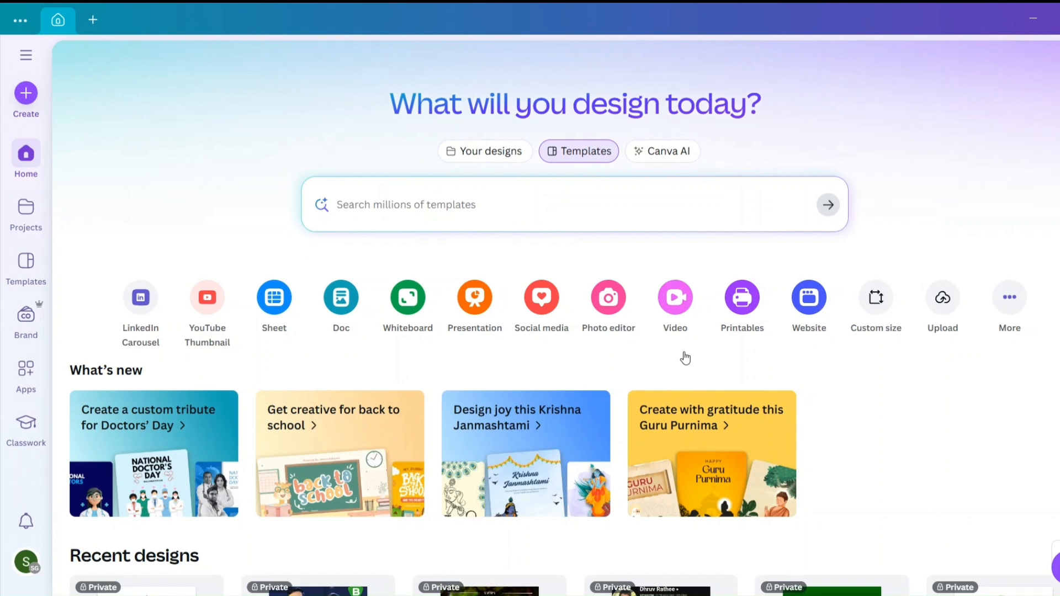
- Switch to Canva, search the templates for "ebook" and browse the cover designs
{"action": "type", "text": "ebook"}
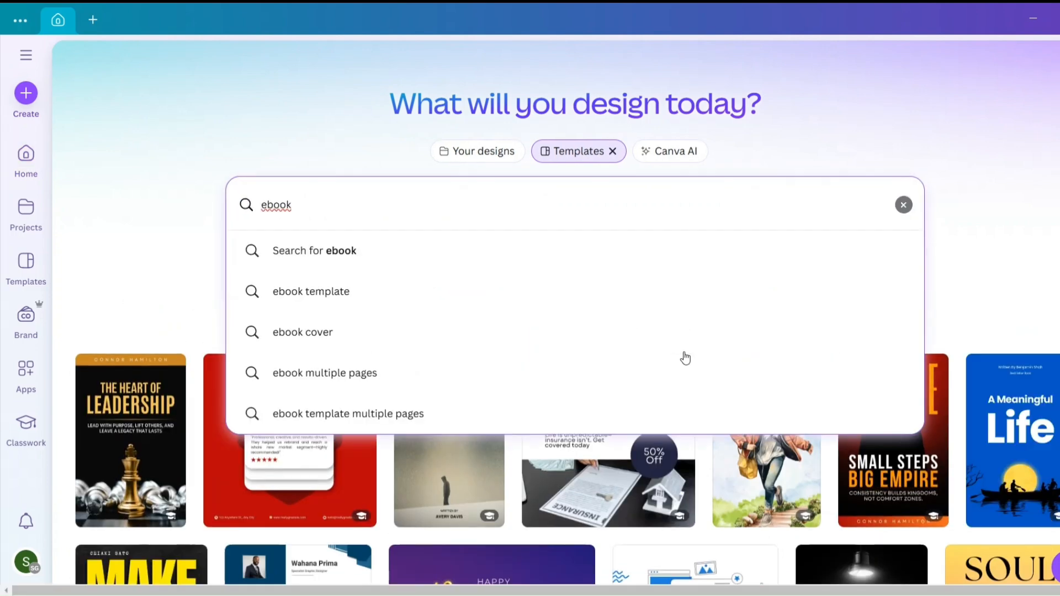
{"action": "key", "text": "Return"}
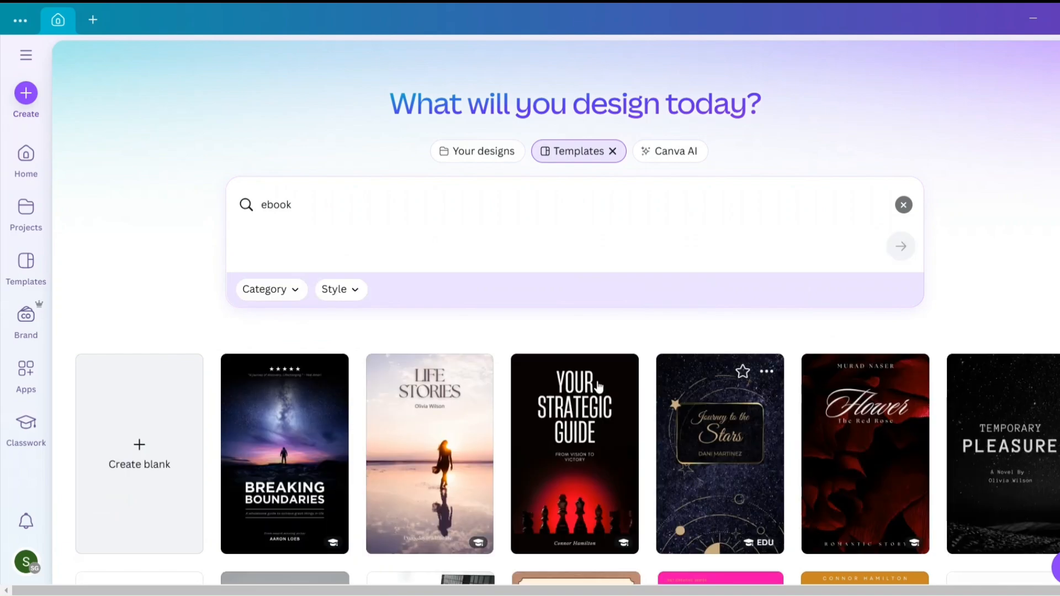
{"action": "scroll", "coordinate": [577, 371], "scroll_direction": "down", "scroll_amount": 4}
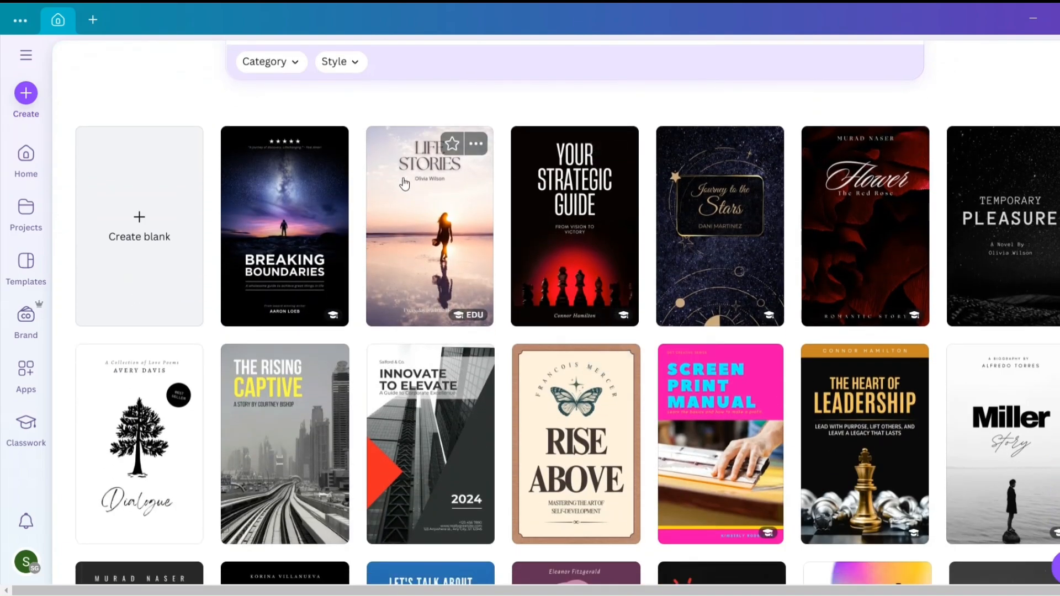
{"action": "scroll", "coordinate": [350, 251], "scroll_direction": "down", "scroll_amount": 5}
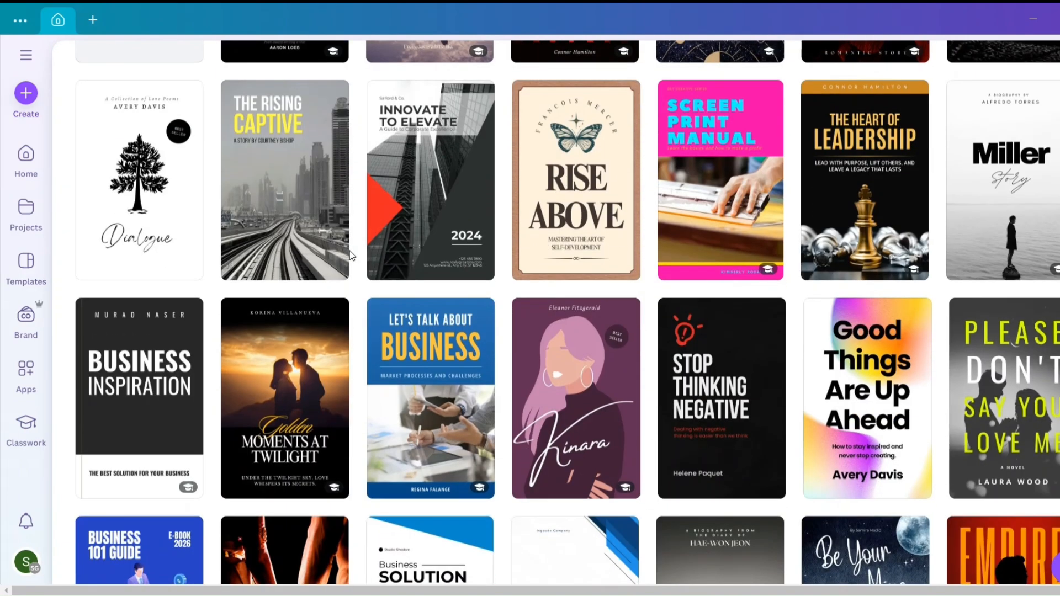
{"action": "scroll", "coordinate": [542, 355], "scroll_direction": "down", "scroll_amount": 8}
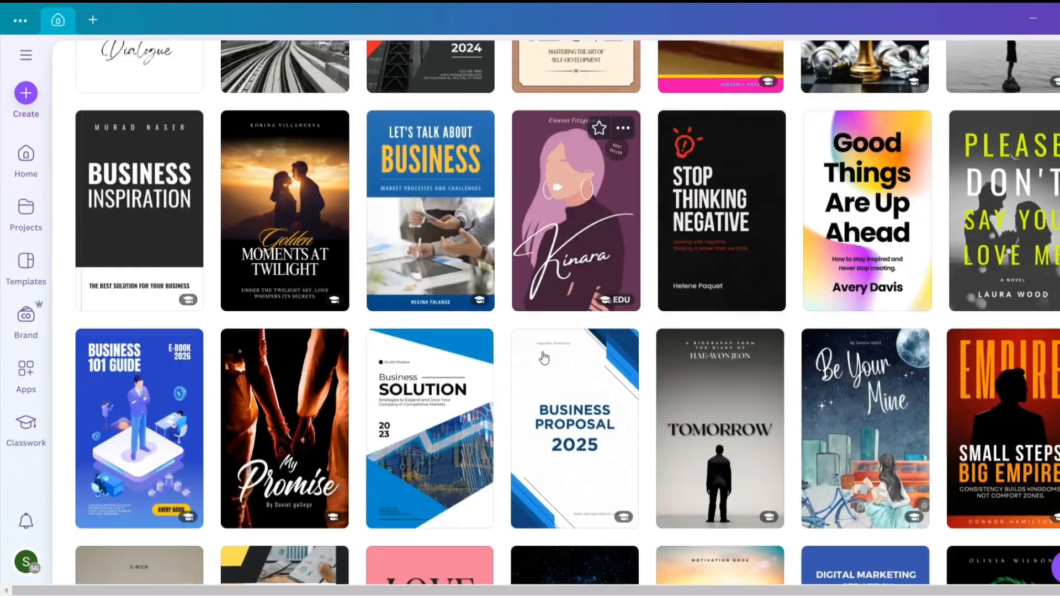
{"action": "scroll", "coordinate": [542, 356], "scroll_direction": "down", "scroll_amount": 15}
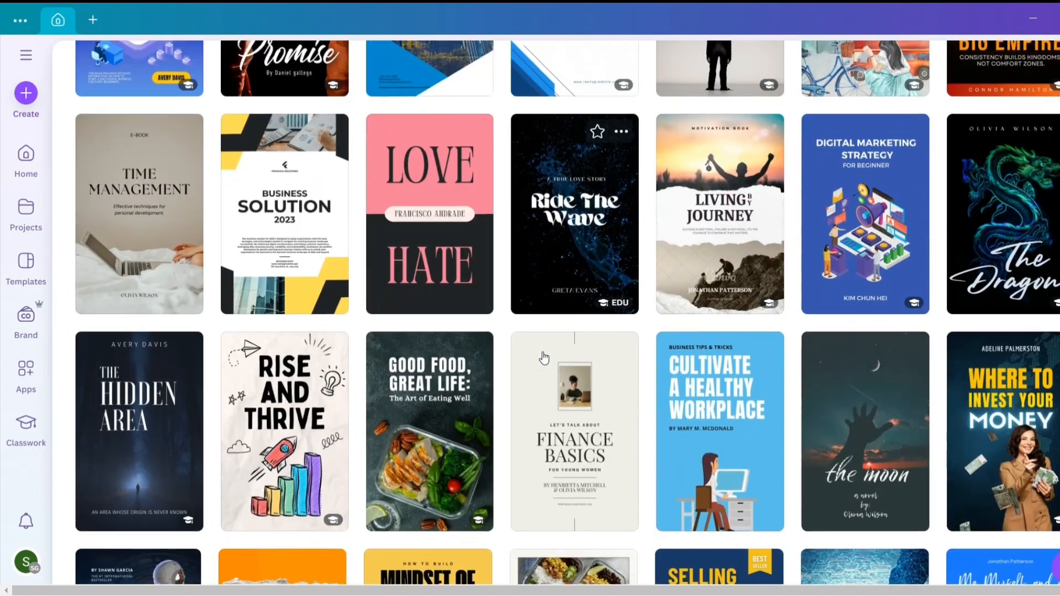
{"action": "scroll", "coordinate": [543, 358], "scroll_direction": "down", "scroll_amount": 8}
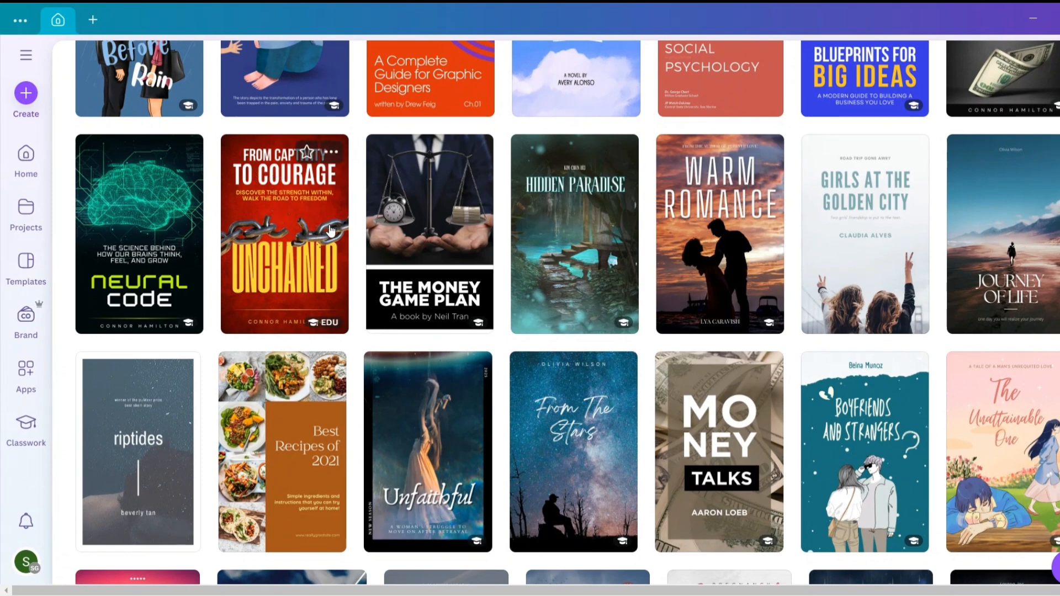
{"action": "scroll", "coordinate": [313, 254], "scroll_direction": "down", "scroll_amount": 10}
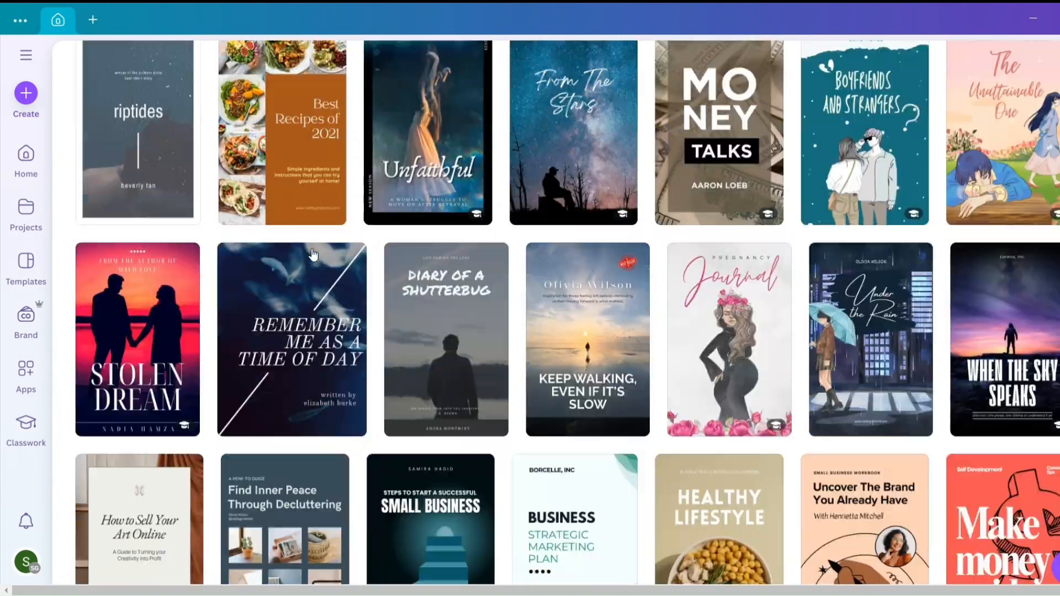
- Choose the Red and Yellow Bold Freedom Wattpad Book Cover template from the ebook results and open it for customizing
{"action": "scroll", "coordinate": [313, 254], "scroll_direction": "up", "scroll_amount": 12}
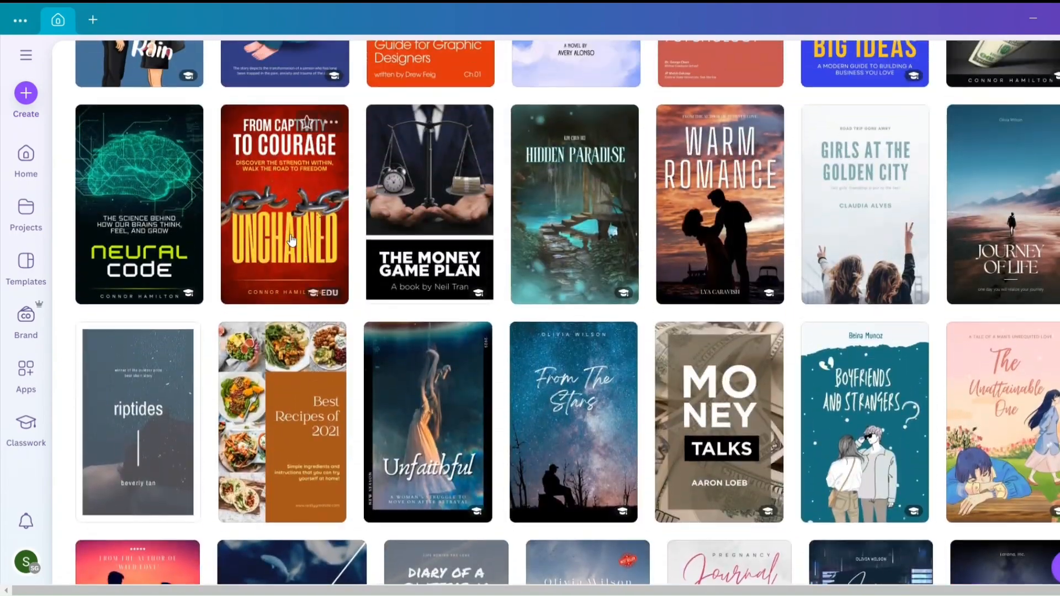
{"action": "scroll", "coordinate": [310, 254], "scroll_direction": "down", "scroll_amount": 15}
{"action": "scroll", "coordinate": [291, 239], "scroll_direction": "down", "scroll_amount": 12}
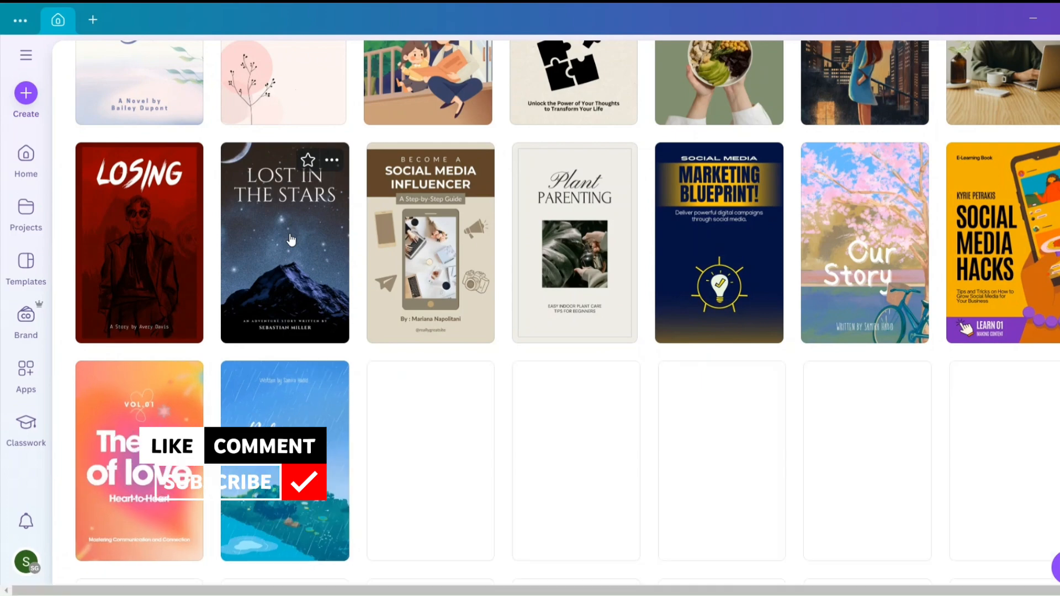
{"action": "scroll", "coordinate": [291, 240], "scroll_direction": "down", "scroll_amount": 3}
{"action": "scroll", "coordinate": [291, 240], "scroll_direction": "up", "scroll_amount": 3}
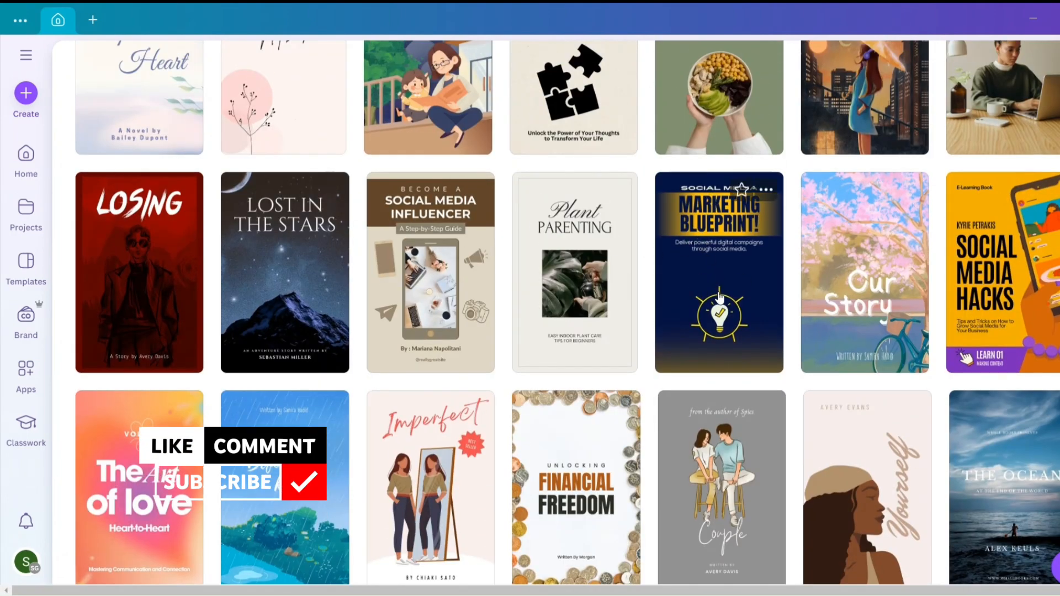
{"action": "scroll", "coordinate": [416, 192], "scroll_direction": "down", "scroll_amount": 10}
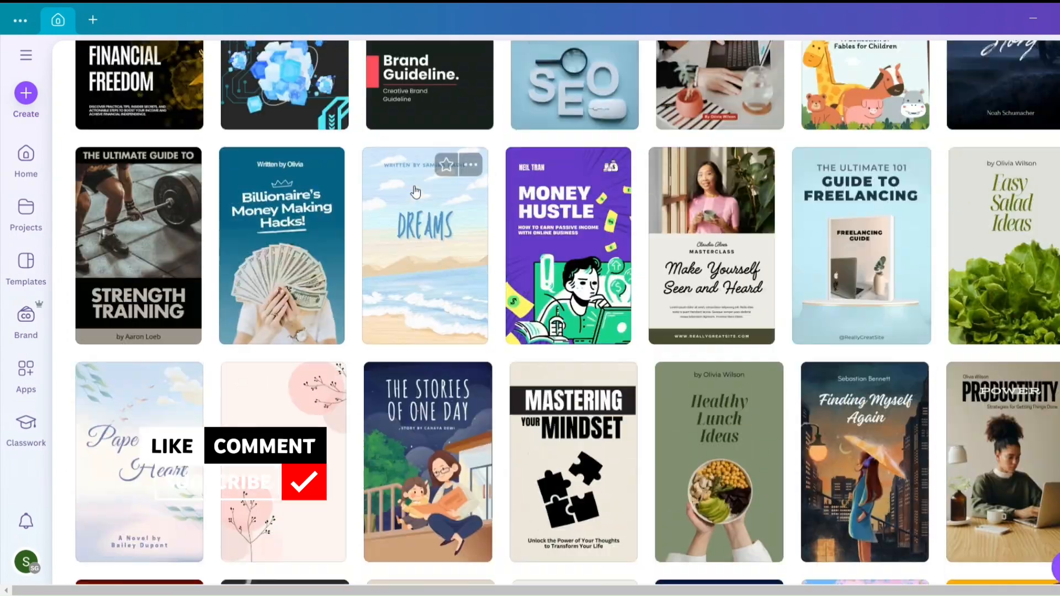
{"action": "scroll", "coordinate": [415, 192], "scroll_direction": "up", "scroll_amount": 5}
{"action": "scroll", "coordinate": [415, 191], "scroll_direction": "up", "scroll_amount": 15}
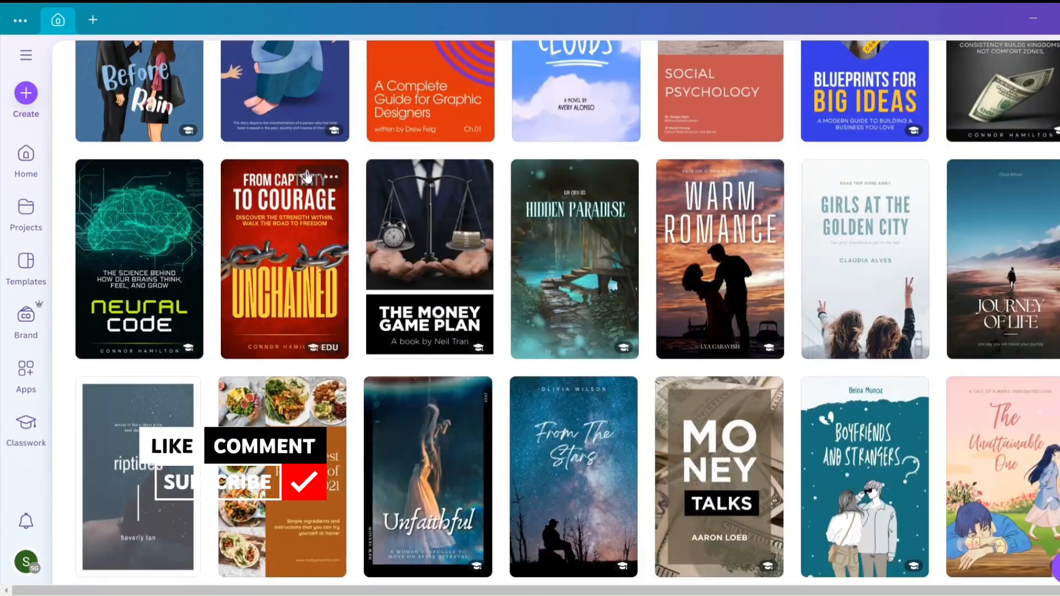
{"action": "left_click", "coordinate": [277, 257]}
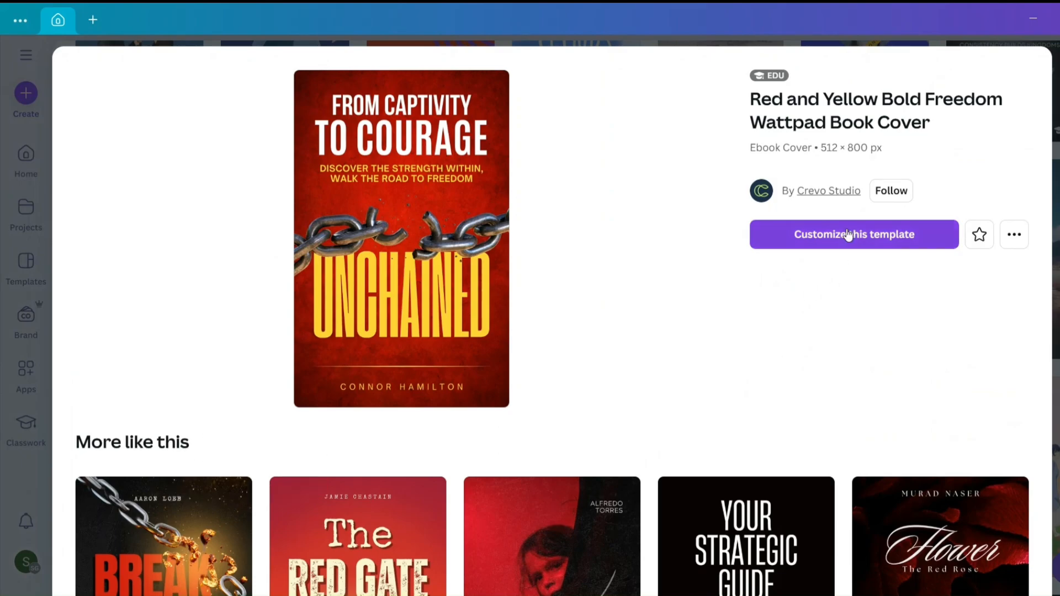
{"action": "left_click", "coordinate": [847, 234]}
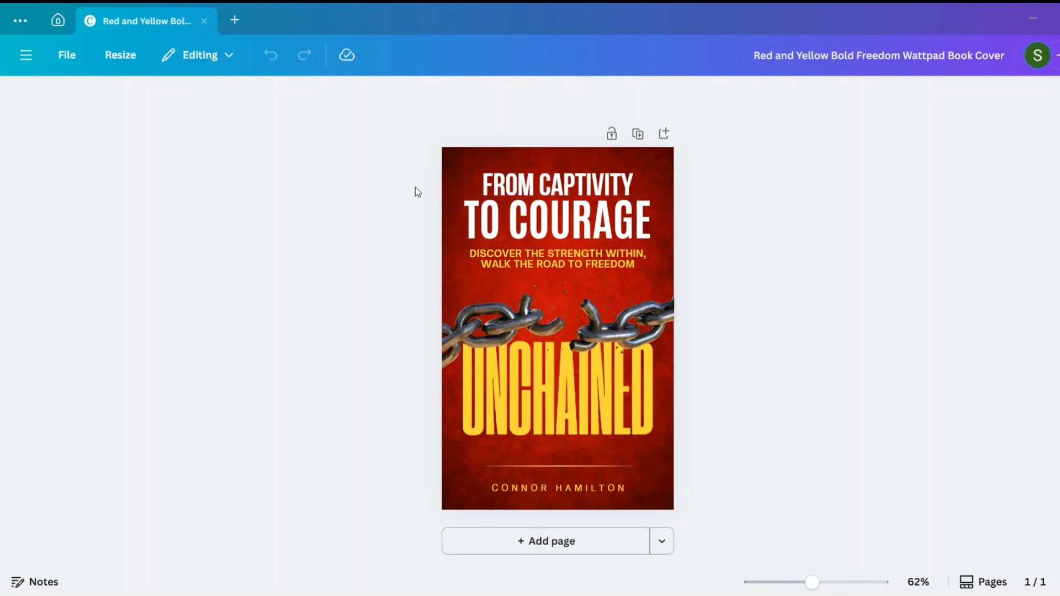
- Browse the "Ebook multiple pages" template suggestions for the book cover, then close the template list
{"action": "left_click", "coordinate": [41, 118]}
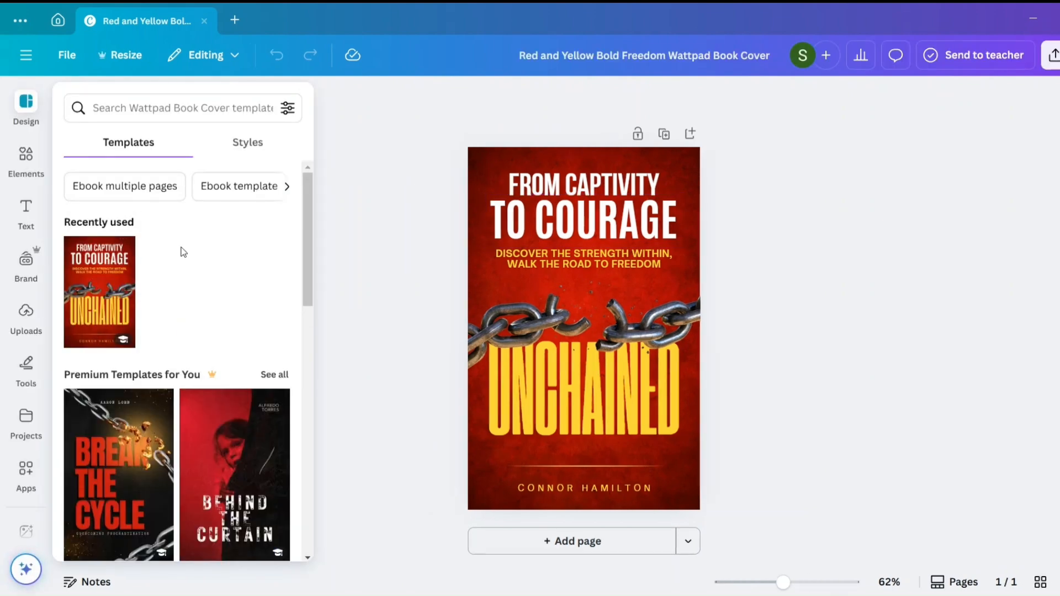
{"action": "left_click", "coordinate": [143, 187]}
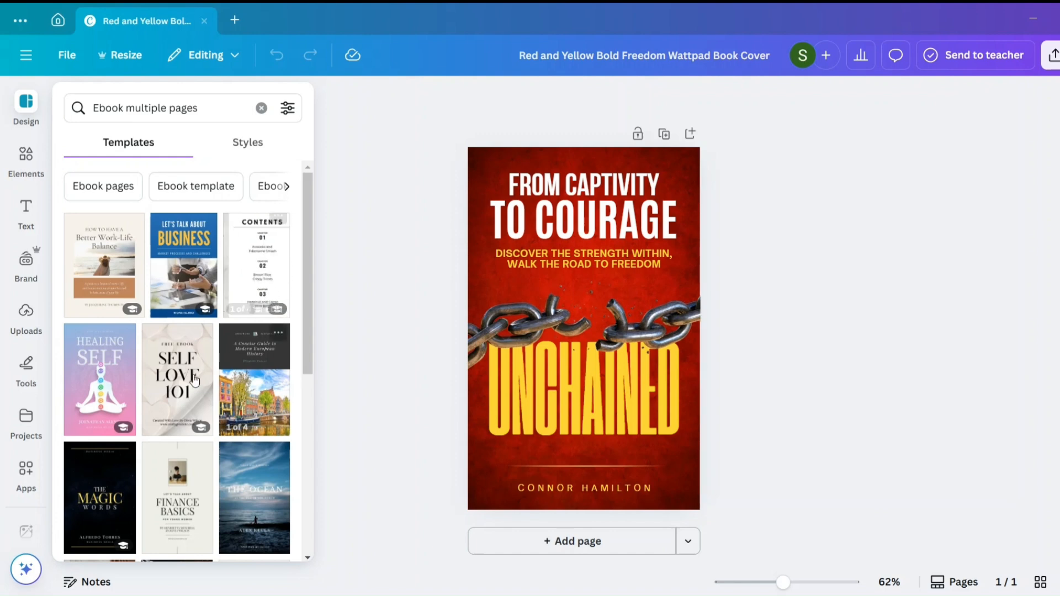
{"action": "scroll", "coordinate": [188, 381], "scroll_direction": "down", "scroll_amount": 3}
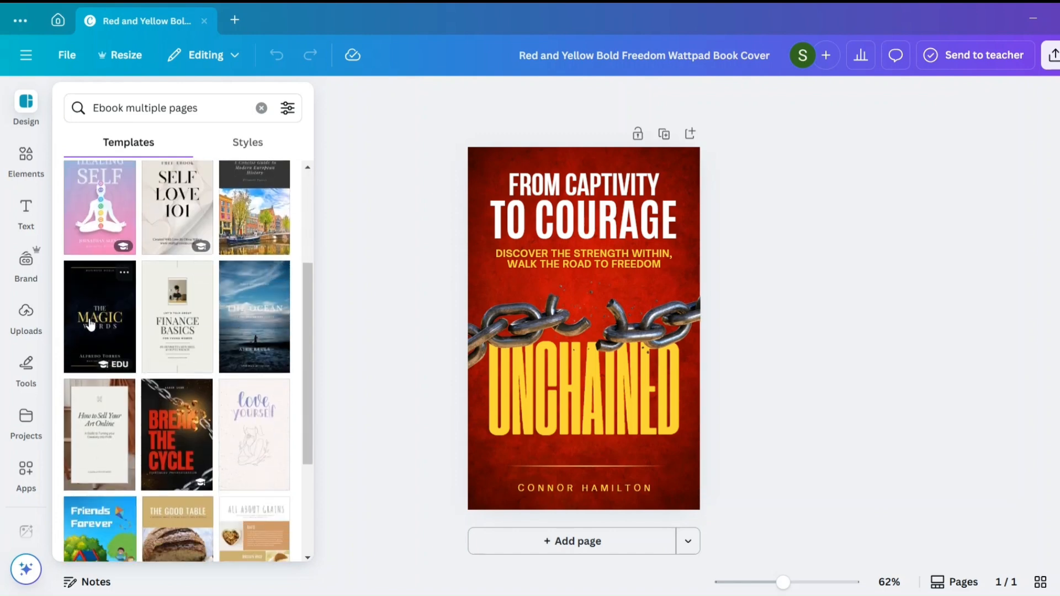
{"action": "scroll", "coordinate": [175, 427], "scroll_direction": "down", "scroll_amount": 2}
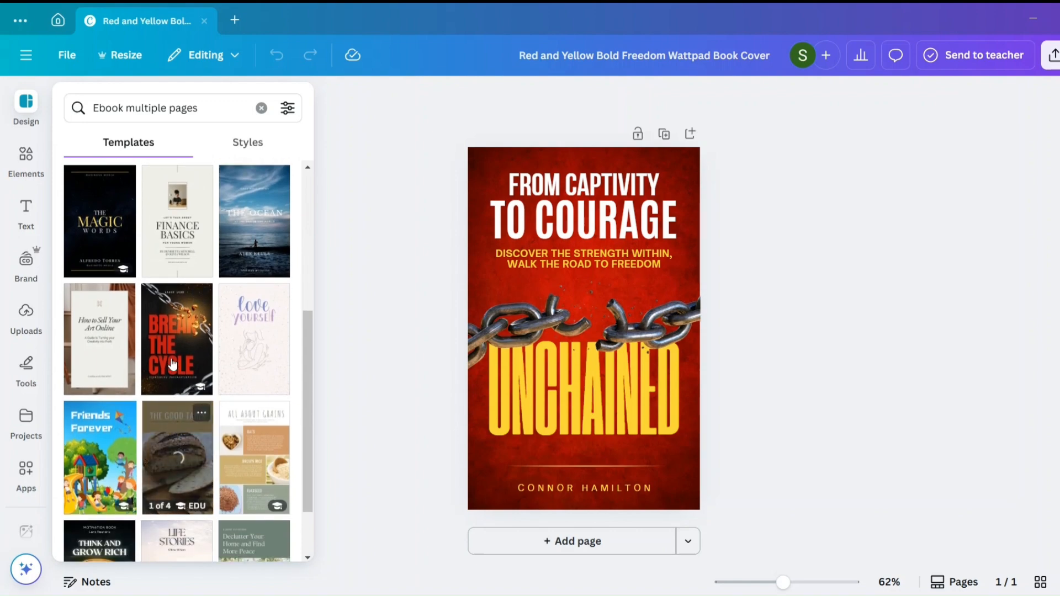
{"action": "scroll", "coordinate": [202, 353], "scroll_direction": "down", "scroll_amount": 9}
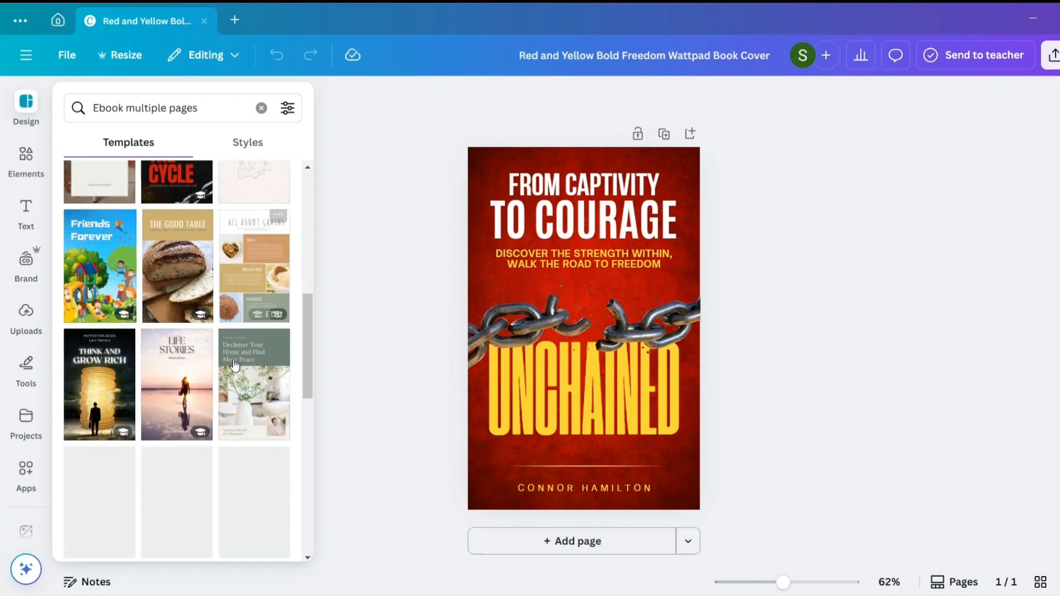
{"action": "scroll", "coordinate": [235, 365], "scroll_direction": "up", "scroll_amount": 3}
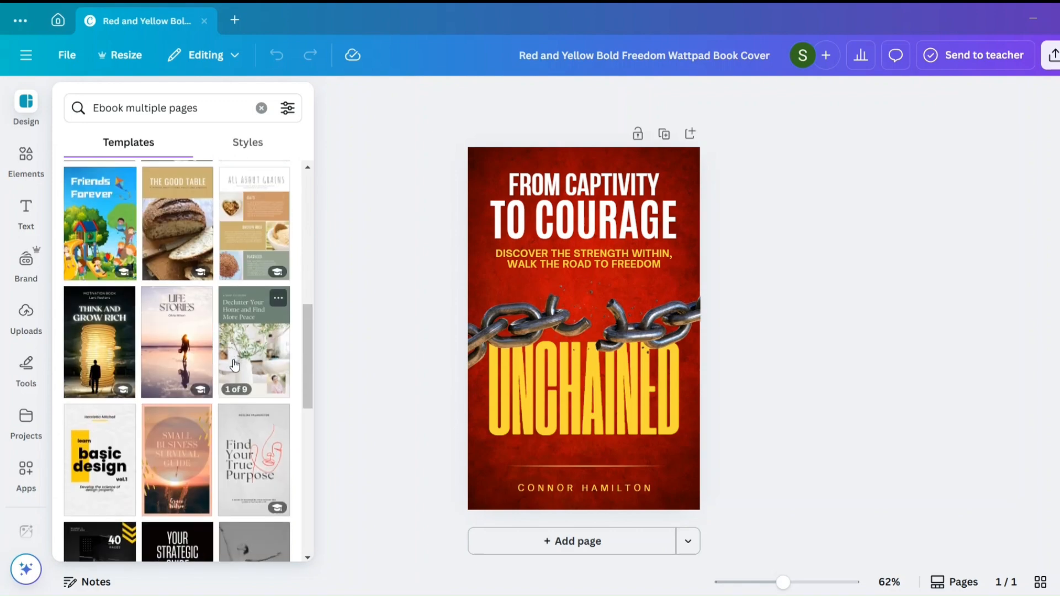
{"action": "scroll", "coordinate": [235, 364], "scroll_direction": "down", "scroll_amount": 5}
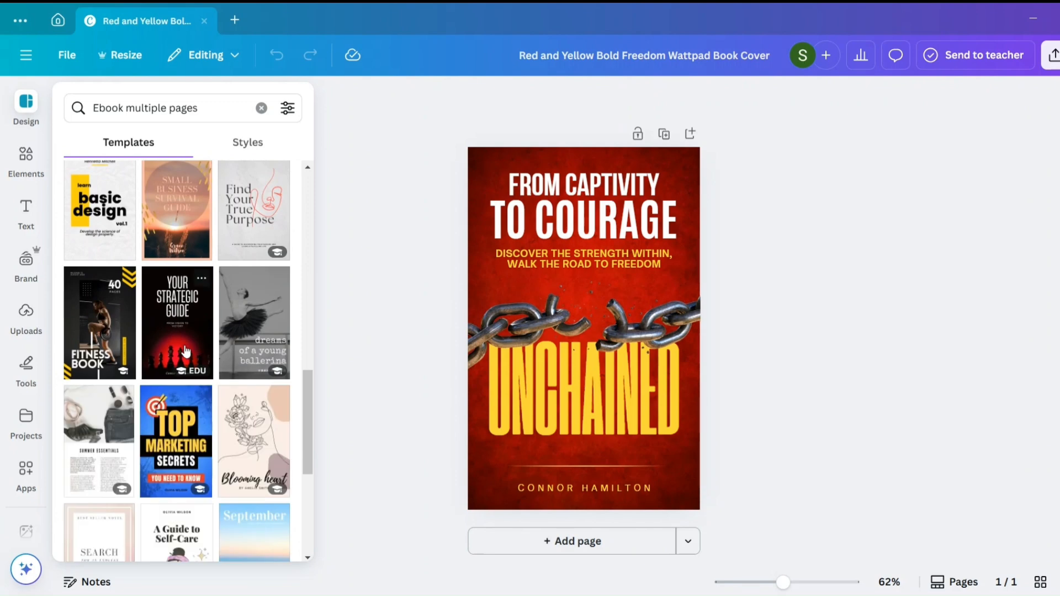
{"action": "scroll", "coordinate": [185, 351], "scroll_direction": "down", "scroll_amount": 3}
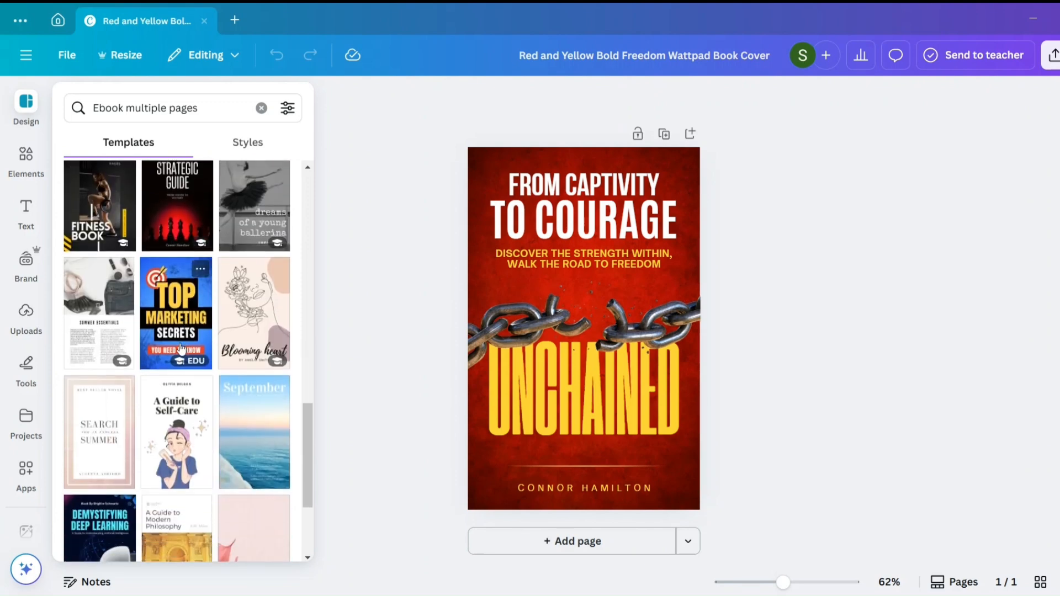
{"action": "scroll", "coordinate": [181, 346], "scroll_direction": "down", "scroll_amount": 10}
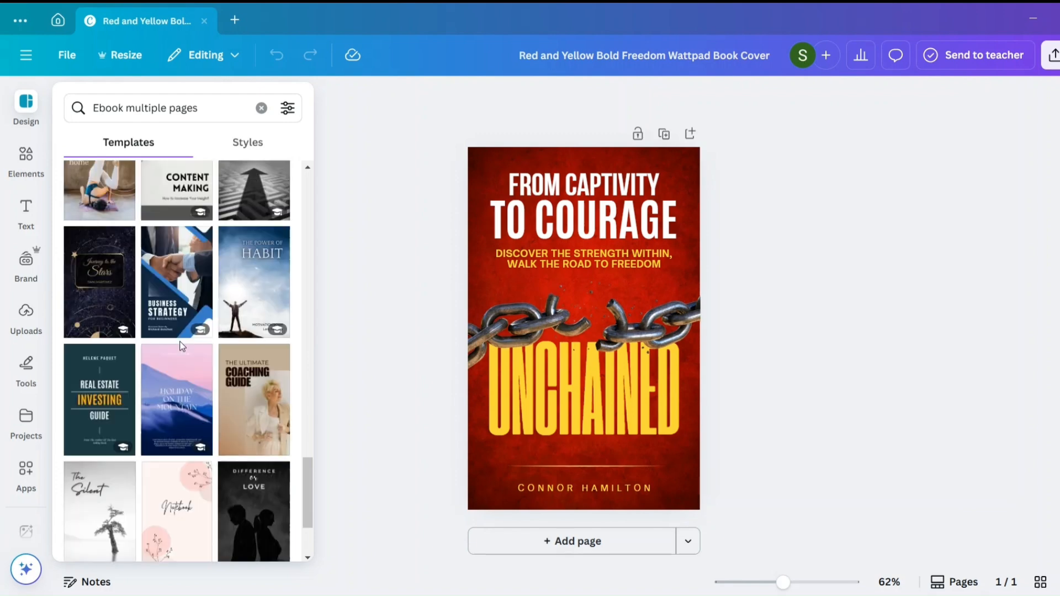
{"action": "scroll", "coordinate": [182, 346], "scroll_direction": "up", "scroll_amount": 5}
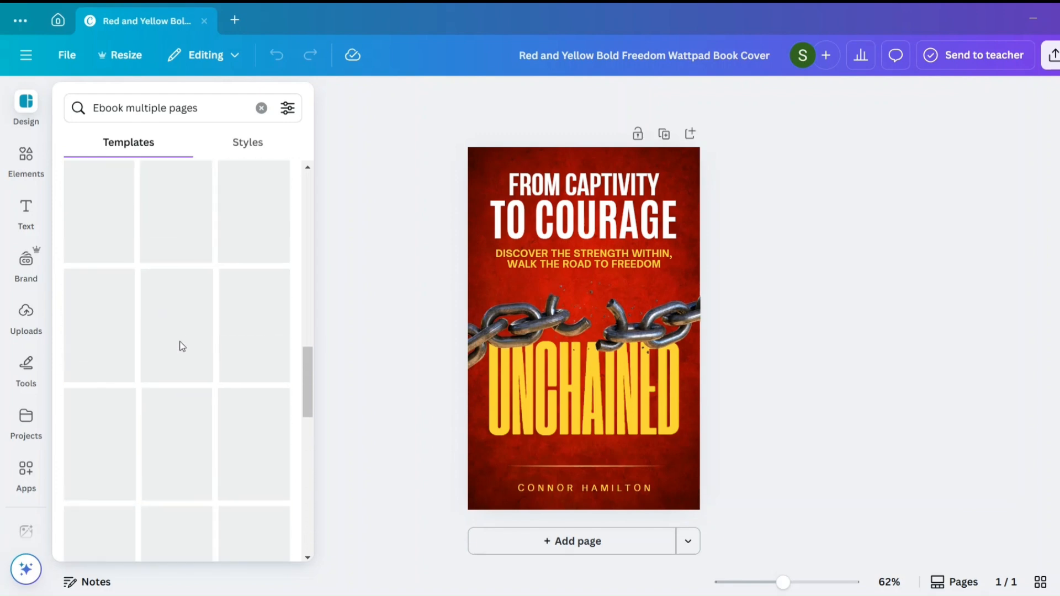
{"action": "scroll", "coordinate": [181, 346], "scroll_direction": "up", "scroll_amount": 3}
{"action": "left_click", "coordinate": [318, 323]}
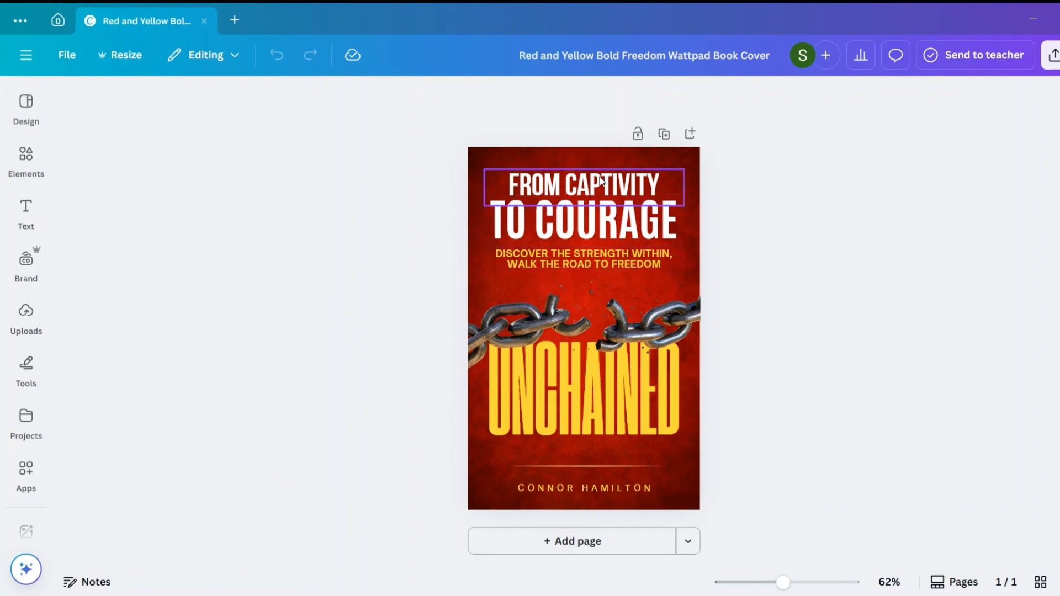
- Replace the cover's top title line "FROM CAPTIVITY" with "START WITH YOU"
{"action": "left_click", "coordinate": [601, 180]}
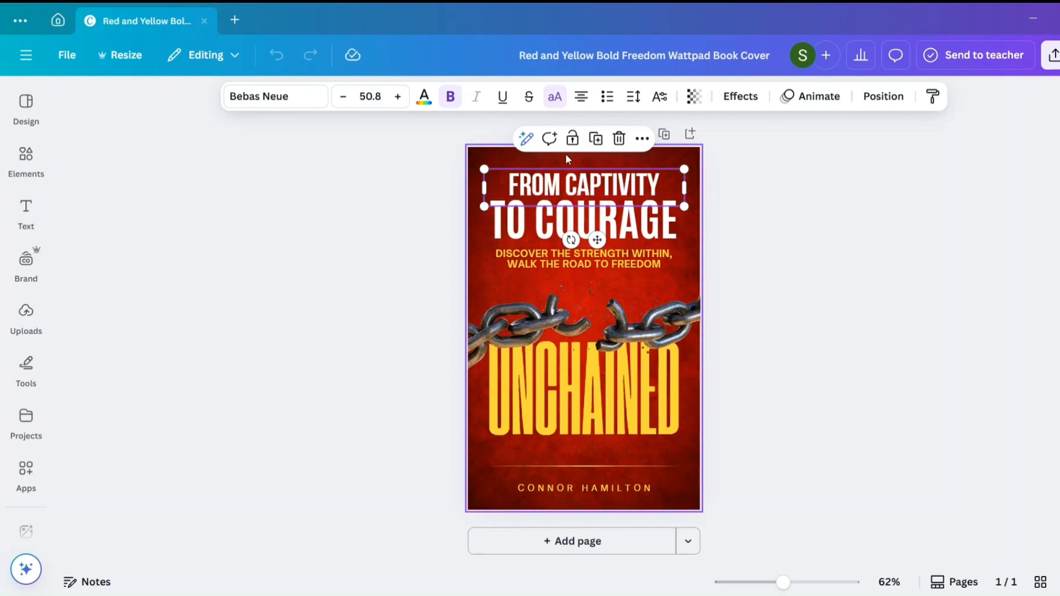
{"action": "double_click", "coordinate": [562, 175]}
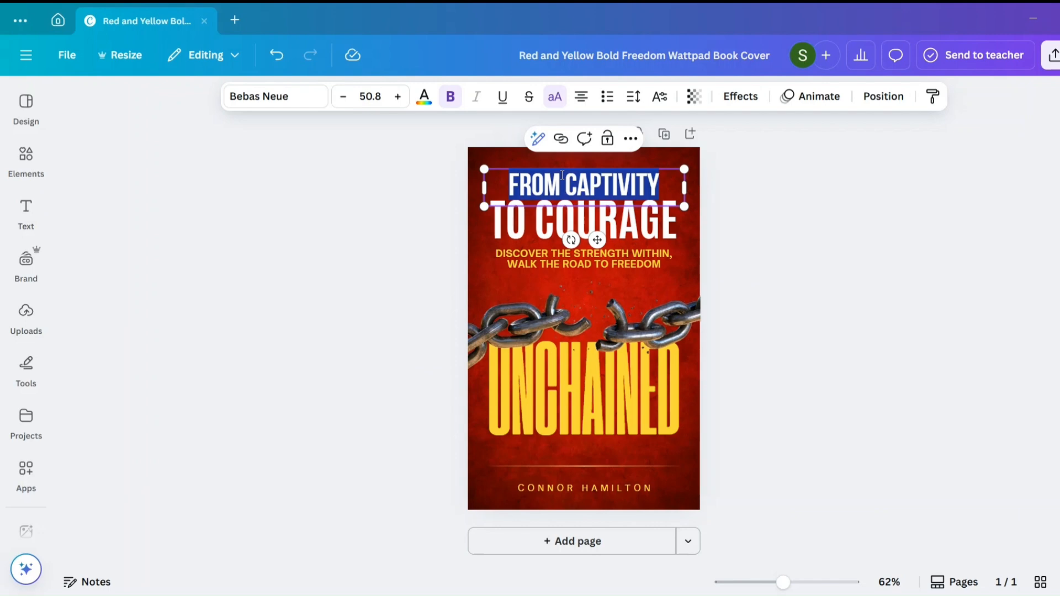
{"action": "type", "text": "START WITH YOU"}
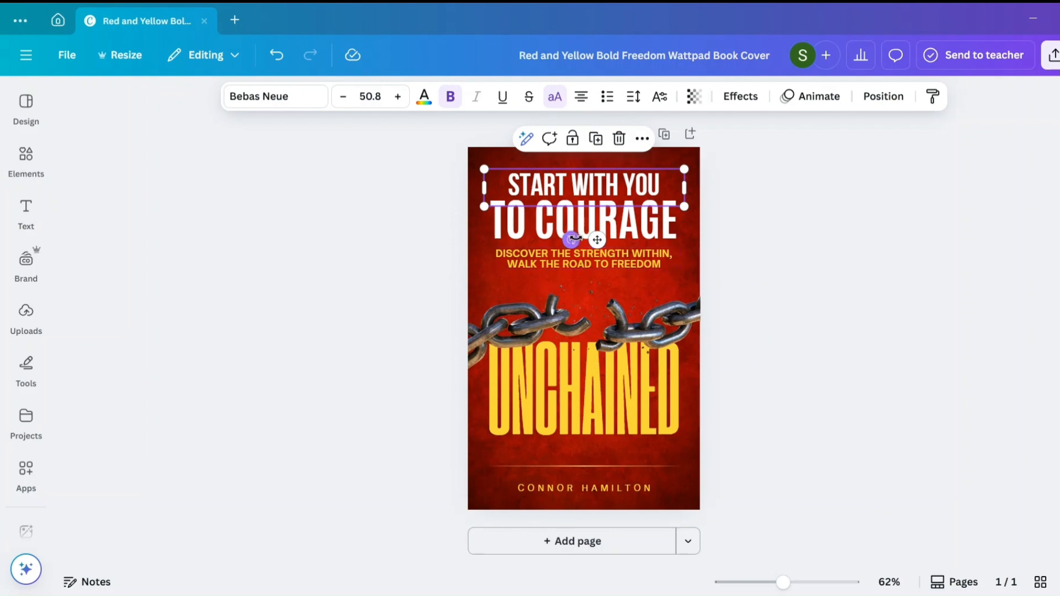
- Replace the entire yellow subtitle with "BUILD A PERSONAL BRAND FROM SCRATCH"
{"action": "left_click", "coordinate": [597, 253]}
{"action": "double_click", "coordinate": [597, 255]}
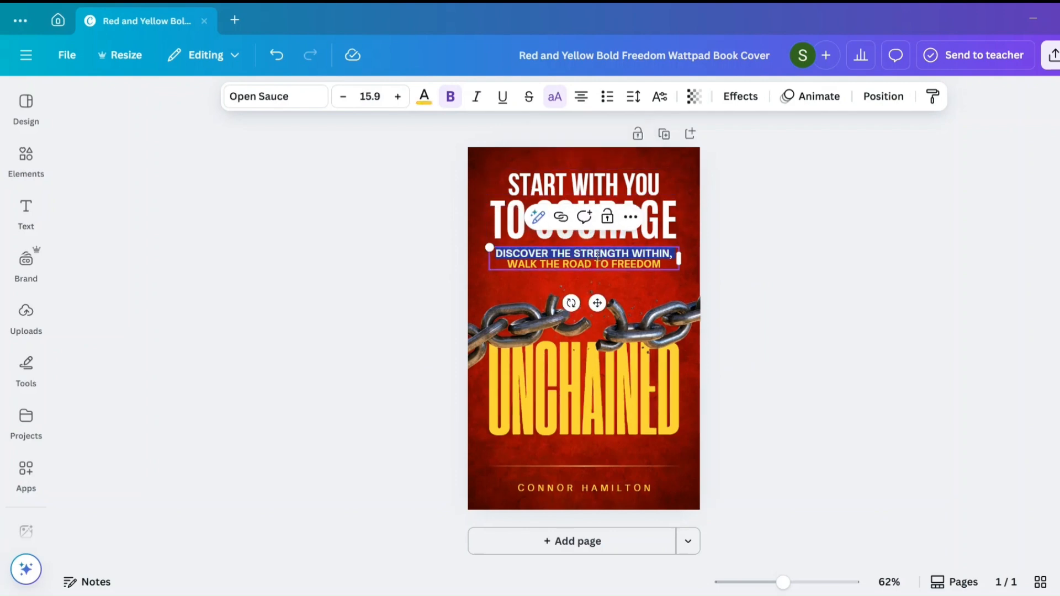
{"action": "left_click_drag", "start_coordinate": [667, 264], "coordinate": [486, 249]}
{"action": "type", "text": "BUILD A PERSONAL BRAND FROM SCRATCH"}
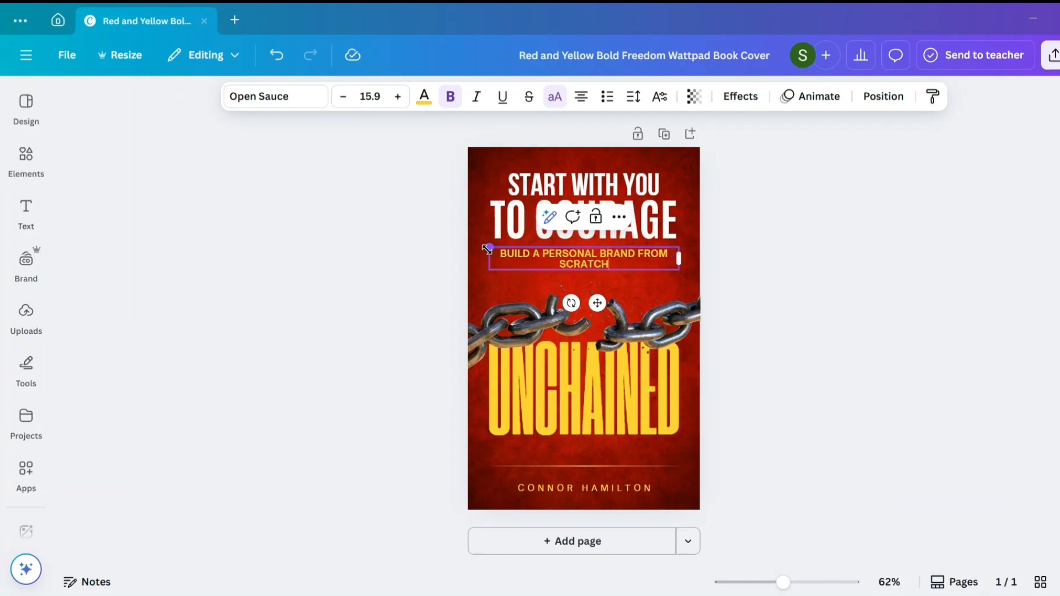
{"action": "left_click", "coordinate": [768, 231]}
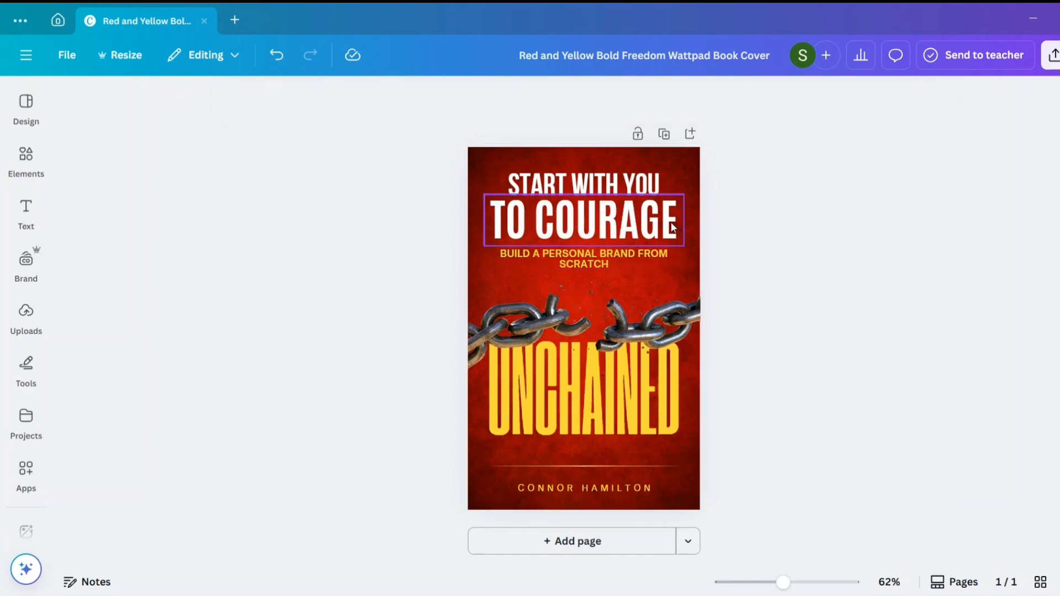
- Delete the "TO COURAGE" text line from the cover
{"action": "left_click", "coordinate": [642, 196]}
{"action": "left_click", "coordinate": [641, 190]}
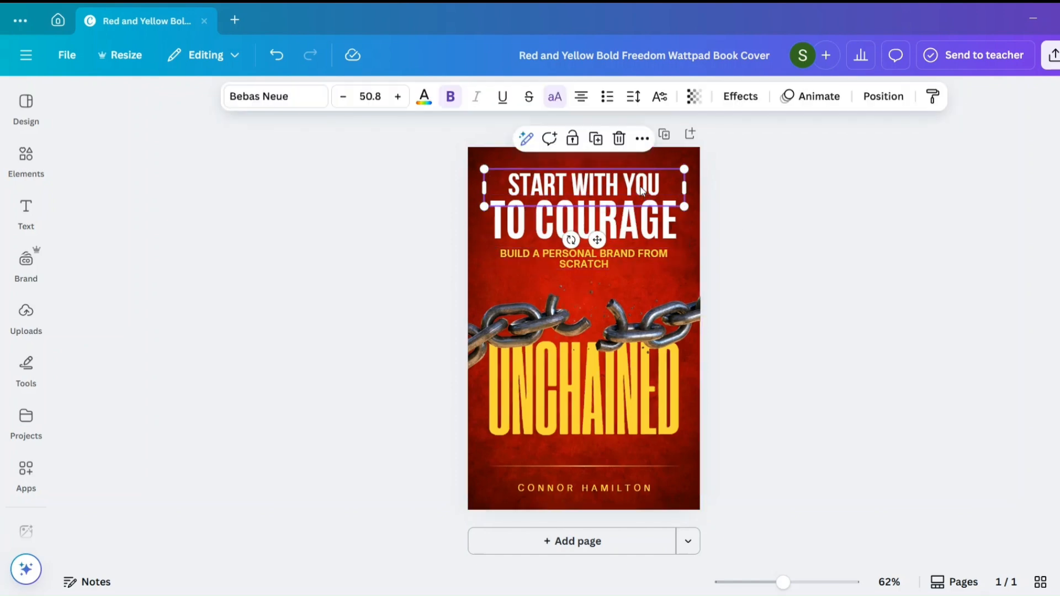
{"action": "left_click", "coordinate": [612, 217]}
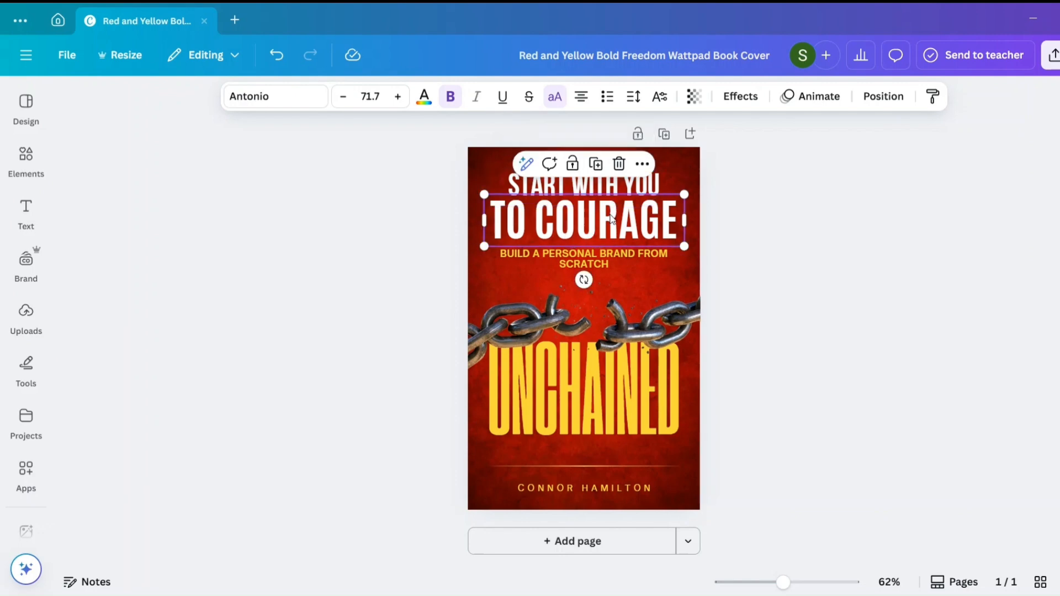
{"action": "left_click", "coordinate": [619, 164]}
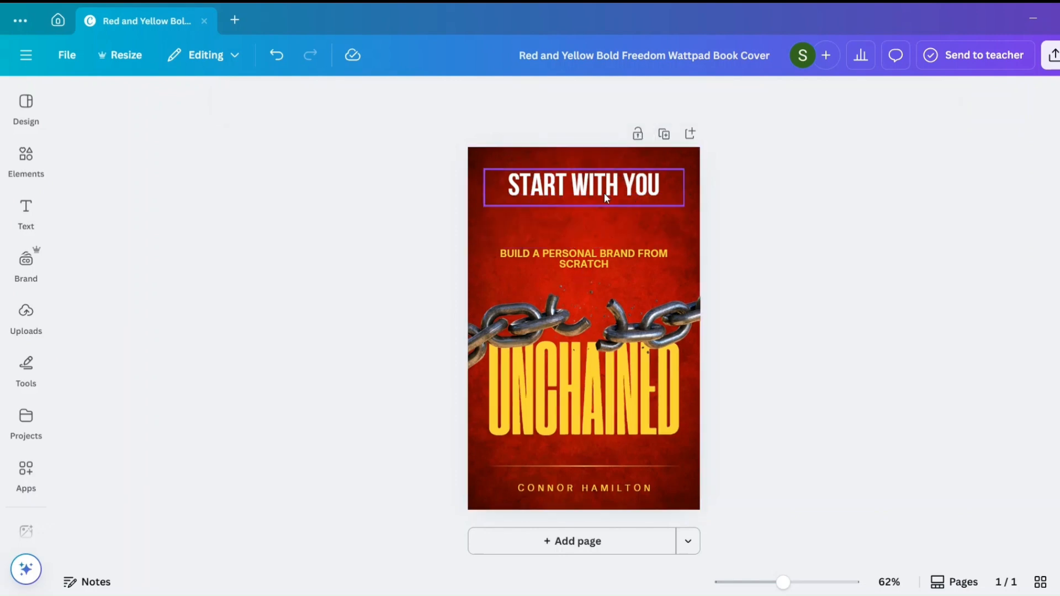
- Try the "START WITH YOU" title wrapped onto two lines and enlarged to a font size of about 72.7
{"action": "left_click", "coordinate": [604, 193]}
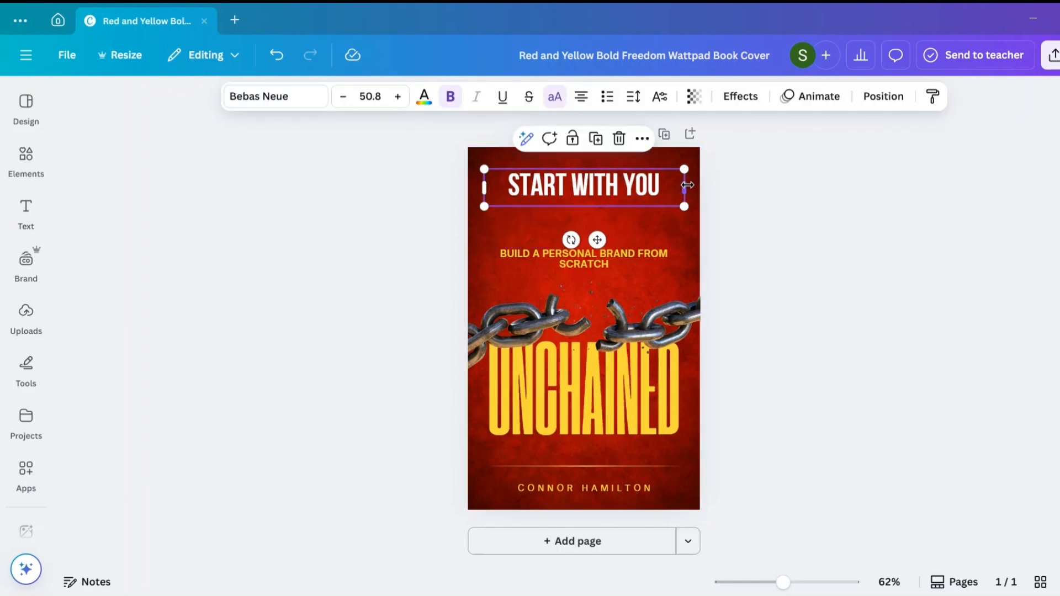
{"action": "left_click_drag", "start_coordinate": [684, 188], "coordinate": [608, 188]}
{"action": "left_click_drag", "start_coordinate": [623, 230], "coordinate": [676, 259]}
{"action": "left_click", "coordinate": [650, 182]}
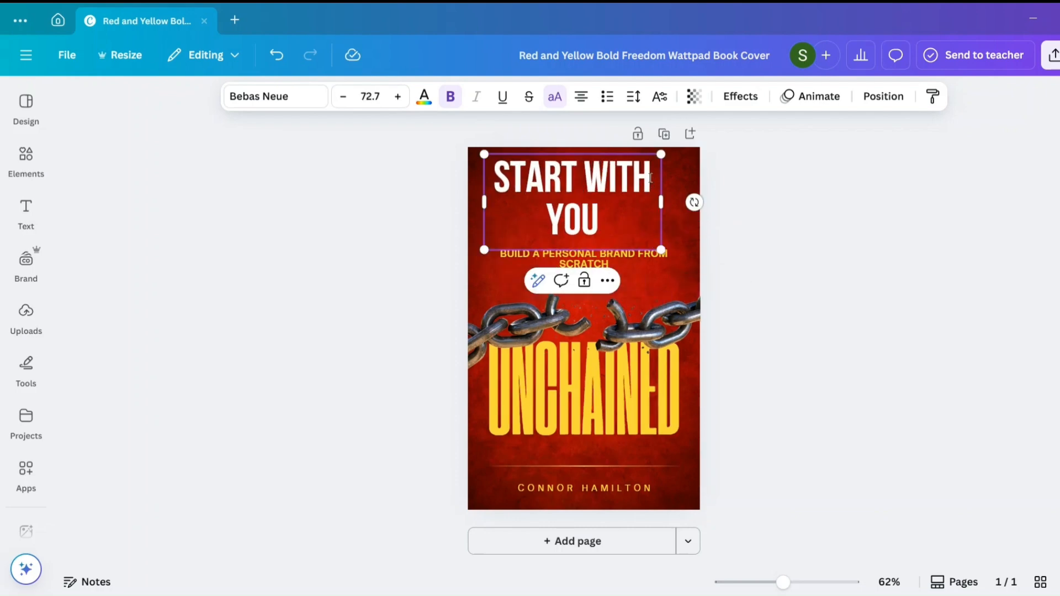
{"action": "left_click_drag", "start_coordinate": [650, 178], "coordinate": [498, 176]}
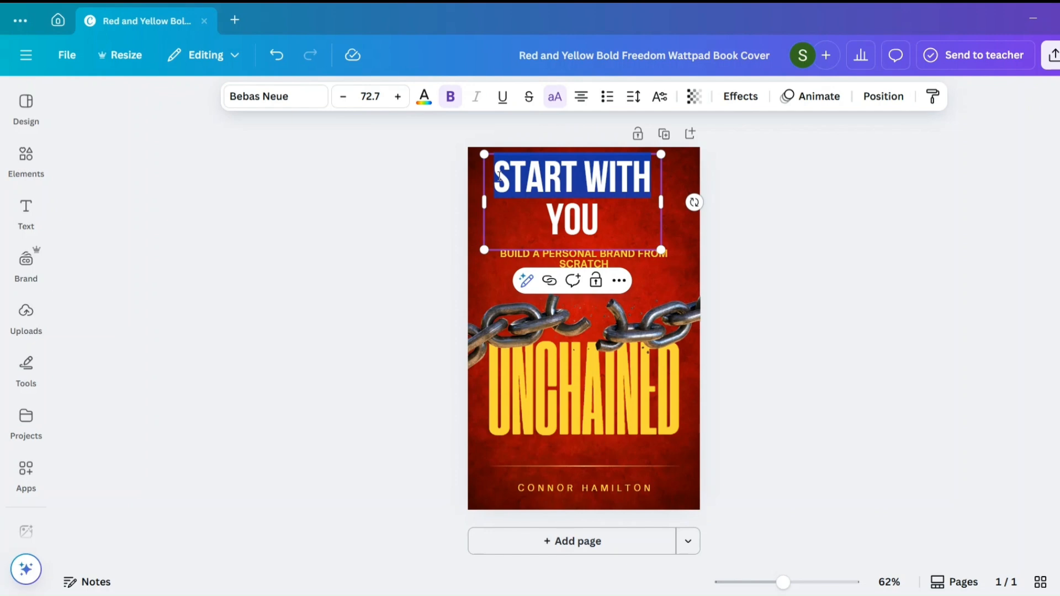
{"action": "left_click", "coordinate": [558, 98]}
{"action": "left_click", "coordinate": [764, 323]}
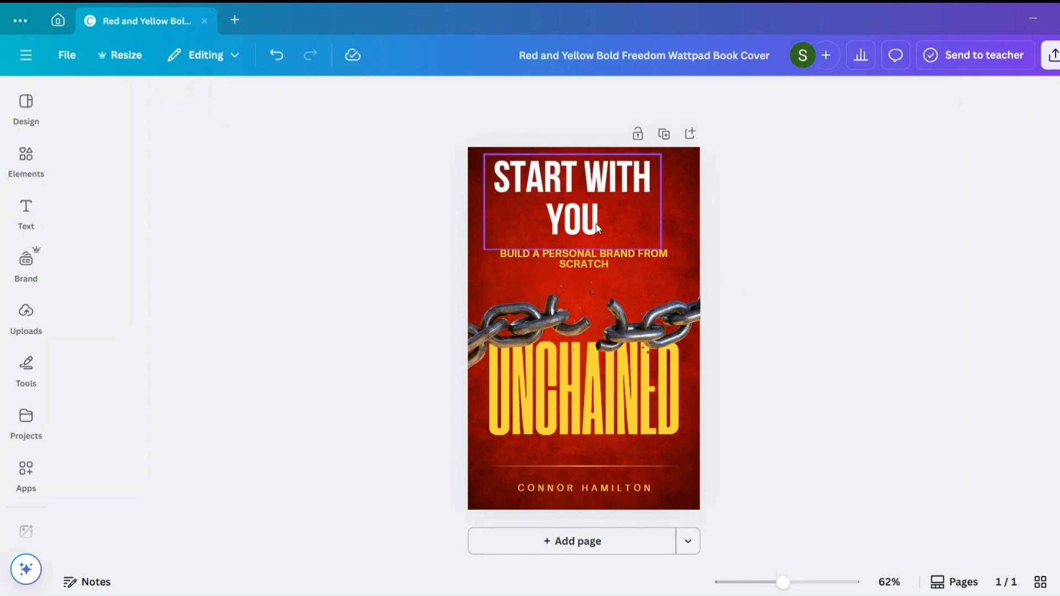
- Place the "START WITH YOU" title on one line just above the subtitle, at a font size of about 63.6
{"action": "left_click", "coordinate": [596, 226]}
{"action": "left_click_drag", "start_coordinate": [596, 226], "coordinate": [598, 246]}
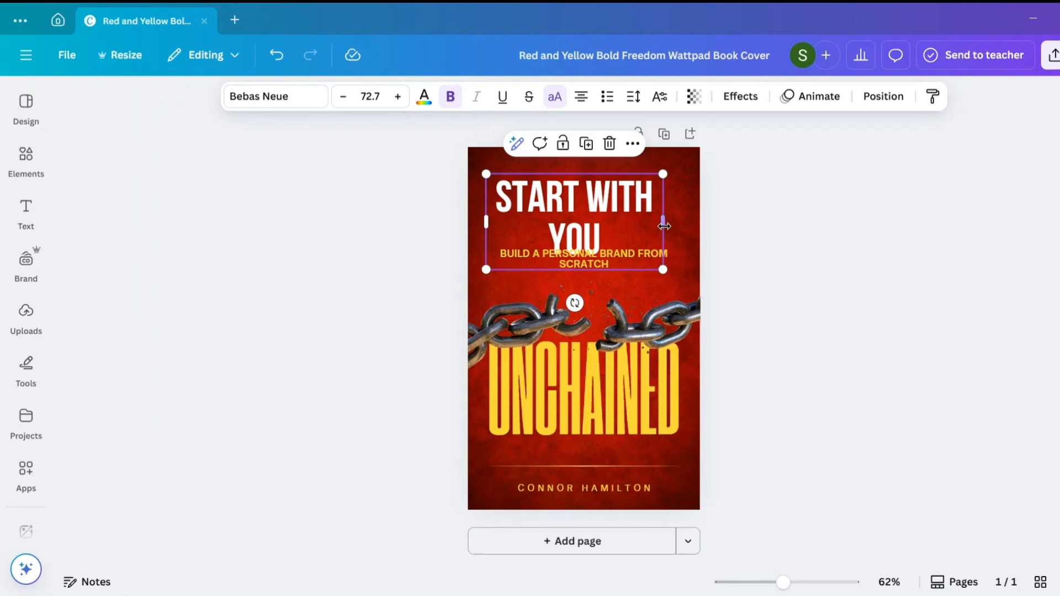
{"action": "left_click_drag", "start_coordinate": [665, 227], "coordinate": [683, 202]}
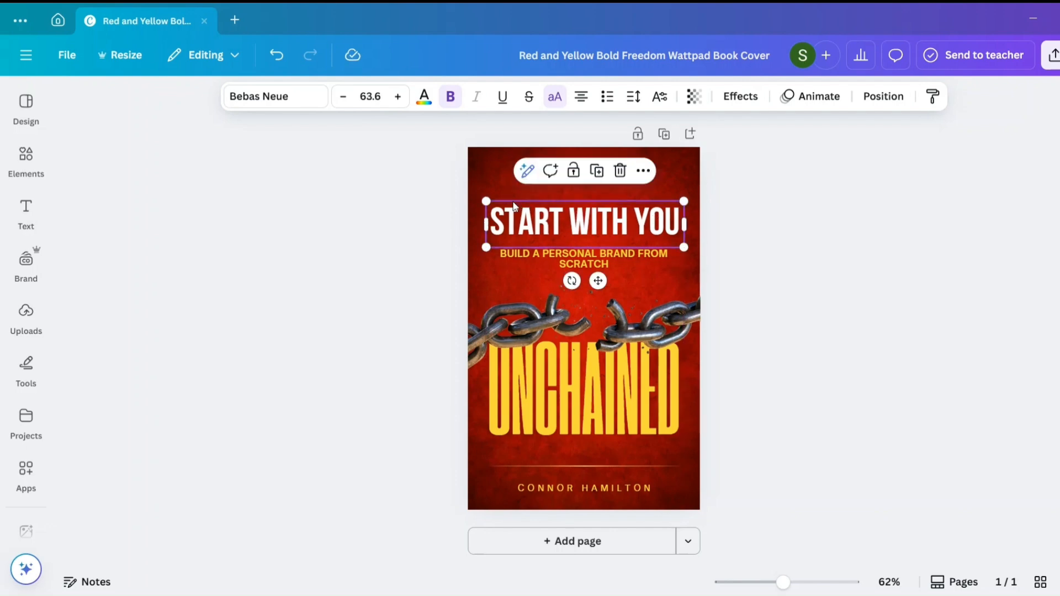
{"action": "left_click", "coordinate": [768, 289]}
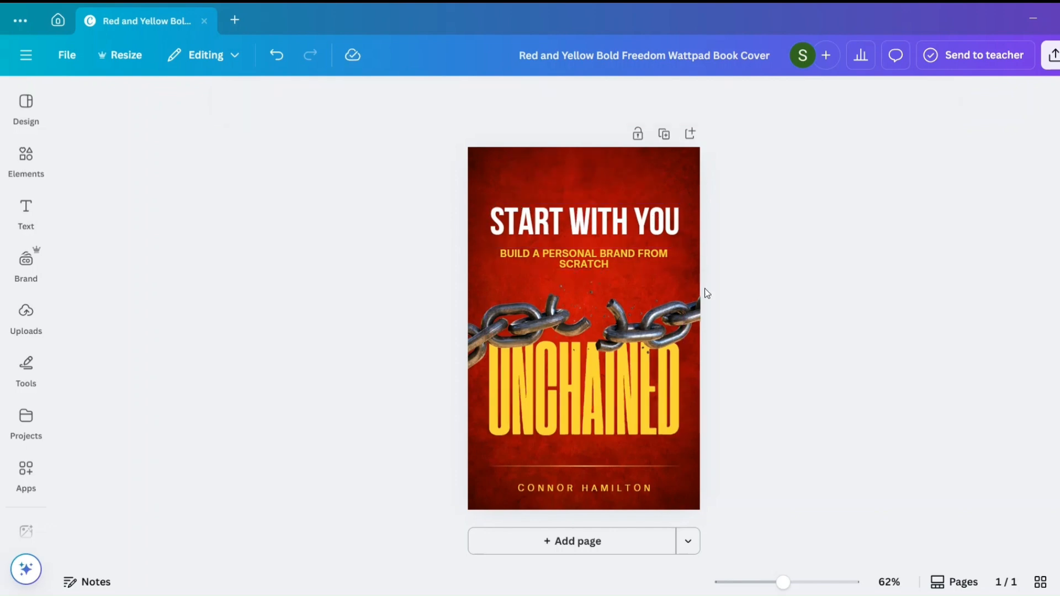
- Move the subtitle up close beneath the title and enlarge it to a font size of about 17.7
{"action": "left_click_drag", "start_coordinate": [586, 255], "coordinate": [587, 244]}
{"action": "left_click_drag", "start_coordinate": [681, 248], "coordinate": [684, 270]}
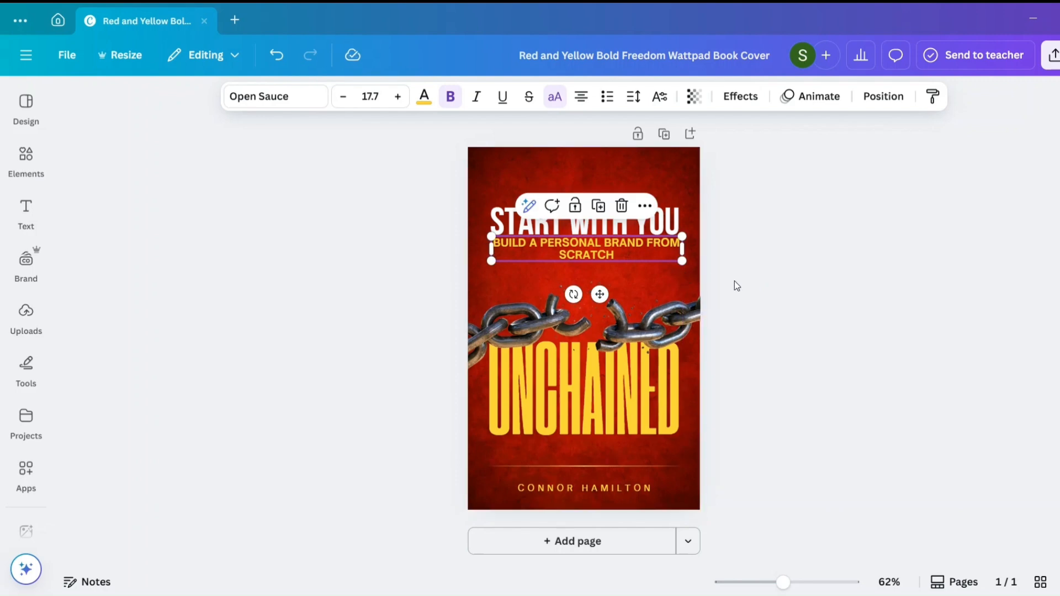
{"action": "left_click", "coordinate": [734, 280]}
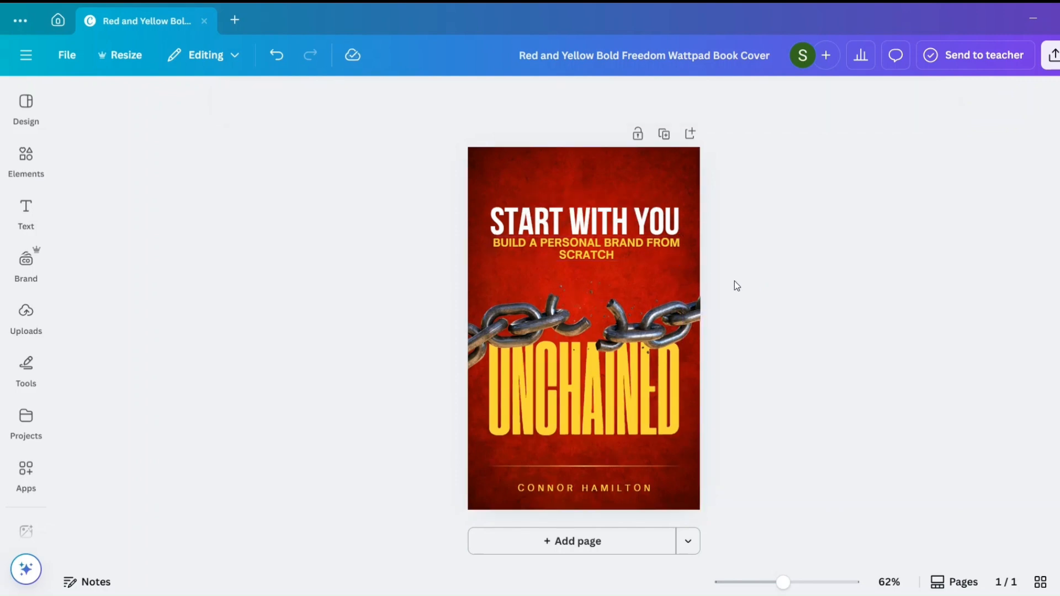
{"action": "left_click", "coordinate": [561, 254]}
{"action": "left_click_drag", "start_coordinate": [561, 254], "coordinate": [560, 253]}
{"action": "left_click", "coordinate": [751, 353]}
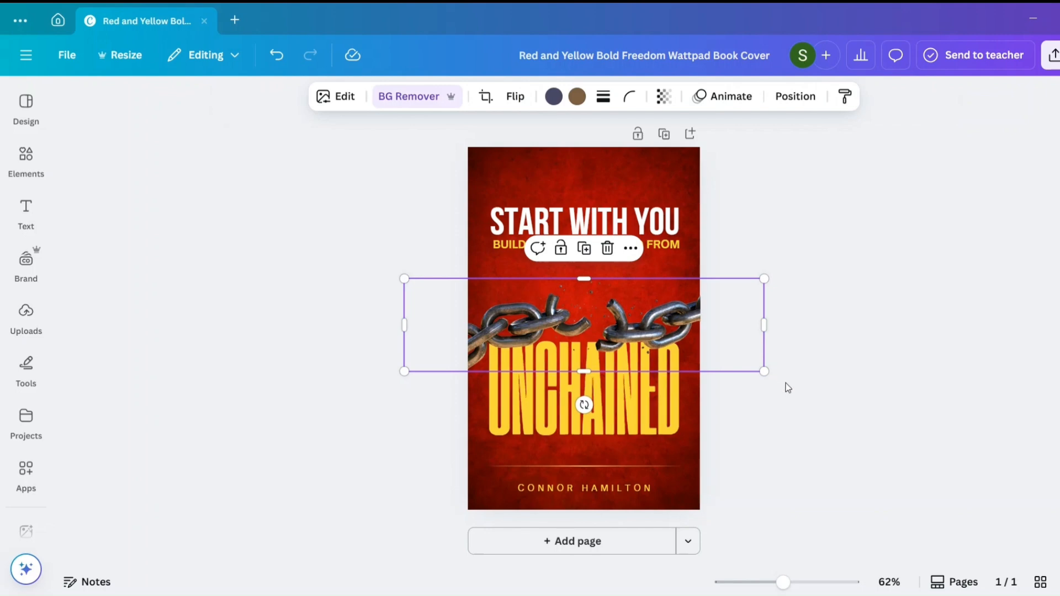
{"action": "left_click", "coordinate": [788, 388]}
- Replace the large yellow word "UNCHAINED" with "BRANDING"
{"action": "double_click", "coordinate": [612, 403]}
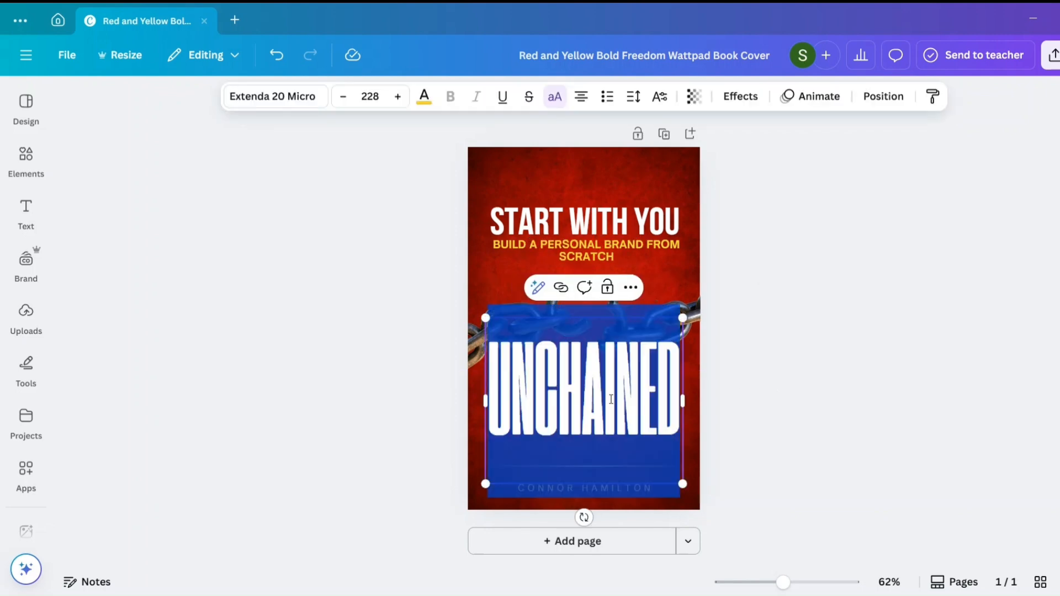
{"action": "type", "text": "BRA"}
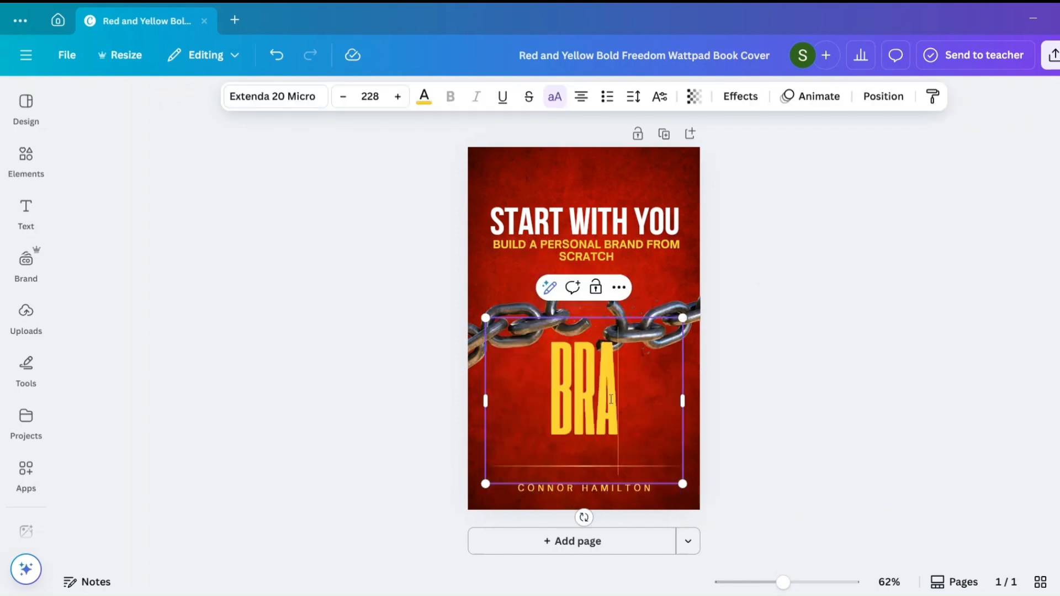
{"action": "type", "text": "NDING"}
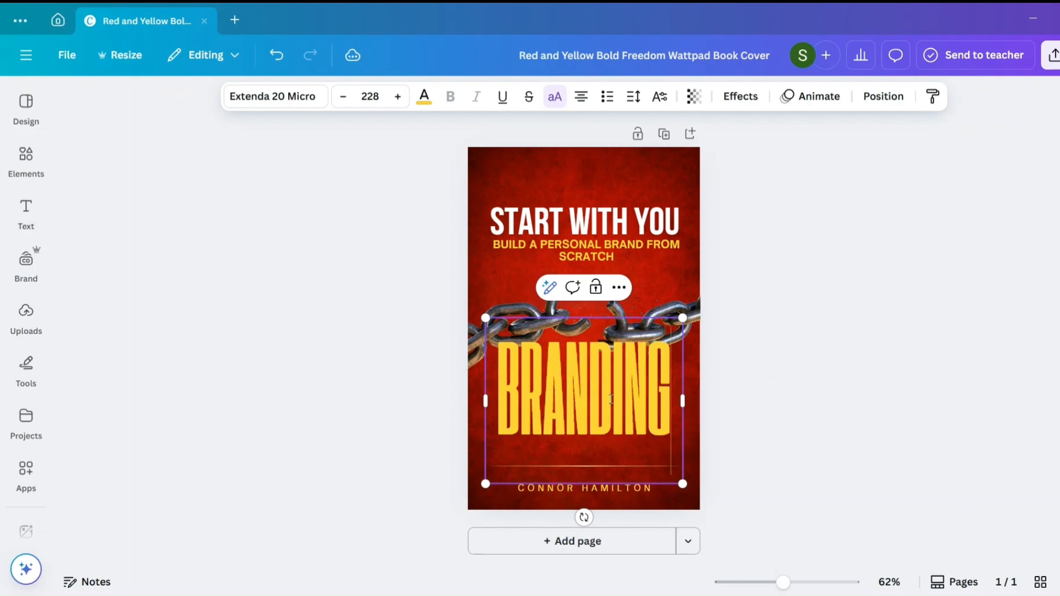
{"action": "left_click", "coordinate": [777, 407]}
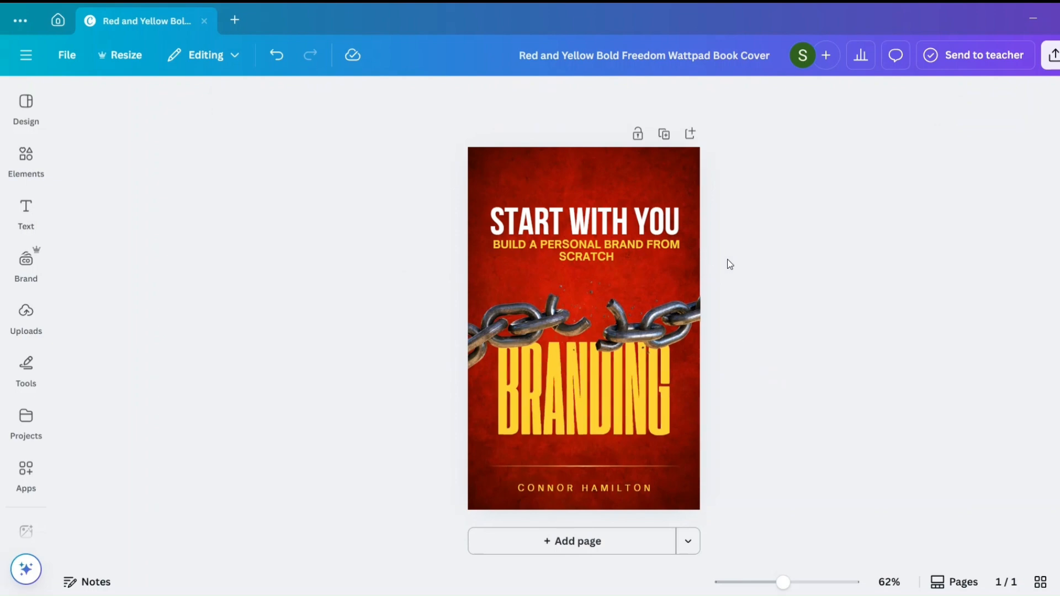
- Enlarge the title and subtitle together, centre them slightly lower on the cover, and nudge the word "BRANDING" up a little
{"action": "left_click_drag", "start_coordinate": [727, 260], "coordinate": [617, 240]}
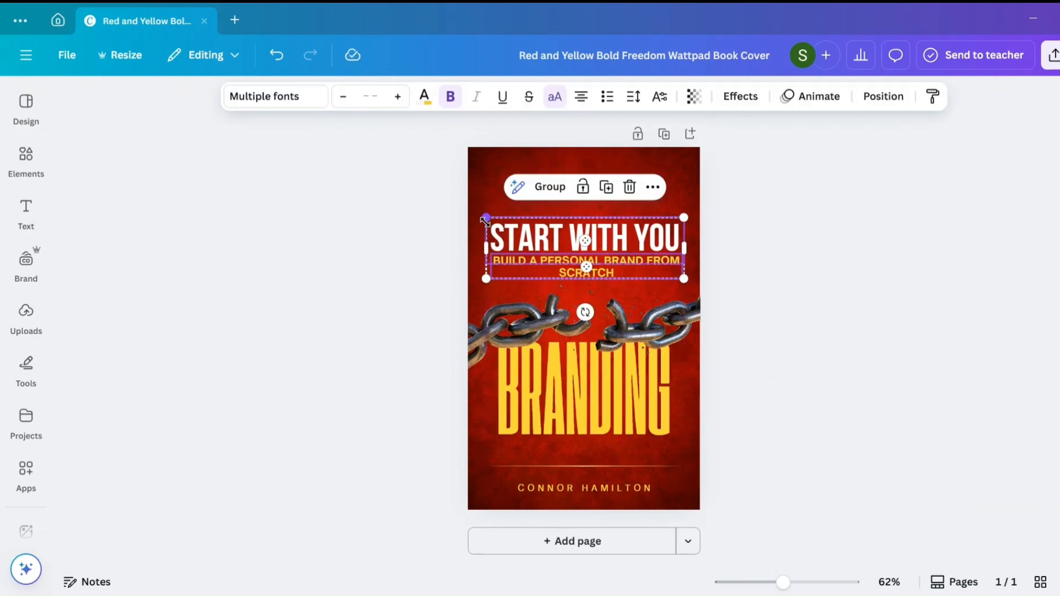
{"action": "left_click_drag", "start_coordinate": [485, 218], "coordinate": [469, 211]}
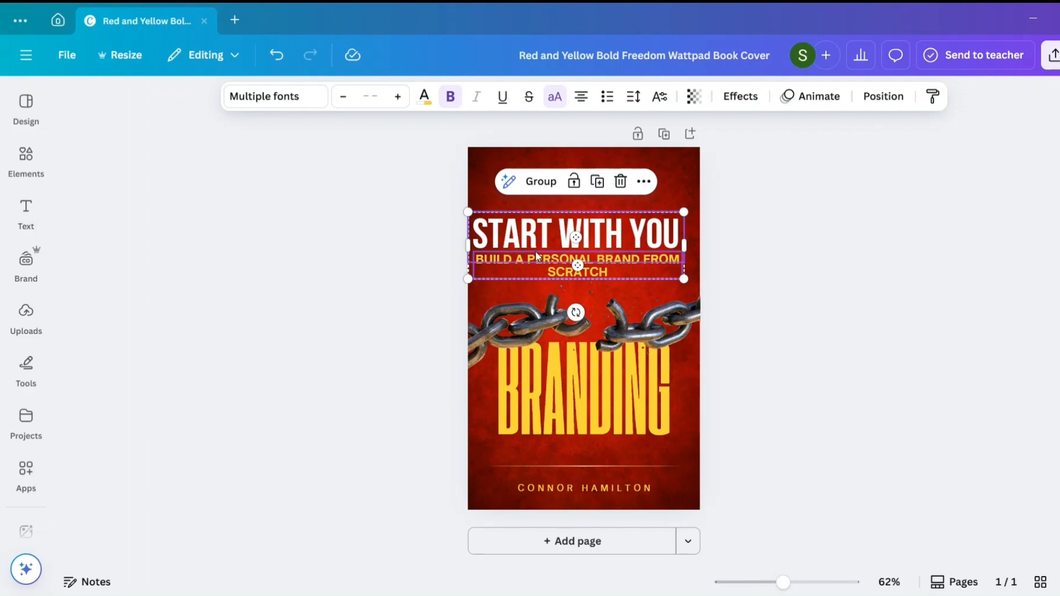
{"action": "left_click_drag", "start_coordinate": [535, 251], "coordinate": [541, 250]}
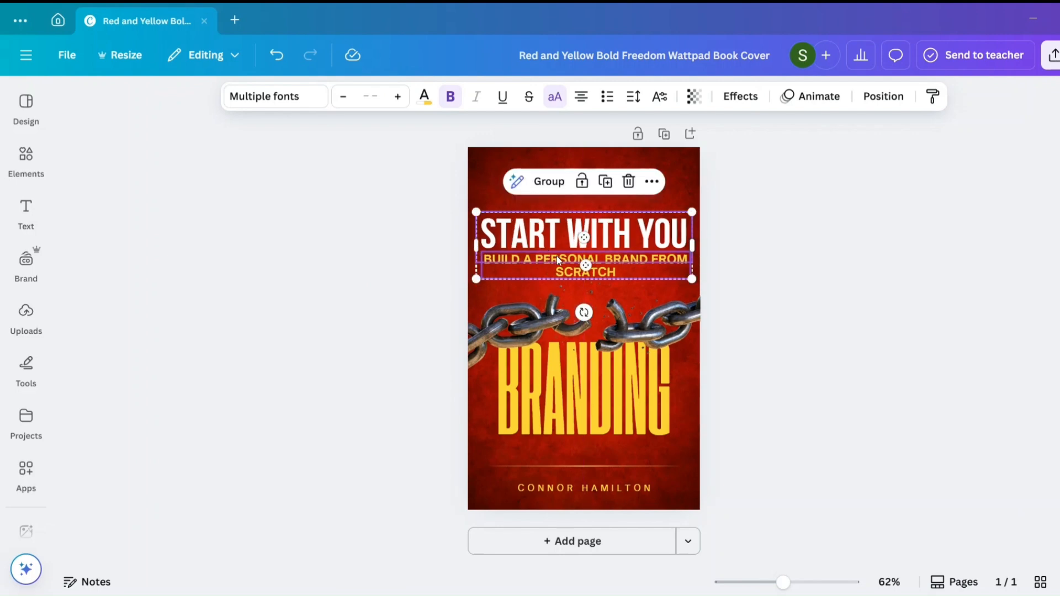
{"action": "left_click", "coordinate": [774, 353]}
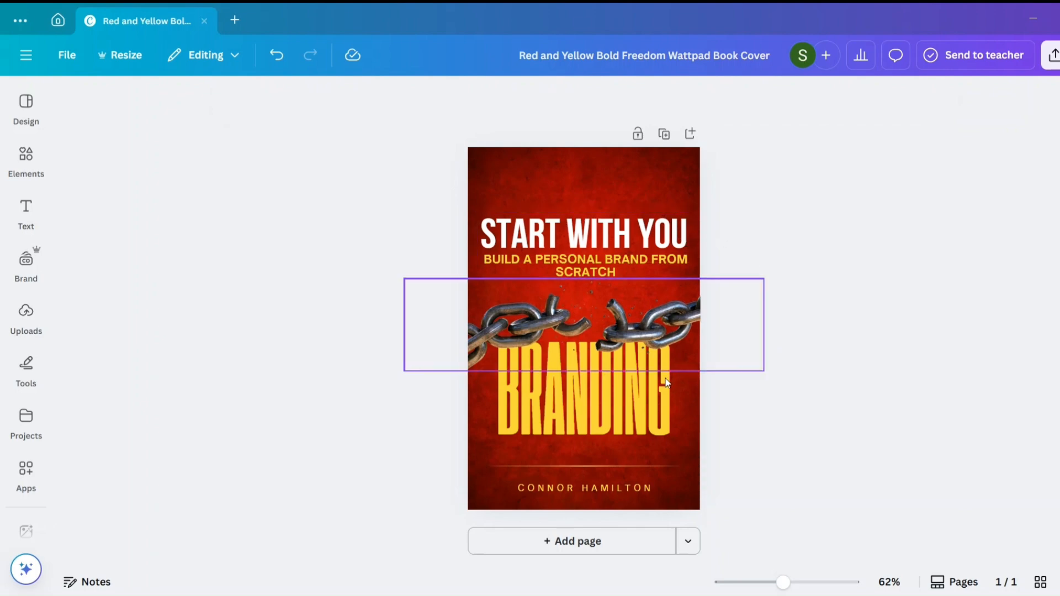
{"action": "left_click_drag", "start_coordinate": [652, 393], "coordinate": [652, 391]}
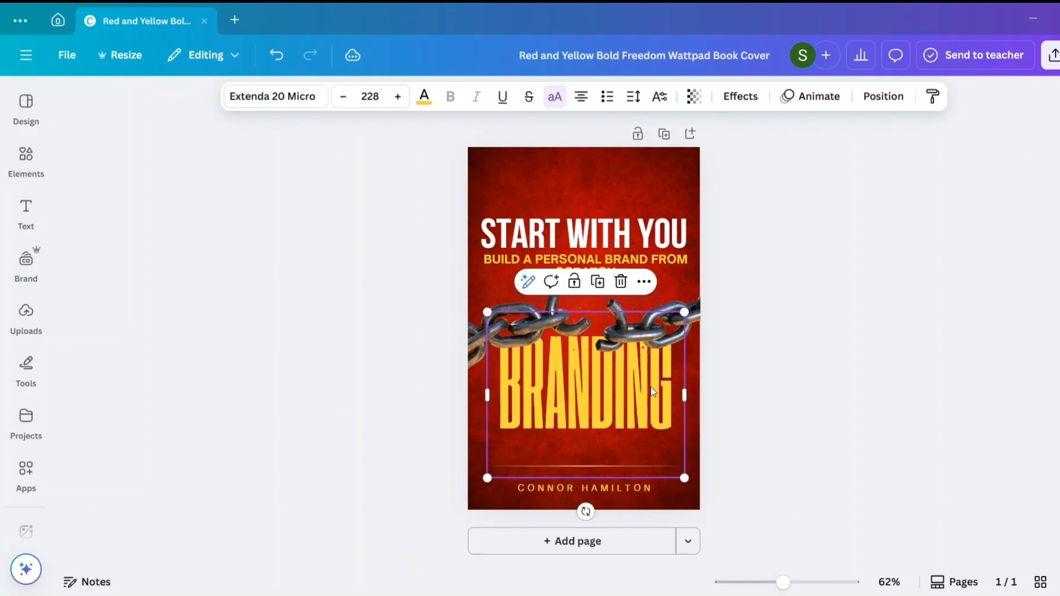
{"action": "left_click", "coordinate": [727, 411]}
- Replace the placeholder author name at the foot of the cover with the author's full name
{"action": "left_click", "coordinate": [628, 486]}
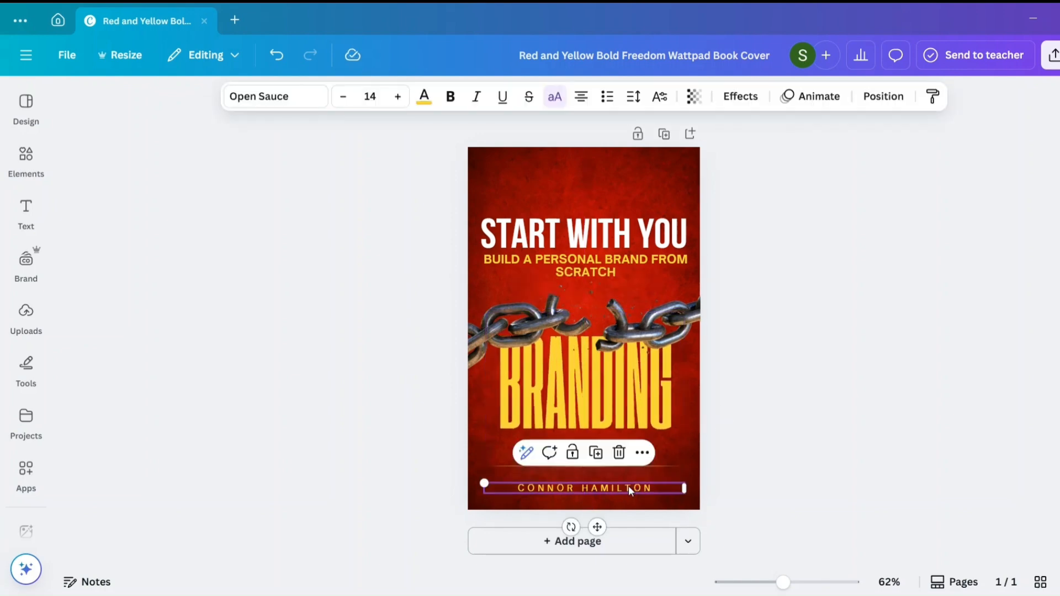
{"action": "left_click", "coordinate": [628, 485]}
{"action": "key", "text": "BackSpace"}
{"action": "type", "text": "SHWE"}
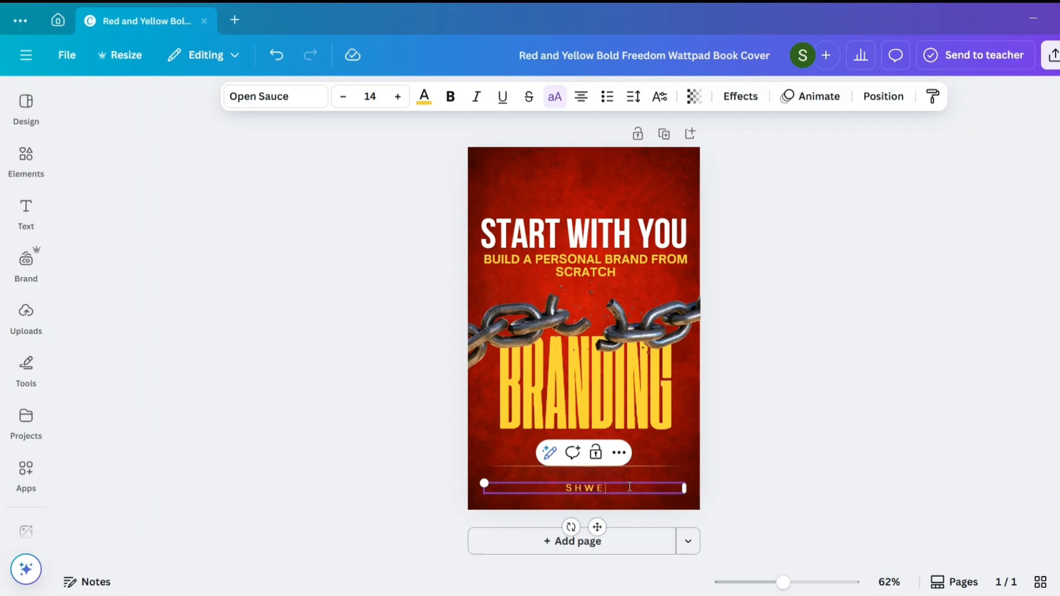
{"action": "type", "text": "TA YADAV"}
{"action": "left_click", "coordinate": [807, 452]}
- Shift the broken chain image slightly down and move the author name up close beneath the thin line
{"action": "left_click", "coordinate": [675, 336]}
{"action": "left_click_drag", "start_coordinate": [676, 336], "coordinate": [676, 342]}
{"action": "left_click", "coordinate": [723, 395]}
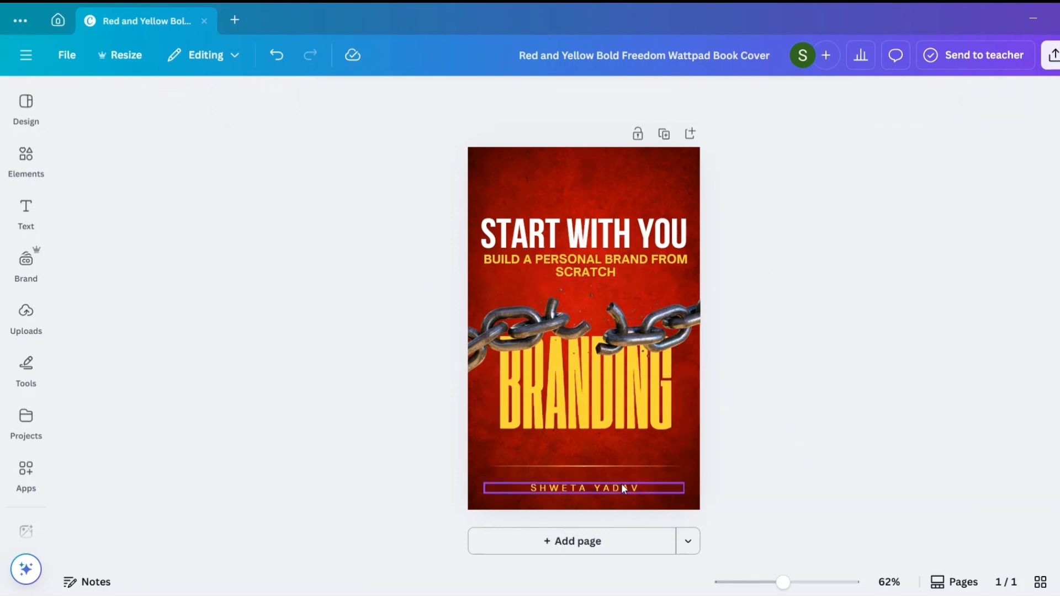
{"action": "left_click_drag", "start_coordinate": [620, 486], "coordinate": [620, 476]}
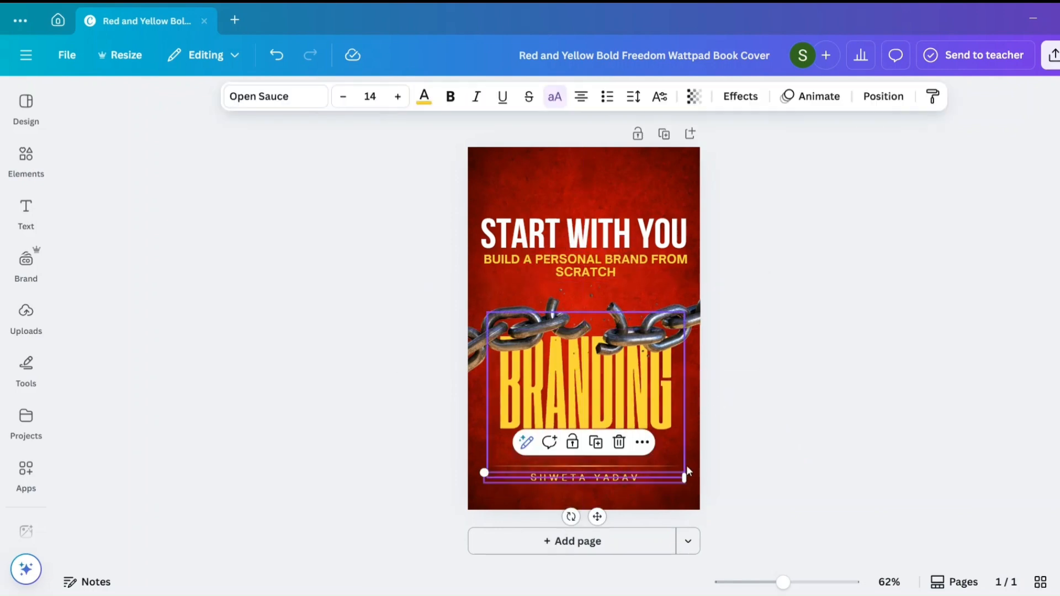
{"action": "left_click", "coordinate": [717, 466]}
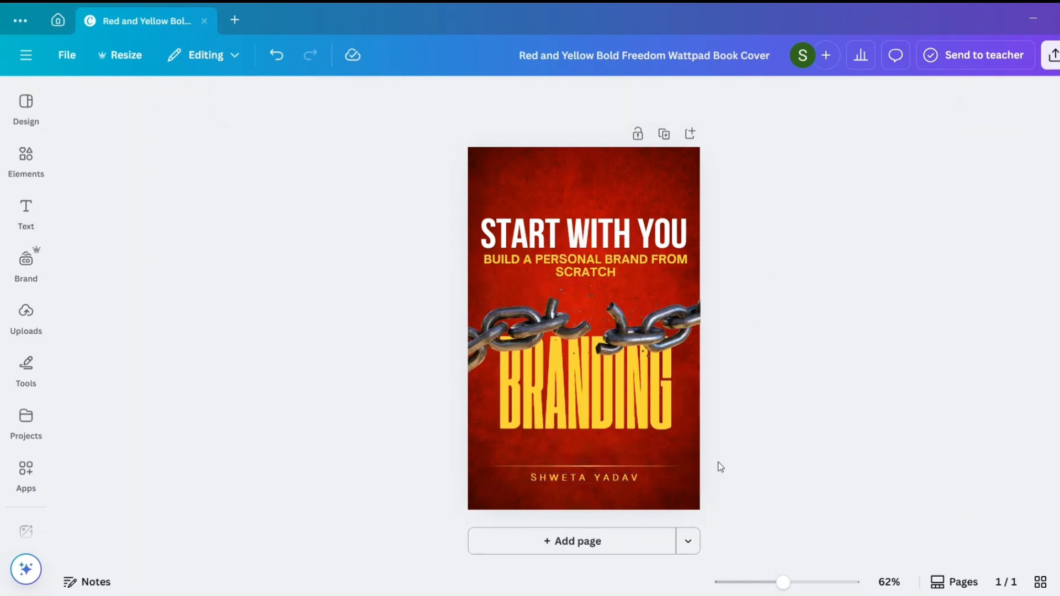
- Duplicate the cover page and delete all text, the chain and the line from the copy, keeping only its red background
{"action": "left_click", "coordinate": [664, 135]}
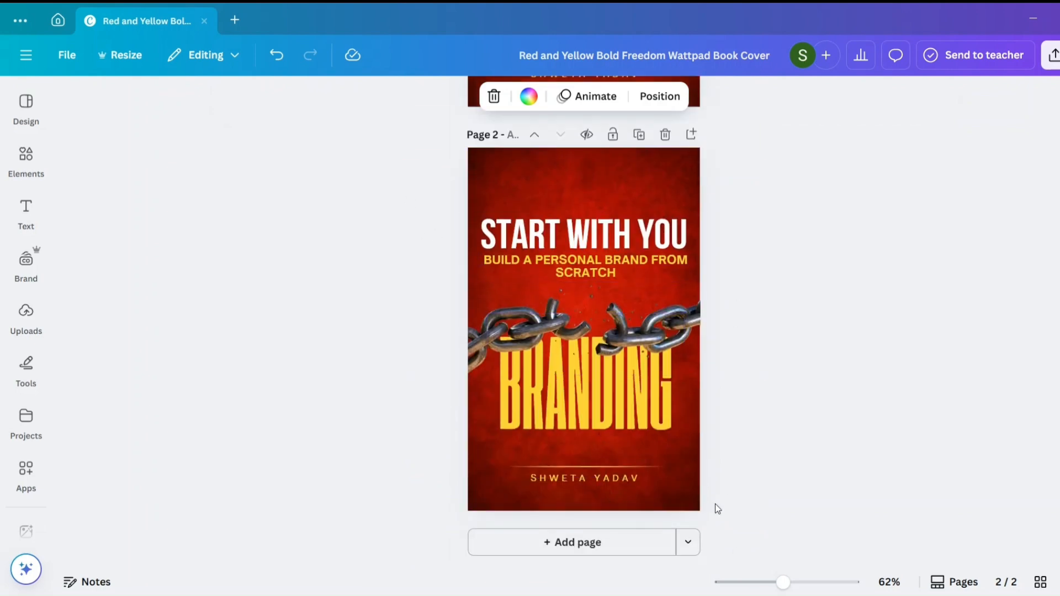
{"action": "left_click_drag", "start_coordinate": [714, 503], "coordinate": [382, 185]}
{"action": "key", "text": "Delete"}
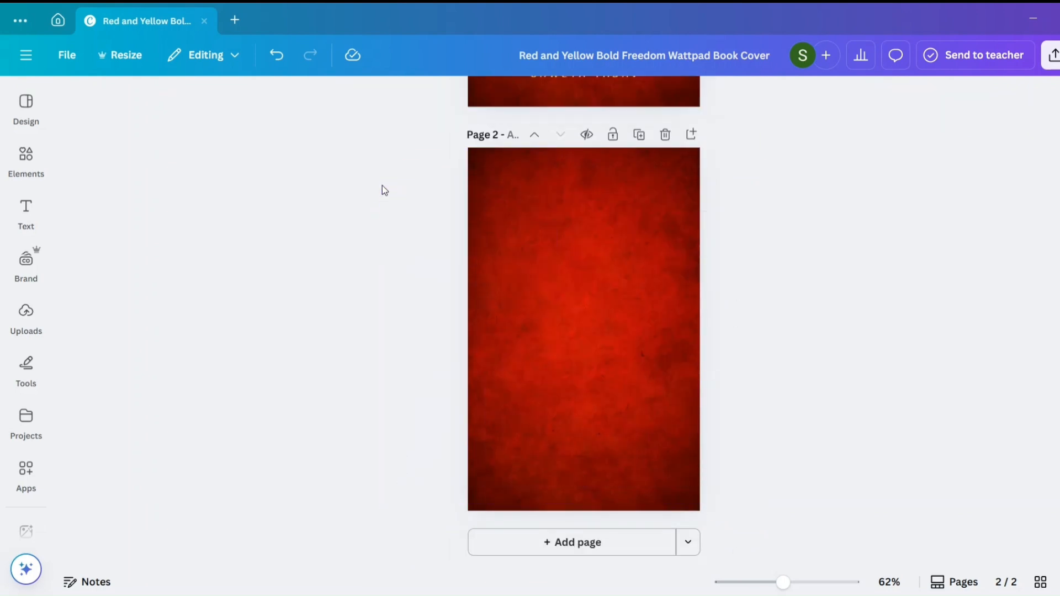
{"action": "scroll", "coordinate": [423, 235], "scroll_direction": "up", "scroll_amount": 5}
{"action": "scroll", "coordinate": [584, 412], "scroll_direction": "down", "scroll_amount": 5}
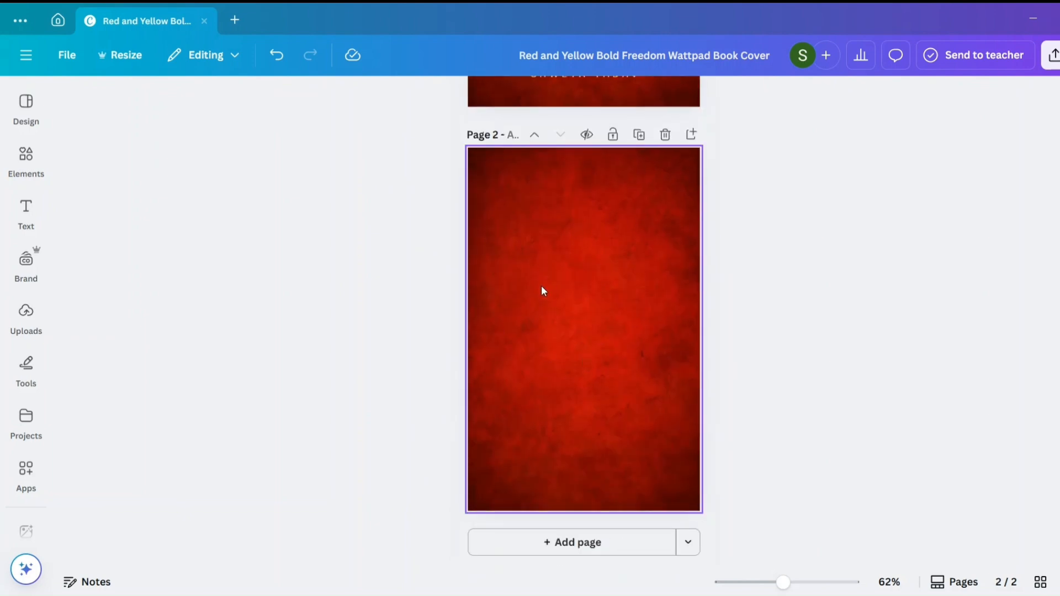
{"action": "left_click", "coordinate": [541, 286]}
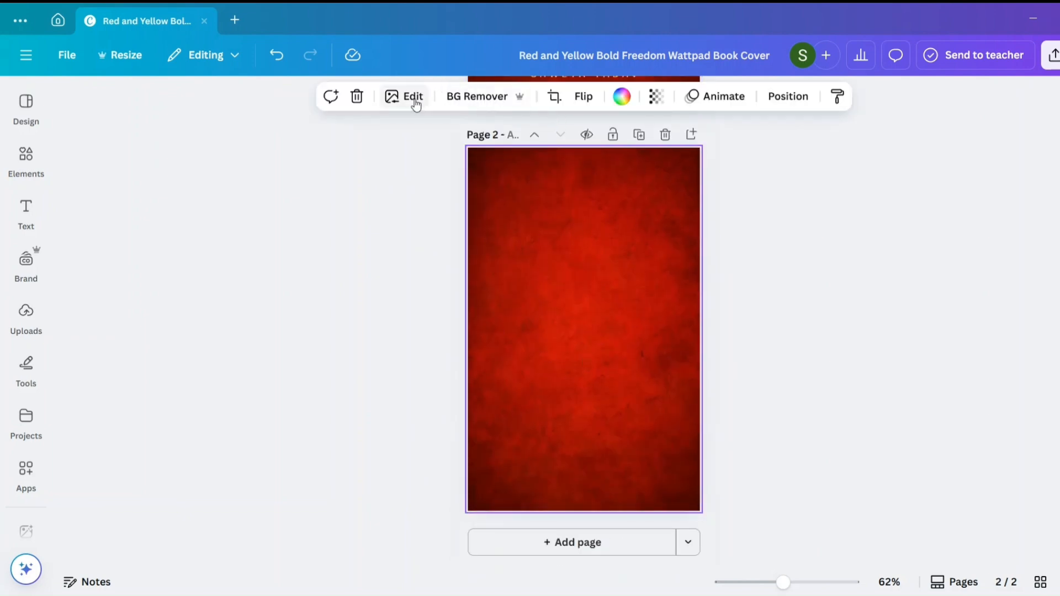
{"action": "scroll", "coordinate": [568, 257], "scroll_direction": "up", "scroll_amount": 2}
{"action": "scroll", "coordinate": [567, 255], "scroll_direction": "down", "scroll_amount": 1}
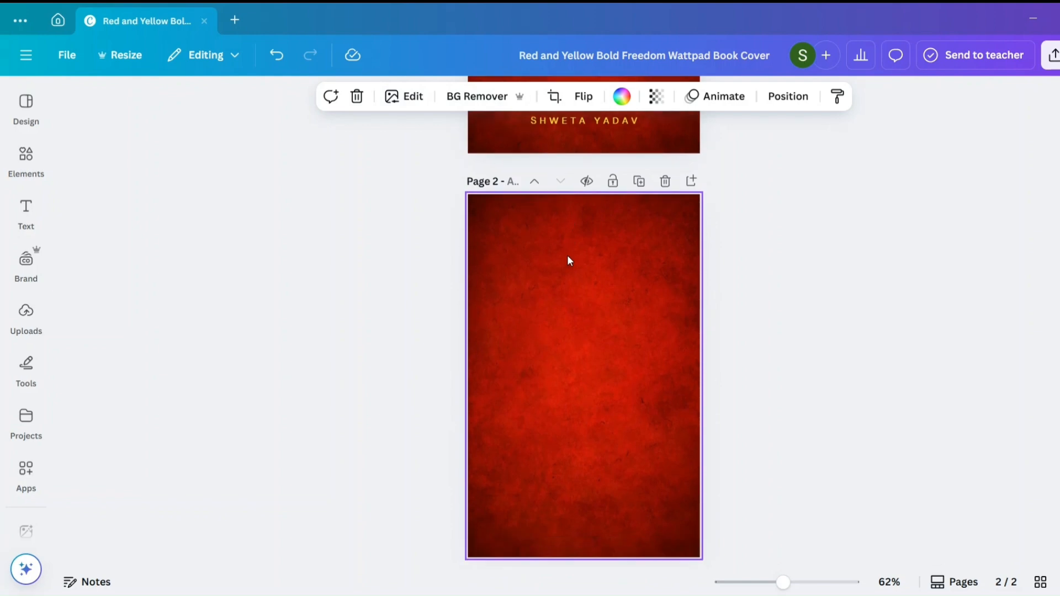
{"action": "scroll", "coordinate": [540, 276], "scroll_direction": "up", "scroll_amount": 5}
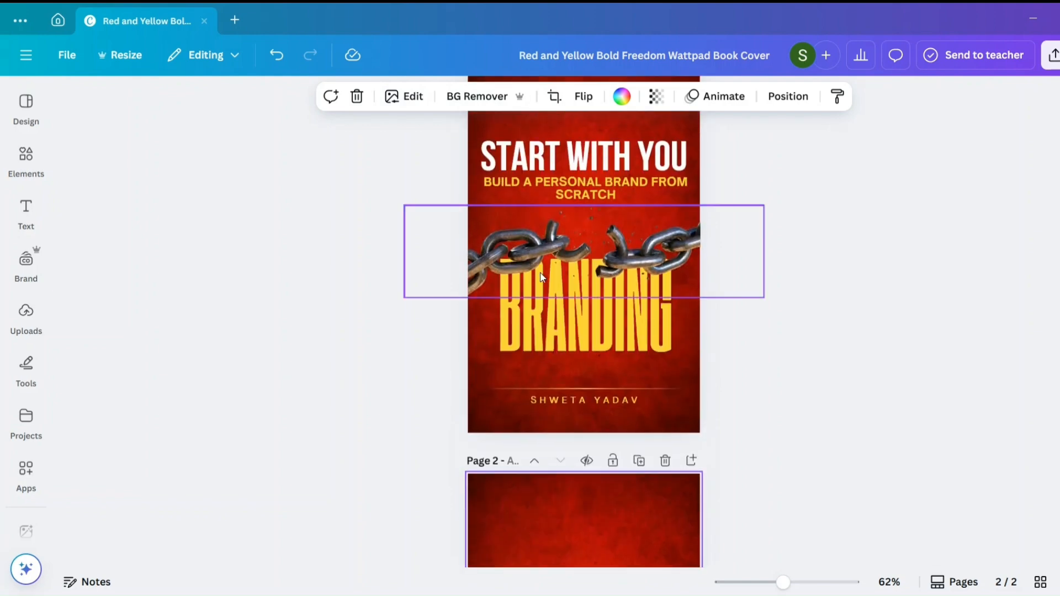
{"action": "left_click", "coordinate": [518, 121]}
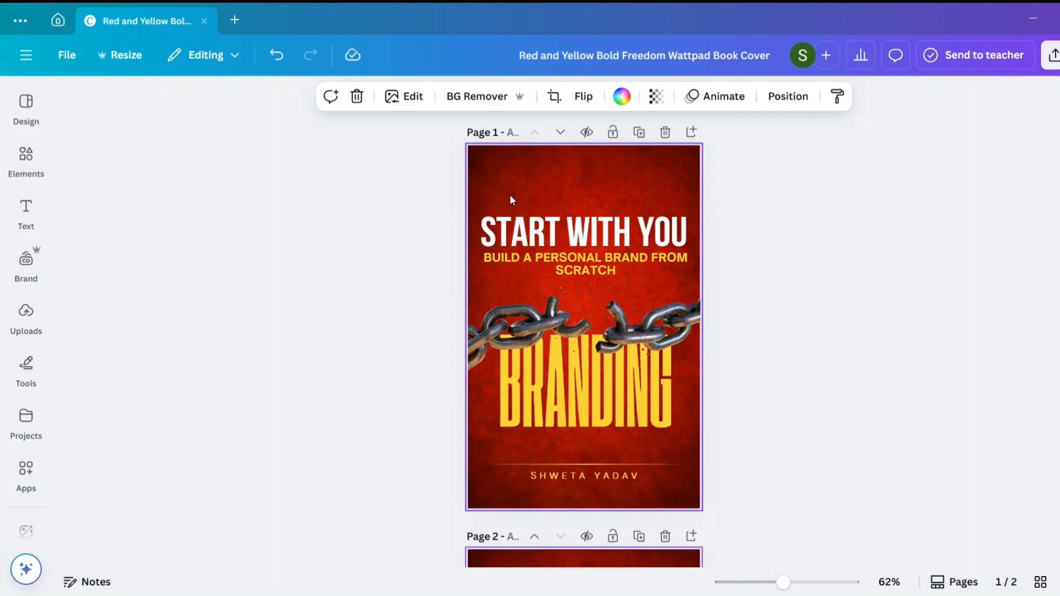
{"action": "scroll", "coordinate": [509, 194], "scroll_direction": "down", "scroll_amount": 5}
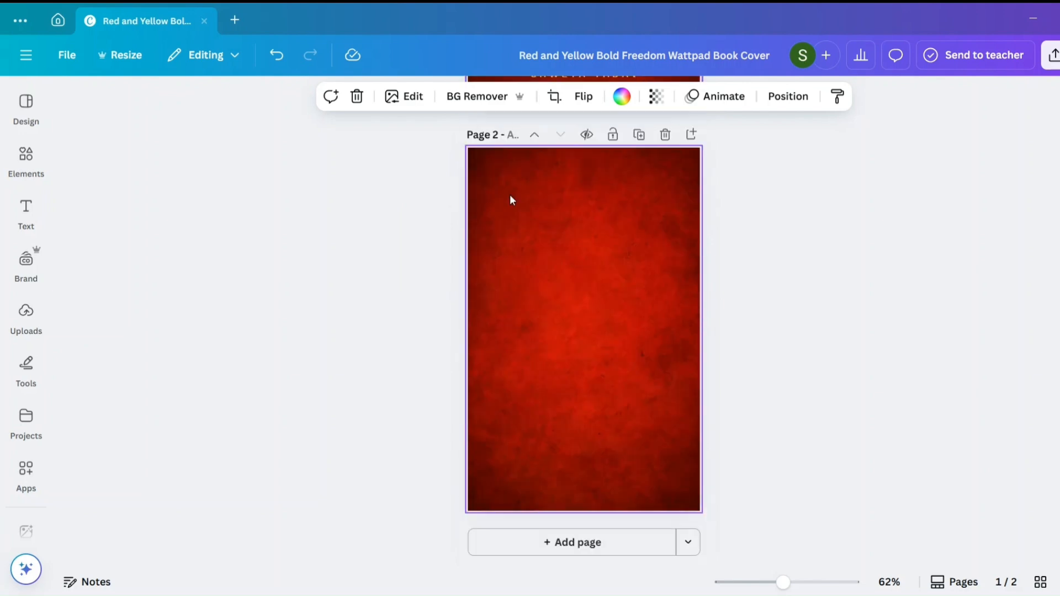
- Search the design elements for "white texture background" and show all matching photos
{"action": "left_click", "coordinate": [27, 160]}
{"action": "left_click", "coordinate": [25, 216]}
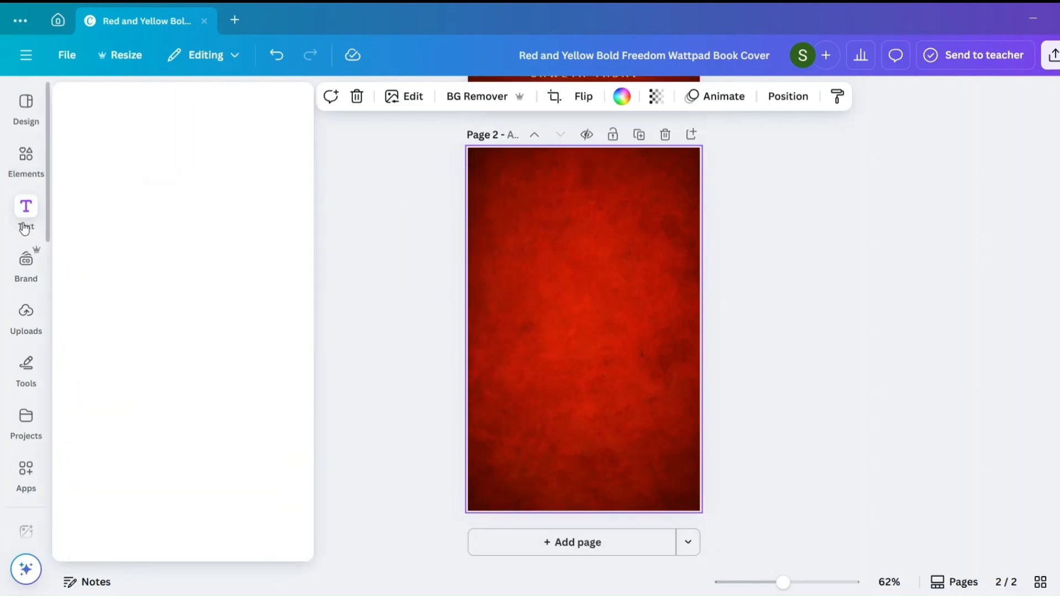
{"action": "left_click", "coordinate": [26, 166]}
{"action": "left_click", "coordinate": [145, 103]}
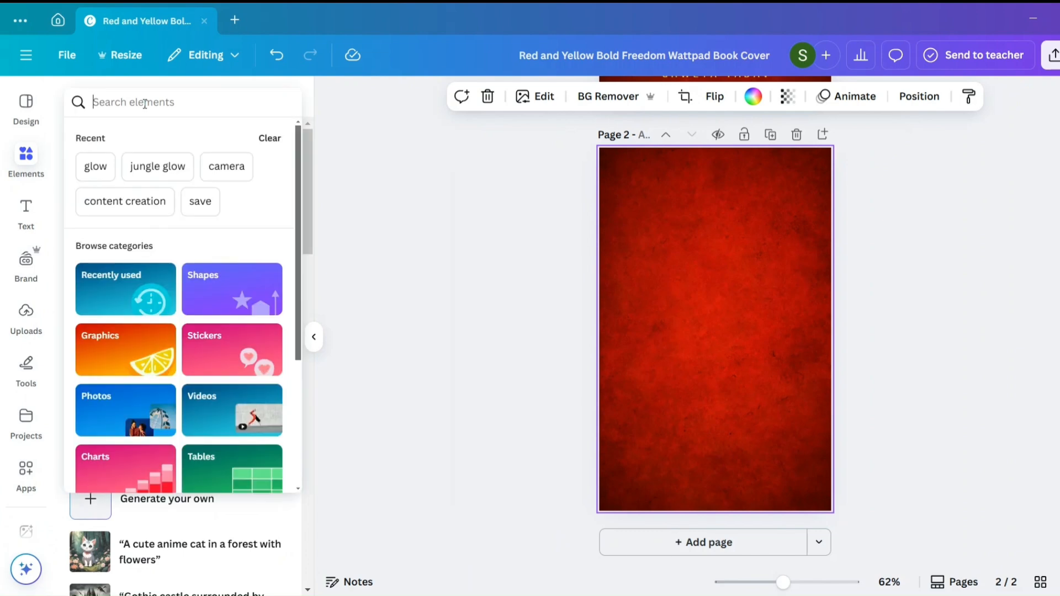
{"action": "type", "text": "white "}
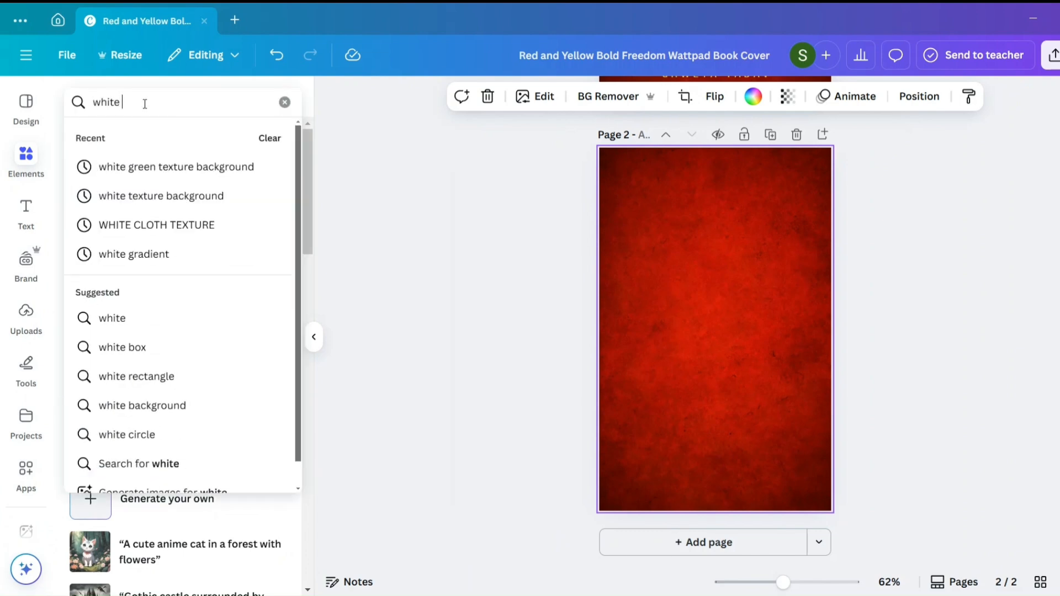
{"action": "type", "text": "texture"}
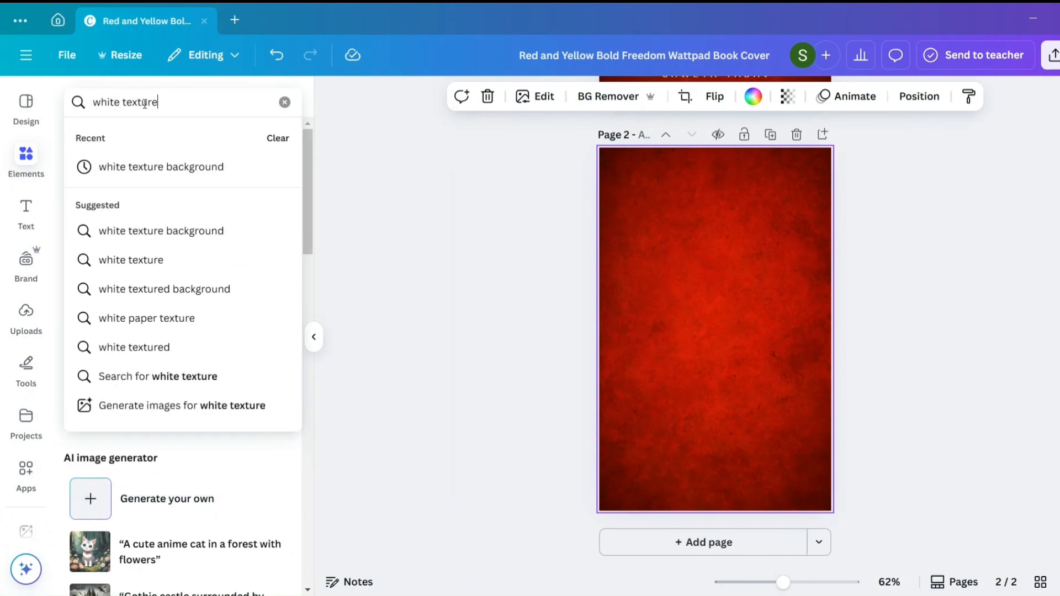
{"action": "type", "text": " back"}
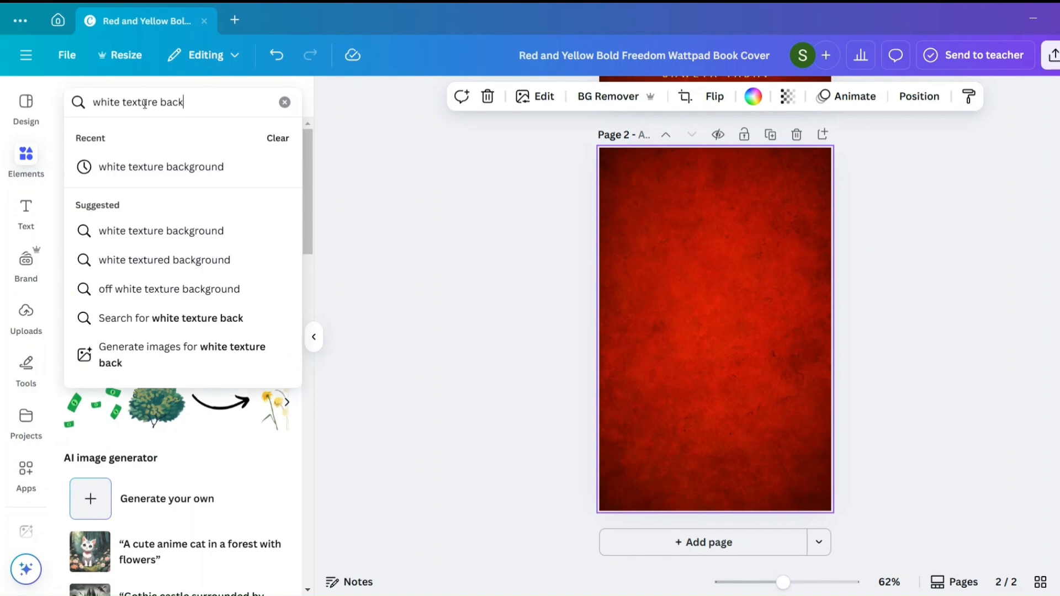
{"action": "type", "text": "ground"}
{"action": "key", "text": "Return"}
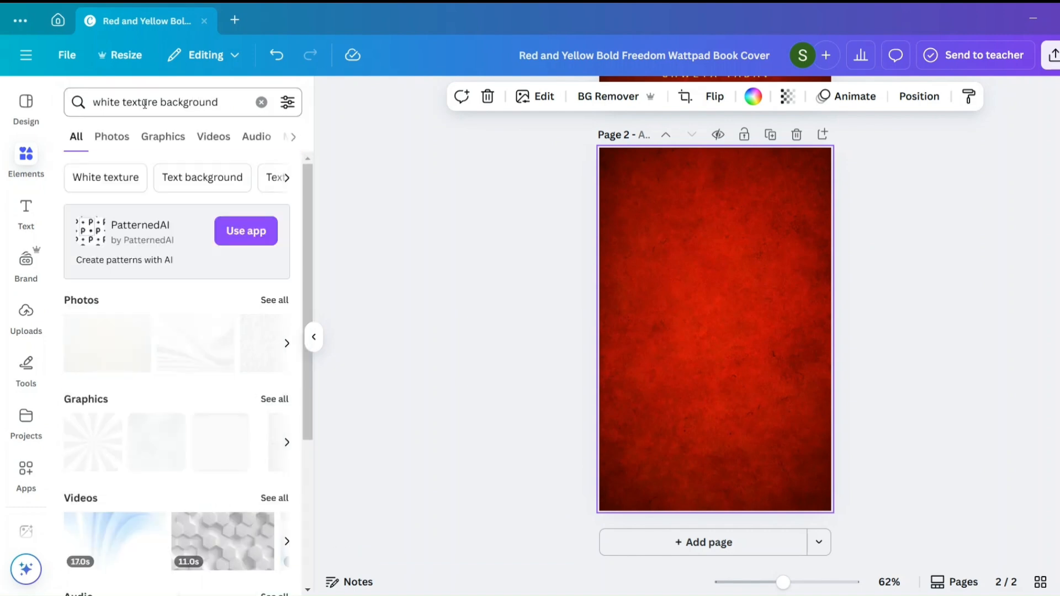
{"action": "left_click", "coordinate": [263, 301]}
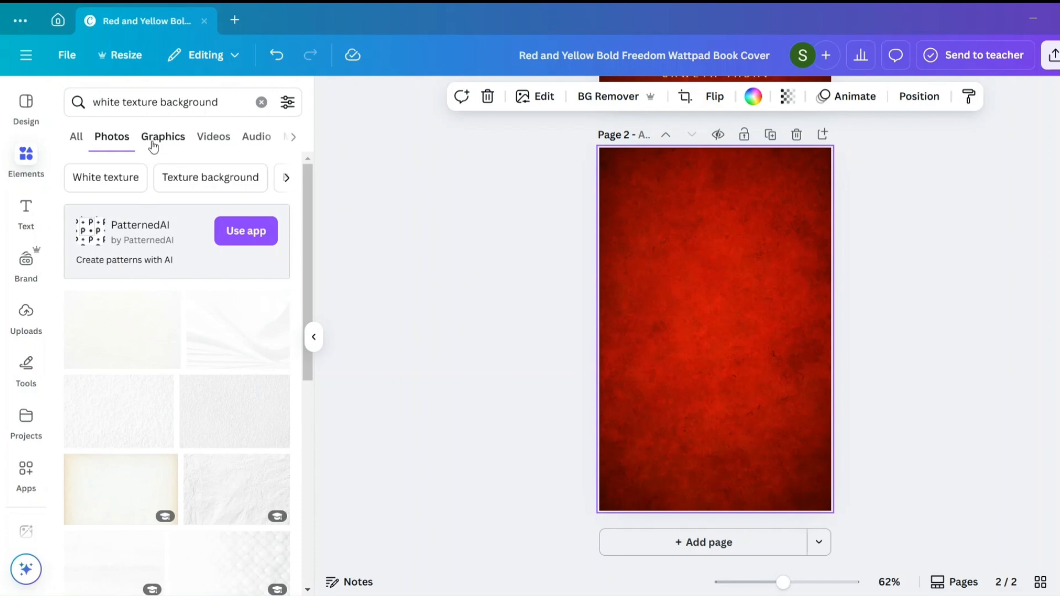
- Try the rough white plaster texture photo as the background of page 2
{"action": "left_click", "coordinate": [141, 402]}
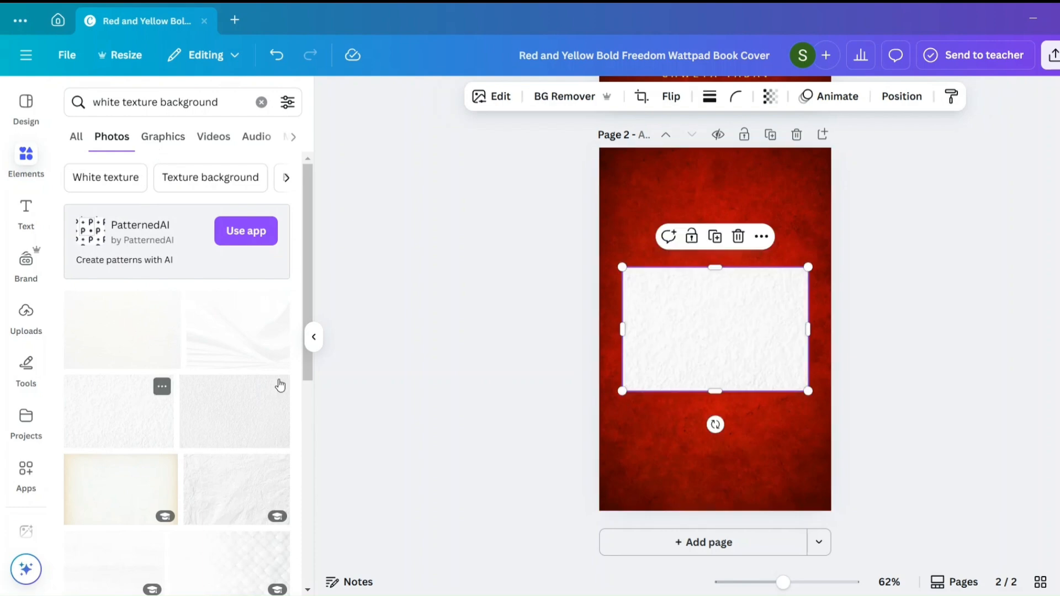
{"action": "right_click", "coordinate": [698, 327]}
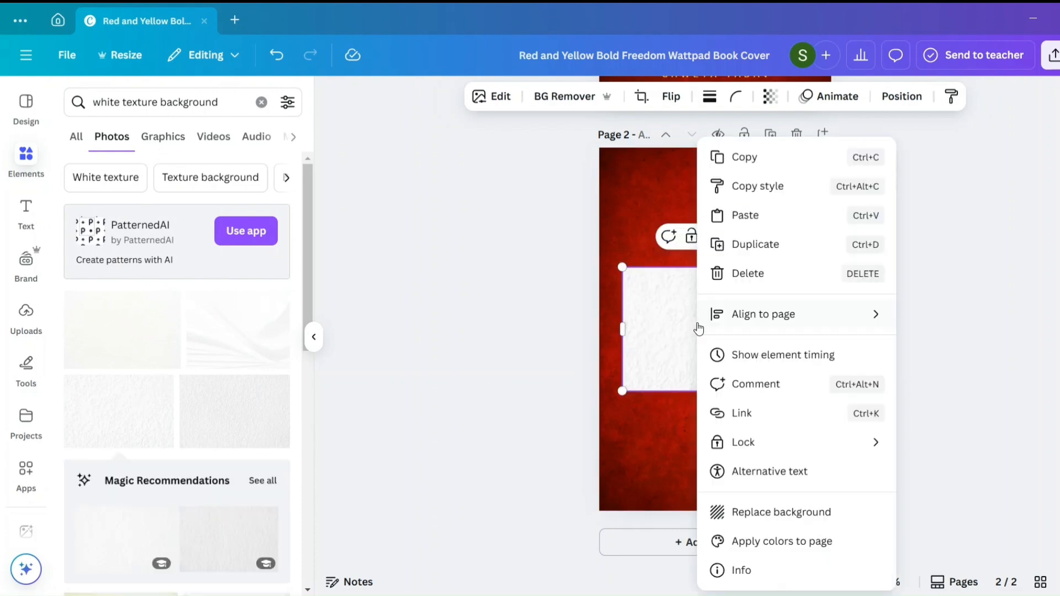
{"action": "left_click", "coordinate": [767, 510]}
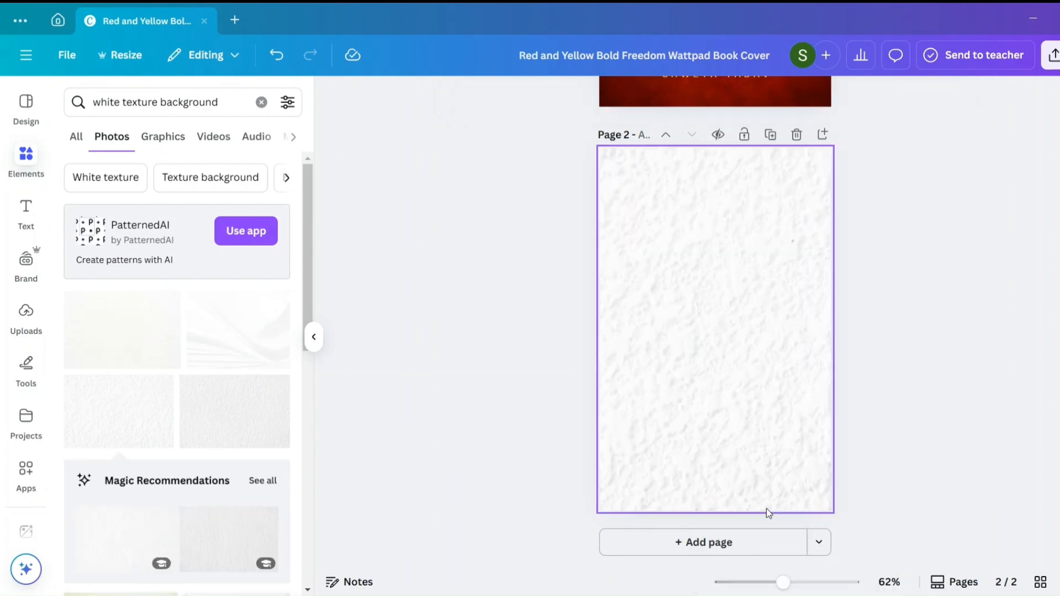
- Try the off-white wrinkled paper texture photo as the background of page 2
{"action": "left_click", "coordinate": [141, 331]}
{"action": "right_click", "coordinate": [751, 343]}
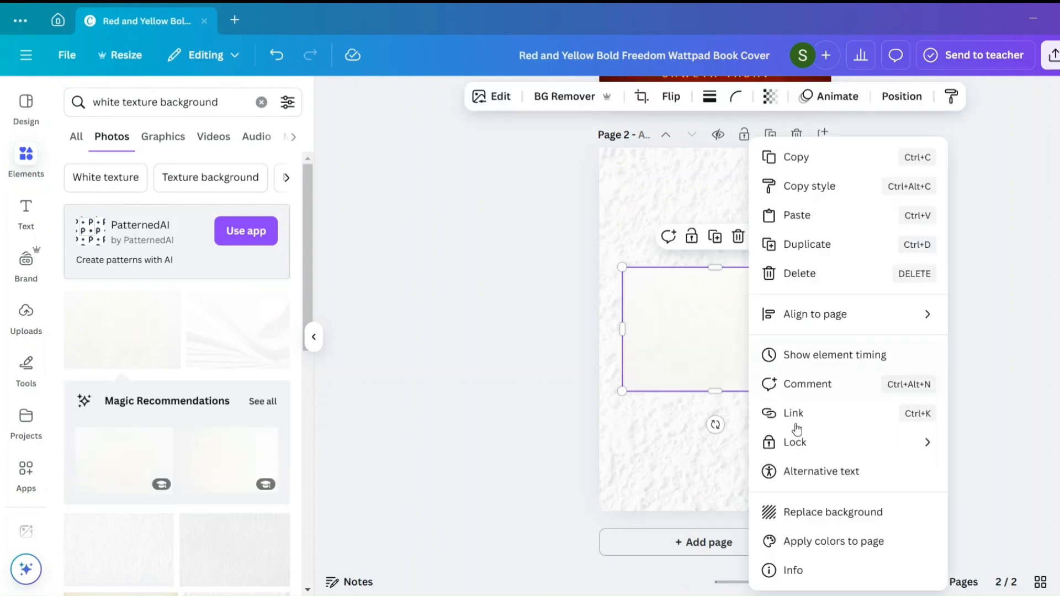
{"action": "left_click", "coordinate": [810, 510]}
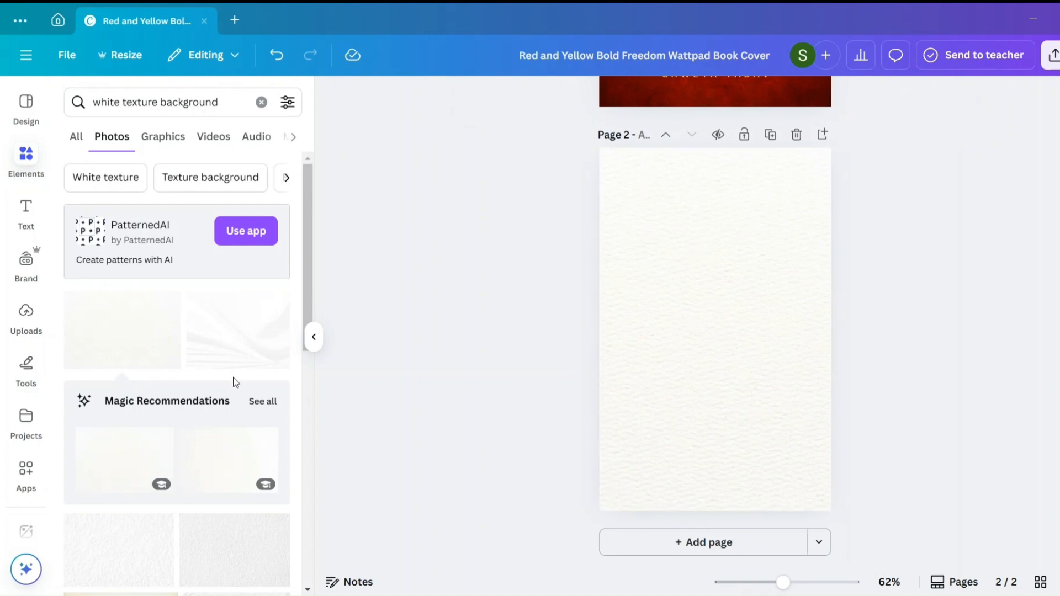
- Replace the background of page 2 with the old paper photo that has beige edges
{"action": "scroll", "coordinate": [233, 381], "scroll_direction": "down", "scroll_amount": 5}
{"action": "scroll", "coordinate": [234, 380], "scroll_direction": "down", "scroll_amount": 2}
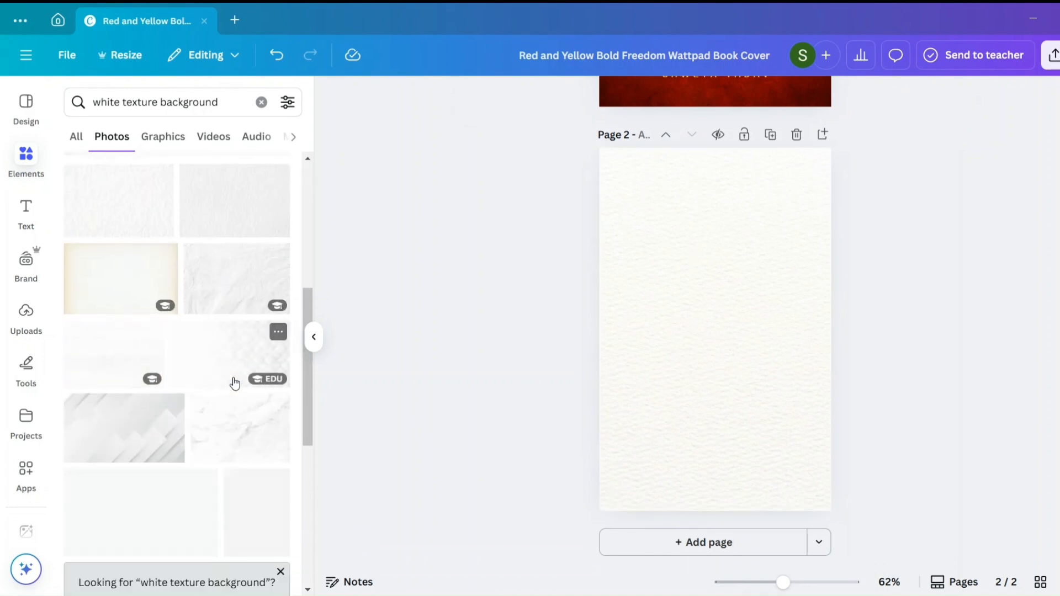
{"action": "left_click", "coordinate": [118, 284]}
{"action": "right_click", "coordinate": [715, 335]}
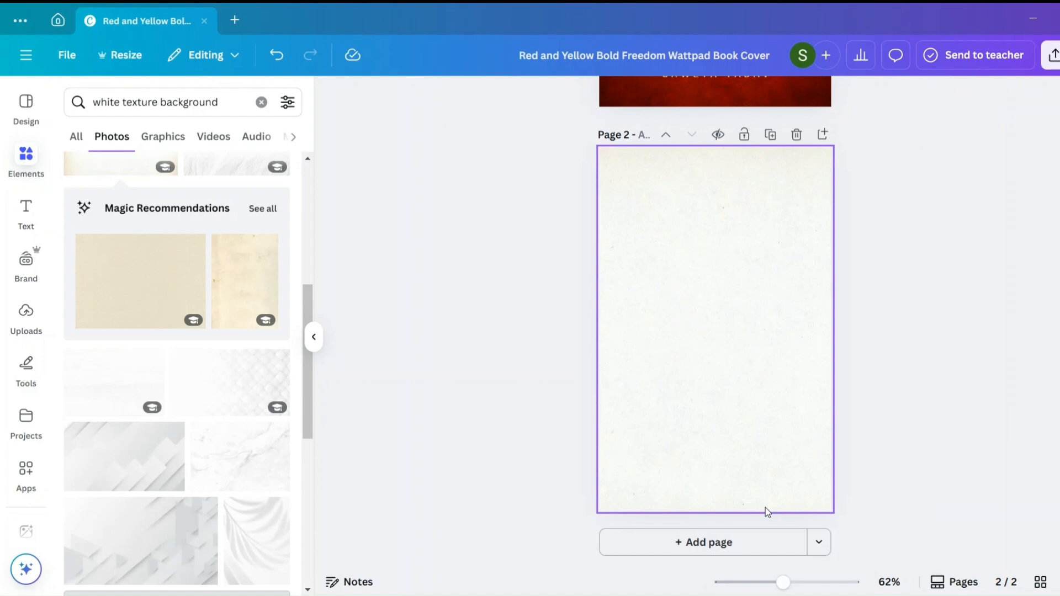
- Look through the recommended textures similar to the paper photo and compare page 2 with the cover
{"action": "left_click", "coordinate": [261, 215]}
{"action": "scroll", "coordinate": [184, 390], "scroll_direction": "down", "scroll_amount": 5}
{"action": "scroll", "coordinate": [184, 390], "scroll_direction": "up", "scroll_amount": 5}
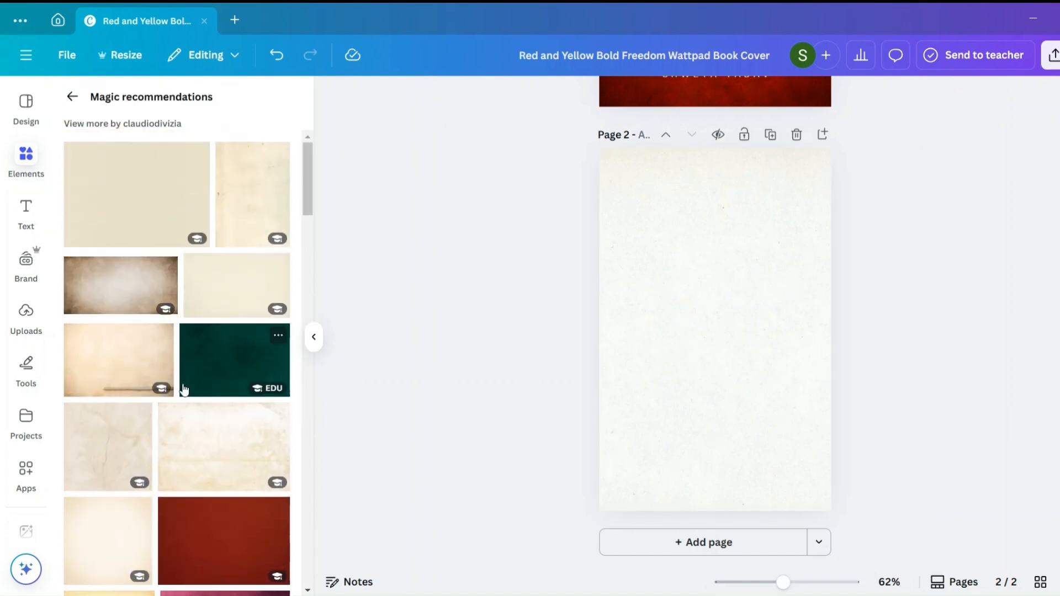
{"action": "left_click", "coordinate": [72, 96]}
{"action": "scroll", "coordinate": [699, 262], "scroll_direction": "up", "scroll_amount": 5}
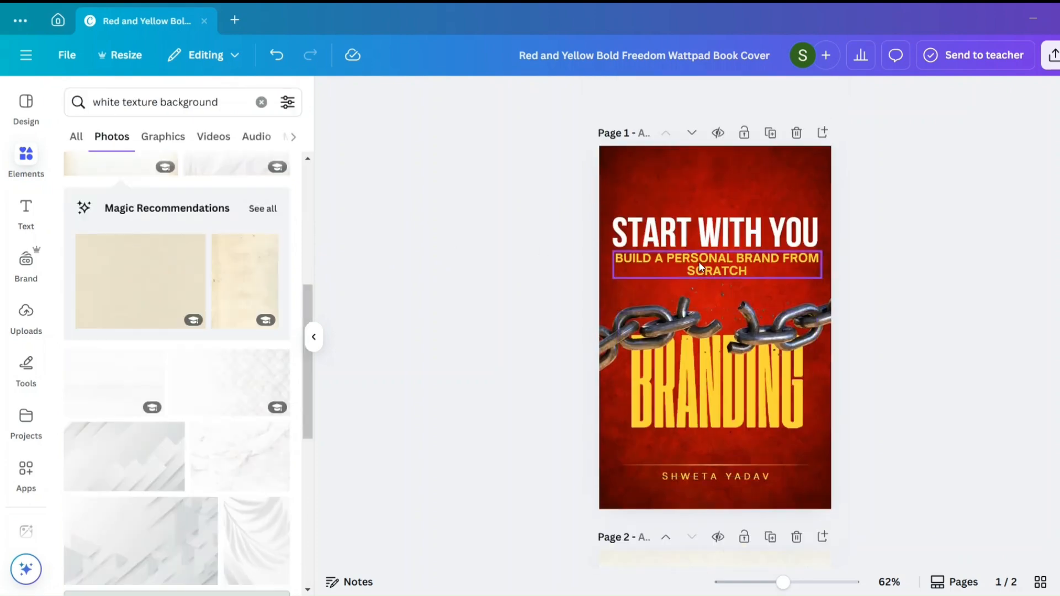
{"action": "scroll", "coordinate": [699, 265], "scroll_direction": "down", "scroll_amount": 5}
{"action": "scroll", "coordinate": [699, 262], "scroll_direction": "down", "scroll_amount": 1}
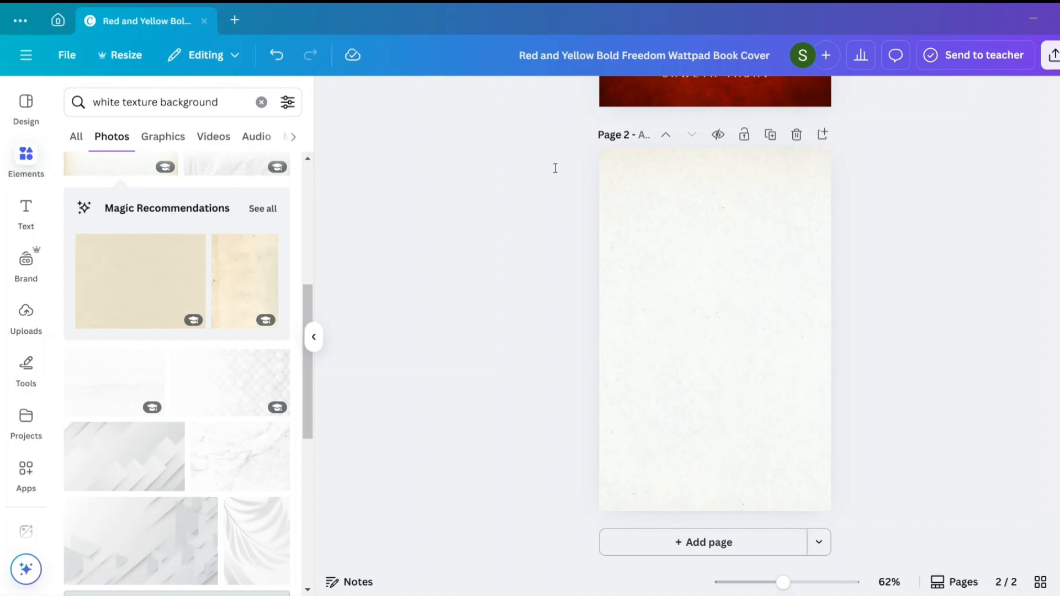
- Add the heading "CHAPTER OUTLINE" to page 2 and place it centred near the top of the page
{"action": "right_click", "coordinate": [669, 183]}
{"action": "left_click", "coordinate": [707, 259]}
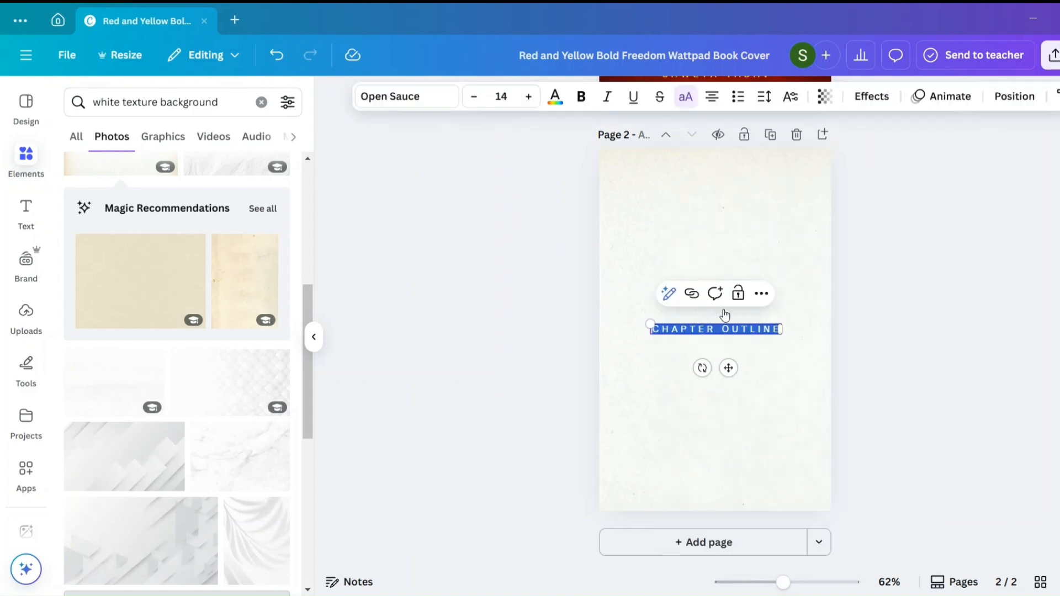
{"action": "left_click_drag", "start_coordinate": [727, 368], "coordinate": [724, 227]}
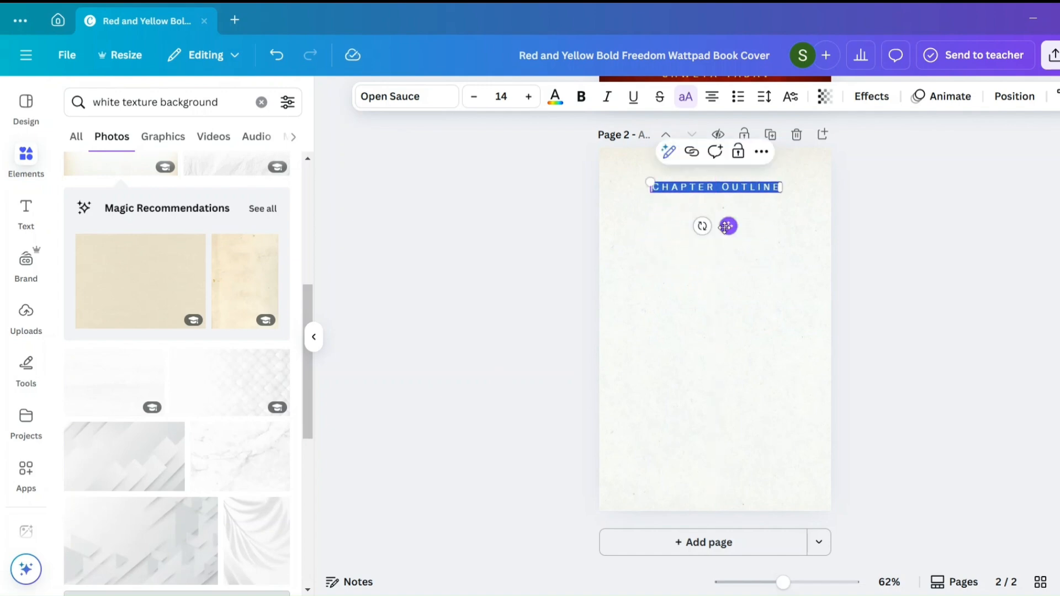
{"action": "left_click", "coordinate": [746, 266]}
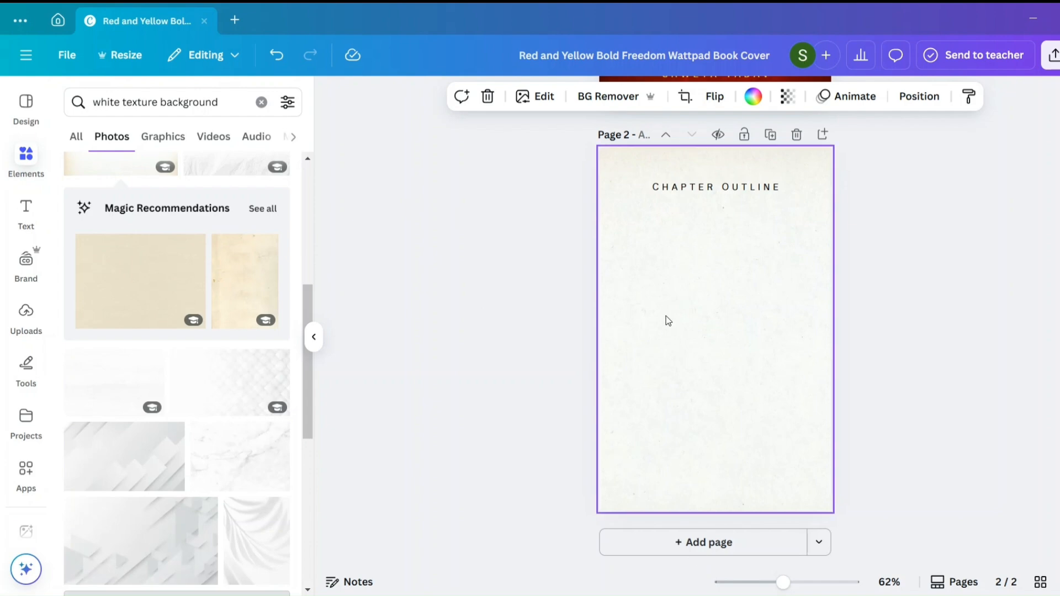
- Add a text box reading "1. INTRODUCTION" and place it below the chapter outline heading, slightly left of centre
{"action": "key", "text": "t"}
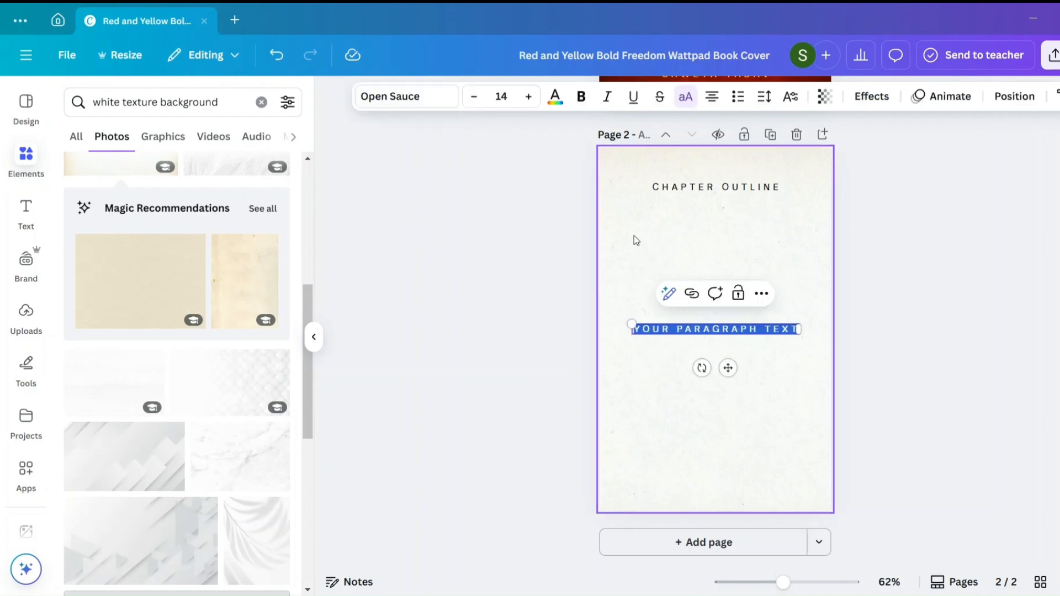
{"action": "type", "text": "1. INTRODUCTION"}
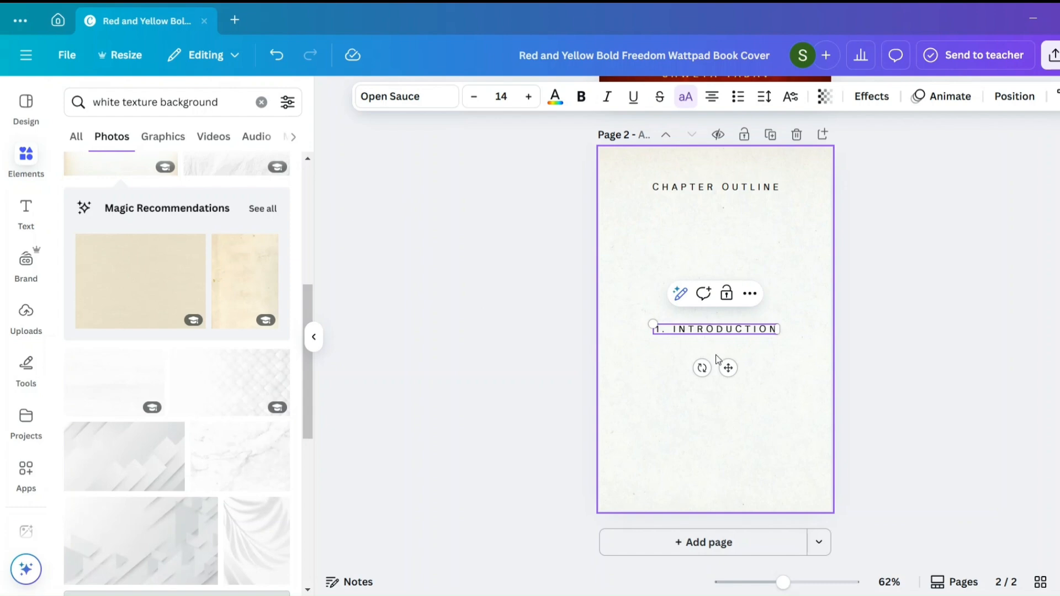
{"action": "left_click_drag", "start_coordinate": [729, 368], "coordinate": [694, 266]}
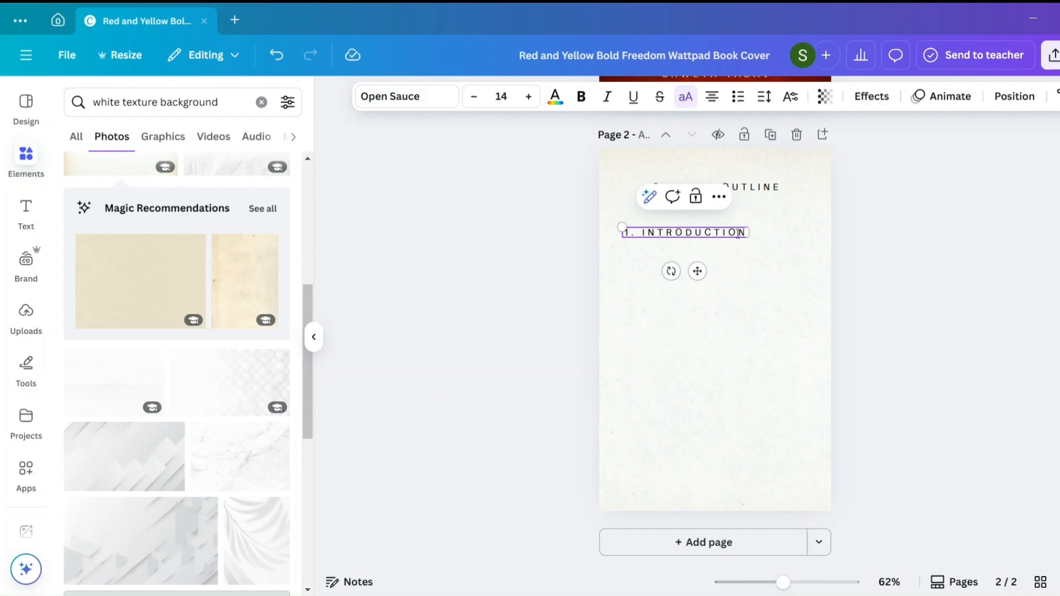
- Add the entries "2. What is Personal Branding?" and "3. My Journey: How I Started from Zero" on new lines below the introduction entry
{"action": "key", "text": "Return"}
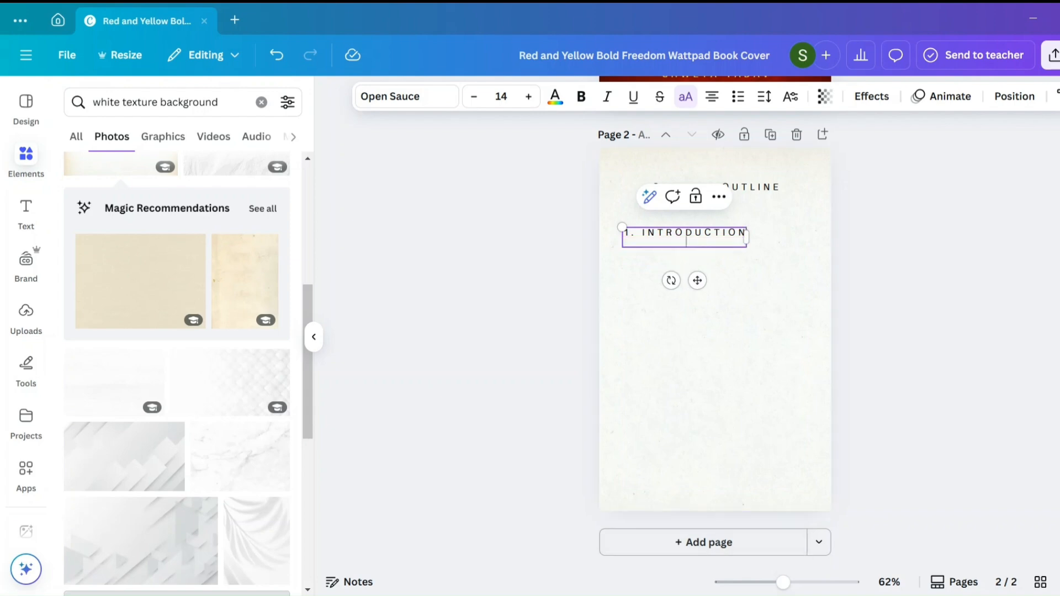
{"action": "key", "text": "Escape"}
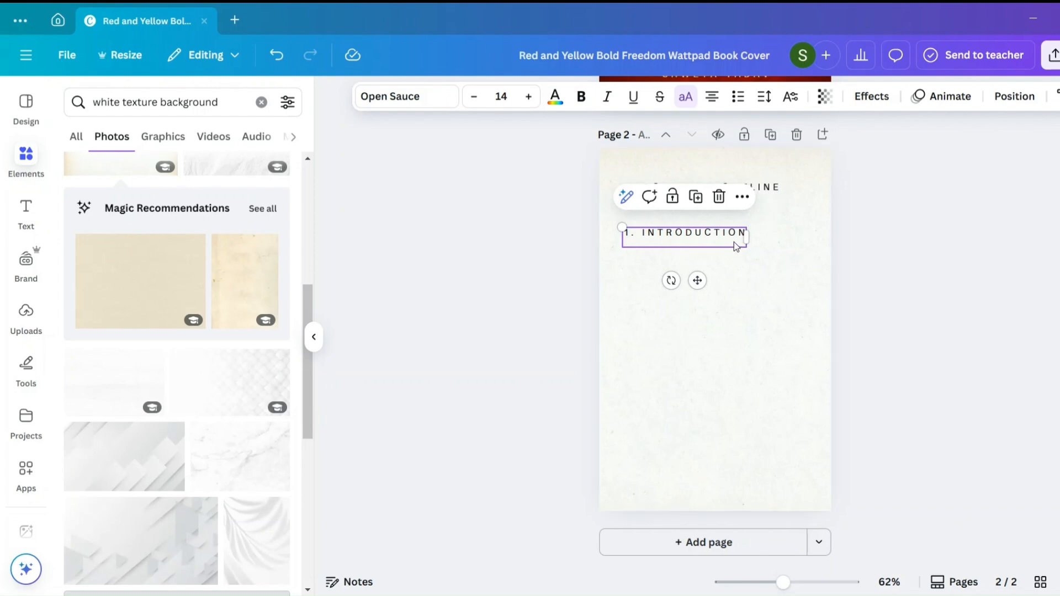
{"action": "left_click", "coordinate": [735, 241]}
{"action": "type", "text": "2. WHAT IS PERSONAL BRANDING?"}
{"action": "key", "text": "Return"}
{"action": "left_click", "coordinate": [743, 595]}
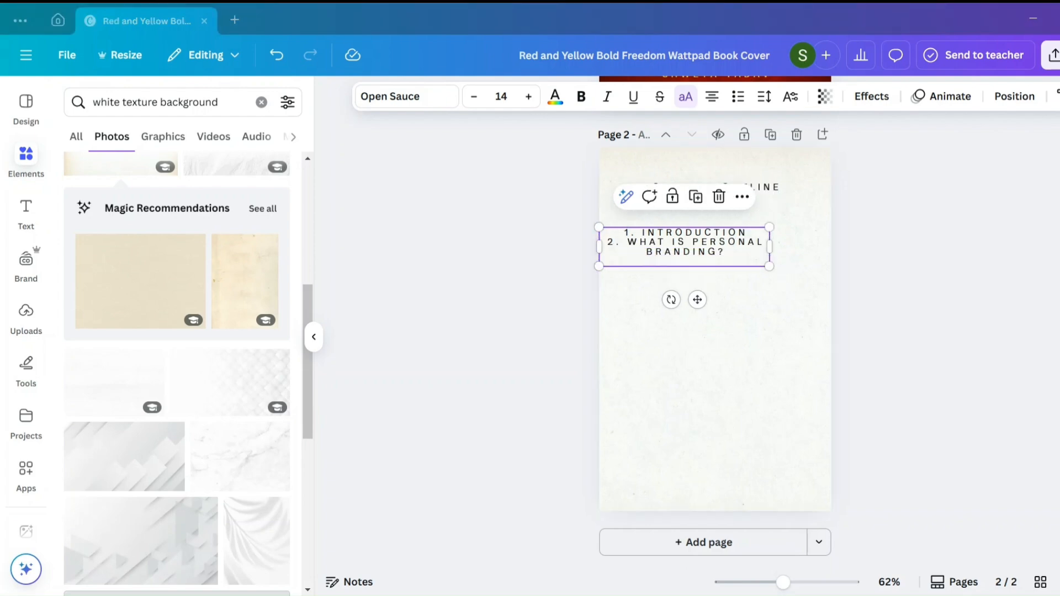
{"action": "left_click", "coordinate": [688, 262]}
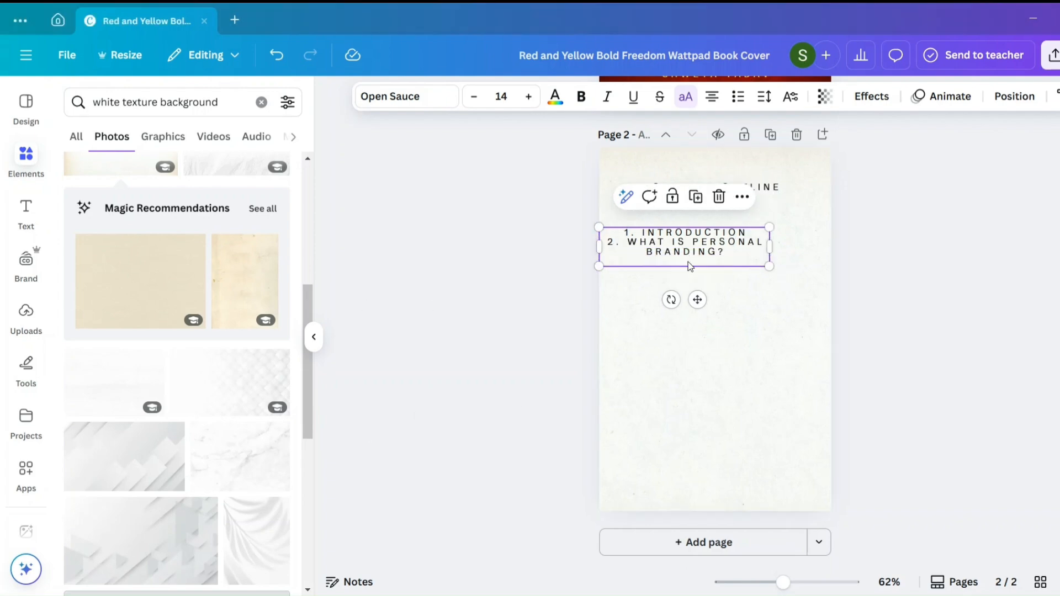
{"action": "type", "text": "3. MY JOURNEY: HOW I STARTED FROM ZERO"}
{"action": "key", "text": "Escape"}
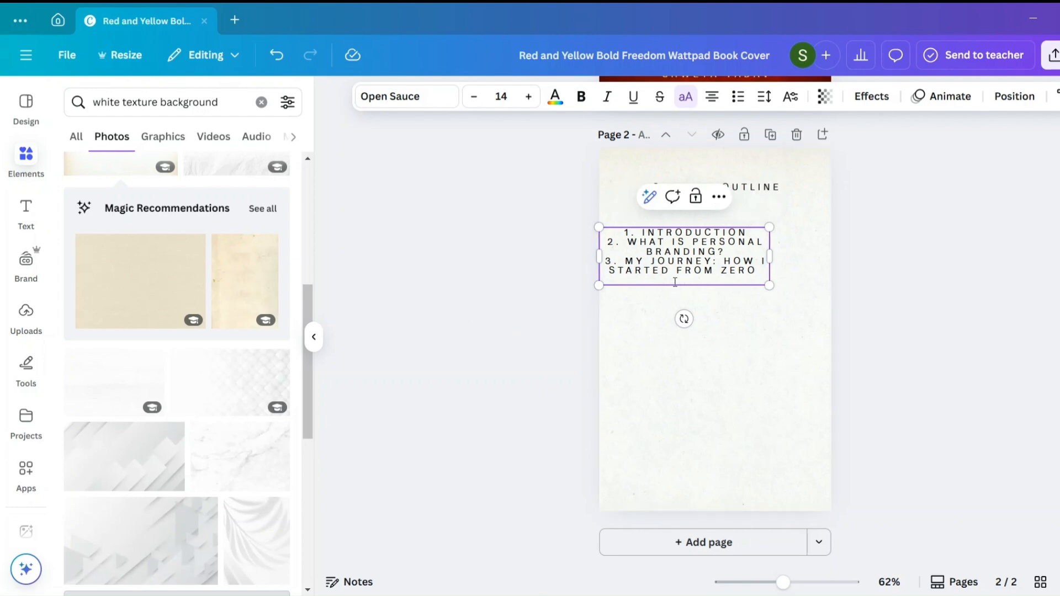
- Add the entries "4. Step 1: Know Yourself" and "5. Step 2: Build Your Online Presence" to the chapter list
{"action": "type", "text": "4. STEP 1: KNOW YOURSELF"}
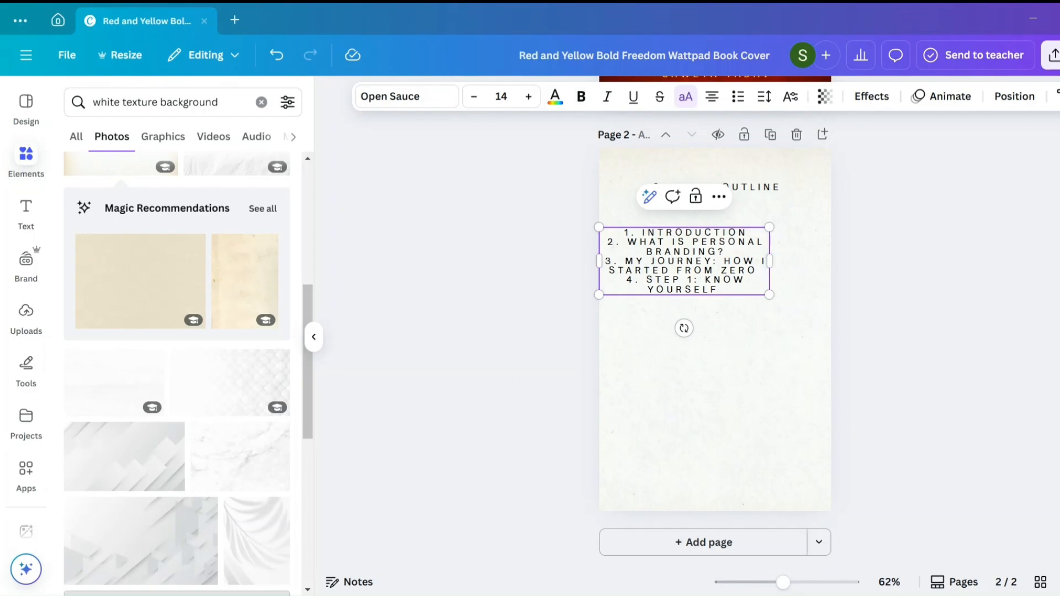
{"action": "key", "text": "Return"}
{"action": "type", "text": "5. STEP 2: BUILD YOUR ONLINE PRESENCE"}
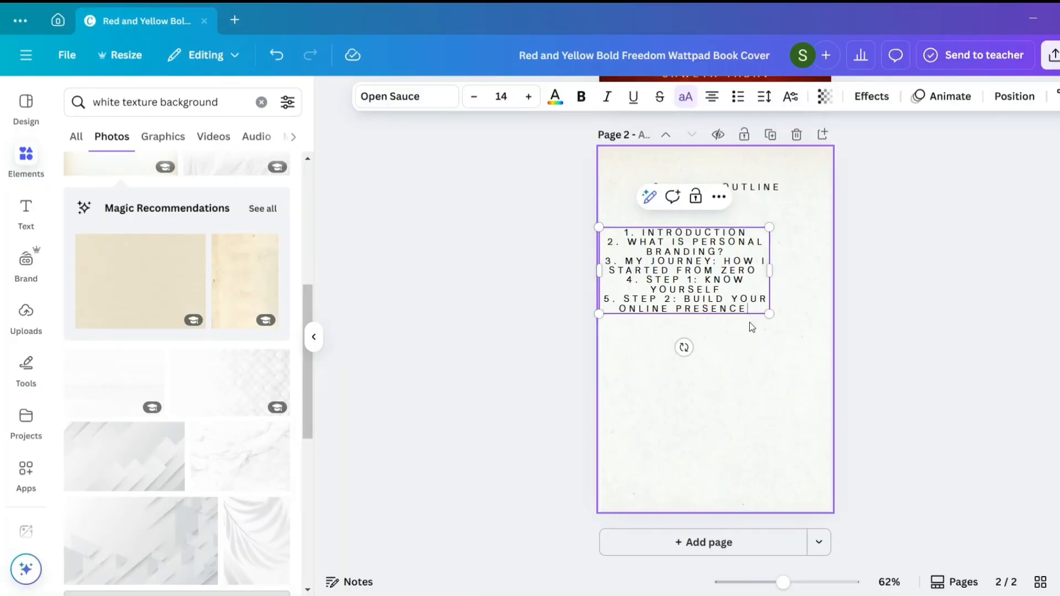
{"action": "key", "text": "Escape"}
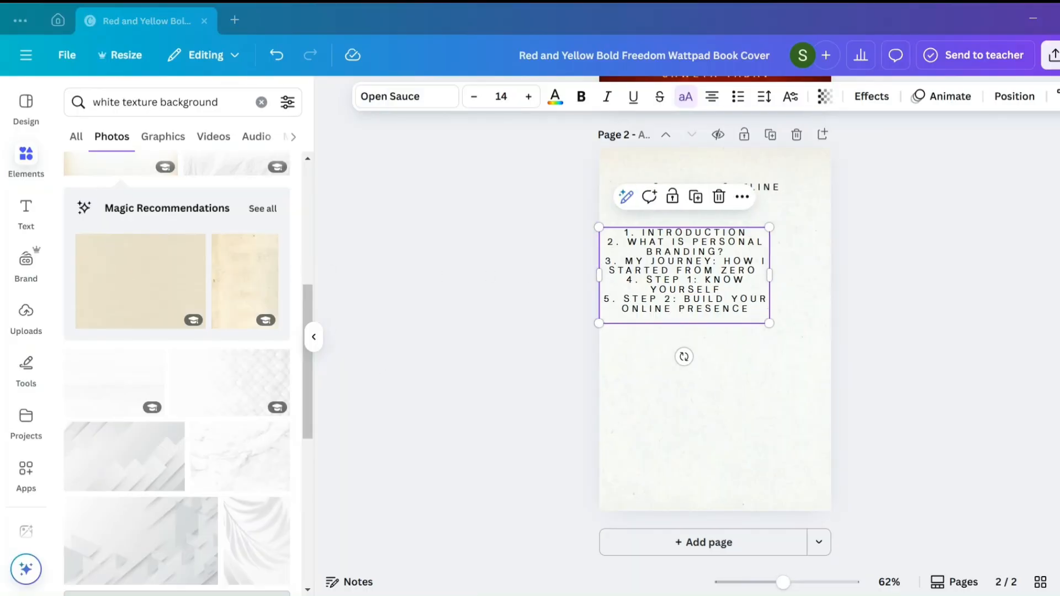
- Add the entries "6. Step 3: Create Valuable Content" and "7. Step 4: Engage & Build Community" to the chapter list
{"action": "left_click", "coordinate": [715, 318]}
{"action": "type", "text": "6. STEP 3: CREATE VALUABLE CONTENT"}
{"action": "key", "text": "Return"}
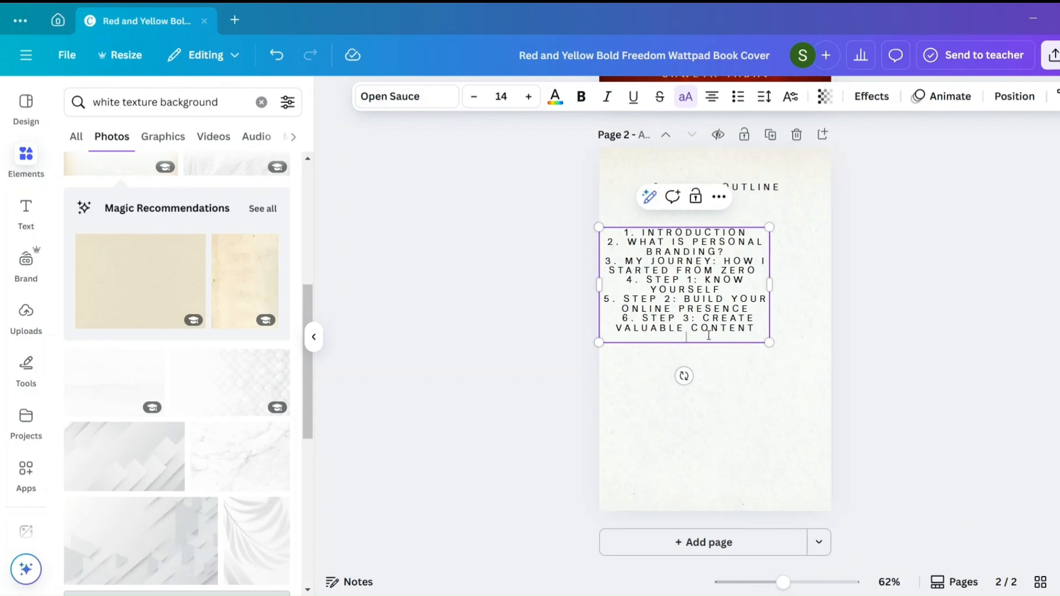
{"action": "type", "text": "7. STEP 4: ENGAGE & BUILD COMMUNITY"}
{"action": "key", "text": "Escape"}
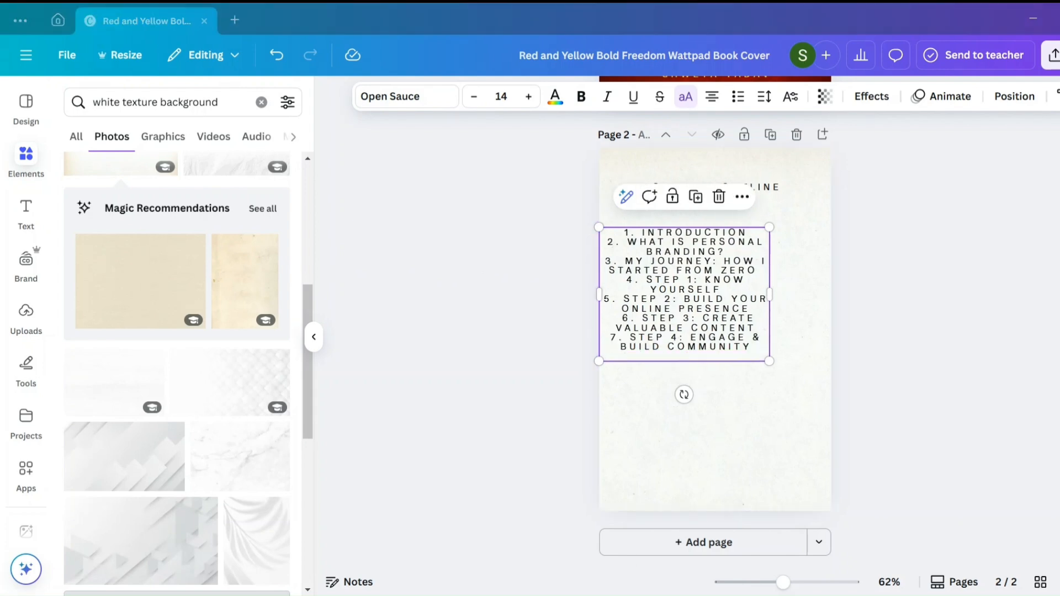
- Add the entries "8. Step 5: Stay Consistent & Track Progress" and "9. Common Mistakes to Avoid" to the chapter list
{"action": "left_click", "coordinate": [688, 359]}
{"action": "key", "text": "Return"}
{"action": "type", "text": "8. STEP 5: STAY CONSISTENT & TRACK PROGRESS"}
{"action": "key", "text": "Escape"}
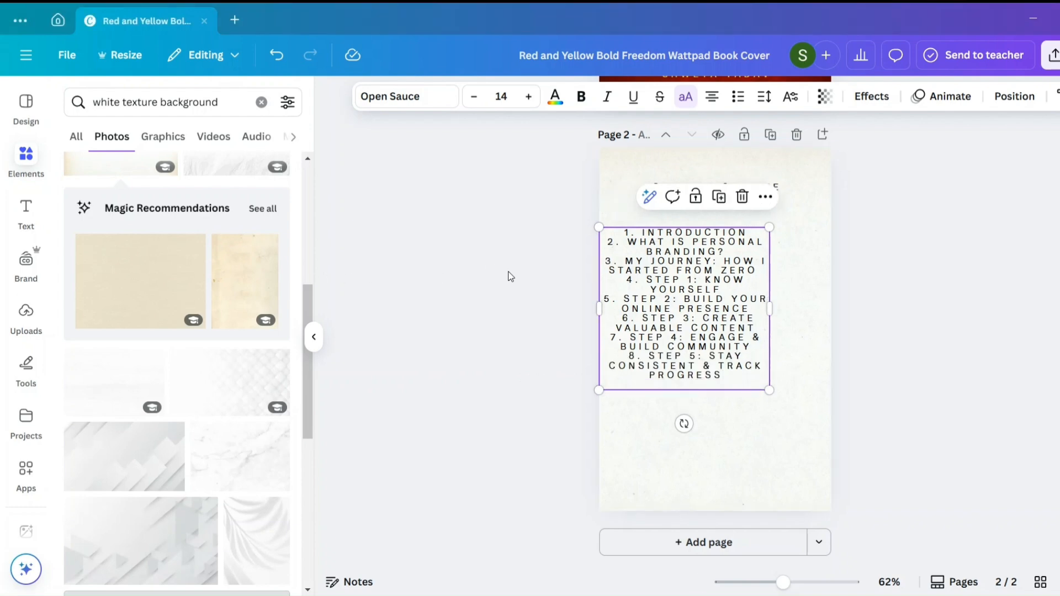
{"action": "left_click", "coordinate": [687, 381]}
{"action": "key", "text": "Return"}
{"action": "type", "text": "9. COMMON MISTAKES TO AVOID"}
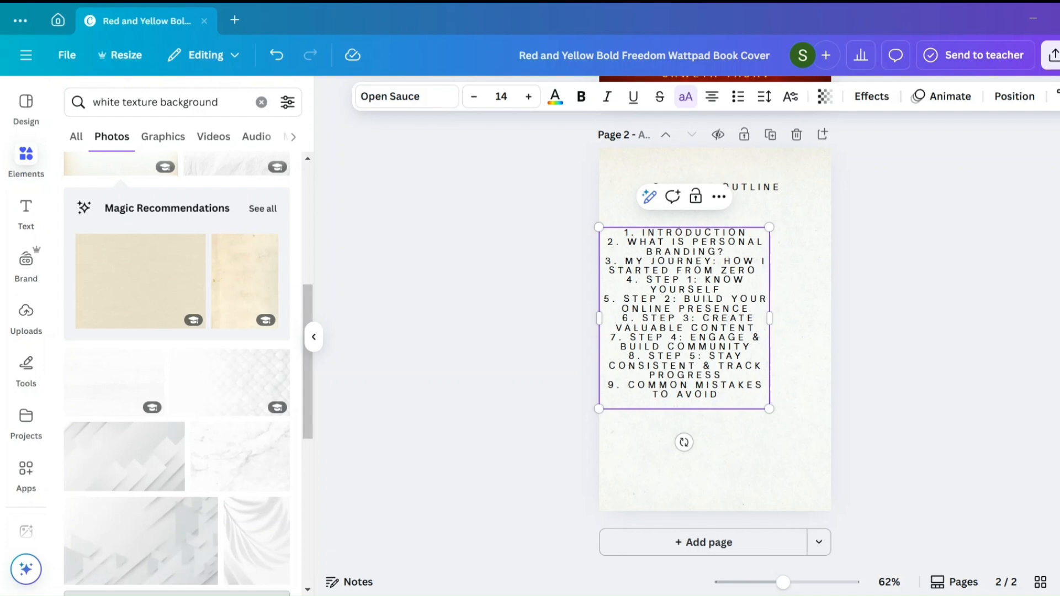
{"action": "key", "text": "Escape"}
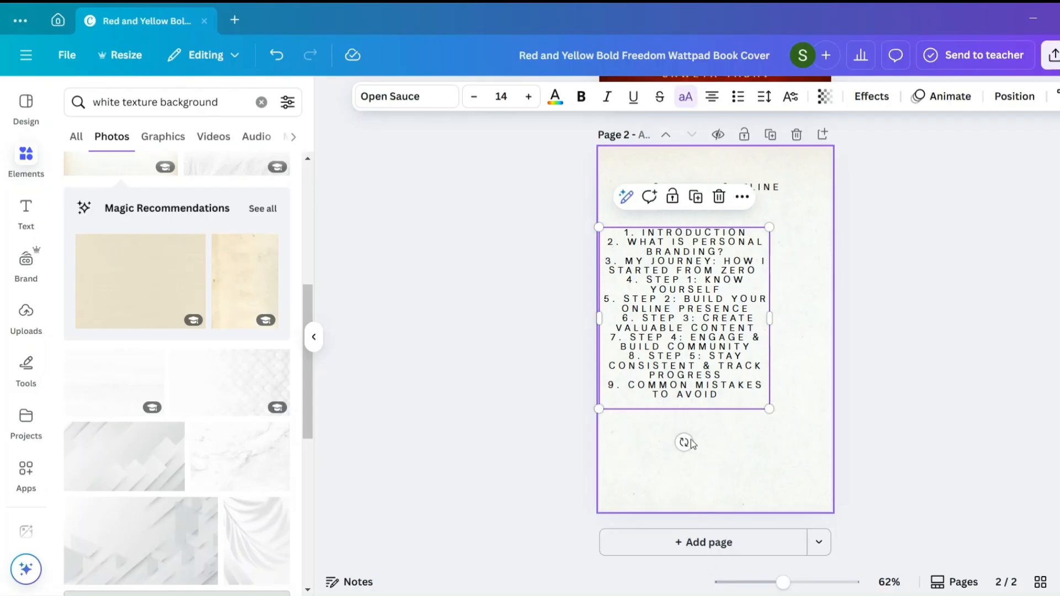
- Finish the chapter list with the entry "10. Final Words + Action Plan" on a new line
{"action": "left_click", "coordinate": [689, 406]}
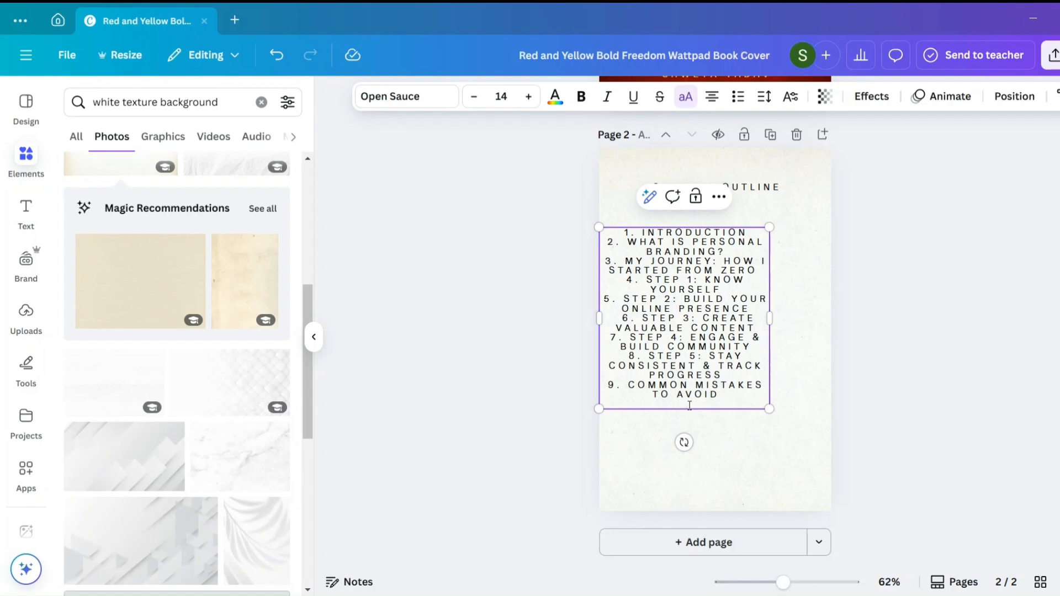
{"action": "key", "text": "Return"}
{"action": "type", "text": "10. FINAL WORDS + ACTION PLAN"}
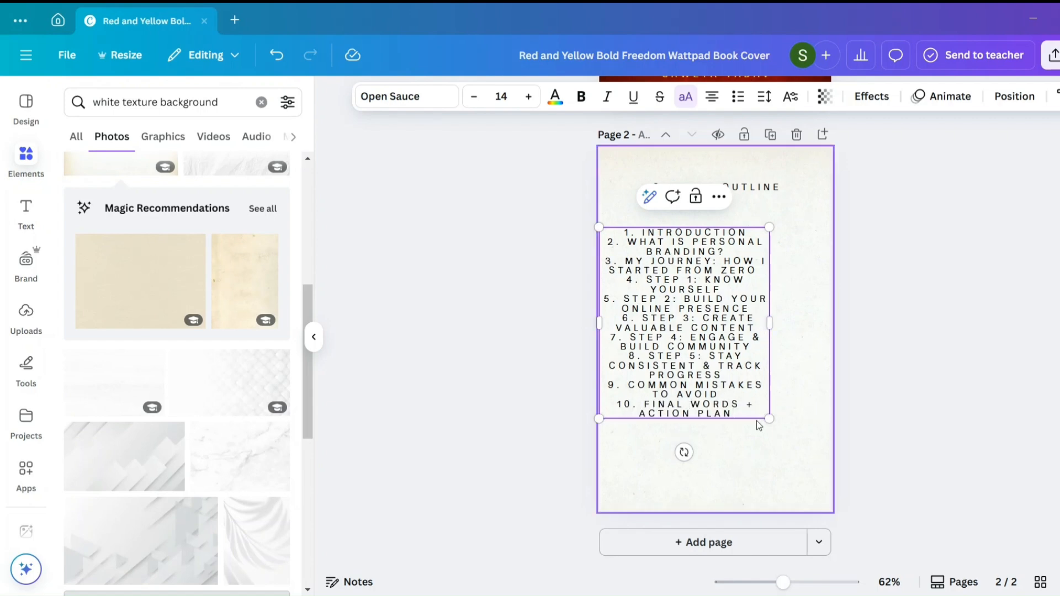
- Left-align the whole chapter list and remove the extra space before entry 6
{"action": "left_click_drag", "start_coordinate": [714, 409], "coordinate": [612, 232]}
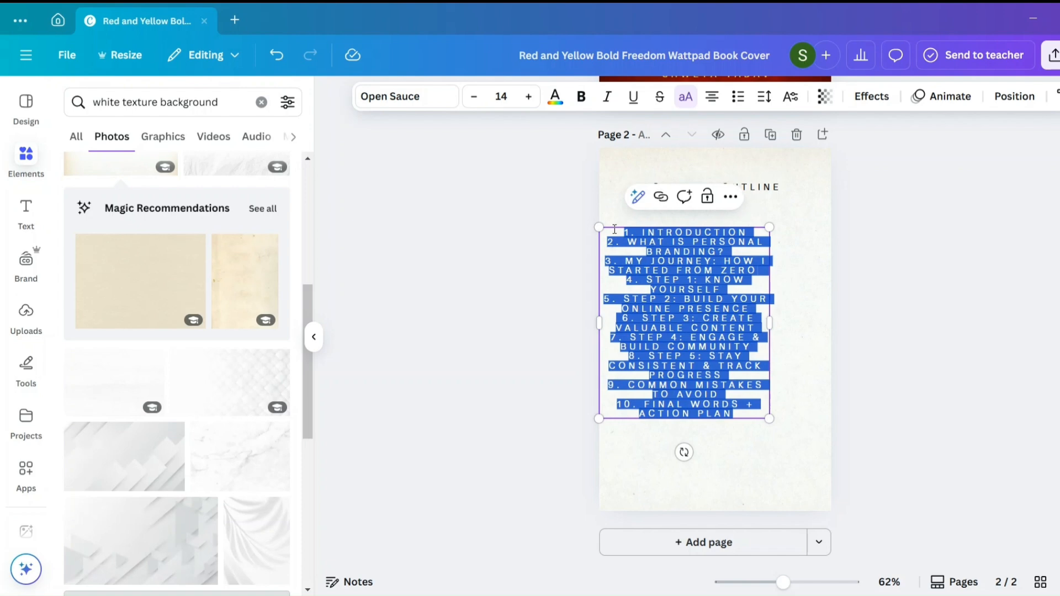
{"action": "left_click", "coordinate": [712, 99]}
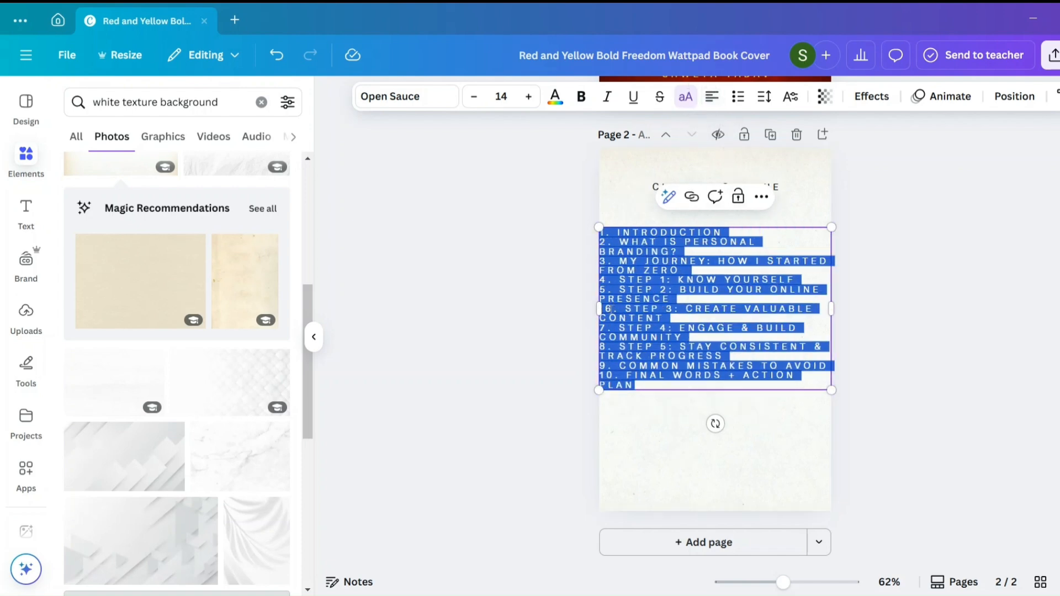
{"action": "left_click", "coordinate": [607, 308]}
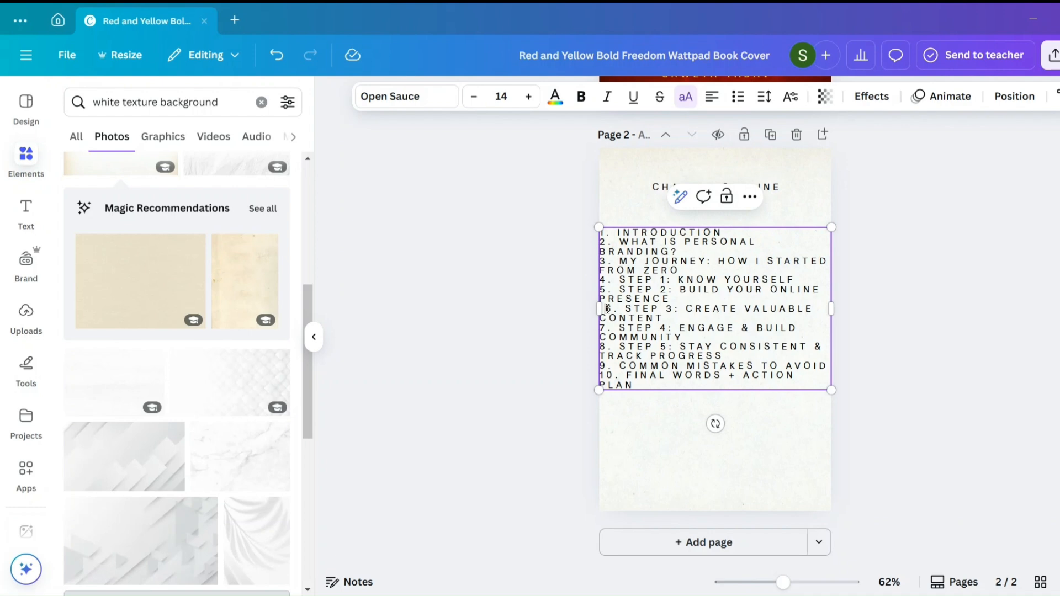
{"action": "key", "text": "BackSpace"}
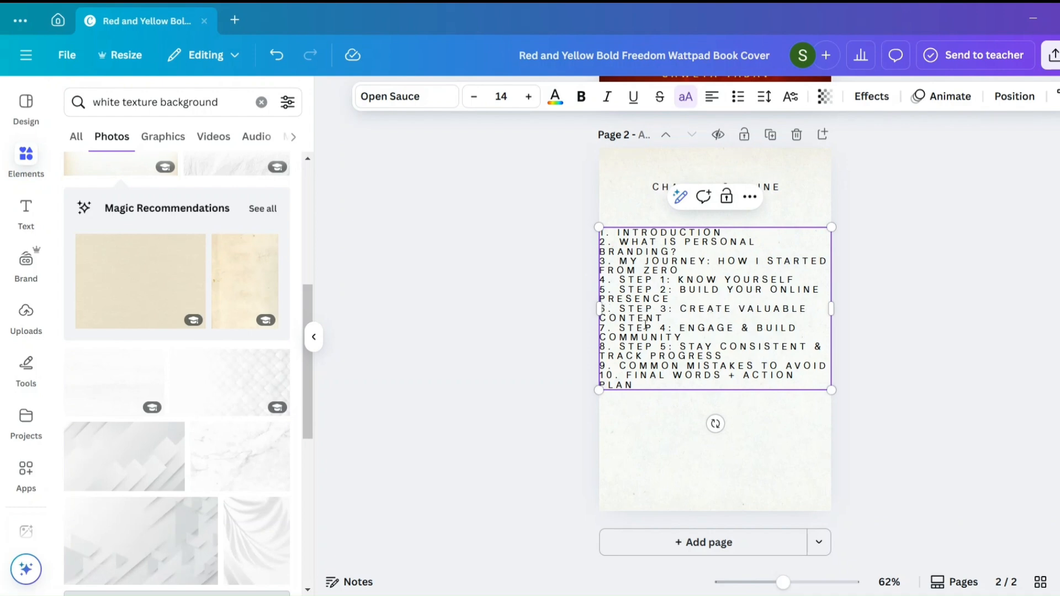
- Narrow the chapter list's text box and centre it horizontally on page 2
{"action": "left_click_drag", "start_coordinate": [831, 307], "coordinate": [803, 313]}
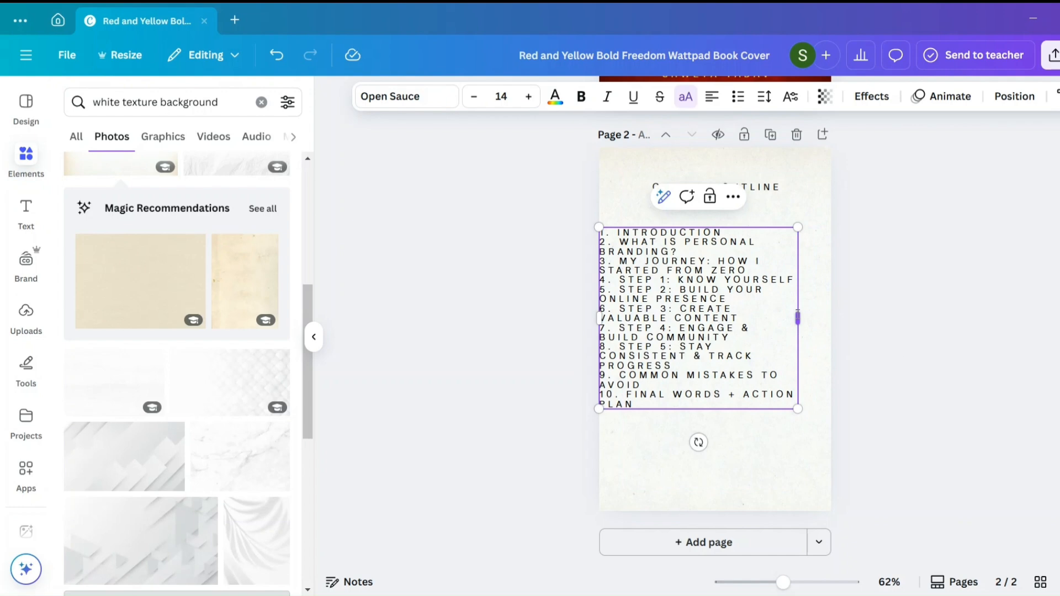
{"action": "left_click", "coordinate": [853, 308]}
{"action": "left_click", "coordinate": [732, 314]}
{"action": "left_click_drag", "start_coordinate": [731, 316], "coordinate": [748, 316]}
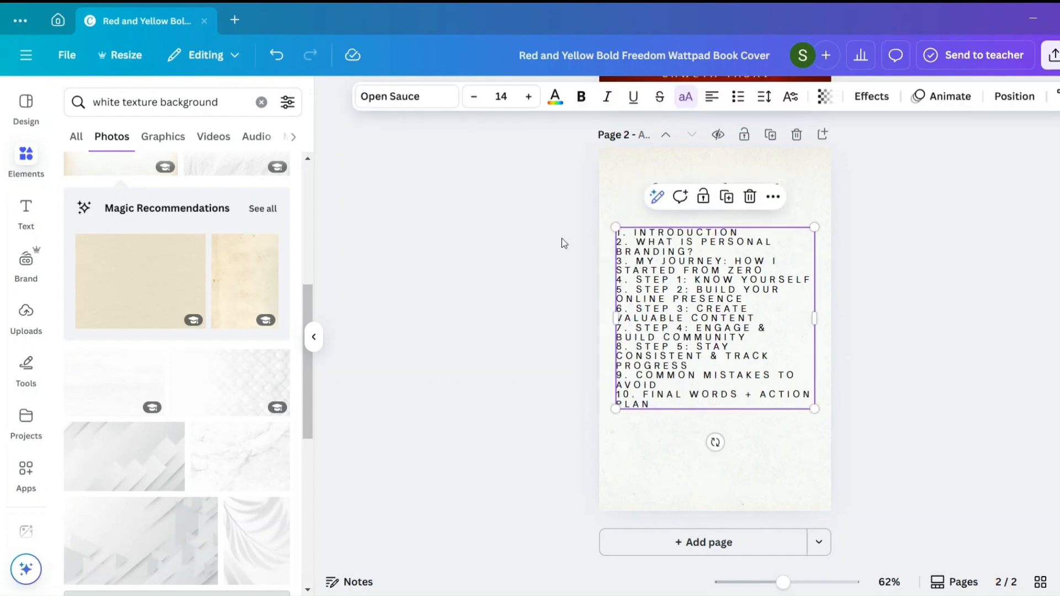
- Change the font of the chapter list to Poppins SemiBold
{"action": "left_click", "coordinate": [366, 102]}
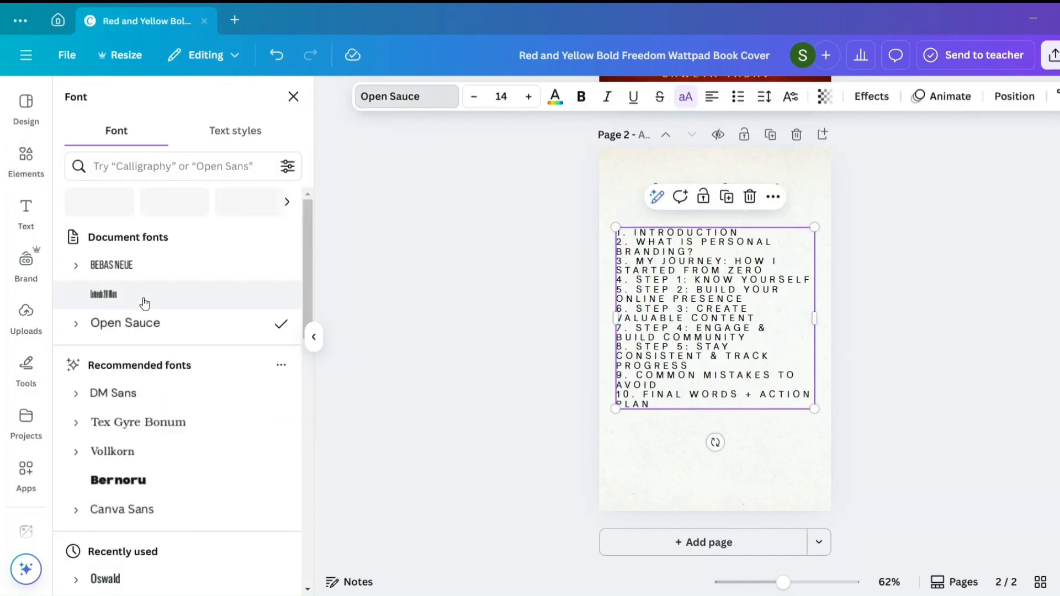
{"action": "scroll", "coordinate": [129, 371], "scroll_direction": "down", "scroll_amount": 5}
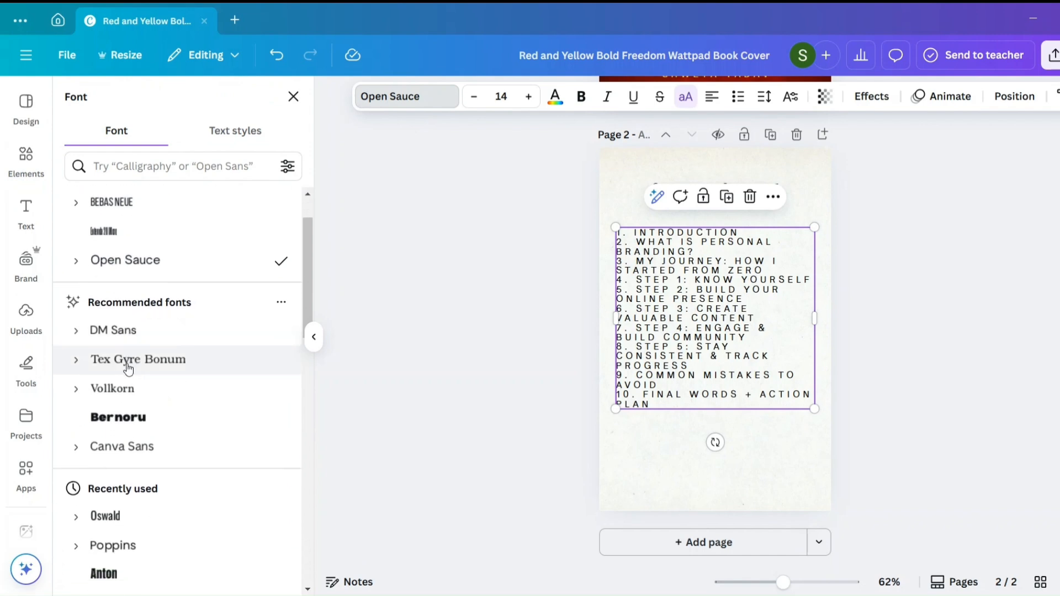
{"action": "left_click", "coordinate": [80, 343]}
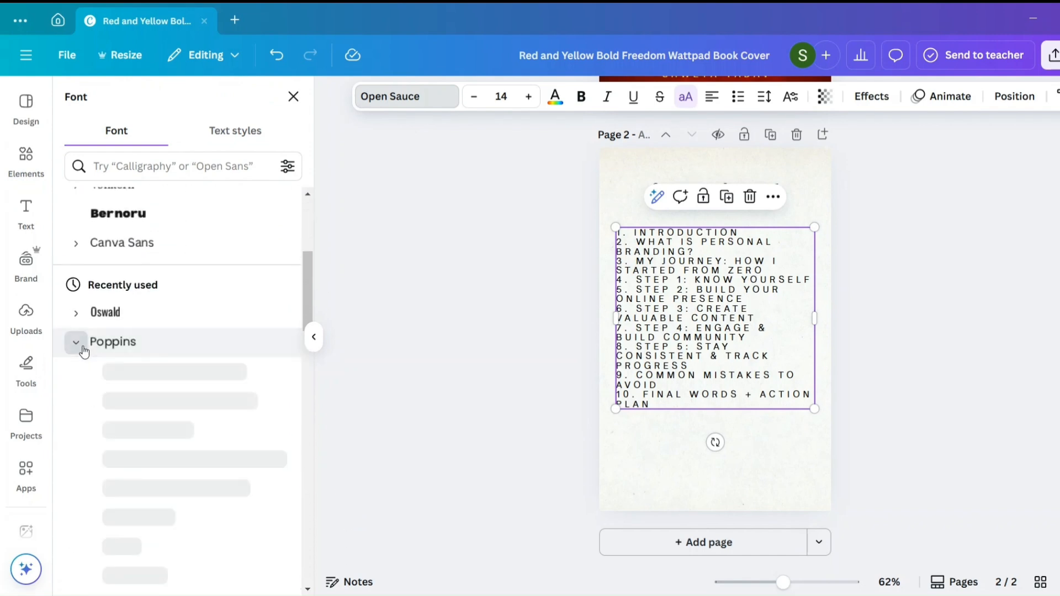
{"action": "scroll", "coordinate": [149, 497], "scroll_direction": "down", "scroll_amount": 2}
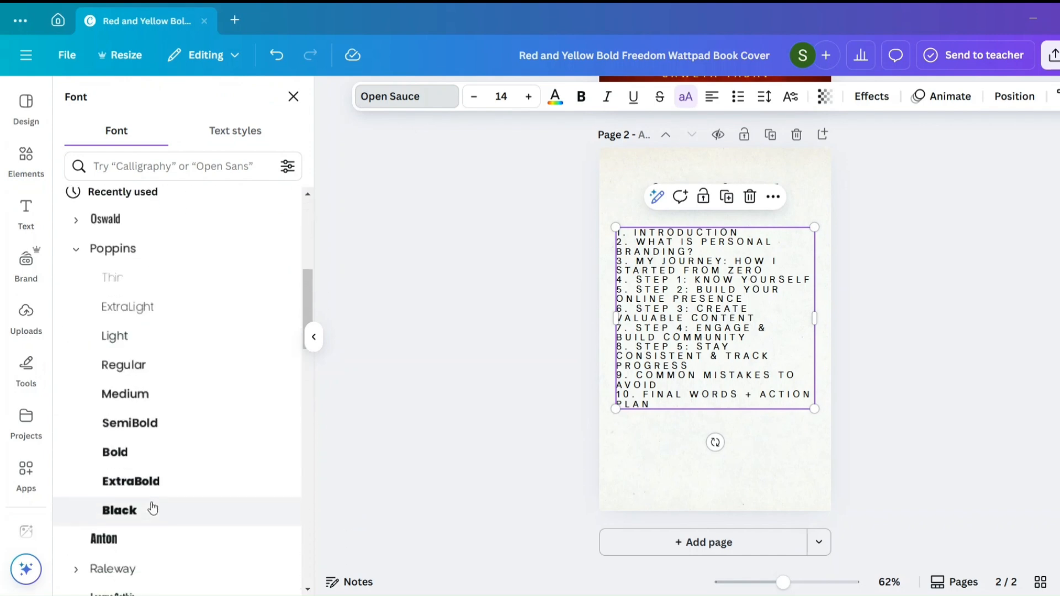
{"action": "left_click", "coordinate": [158, 422]}
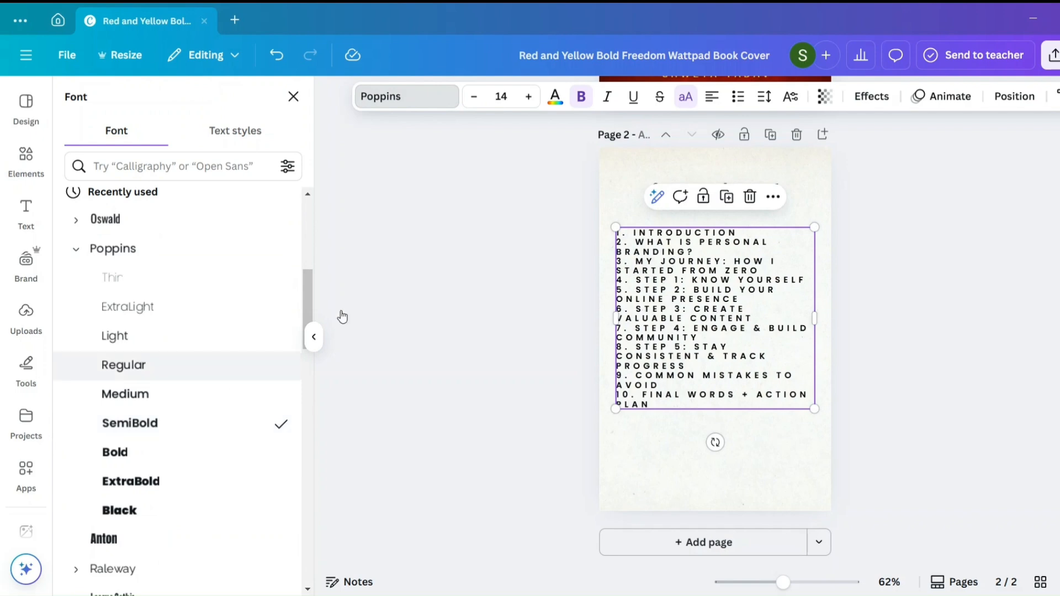
- Turn off all caps for the chapter list and set its letter spacing to 68
{"action": "left_click", "coordinate": [685, 98]}
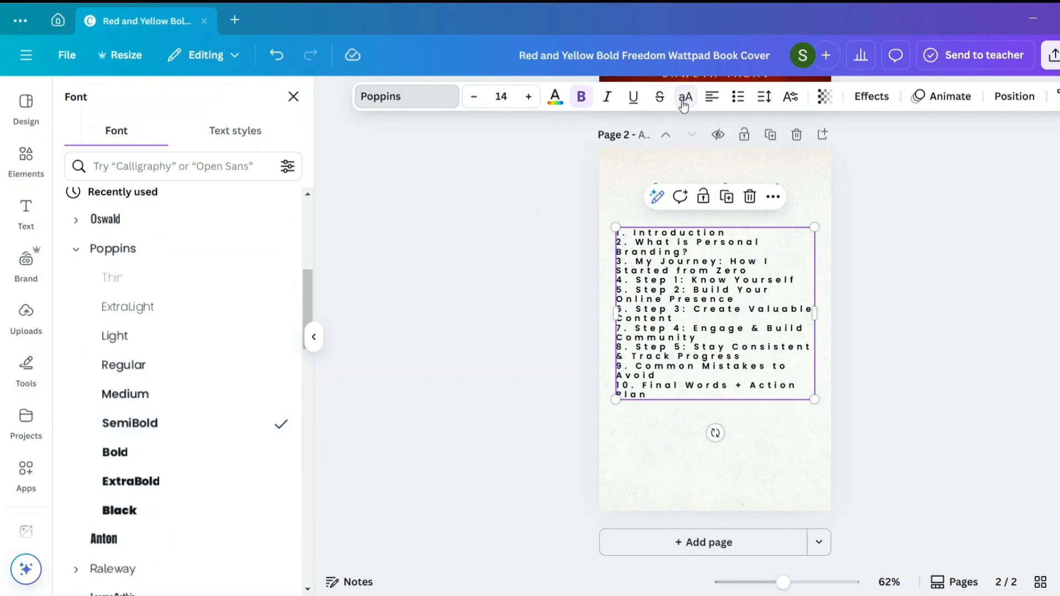
{"action": "left_click", "coordinate": [764, 103]}
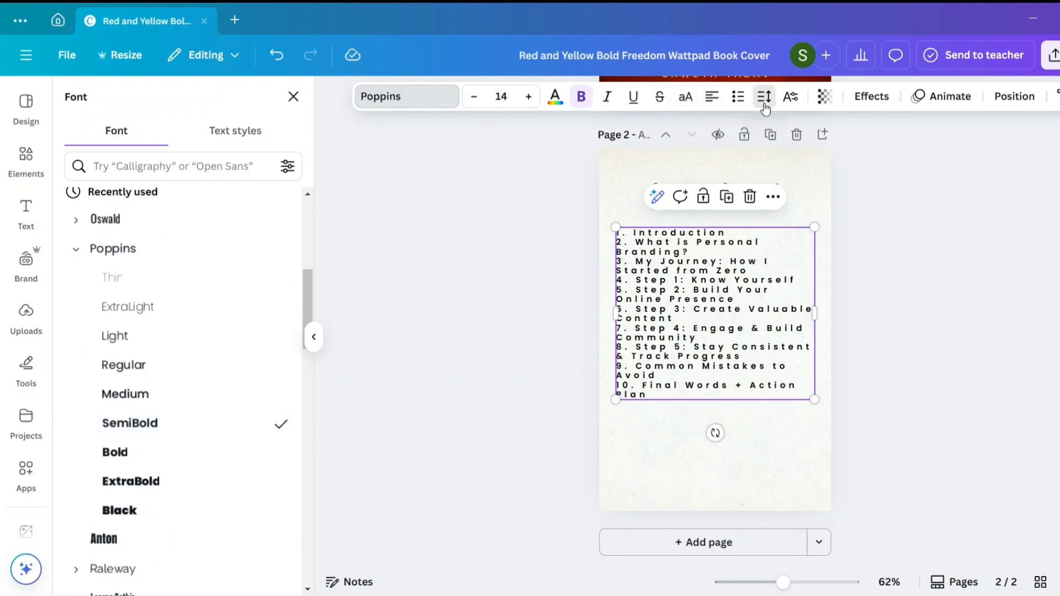
{"action": "left_click_drag", "start_coordinate": [752, 156], "coordinate": [720, 161]}
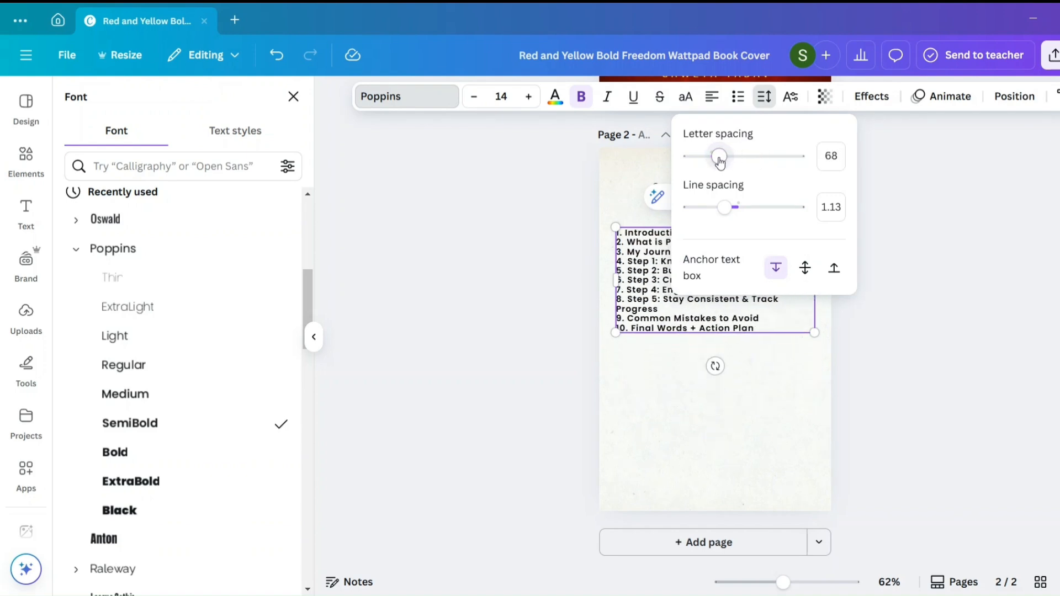
- Narrow the chapter list's text box on page 2 and set its line spacing to 1.7
{"action": "left_click", "coordinate": [784, 367]}
{"action": "left_click", "coordinate": [818, 306]}
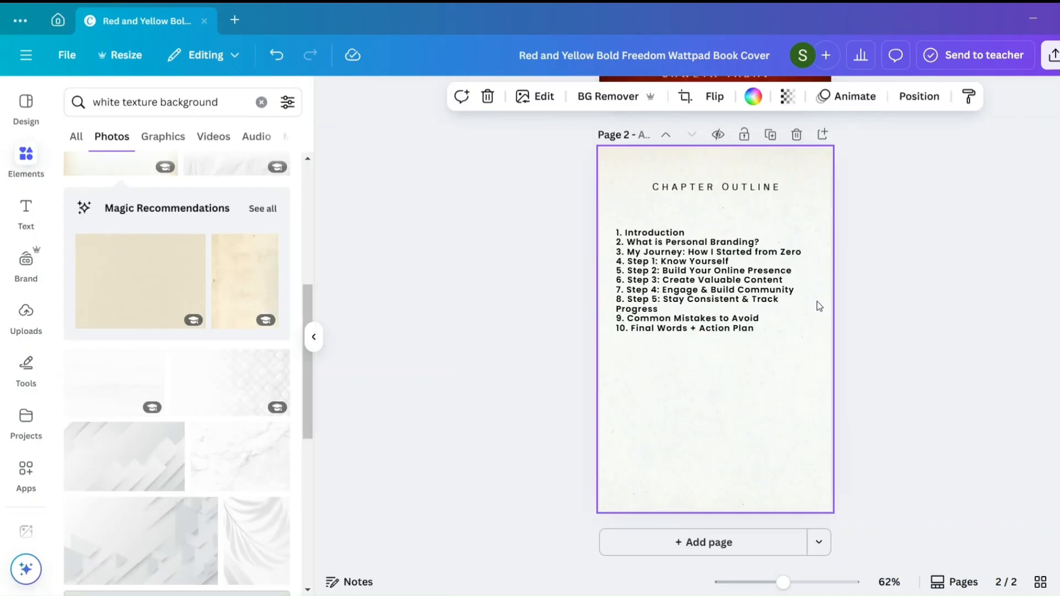
{"action": "left_click", "coordinate": [780, 284]}
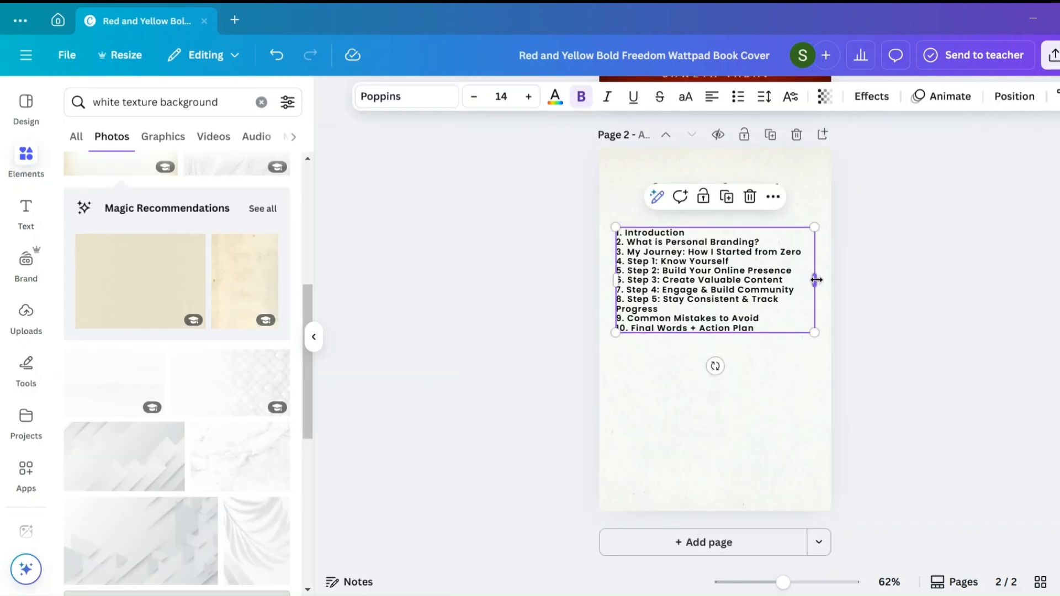
{"action": "left_click_drag", "start_coordinate": [816, 279], "coordinate": [795, 287]}
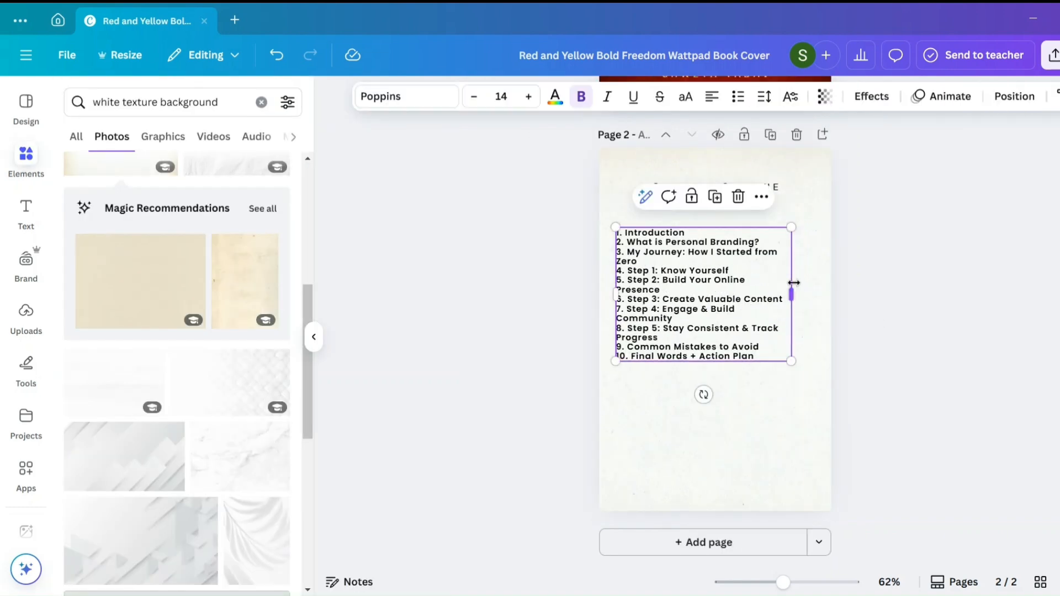
{"action": "left_click", "coordinate": [768, 108]}
{"action": "left_click_drag", "start_coordinate": [724, 206], "coordinate": [755, 208]}
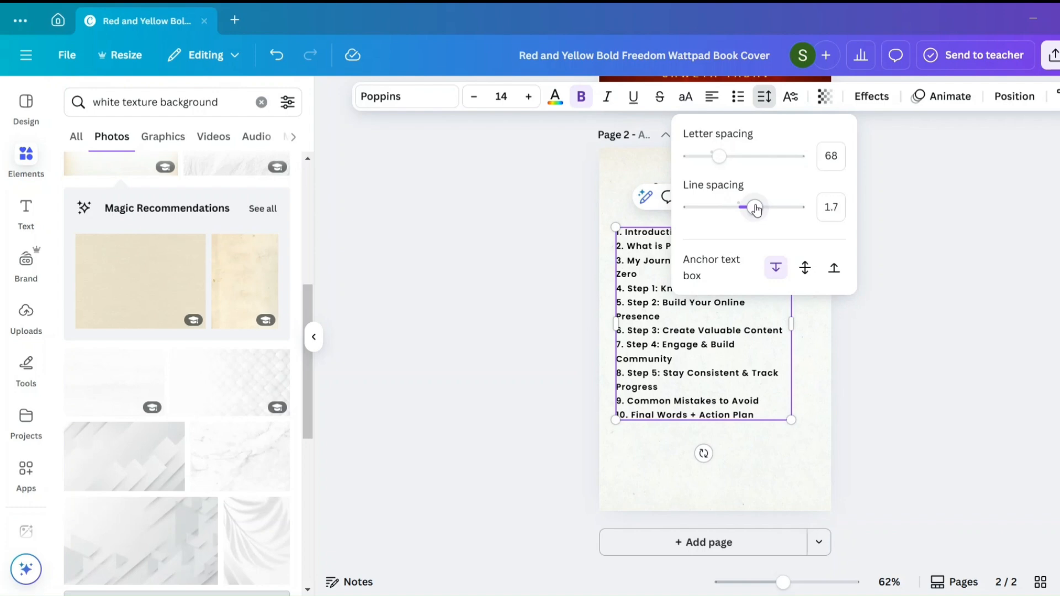
{"action": "left_click", "coordinate": [877, 327]}
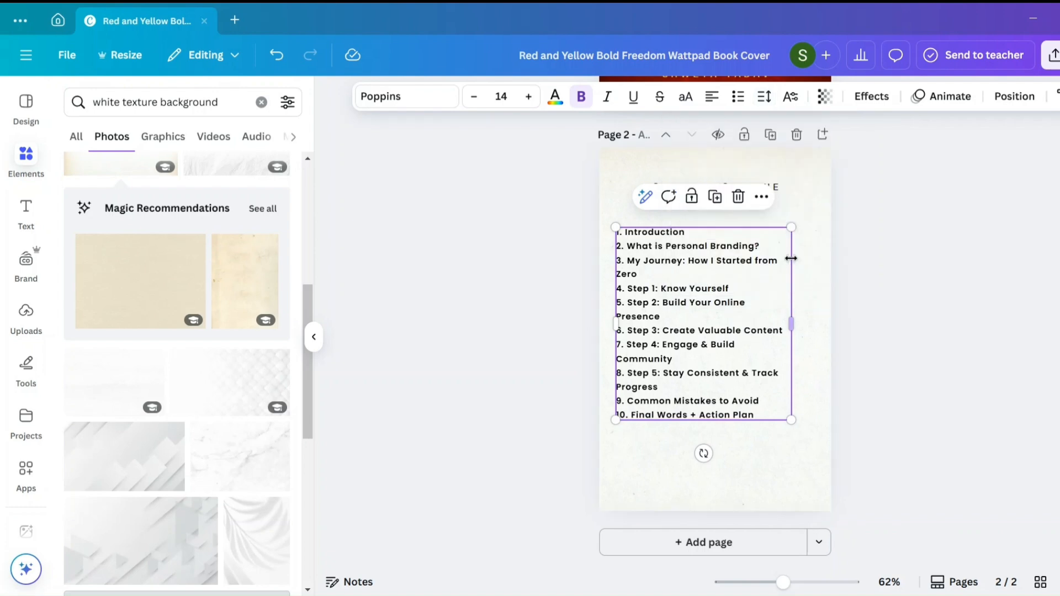
- Scale the chapter list up to font size 15.3, then narrow its text box slightly and centre it on page 2
{"action": "left_click_drag", "start_coordinate": [791, 419], "coordinate": [807, 436]}
{"action": "left_click_drag", "start_coordinate": [761, 399], "coordinate": [767, 396]}
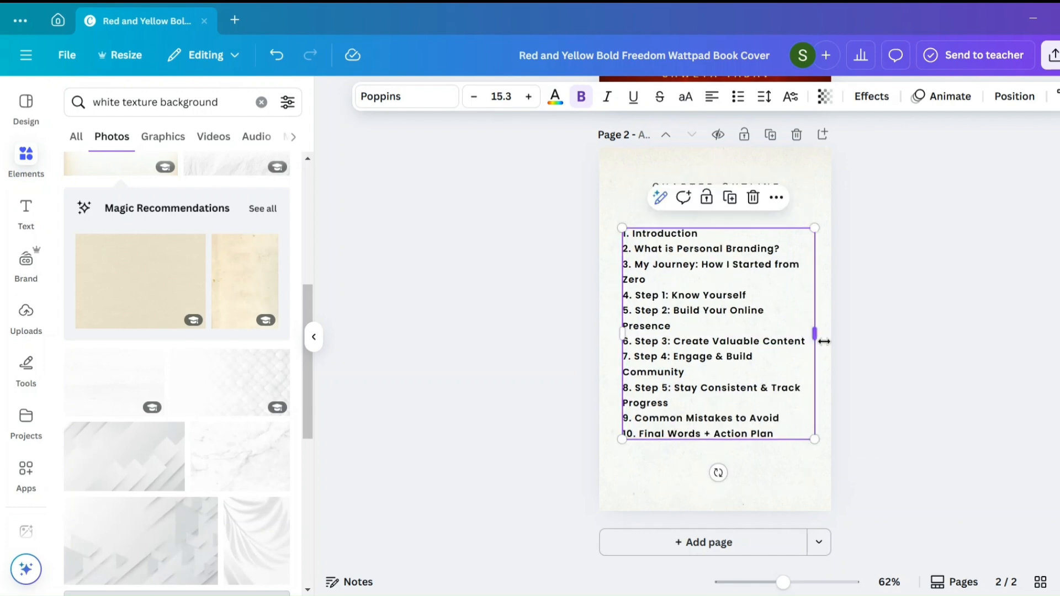
{"action": "left_click_drag", "start_coordinate": [811, 333], "coordinate": [772, 349]}
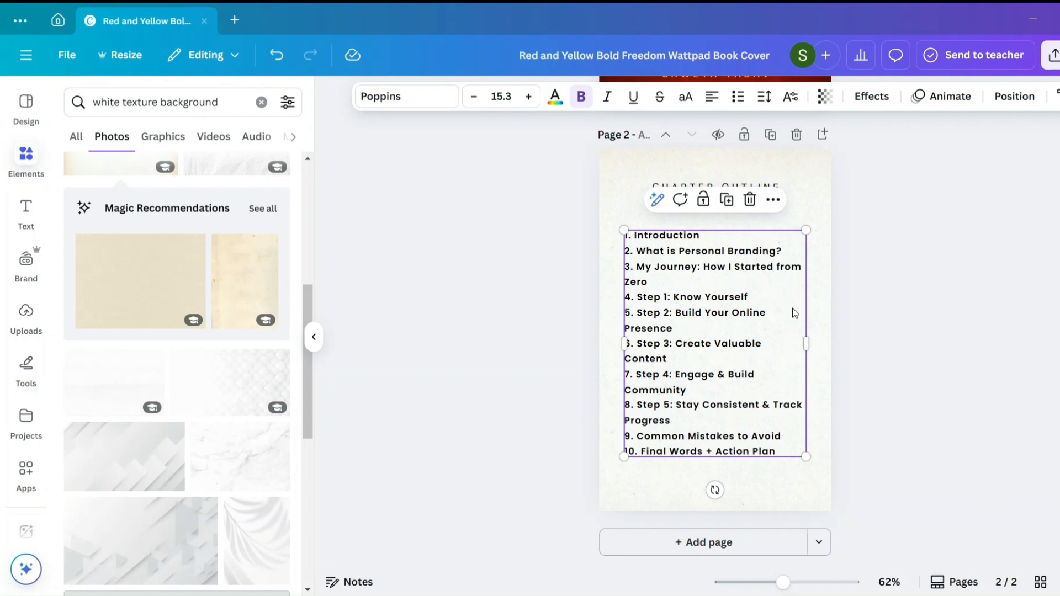
{"action": "left_click", "coordinate": [850, 256]}
- Make the "Chapter Outline" heading bold and move it down closer to the chapter list
{"action": "left_click", "coordinate": [718, 187]}
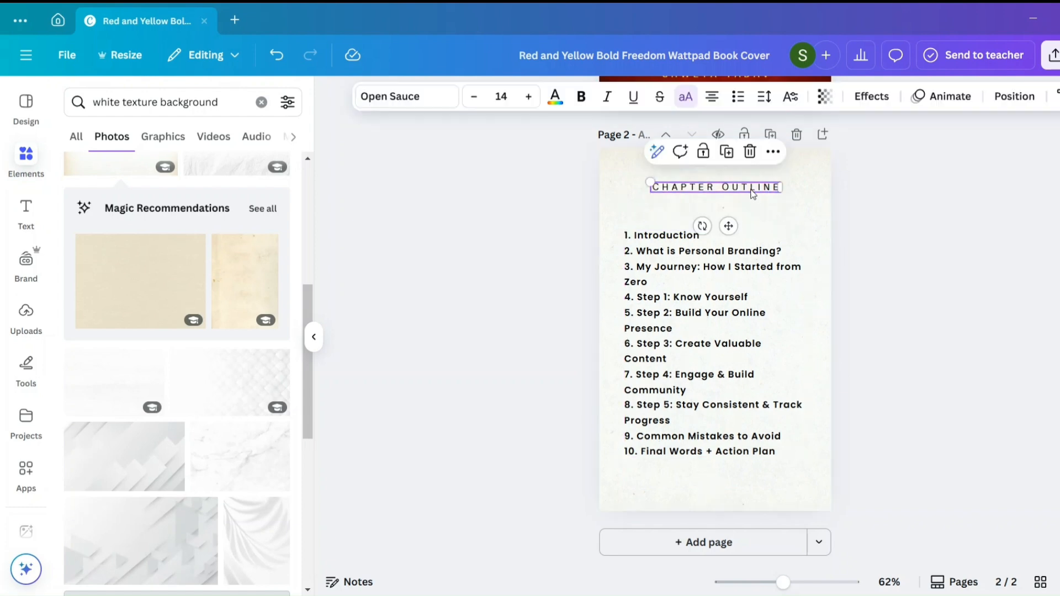
{"action": "left_click", "coordinate": [579, 96]}
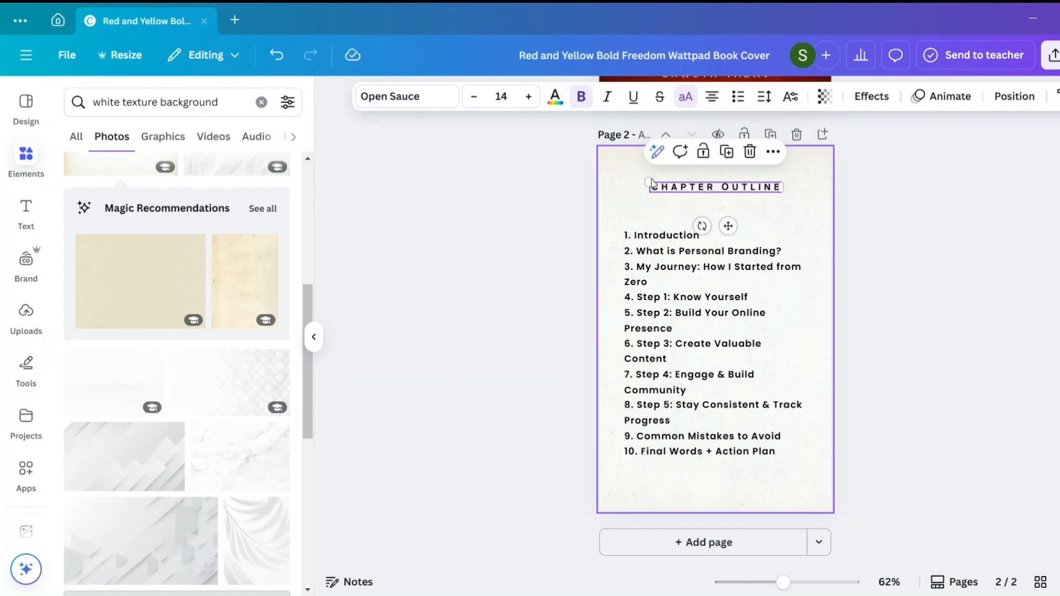
{"action": "left_click_drag", "start_coordinate": [728, 226], "coordinate": [725, 246]}
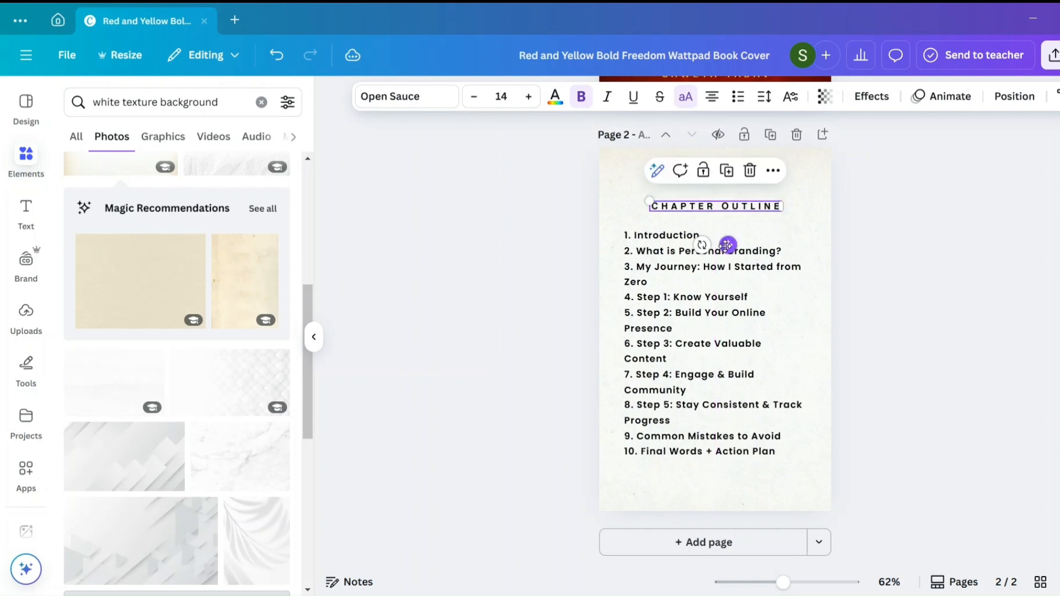
{"action": "left_click", "coordinate": [834, 278]}
{"action": "left_click", "coordinate": [745, 213]}
{"action": "left_click", "coordinate": [683, 343]}
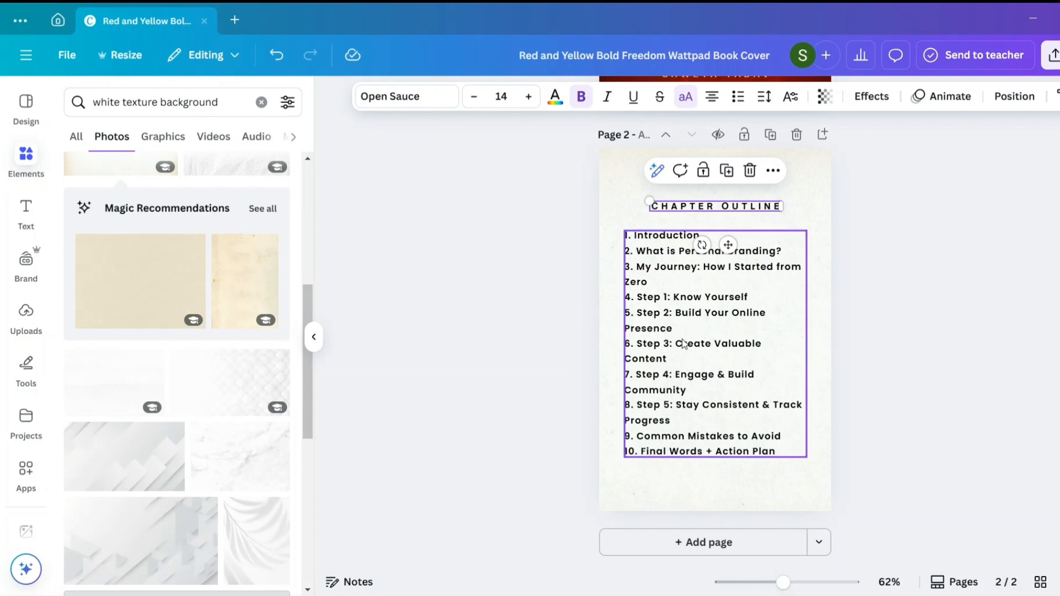
{"action": "left_click", "coordinate": [890, 319]}
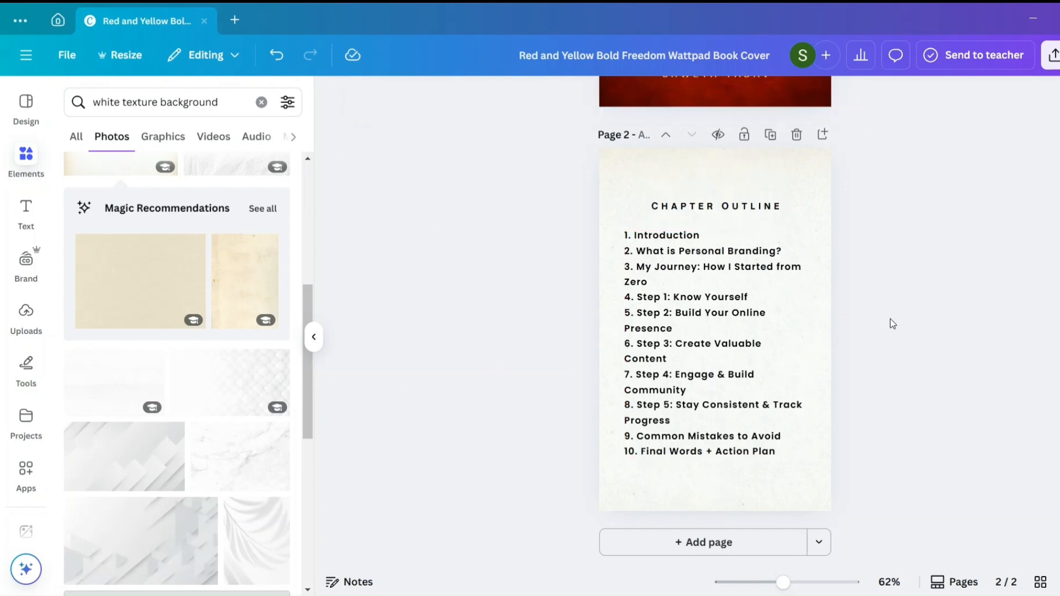
- Duplicate page 2 and delete the heading and chapter list from the copy, leaving only the paper texture background
{"action": "left_click", "coordinate": [777, 293]}
{"action": "scroll", "coordinate": [776, 293], "scroll_direction": "up", "scroll_amount": 4}
{"action": "scroll", "coordinate": [776, 298], "scroll_direction": "up", "scroll_amount": 3}
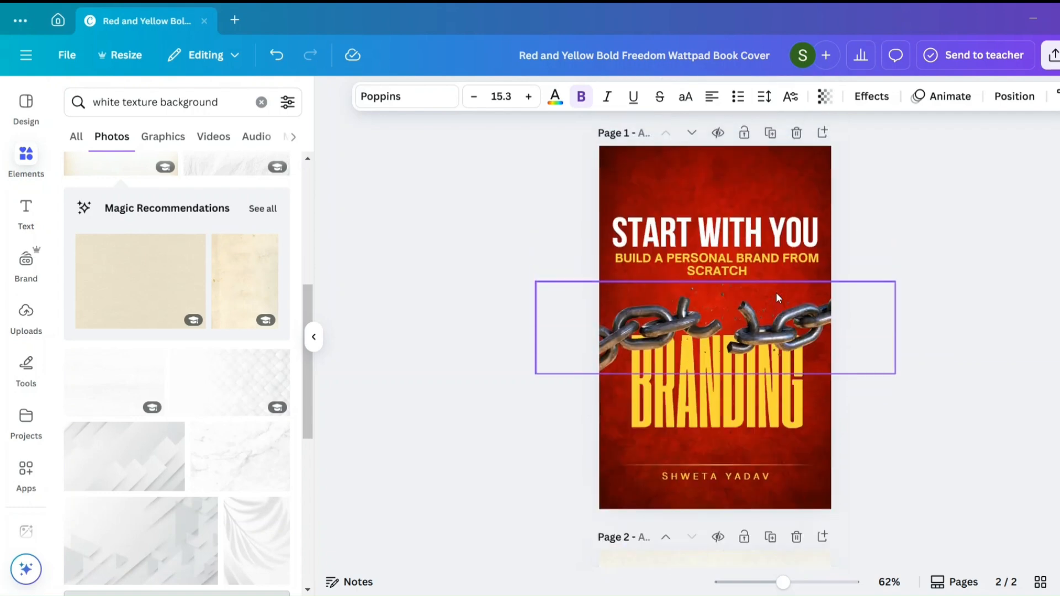
{"action": "scroll", "coordinate": [776, 298], "scroll_direction": "down", "scroll_amount": 7}
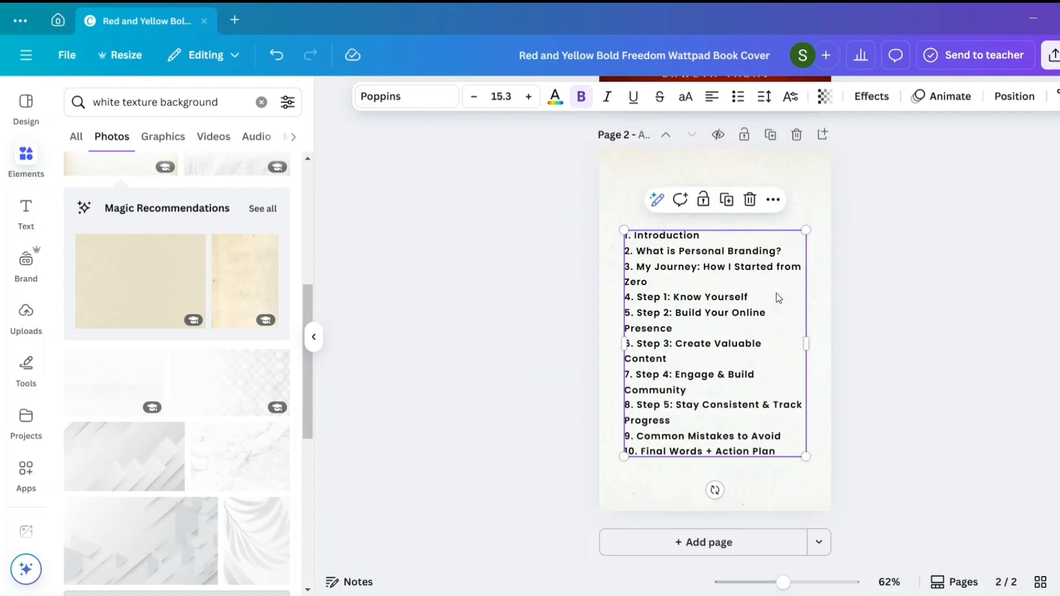
{"action": "left_click", "coordinate": [770, 135]}
{"action": "left_click_drag", "start_coordinate": [591, 192], "coordinate": [808, 409]}
{"action": "key", "text": "Delete"}
{"action": "scroll", "coordinate": [798, 231], "scroll_direction": "up", "scroll_amount": 5}
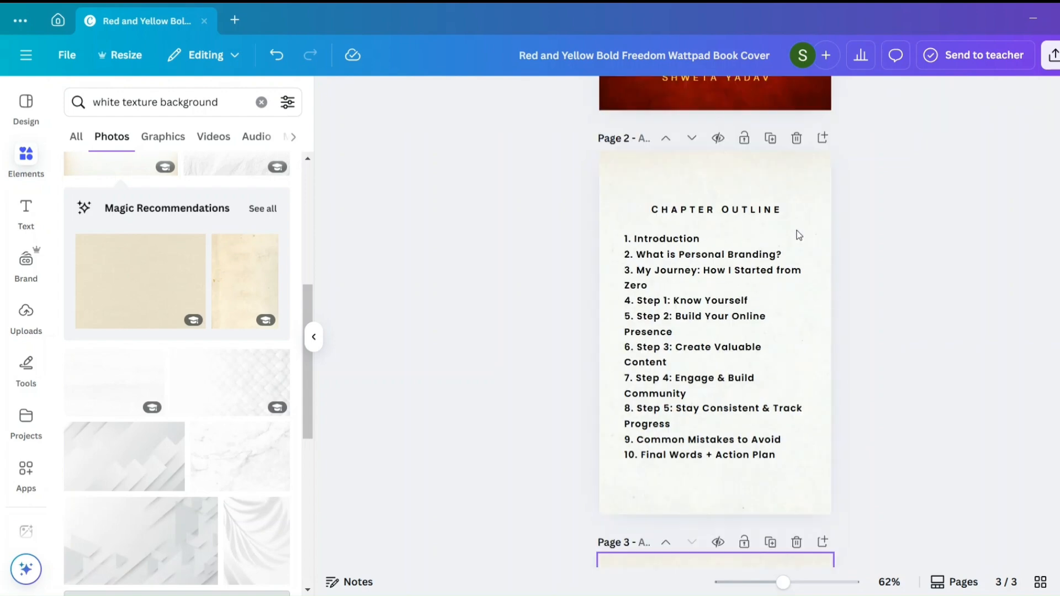
{"action": "scroll", "coordinate": [796, 232], "scroll_direction": "down", "scroll_amount": 1}
{"action": "scroll", "coordinate": [796, 231], "scroll_direction": "up", "scroll_amount": 2}
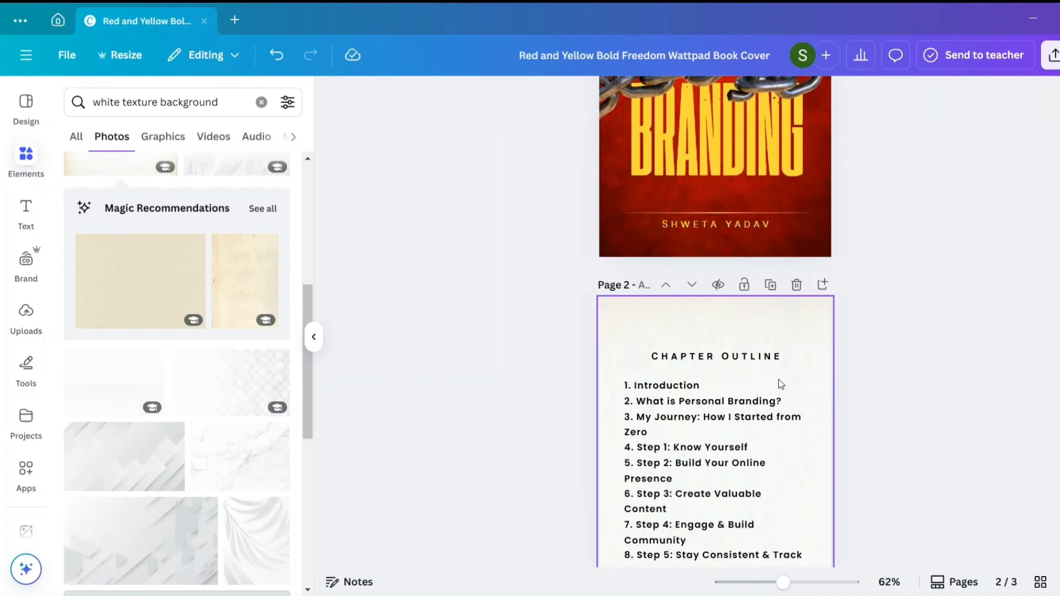
{"action": "scroll", "coordinate": [776, 409], "scroll_direction": "down", "scroll_amount": 2}
{"action": "scroll", "coordinate": [773, 439], "scroll_direction": "down", "scroll_amount": 7}
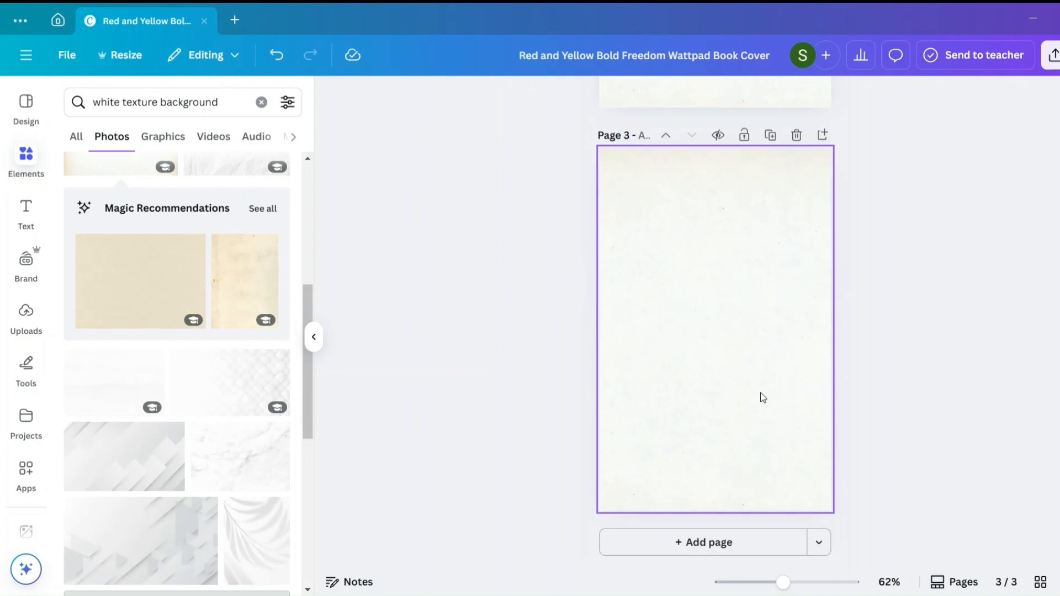
- Copy the "Introduction (Your Story & Purpose)" text from the ChatGPT content and paste it onto page 3
{"action": "key", "text": "alt+Tab"}
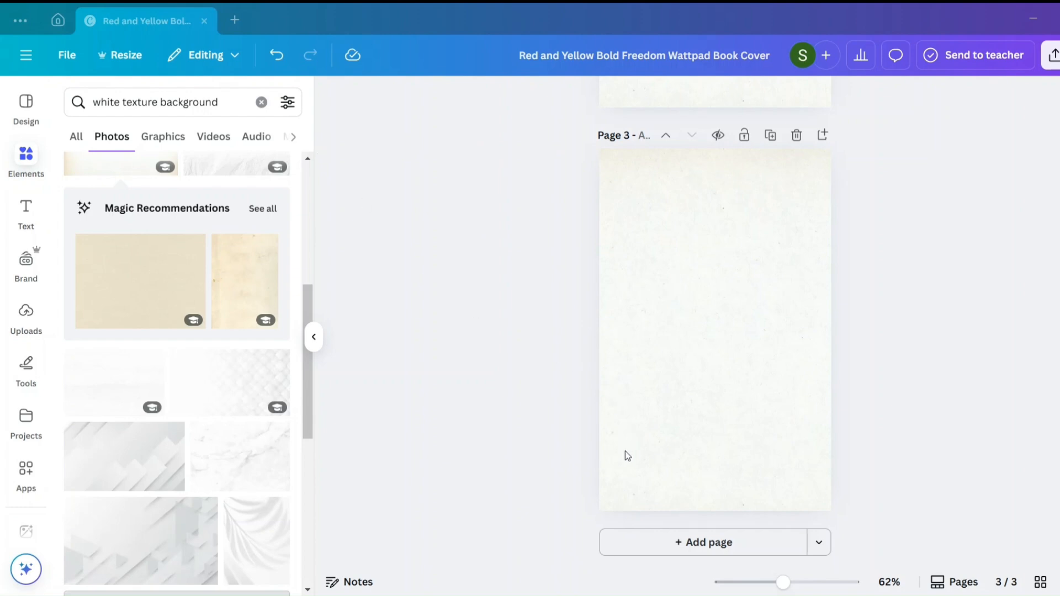
{"action": "right_click", "coordinate": [643, 263]}
{"action": "left_click", "coordinate": [691, 285]}
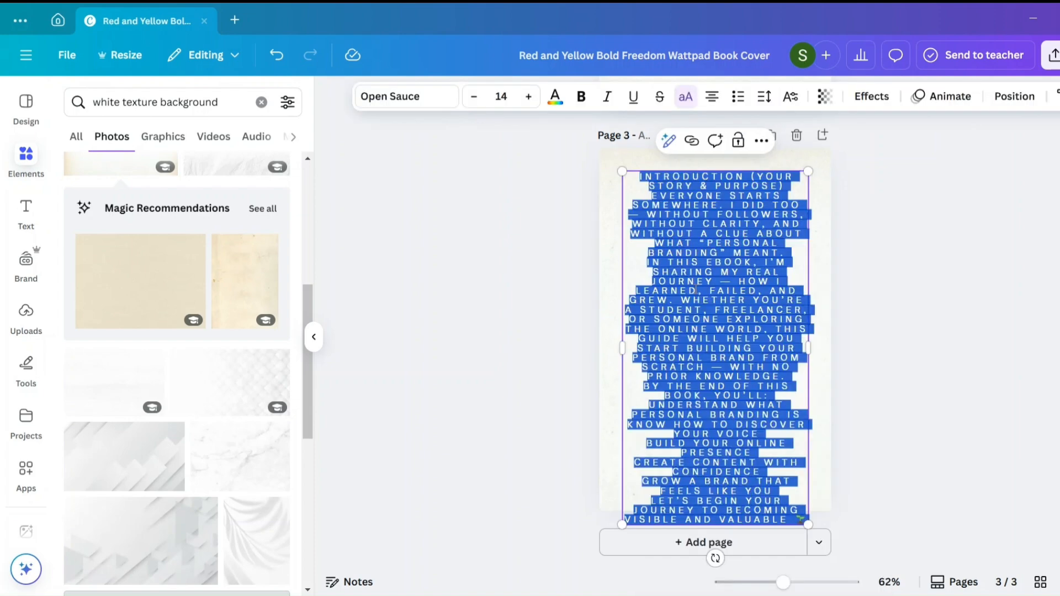
- Change the font of the introduction text on page 3 to Poppins Medium
{"action": "left_click", "coordinate": [444, 104]}
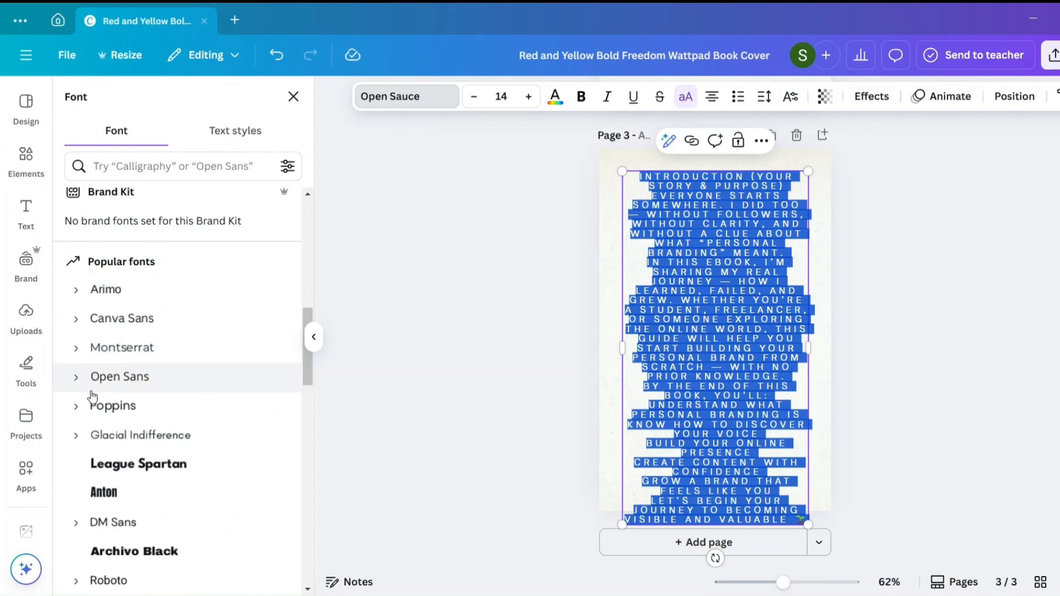
{"action": "left_click", "coordinate": [87, 410]}
{"action": "scroll", "coordinate": [138, 477], "scroll_direction": "down", "scroll_amount": 2}
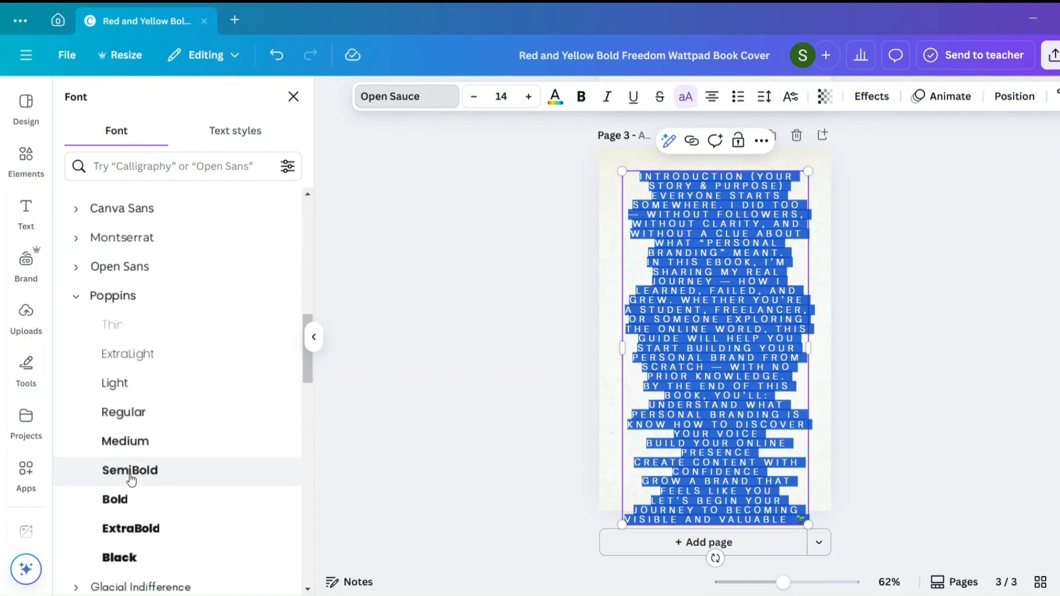
{"action": "left_click", "coordinate": [132, 470]}
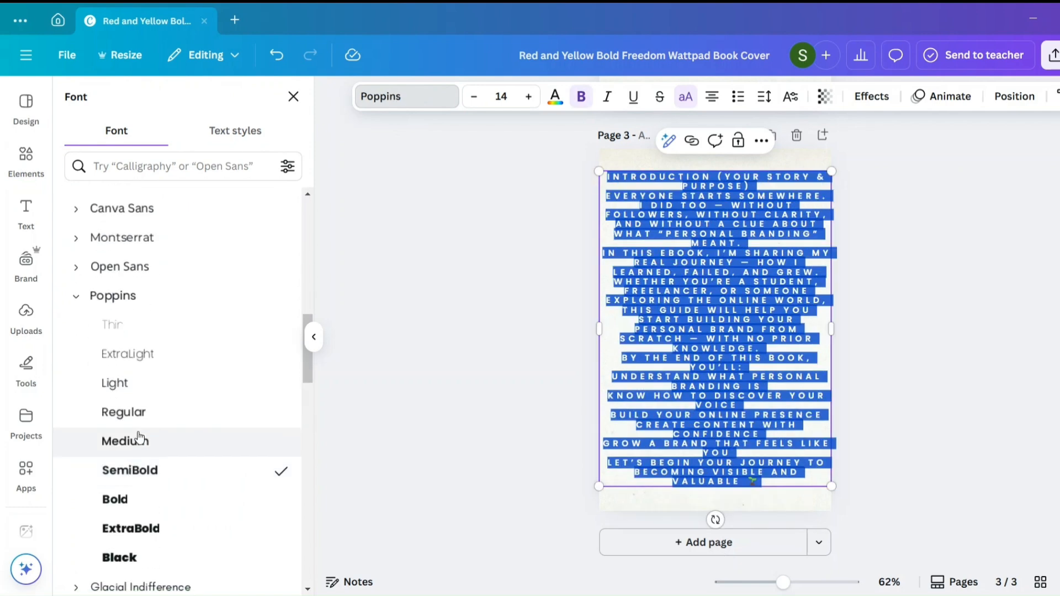
{"action": "left_click", "coordinate": [137, 440]}
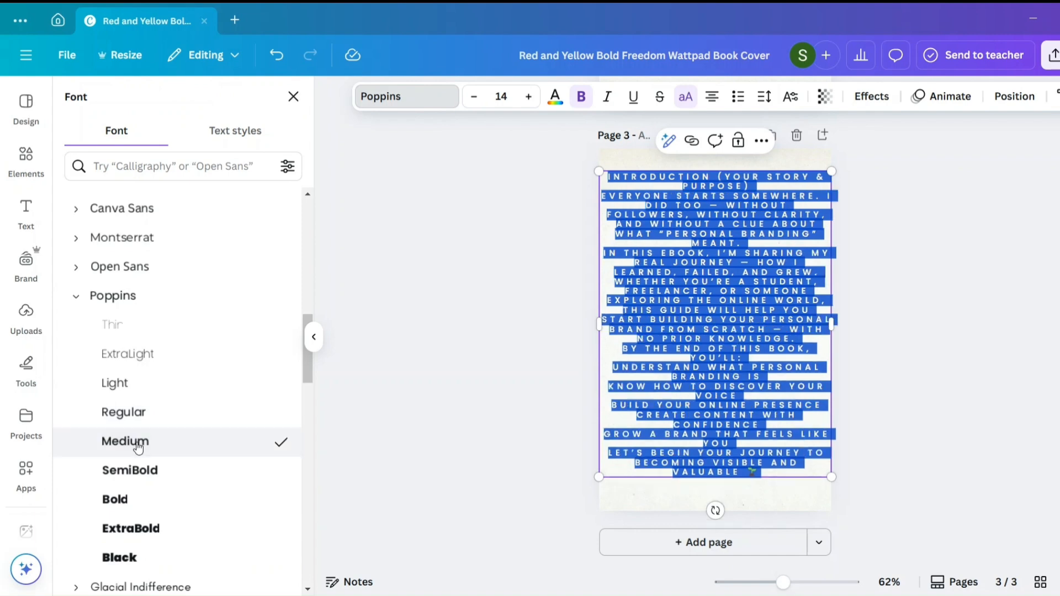
- Set the introduction text's letter spacing to 0 and its line spacing to 1.7
{"action": "left_click", "coordinate": [764, 96]}
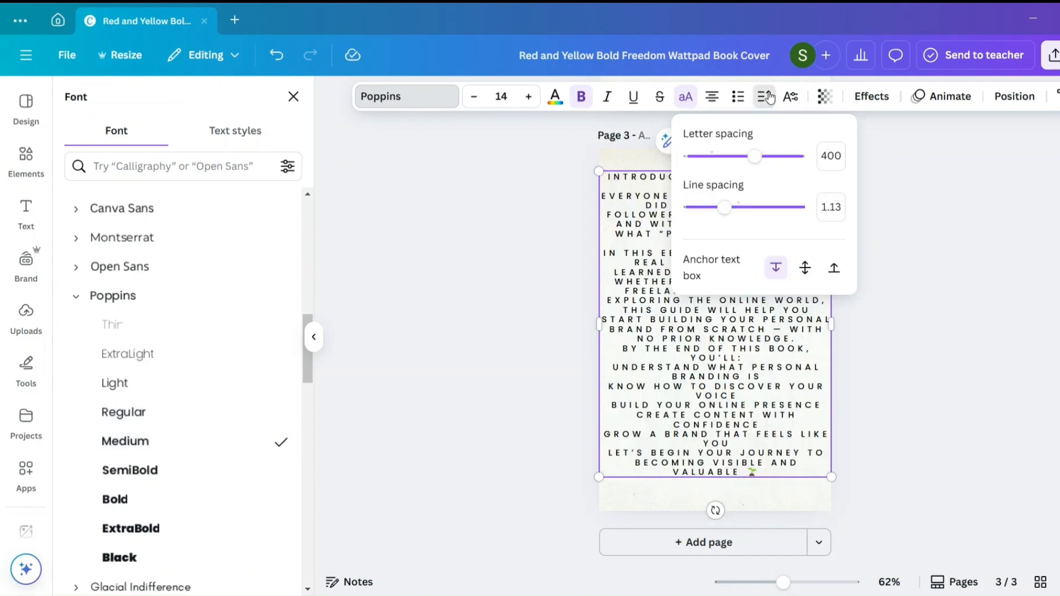
{"action": "left_click_drag", "start_coordinate": [754, 157], "coordinate": [711, 157]}
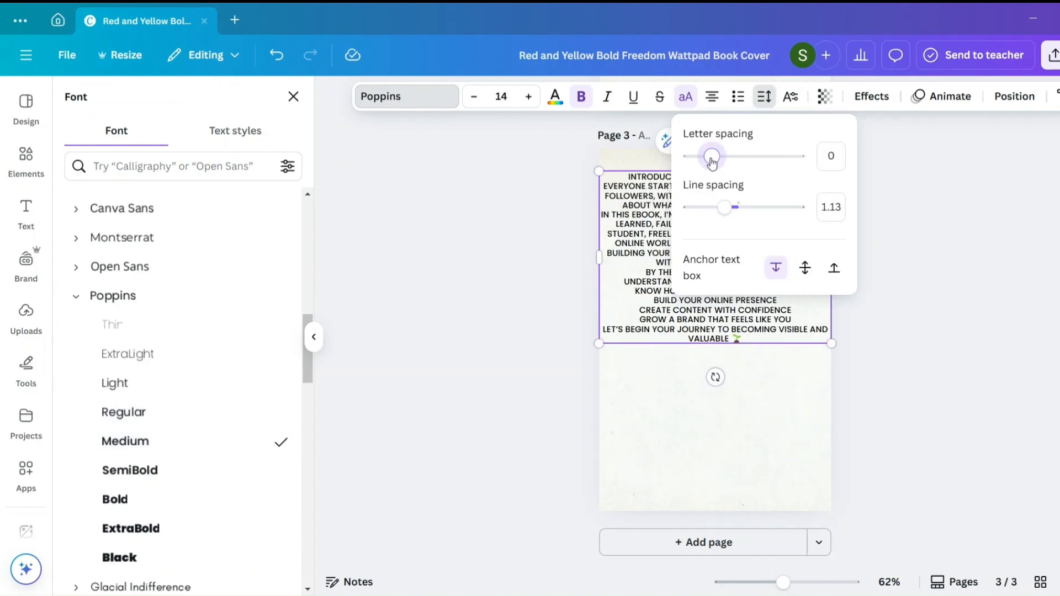
{"action": "left_click_drag", "start_coordinate": [727, 210], "coordinate": [756, 211]}
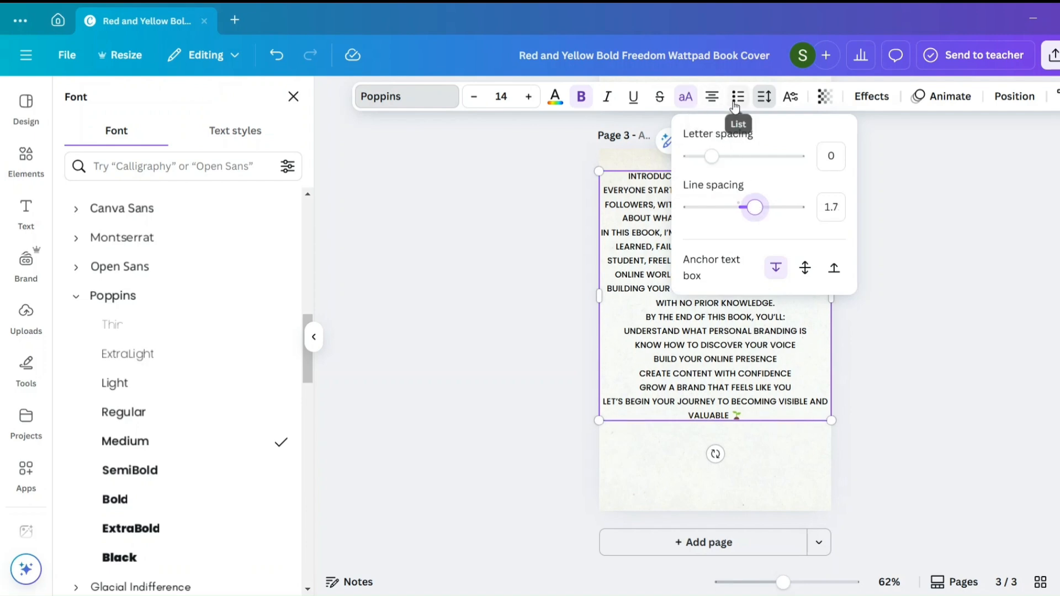
- Turn off all caps for the introduction text and left-align it
{"action": "left_click", "coordinate": [684, 99]}
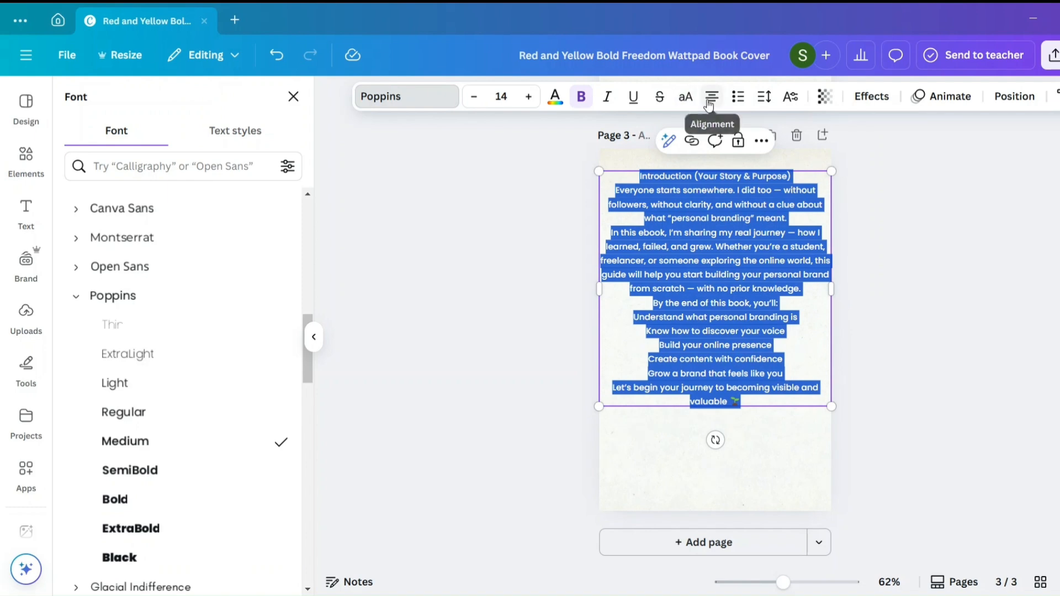
{"action": "left_click", "coordinate": [711, 99]}
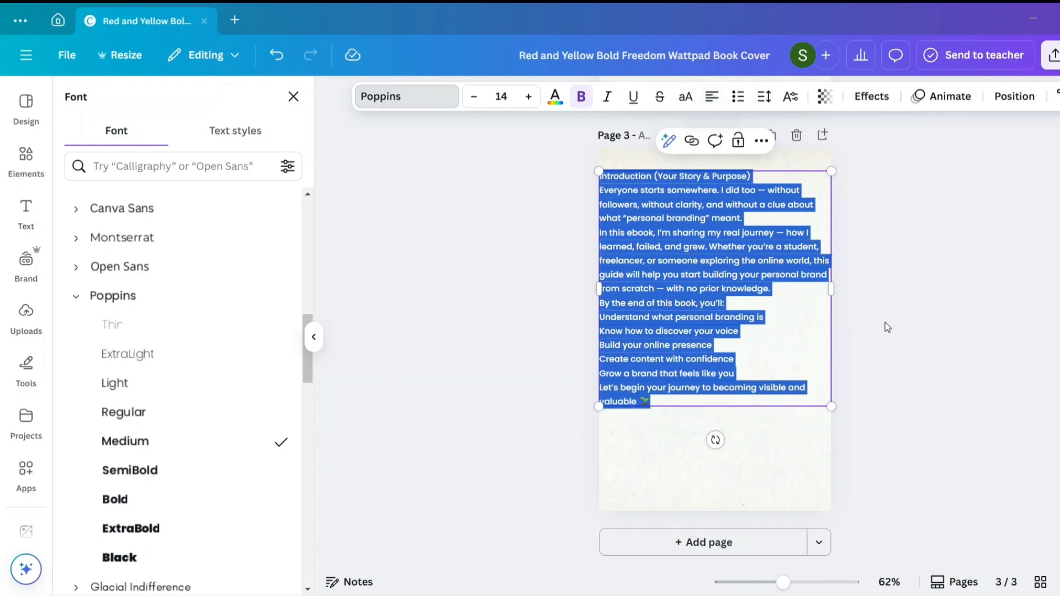
{"action": "left_click", "coordinate": [898, 332]}
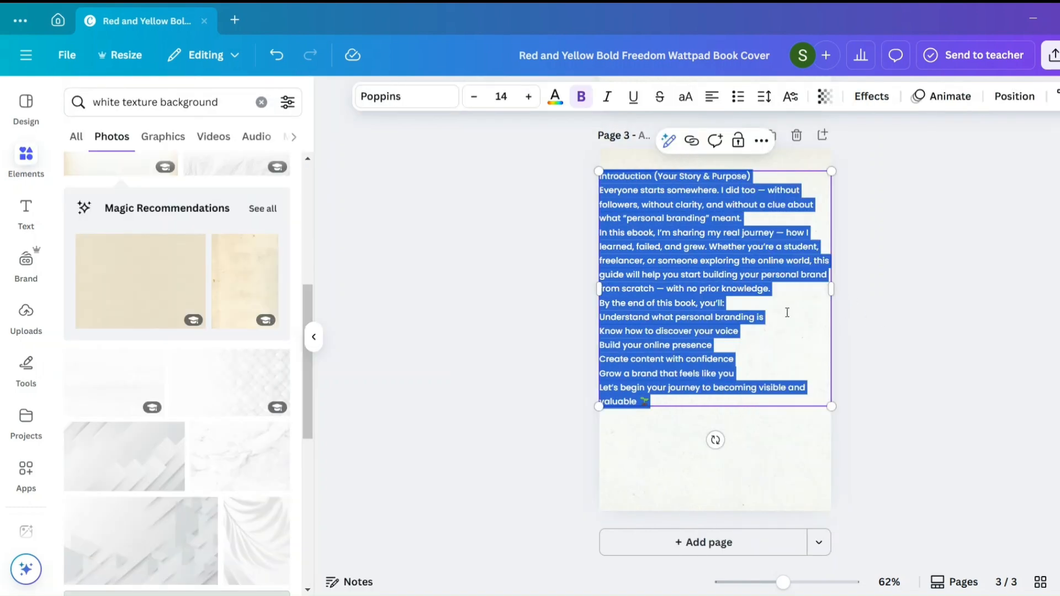
{"action": "left_click", "coordinate": [891, 388]}
- Move the introduction text lower on page 3, centre-align its lines and position its text box near the page's centre
{"action": "left_click_drag", "start_coordinate": [752, 315], "coordinate": [756, 352]}
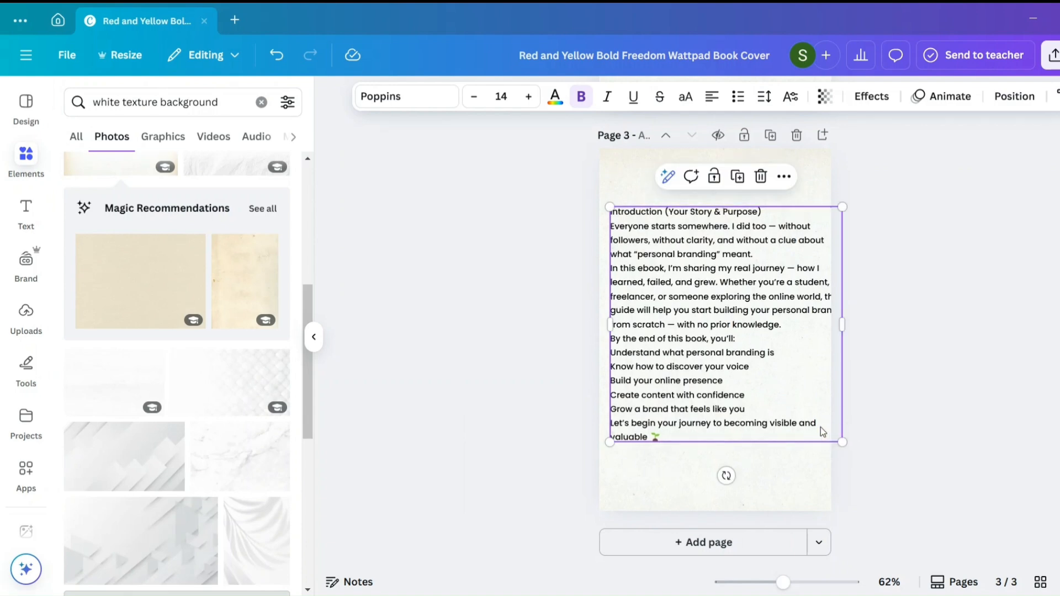
{"action": "left_click", "coordinate": [712, 96]}
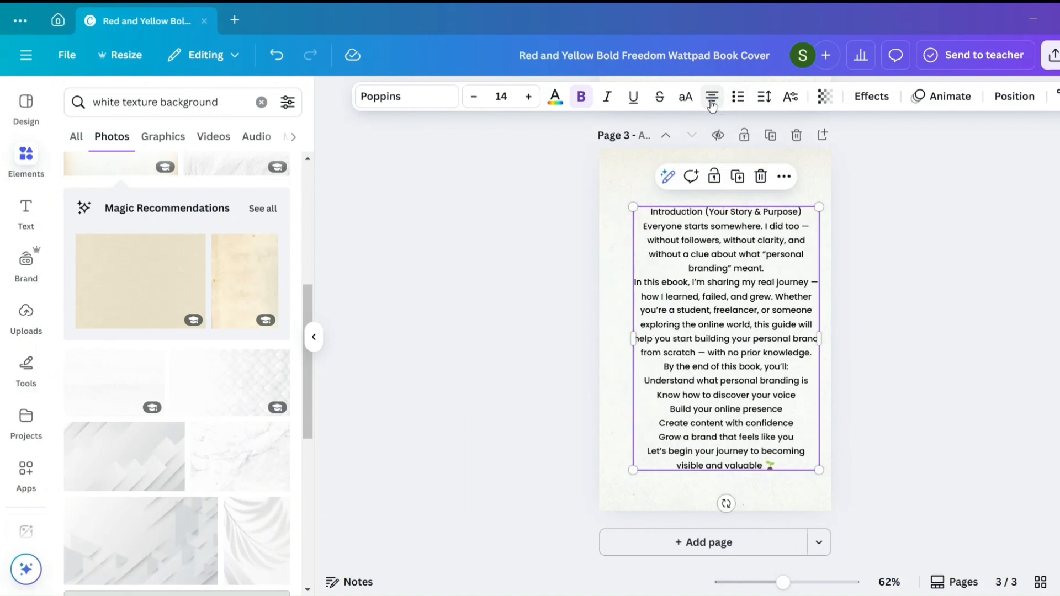
{"action": "left_click", "coordinate": [892, 325]}
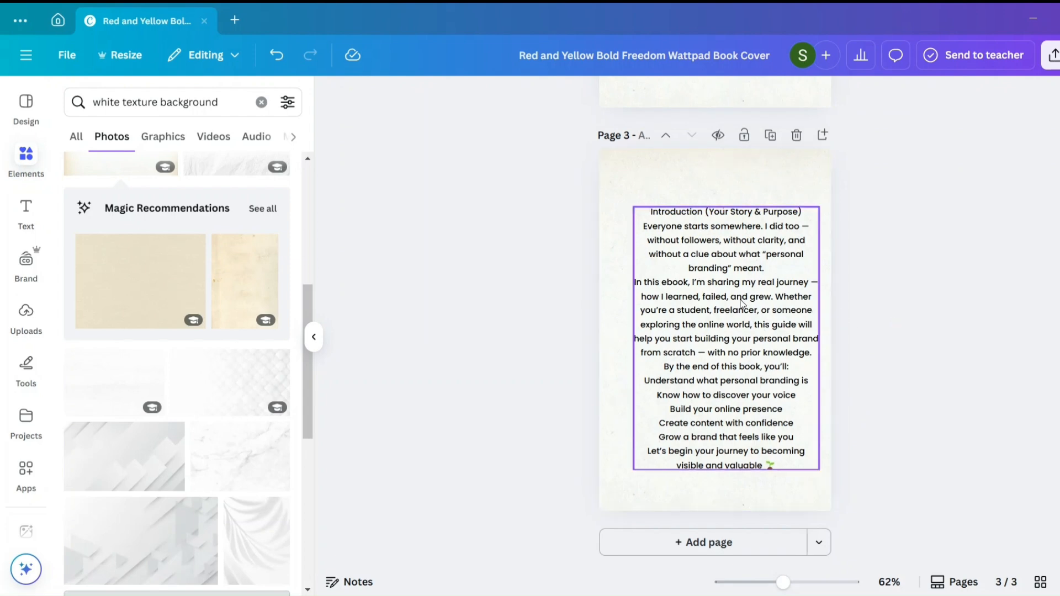
{"action": "left_click_drag", "start_coordinate": [738, 301], "coordinate": [720, 297]}
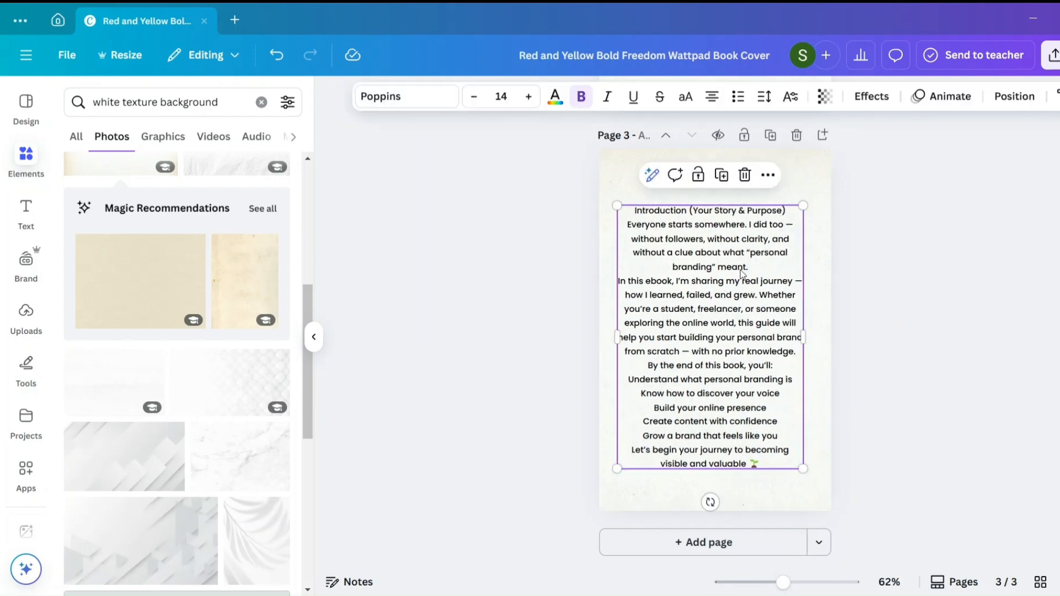
- Delete the title line "Introduction (Your Story & Purpose)" from the introduction text box
{"action": "double_click", "coordinate": [793, 215]}
{"action": "left_click_drag", "start_coordinate": [793, 211], "coordinate": [633, 207]}
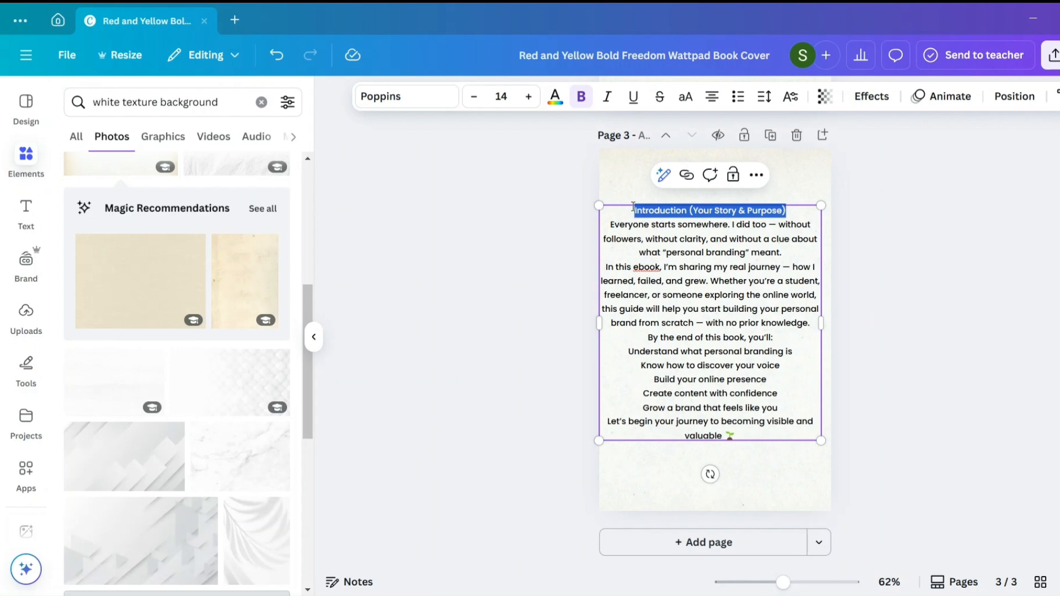
{"action": "key", "text": "BackSpace"}
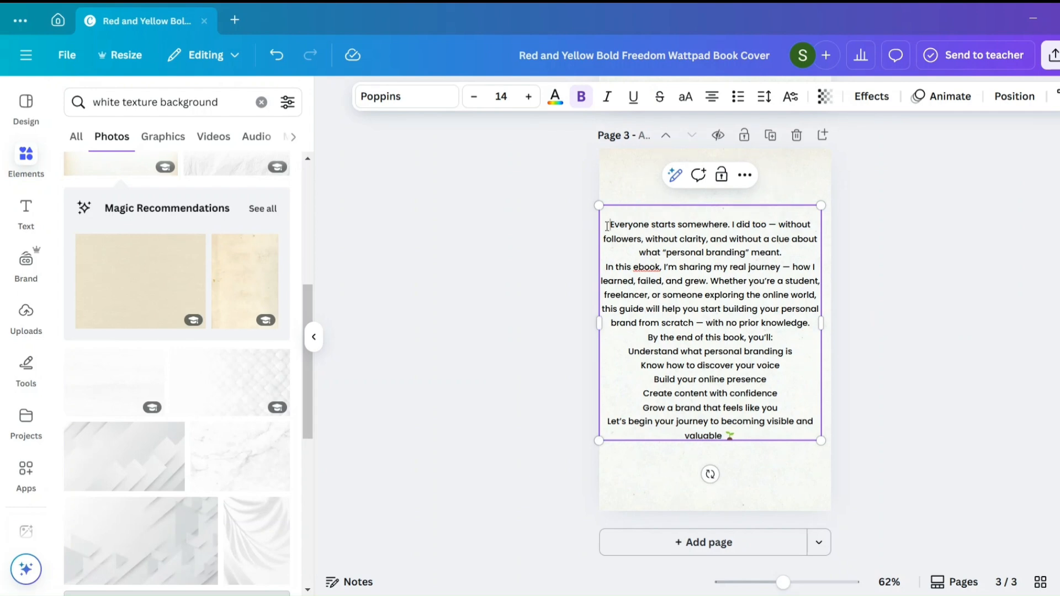
- Remove the blank first line of the introduction text, then paste "Introduction (Your Story & Purpose)" as a separate heading above it
{"action": "key", "text": "Delete"}
{"action": "left_click", "coordinate": [623, 176]}
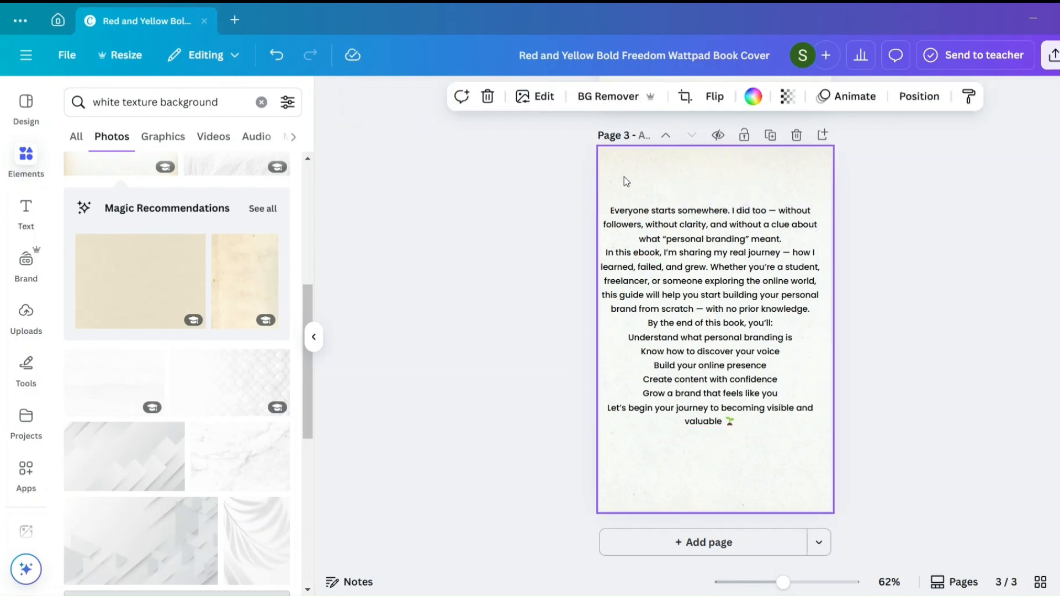
{"action": "right_click", "coordinate": [624, 177]}
{"action": "left_click", "coordinate": [652, 255]}
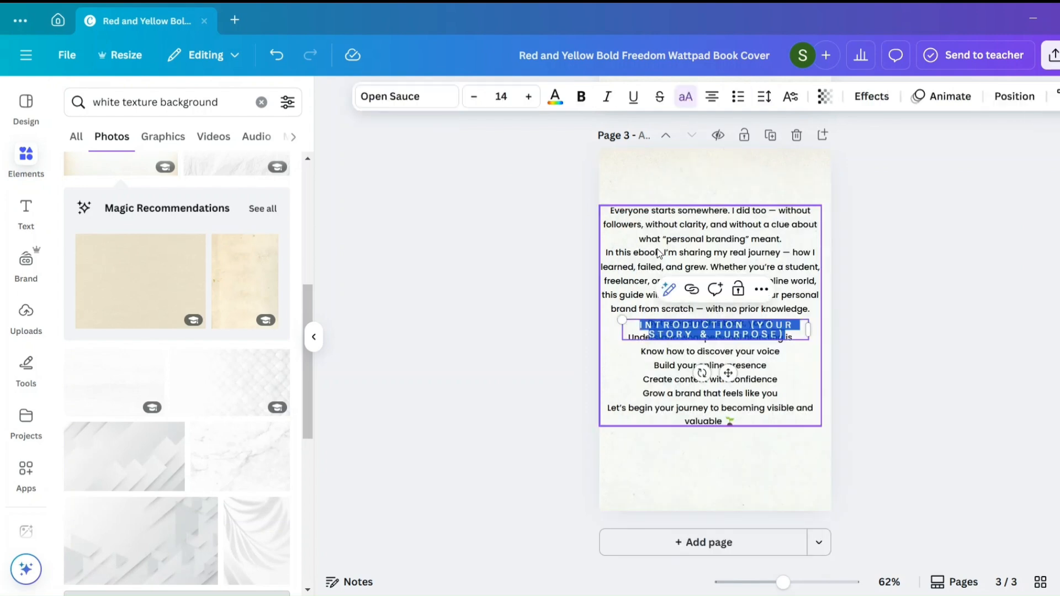
{"action": "left_click_drag", "start_coordinate": [728, 373], "coordinate": [733, 239]}
- Shorten the page 3 heading to "Introduction" by deleting "(Your Story & Purpose)"
{"action": "left_click", "coordinate": [761, 193]}
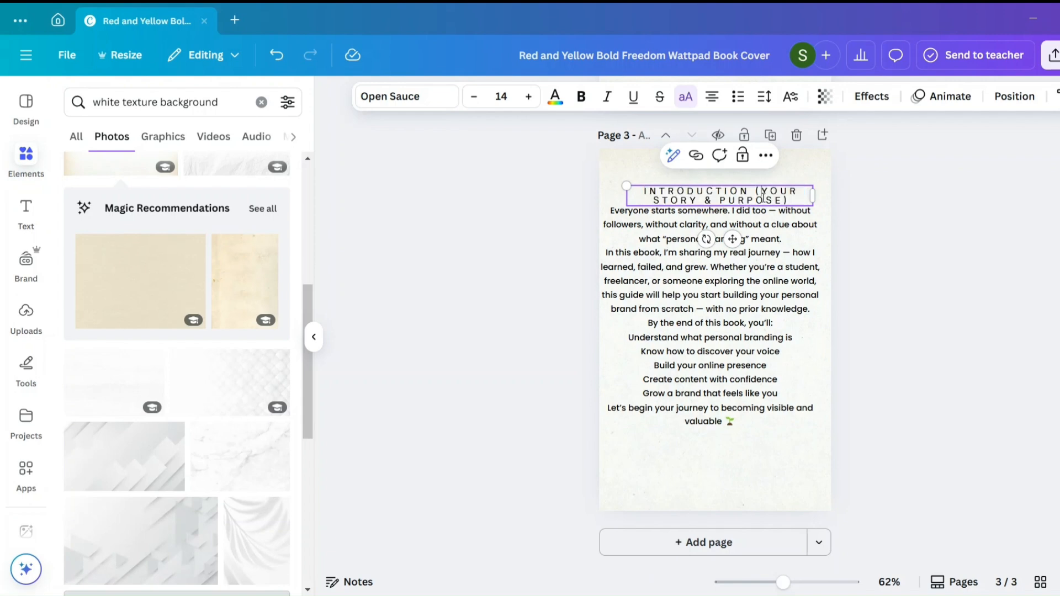
{"action": "left_click", "coordinate": [784, 201]}
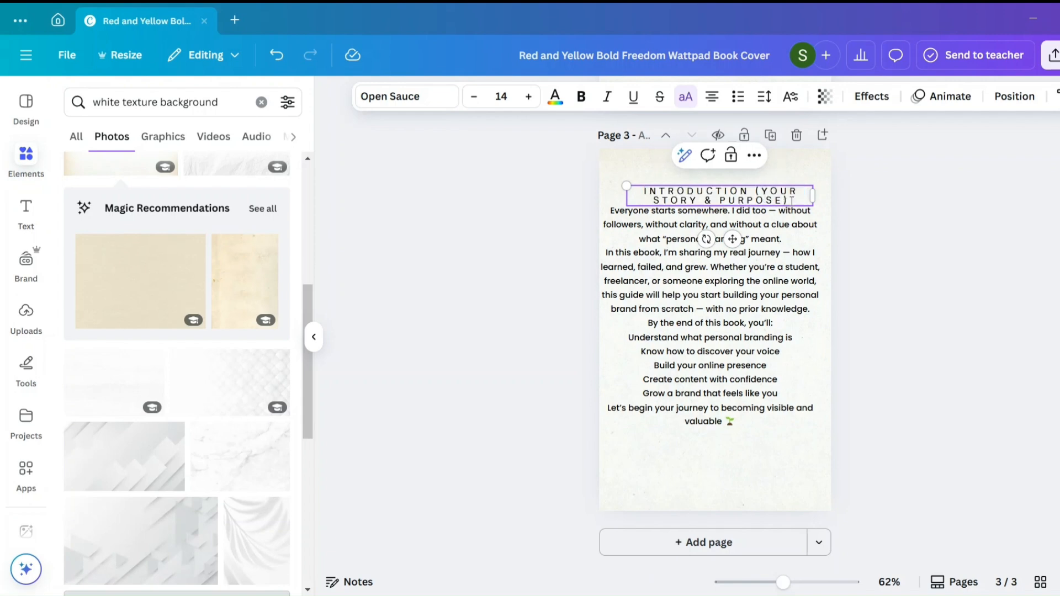
{"action": "left_click_drag", "start_coordinate": [792, 201], "coordinate": [756, 190]}
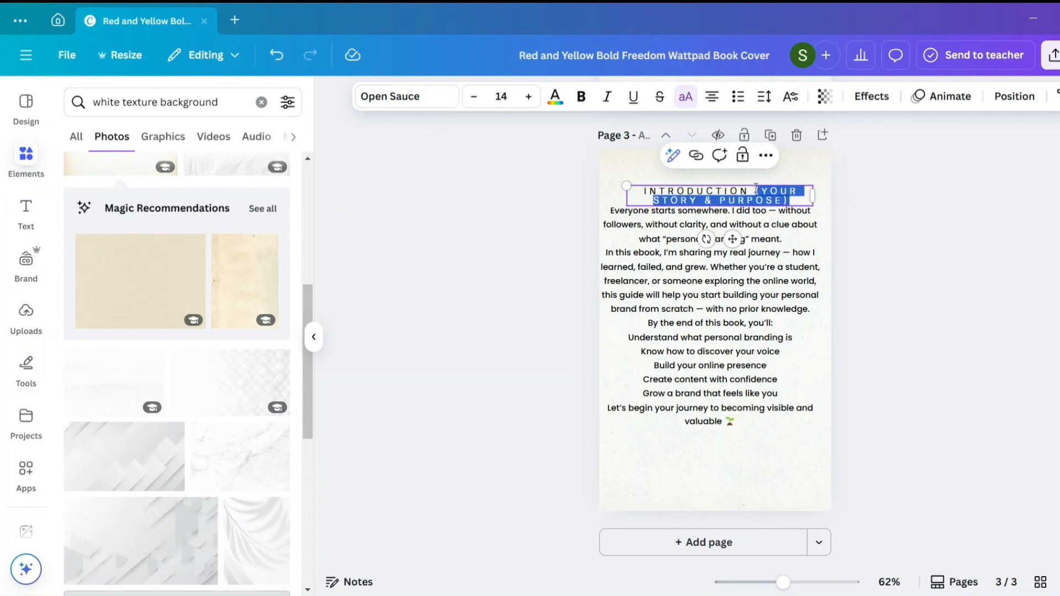
{"action": "key", "text": "BackSpace"}
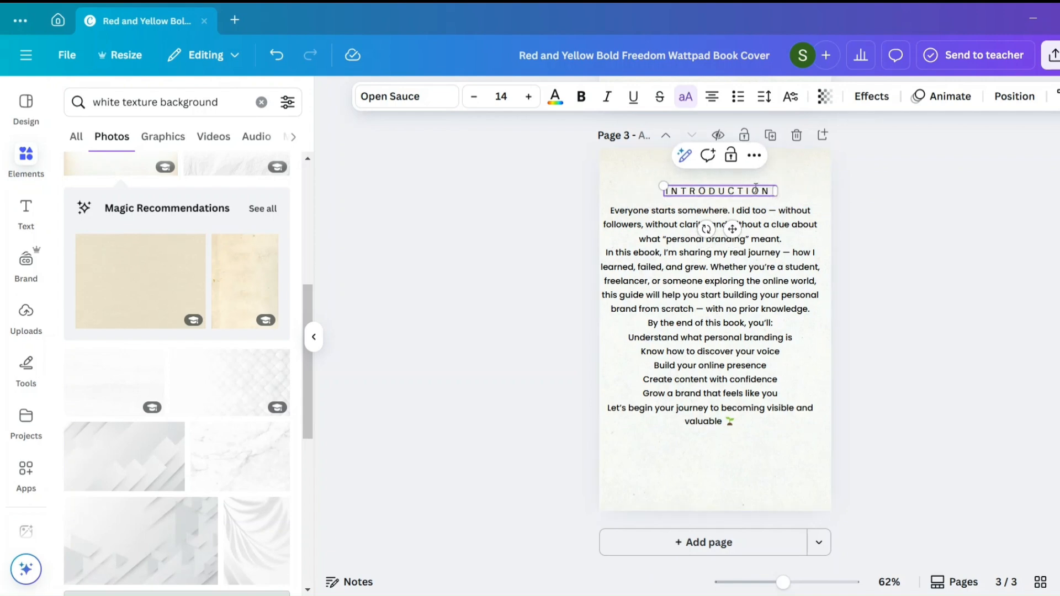
- Make the whole "Introduction" heading on page 3 bold
{"action": "left_click", "coordinate": [580, 97]}
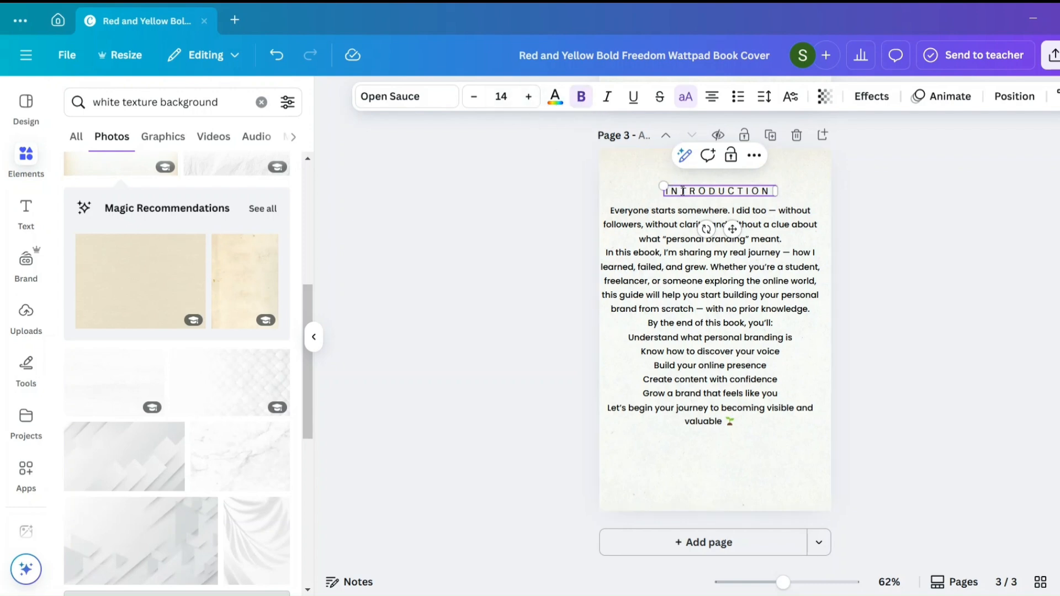
{"action": "double_click", "coordinate": [684, 190]}
{"action": "left_click", "coordinate": [580, 97]}
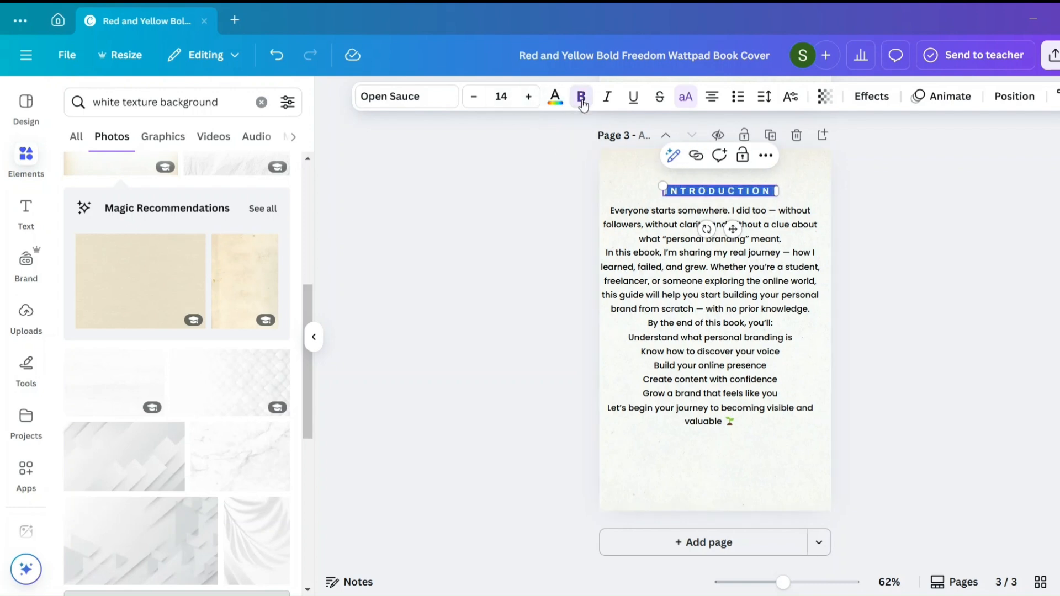
{"action": "left_click", "coordinate": [951, 320]}
- Move the body text lower on page 3 and replace its content with only the first two introduction paragraphs
{"action": "left_click_drag", "start_coordinate": [772, 315], "coordinate": [840, 309]}
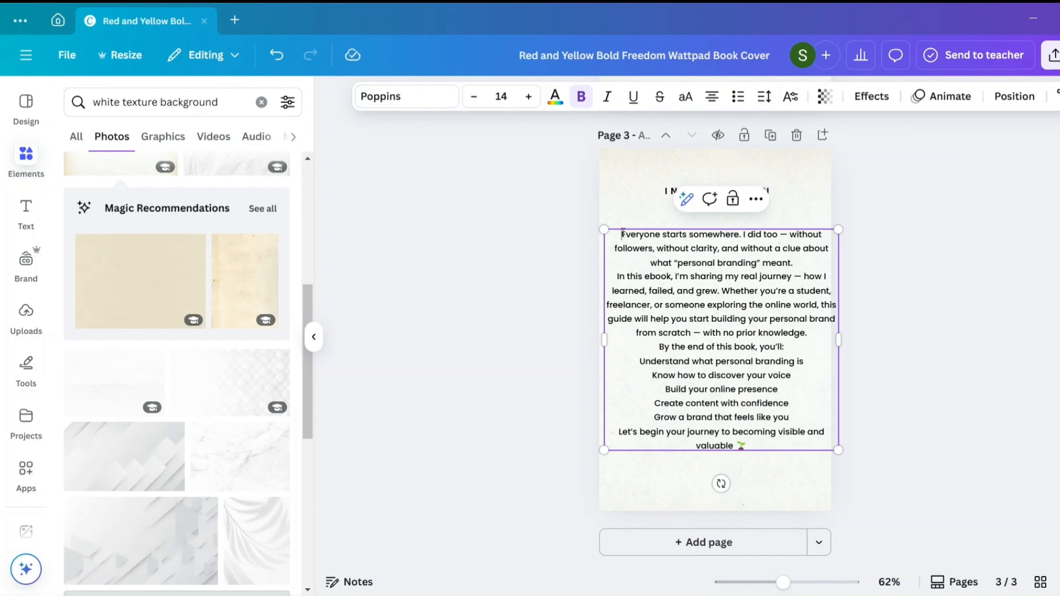
{"action": "left_click_drag", "start_coordinate": [625, 236], "coordinate": [780, 443]}
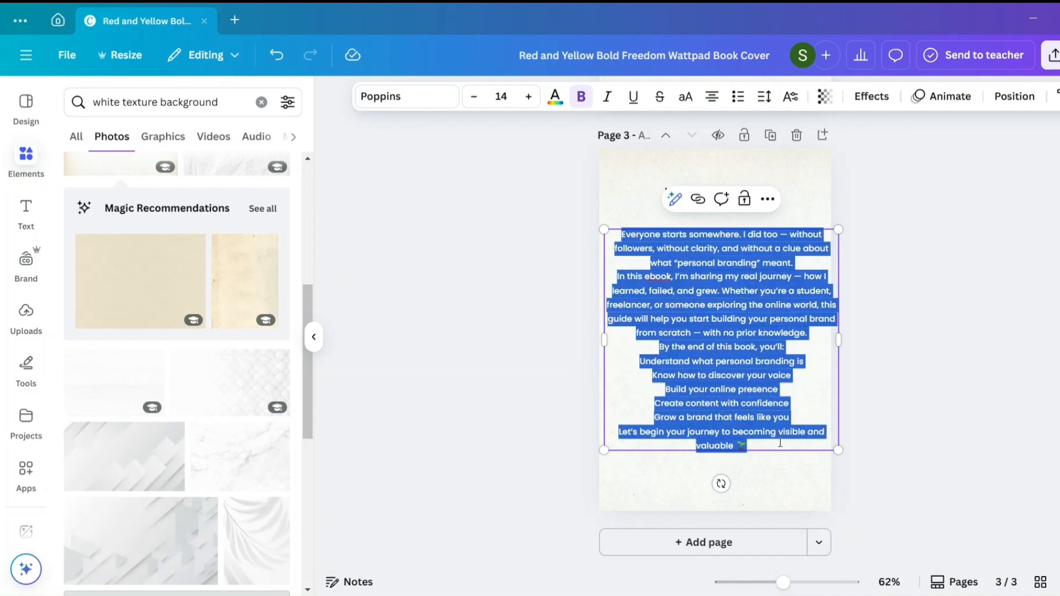
{"action": "type", "text": "Everyone starts somewhere. I did too — without followers, without clarity, and without a clue about what \"personal branding\" meant. In this ebook, I’m sharing my real journey — how I learned, failed, and grew. Whether you’re a student, freelancer, or someone exploring the online world, this guide will help you start building your personal brand from scratch — with no prior knowledge."}
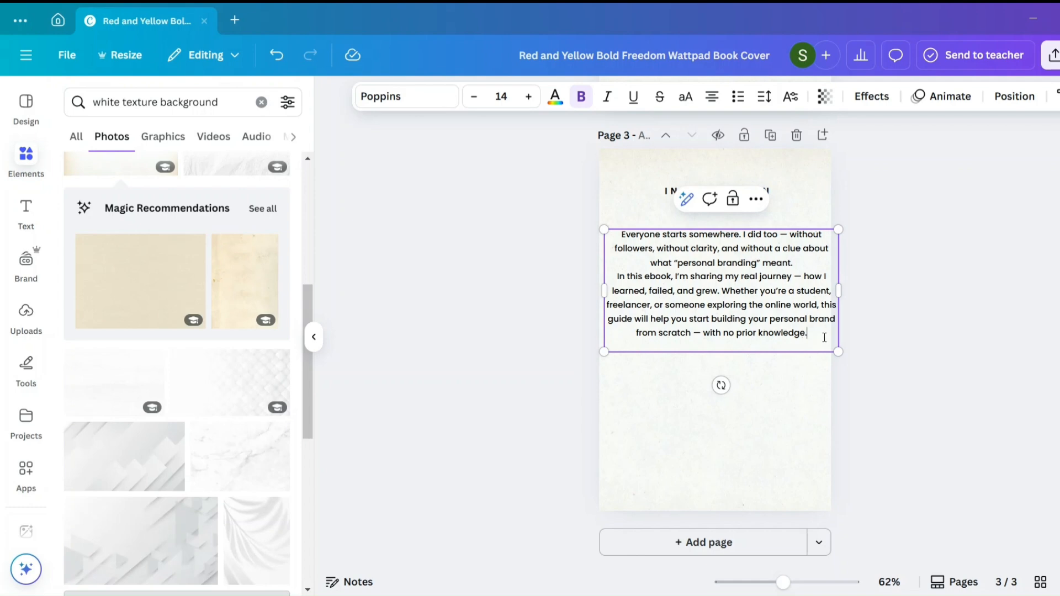
- Left-align the two introduction paragraphs on page 3
{"action": "left_click_drag", "start_coordinate": [824, 337], "coordinate": [621, 233]}
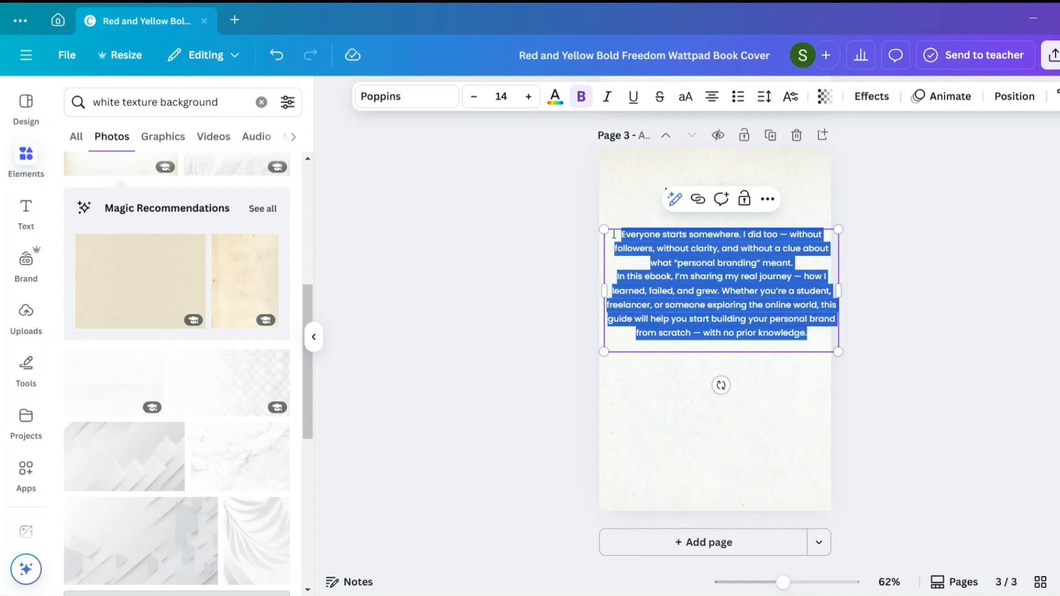
{"action": "left_click", "coordinate": [712, 97]}
{"action": "left_click", "coordinate": [886, 355]}
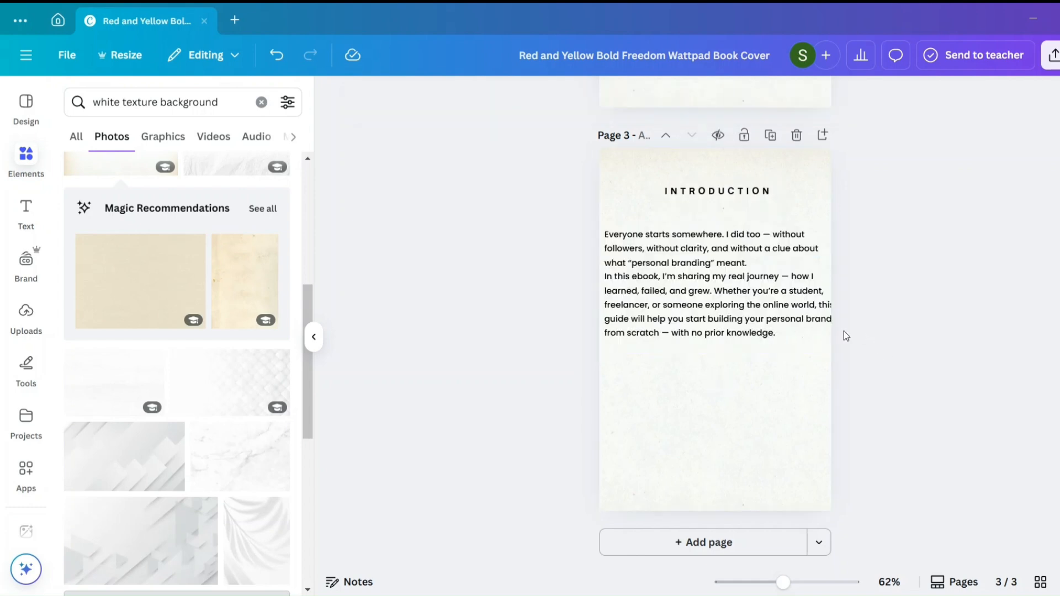
- Scale down and narrow the introduction body text box so it fits within the page, and set its font size to 12
{"action": "left_click_drag", "start_coordinate": [837, 351], "coordinate": [809, 345]}
{"action": "left_click_drag", "start_coordinate": [808, 294], "coordinate": [790, 308]}
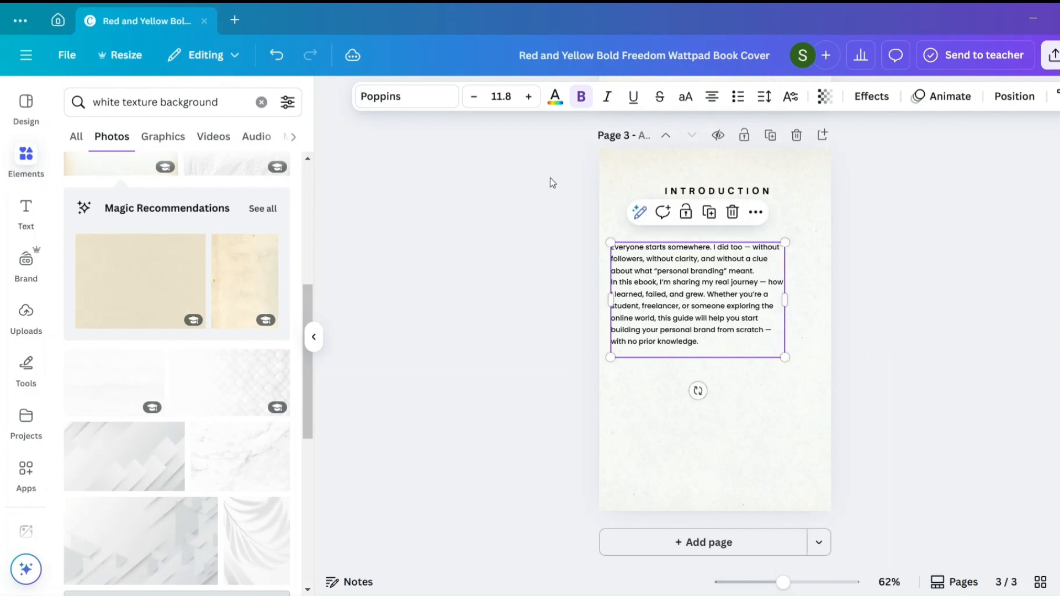
{"action": "left_click", "coordinate": [503, 96]}
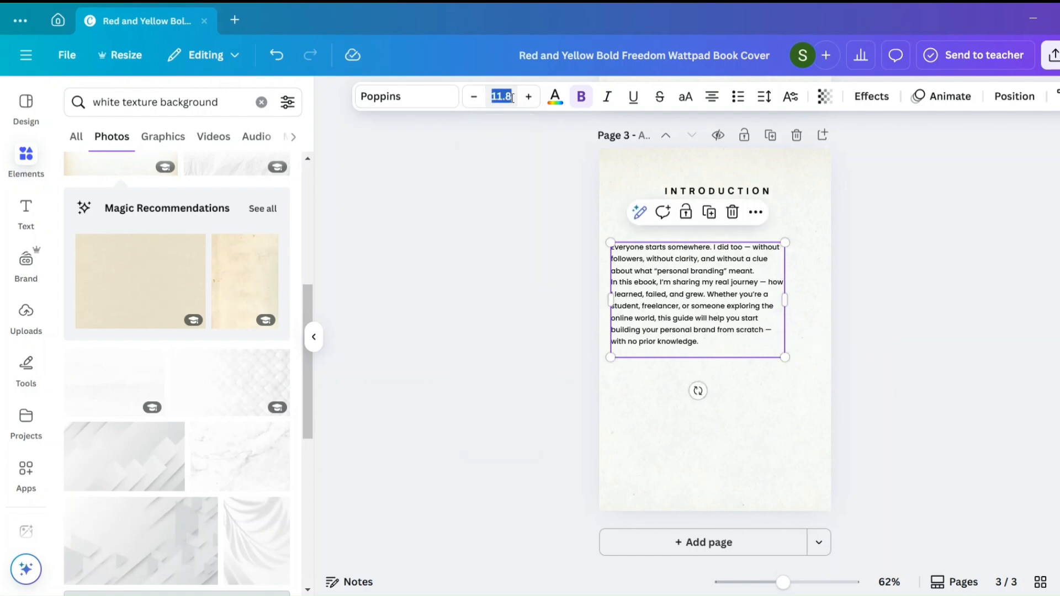
{"action": "type", "text": "12"}
{"action": "left_click", "coordinate": [685, 379]}
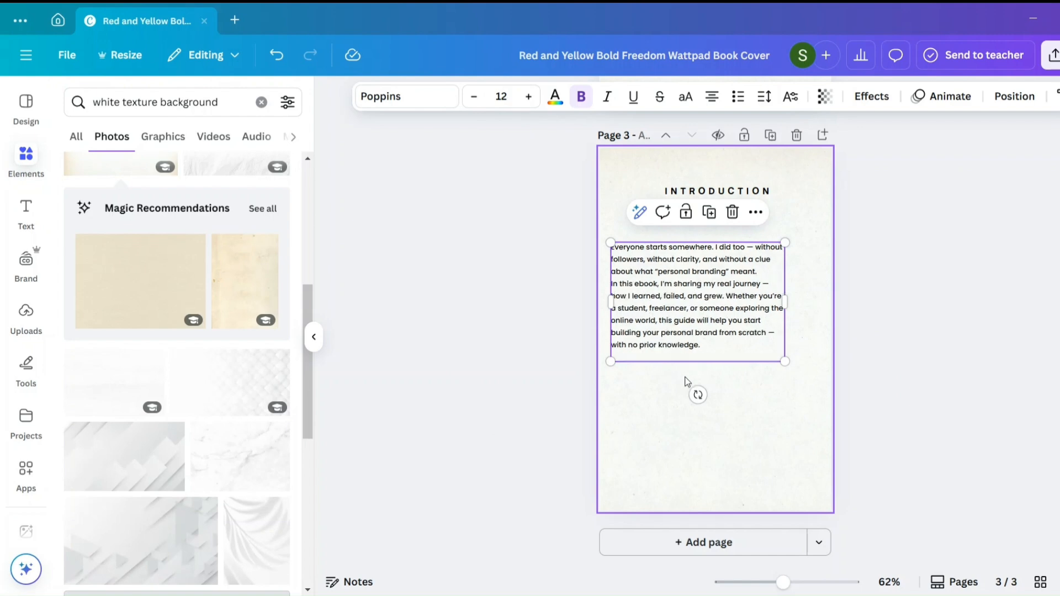
- Shift the introduction body text box toward the page's centre and widen it slightly
{"action": "left_click", "coordinate": [736, 339]}
{"action": "left_click_drag", "start_coordinate": [736, 339], "coordinate": [748, 339]}
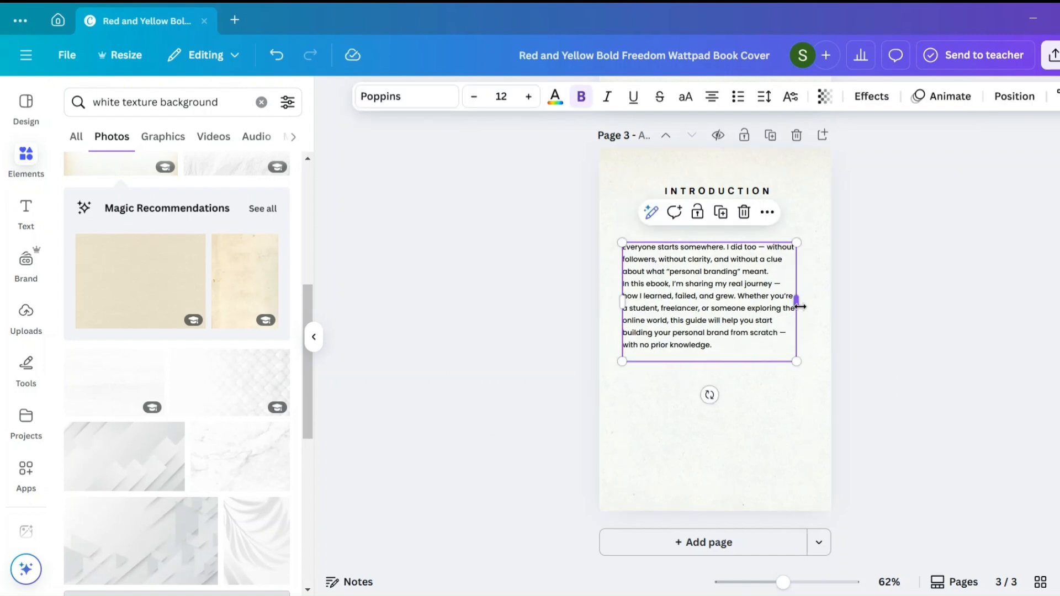
{"action": "left_click_drag", "start_coordinate": [798, 302], "coordinate": [810, 307]}
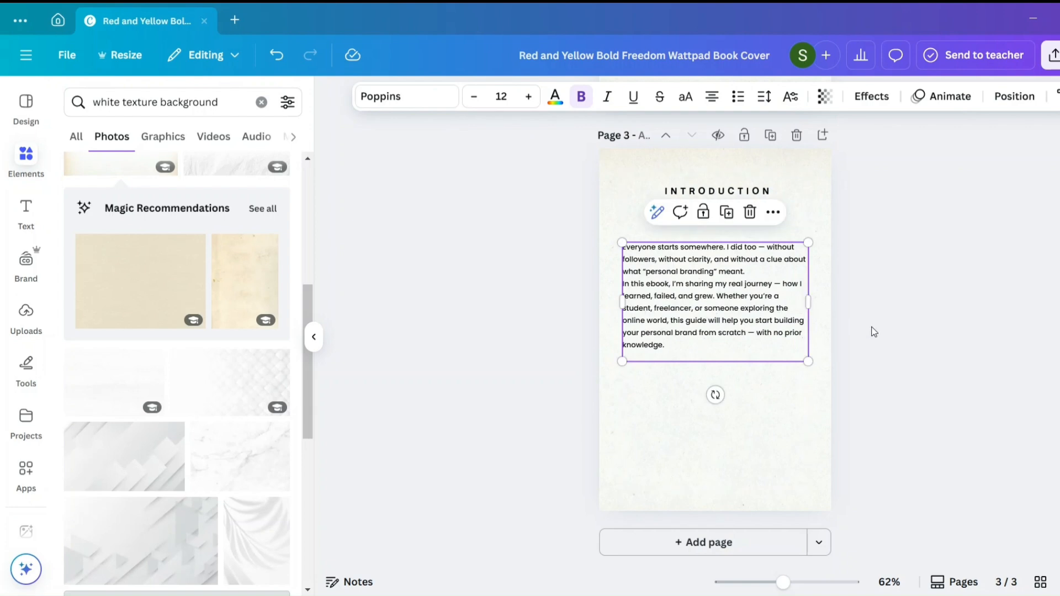
{"action": "left_click", "coordinate": [874, 332]}
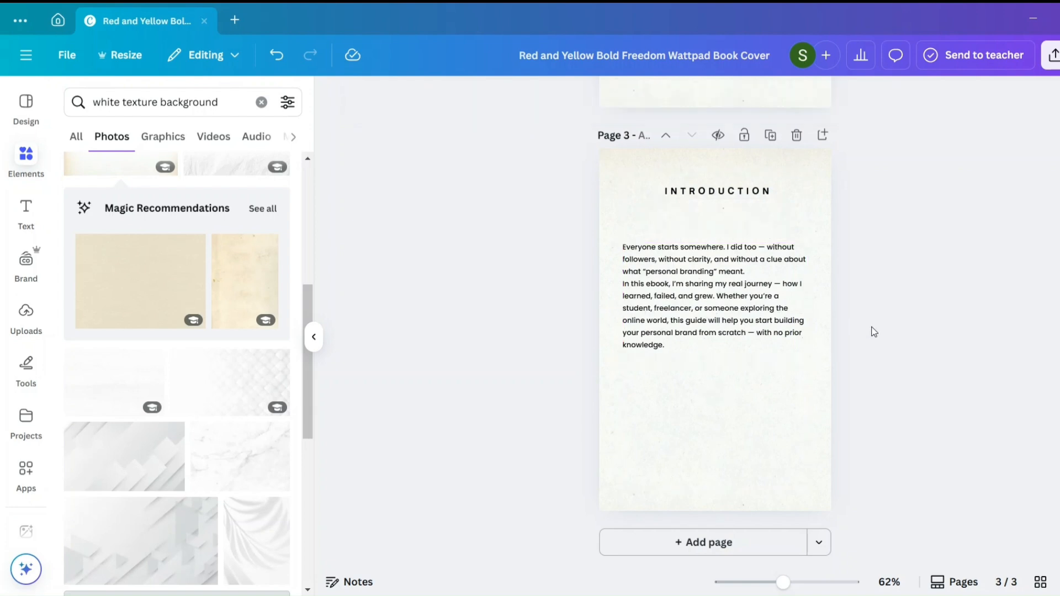
- Paste the "By the end of this book, you'll:" bullet list and closing line below the introduction paragraphs and left-align them
{"action": "left_click", "coordinate": [779, 290]}
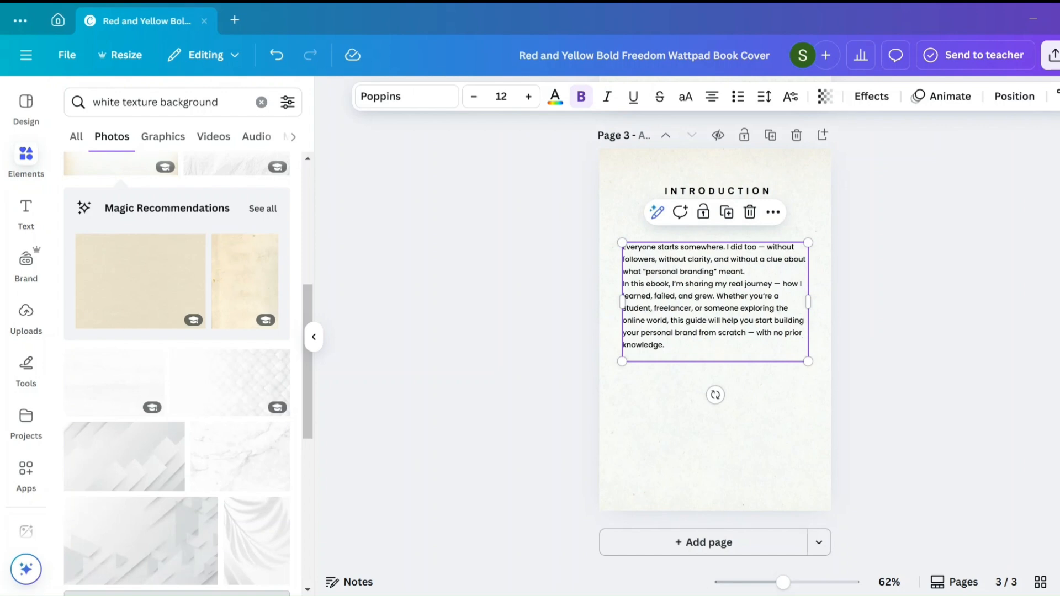
{"action": "left_click", "coordinate": [677, 595]}
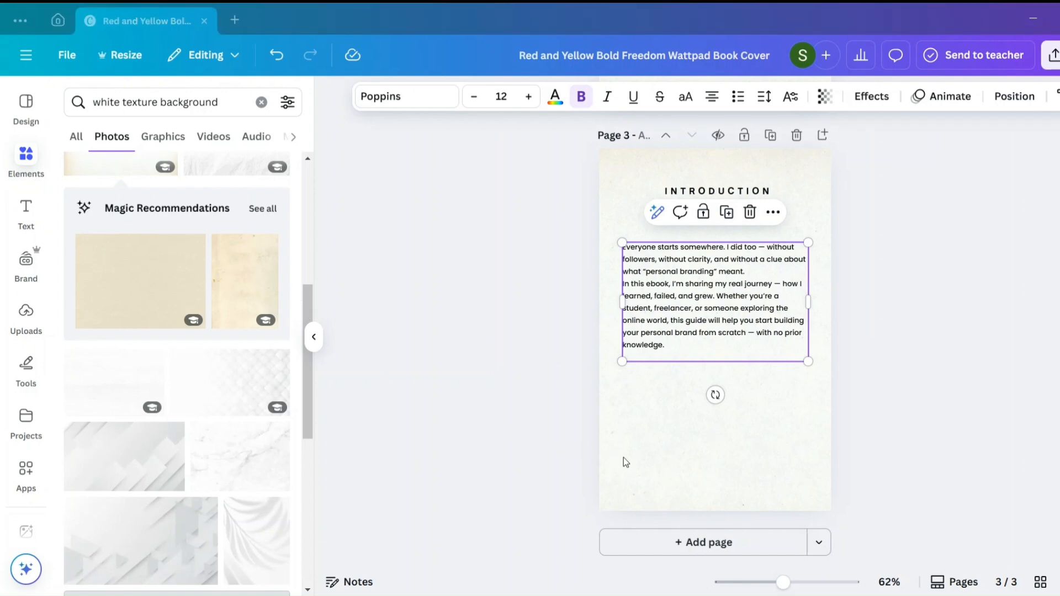
{"action": "left_click", "coordinate": [707, 595]}
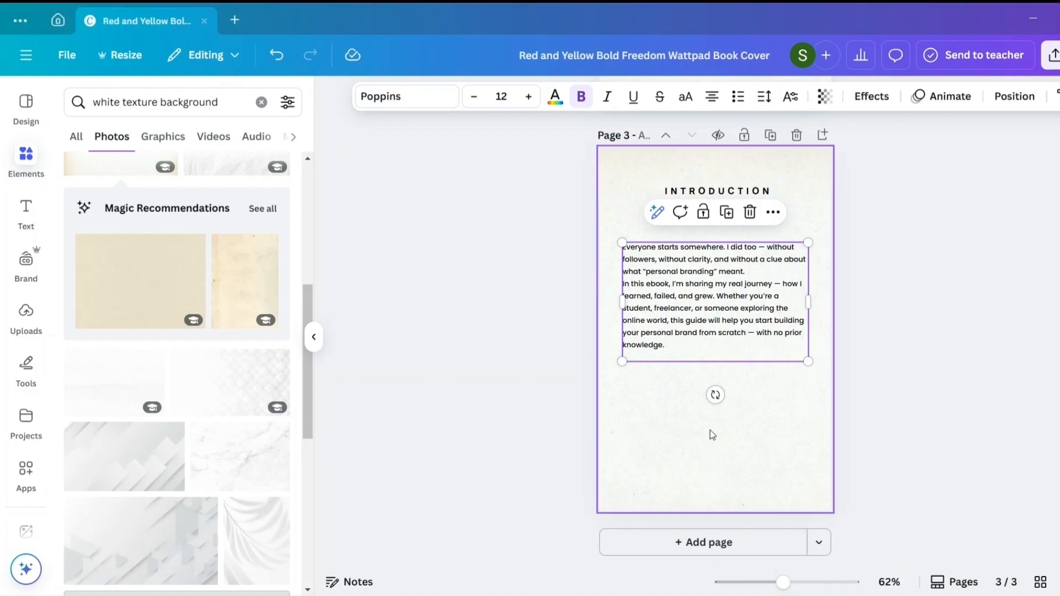
{"action": "left_click", "coordinate": [674, 357]}
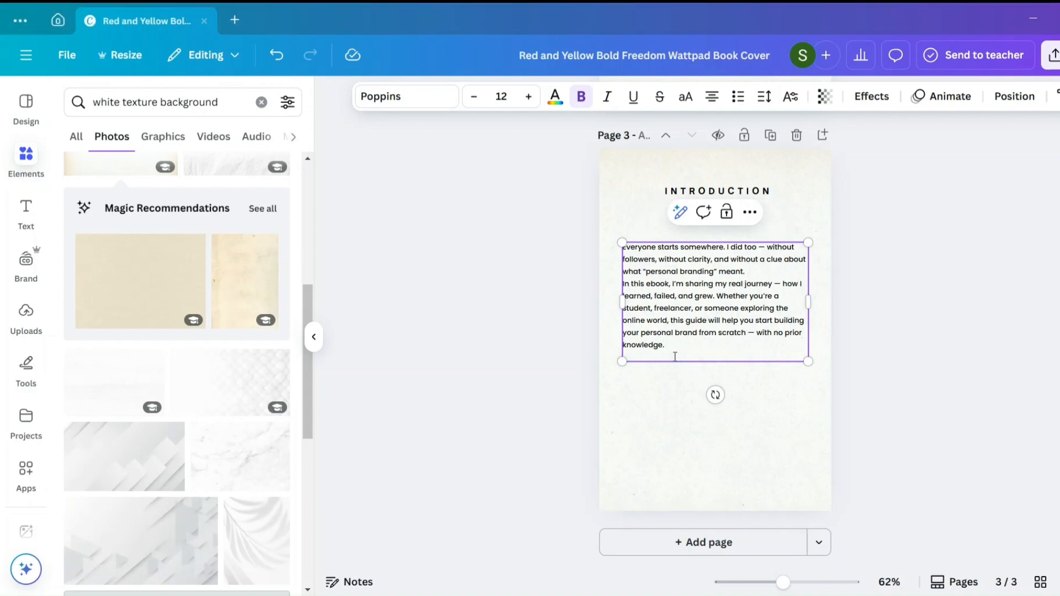
{"action": "type", "text": "By the end of this book, you'll: Understand what personal branding is Know how to discover your voice Build your online presence Create content with confidence Grow a brand that feels like you Let's begin your journey to becoming visible and valuable 🌱"}
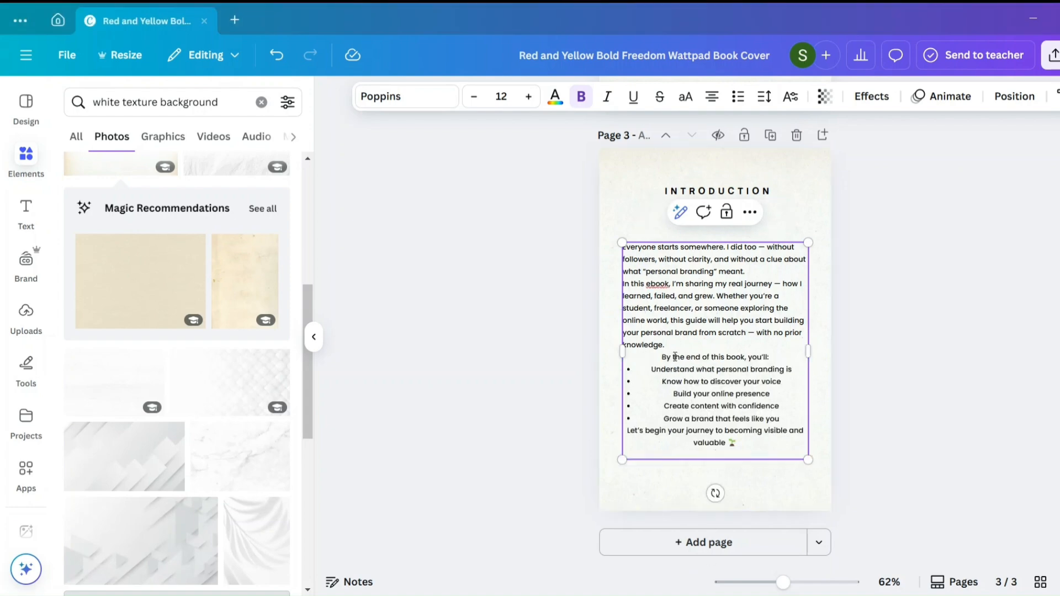
{"action": "left_click_drag", "start_coordinate": [640, 354], "coordinate": [738, 445]}
{"action": "left_click", "coordinate": [711, 104]}
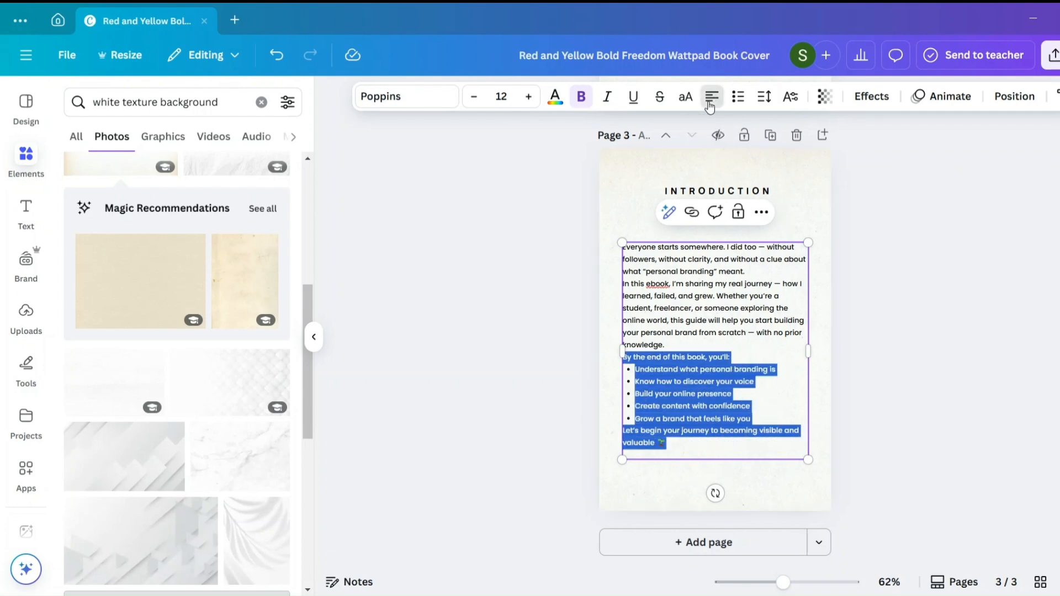
- Set the line "By the end of this book, you'll:" to Poppins SemiBold
{"action": "left_click_drag", "start_coordinate": [735, 356], "coordinate": [622, 309]}
{"action": "left_click_drag", "start_coordinate": [615, 353], "coordinate": [624, 357]}
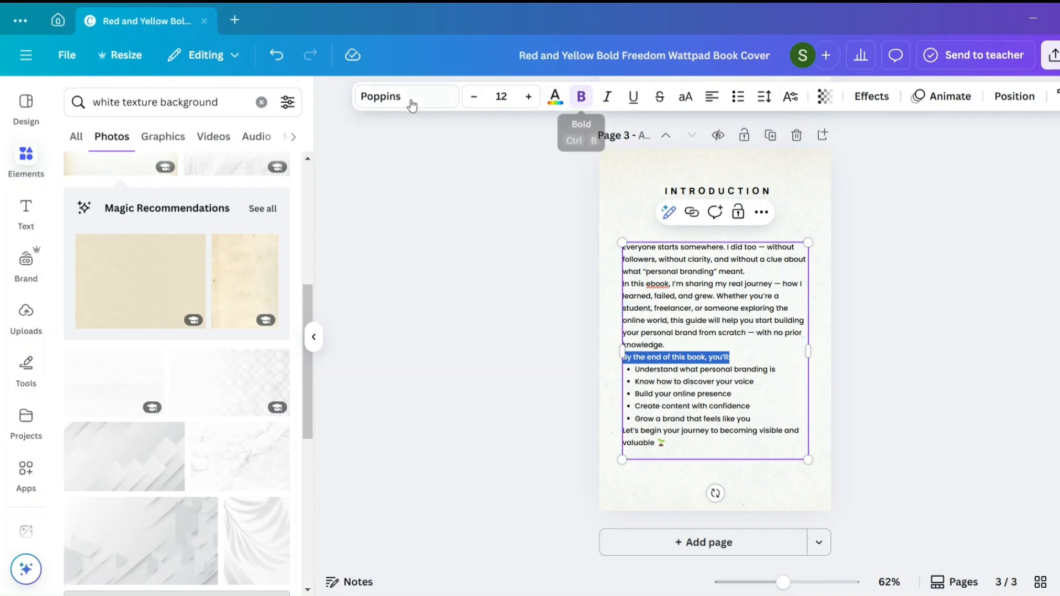
{"action": "left_click", "coordinate": [389, 106]}
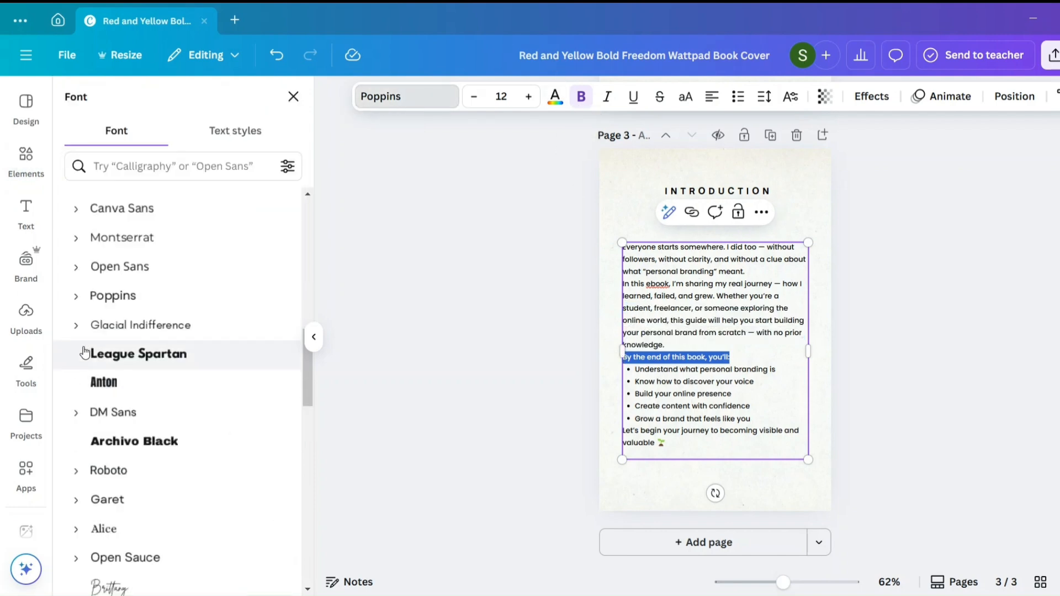
{"action": "left_click", "coordinate": [75, 296]}
{"action": "scroll", "coordinate": [143, 496], "scroll_direction": "down", "scroll_amount": 1}
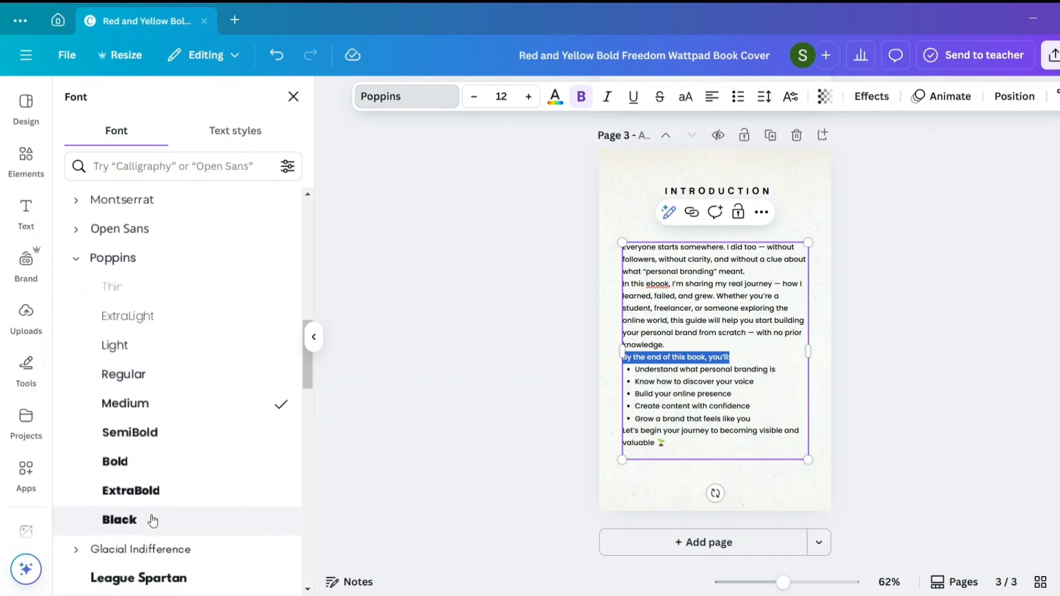
{"action": "left_click", "coordinate": [158, 460]}
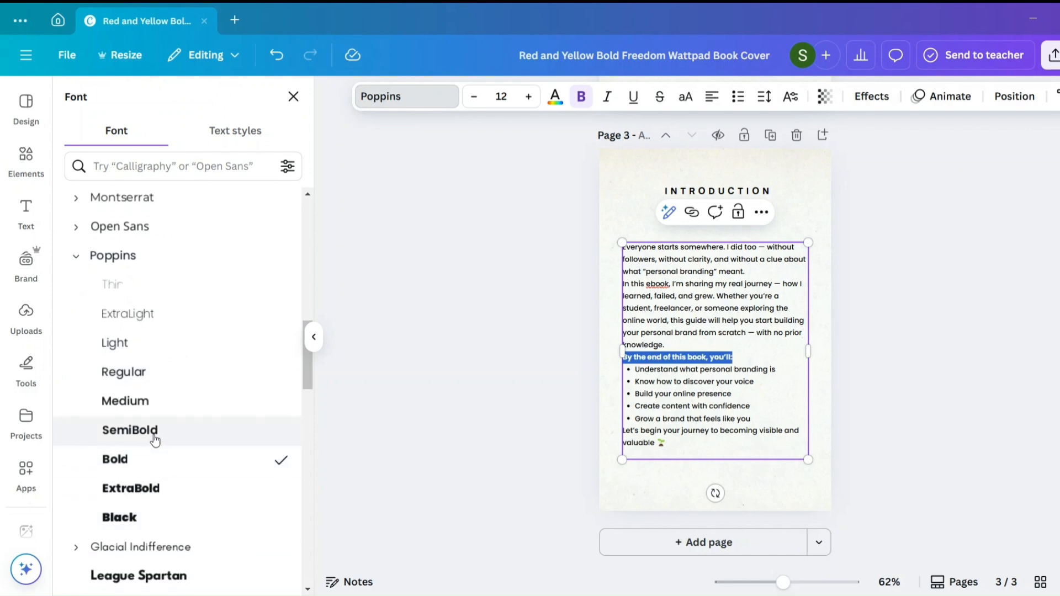
{"action": "left_click", "coordinate": [154, 432]}
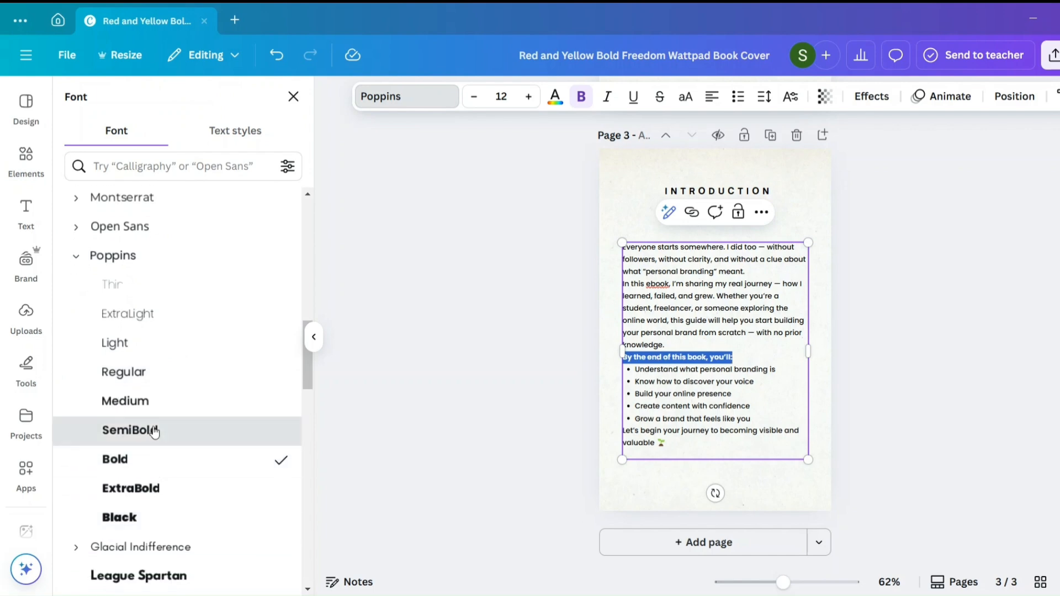
{"action": "left_click", "coordinate": [799, 421]}
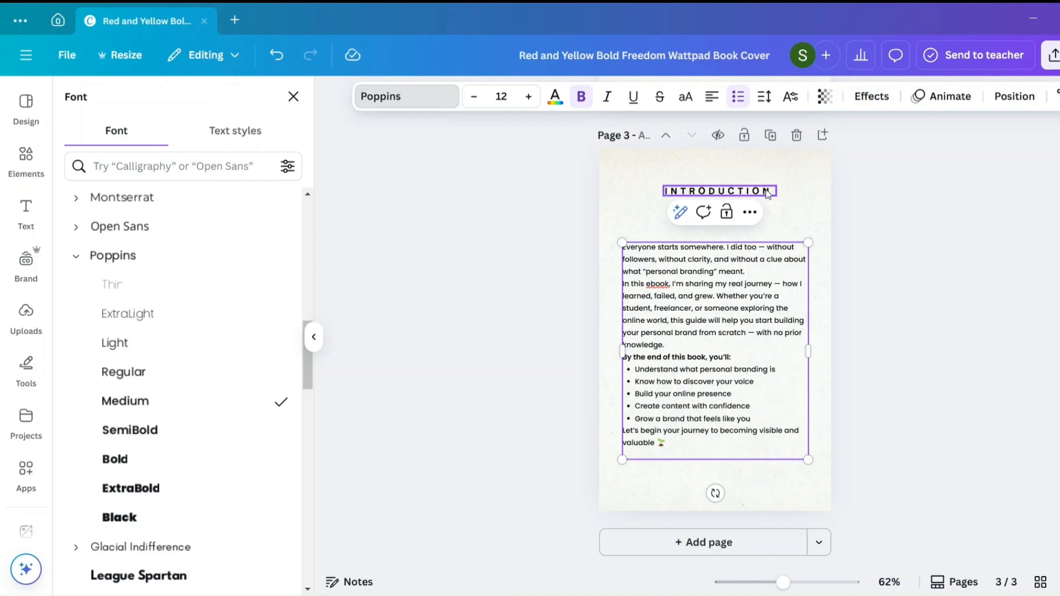
- Move the "Introduction" heading down to just above the body text and centre it horizontally on the page
{"action": "left_click_drag", "start_coordinate": [768, 193], "coordinate": [765, 212]}
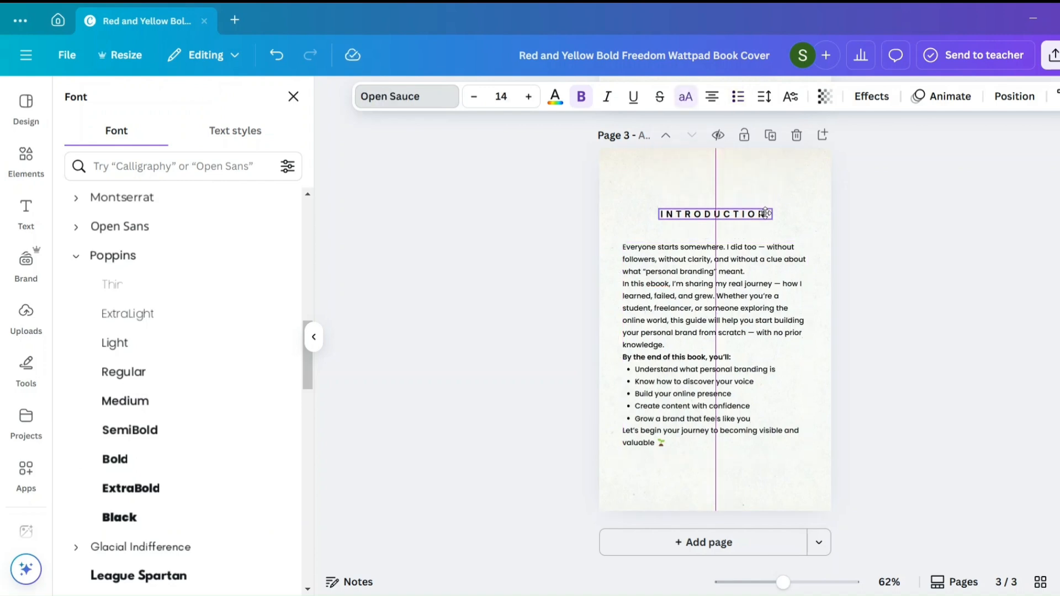
{"action": "left_click_drag", "start_coordinate": [765, 214], "coordinate": [759, 219]}
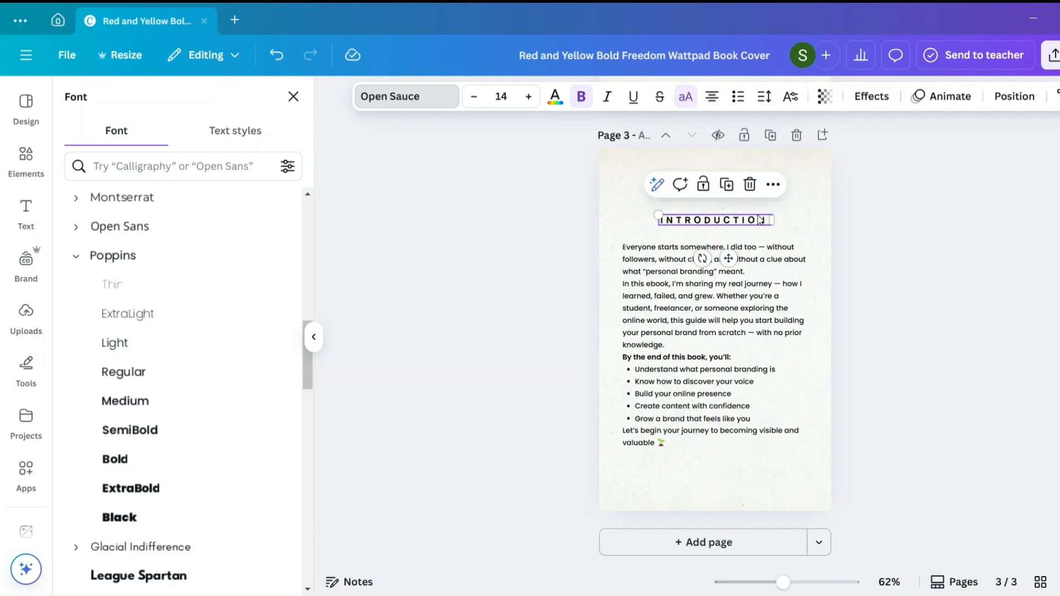
{"action": "left_click", "coordinate": [810, 225]}
{"action": "left_click", "coordinate": [787, 303]}
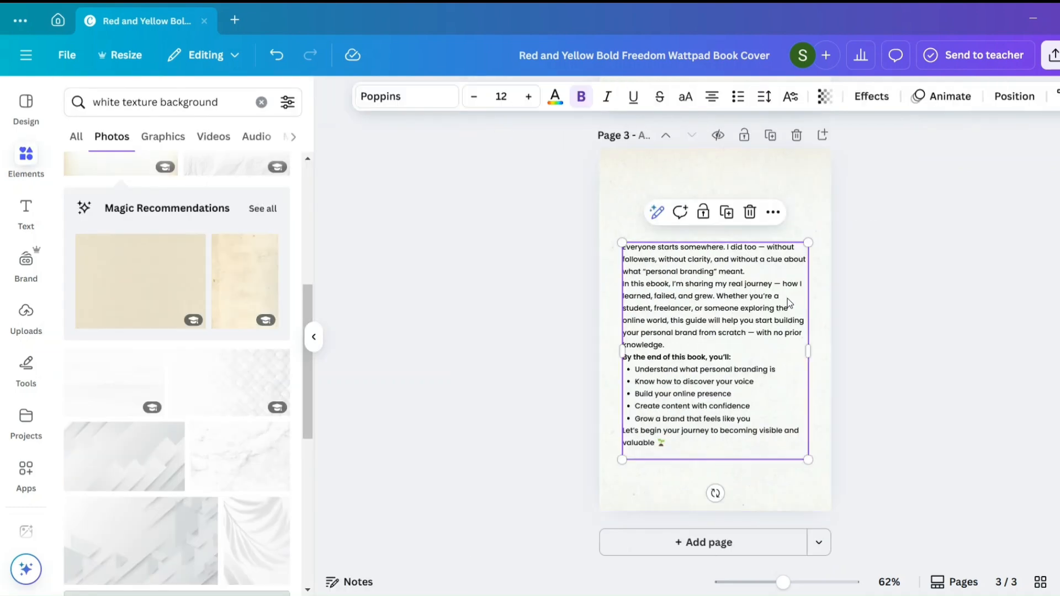
{"action": "left_click", "coordinate": [859, 433]}
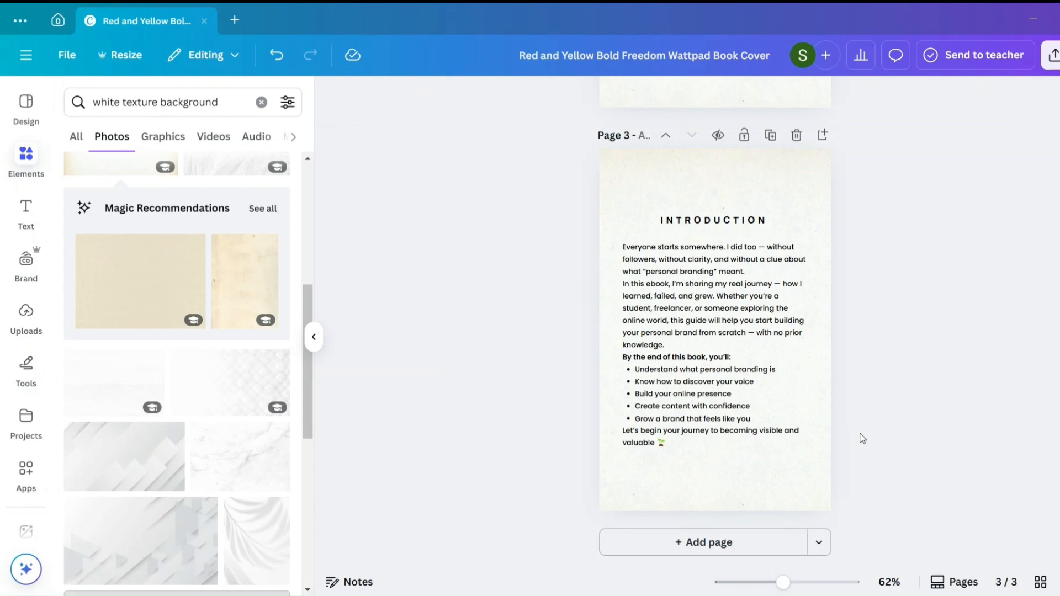
{"action": "left_click", "coordinate": [712, 220]}
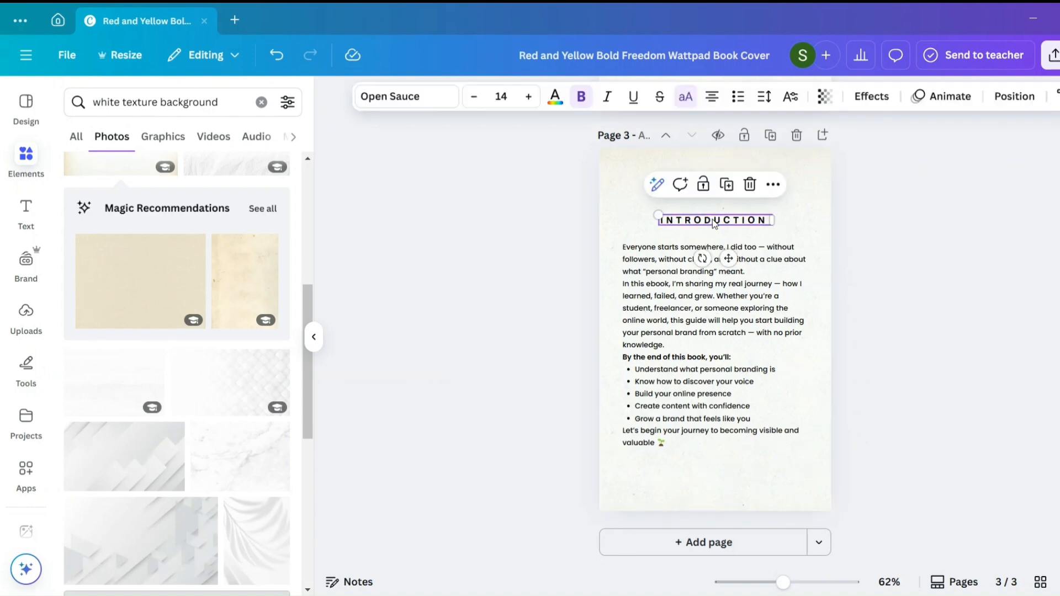
{"action": "left_click", "coordinate": [836, 323]}
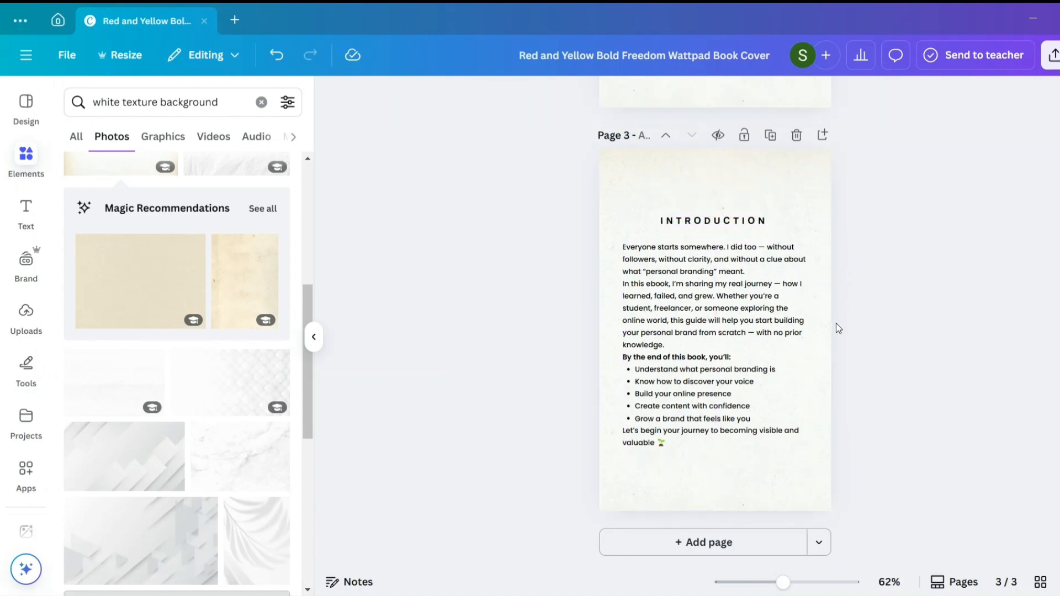
- Duplicate the finished introduction page (page 3)
{"action": "scroll", "coordinate": [798, 255], "scroll_direction": "up", "scroll_amount": 5}
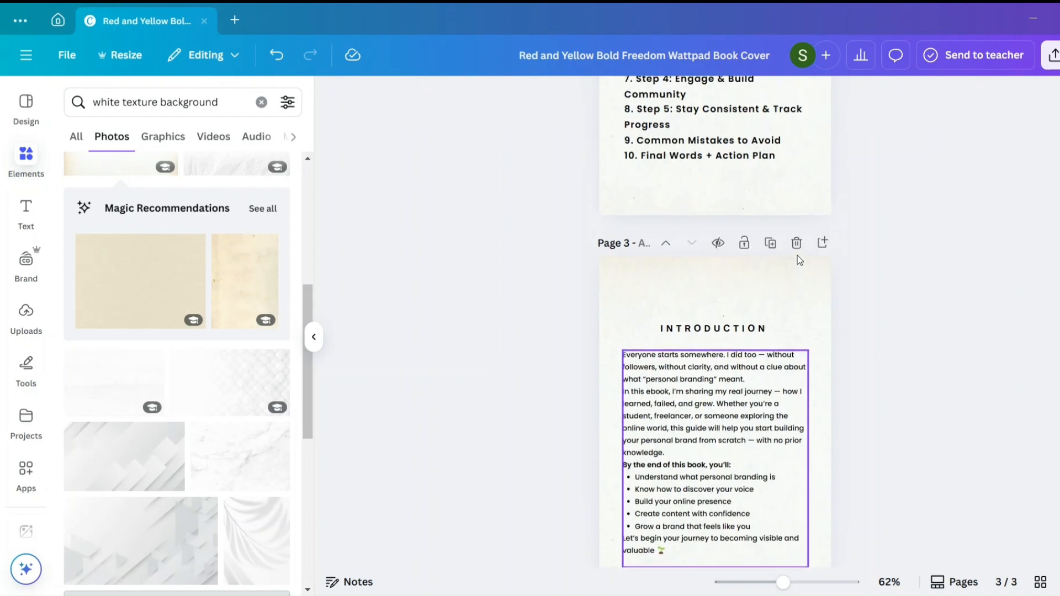
{"action": "scroll", "coordinate": [797, 255], "scroll_direction": "down", "scroll_amount": 5}
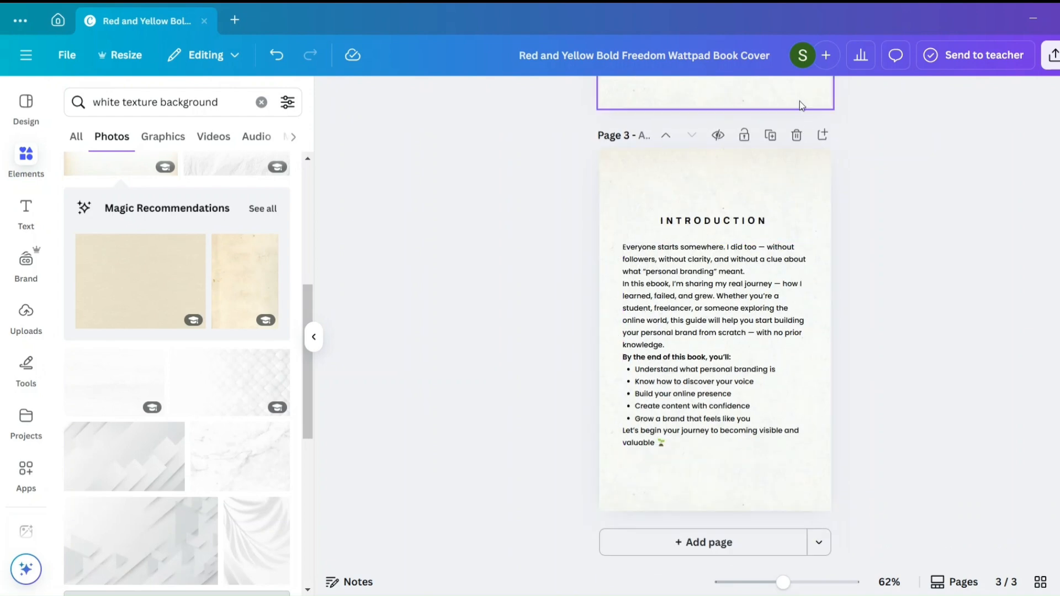
{"action": "left_click", "coordinate": [770, 135]}
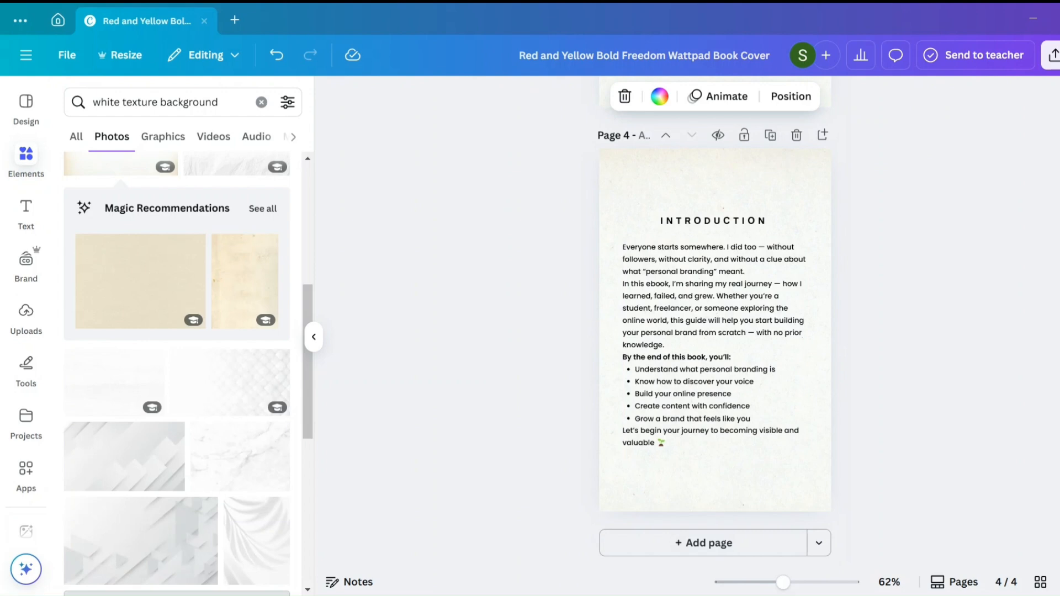
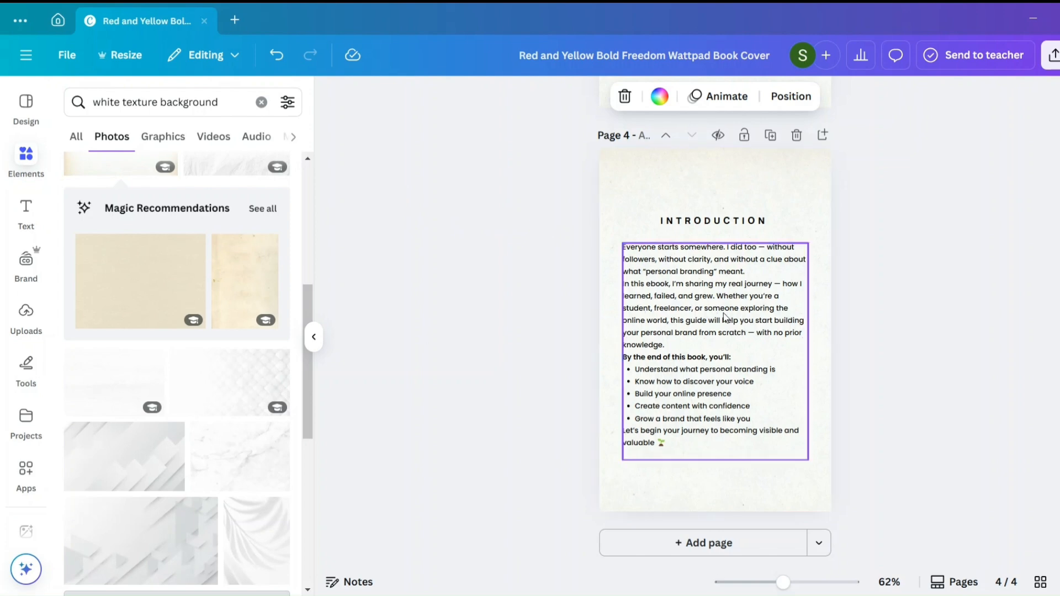
- Replace the page 4 heading with "Chapter 1: What is Personal Branding?" and narrow its text box
{"action": "left_click", "coordinate": [711, 221]}
{"action": "left_click", "coordinate": [711, 221]}
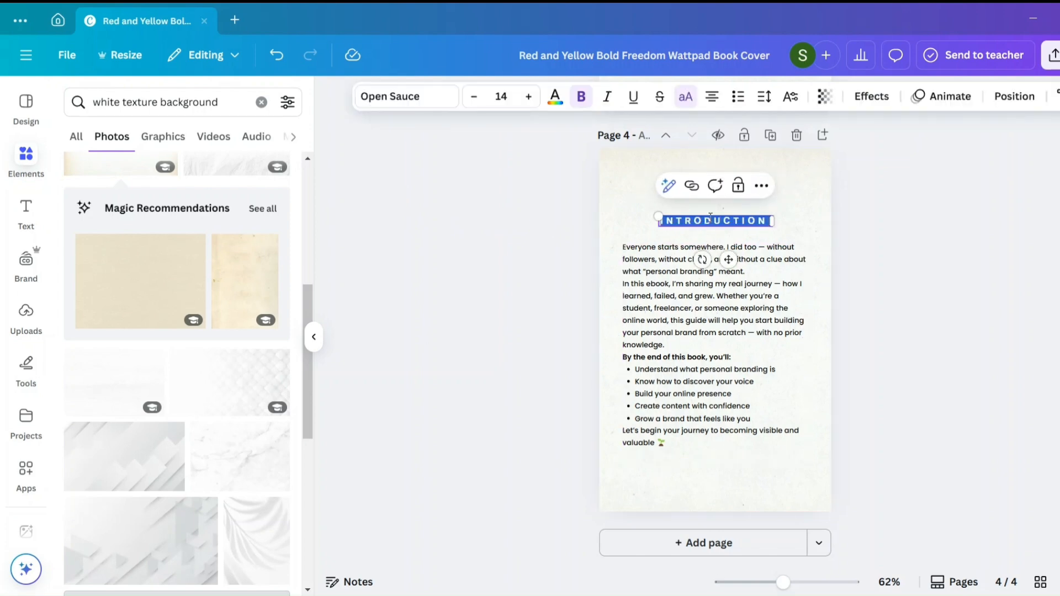
{"action": "type", "text": "CHAPTER 1: WHAT IS PERSONAL BRANDING?"}
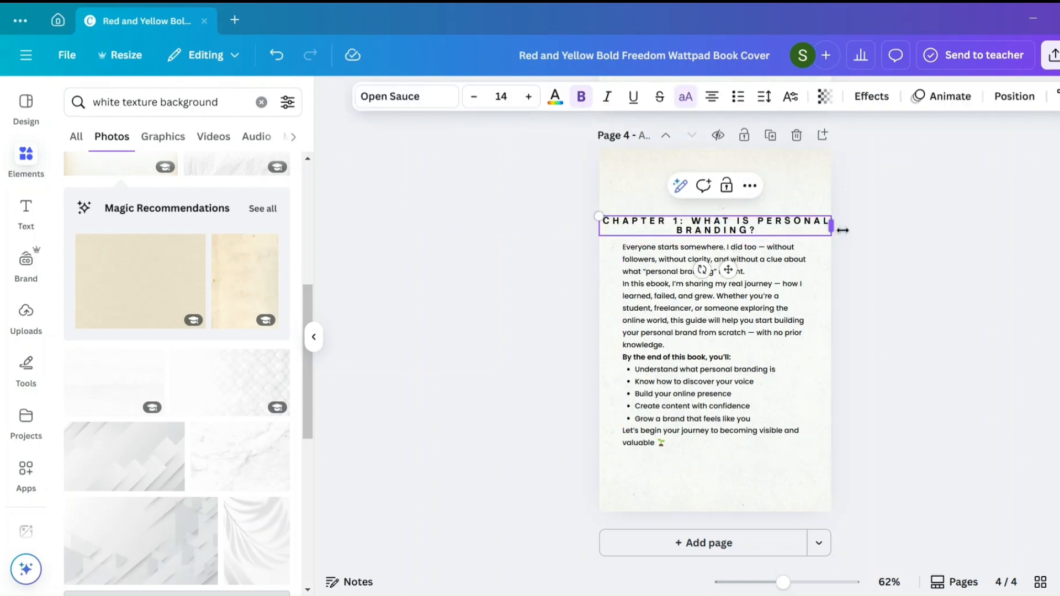
{"action": "left_click_drag", "start_coordinate": [832, 226], "coordinate": [795, 226]}
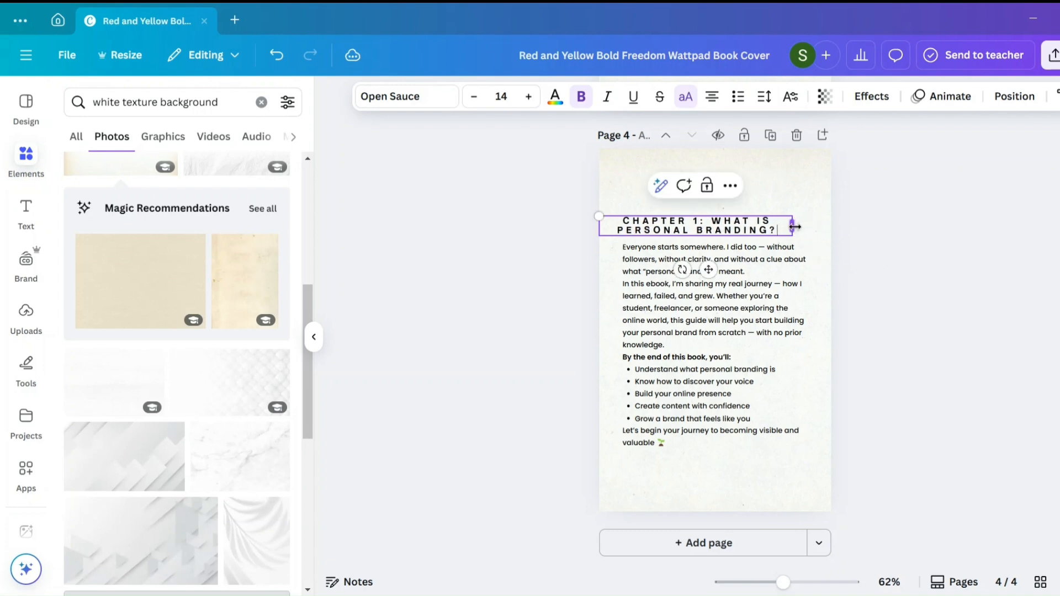
- Cut the heading down to "Chapter 1:", shrink its text box to fit and move it up, aligned near the body text's left edge
{"action": "left_click_drag", "start_coordinate": [706, 223], "coordinate": [780, 234]}
{"action": "key", "text": "ctrl+c"}
{"action": "key", "text": "BackSpace"}
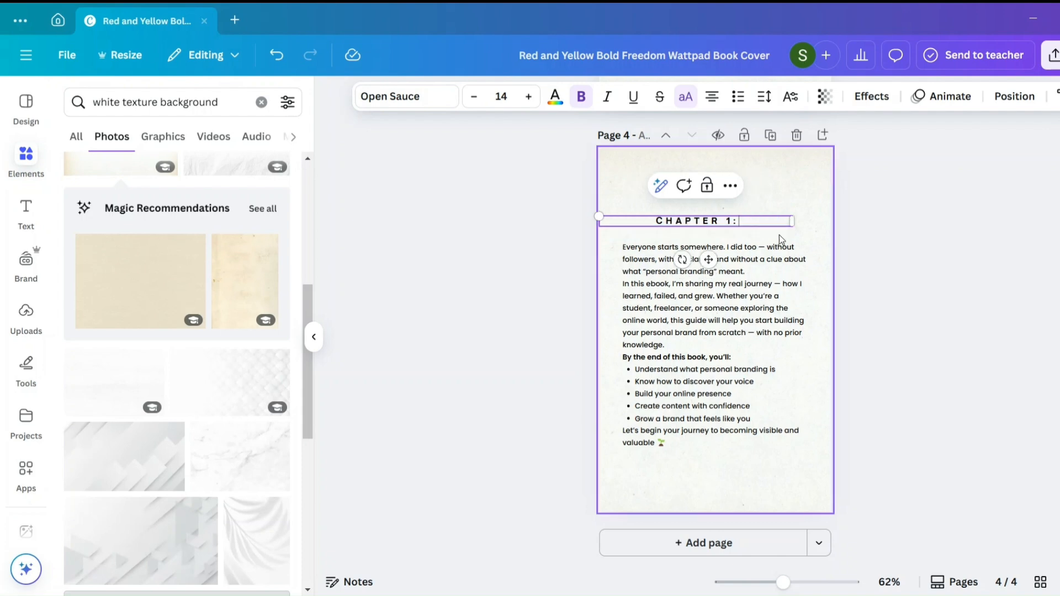
{"action": "left_click_drag", "start_coordinate": [795, 221], "coordinate": [687, 222]}
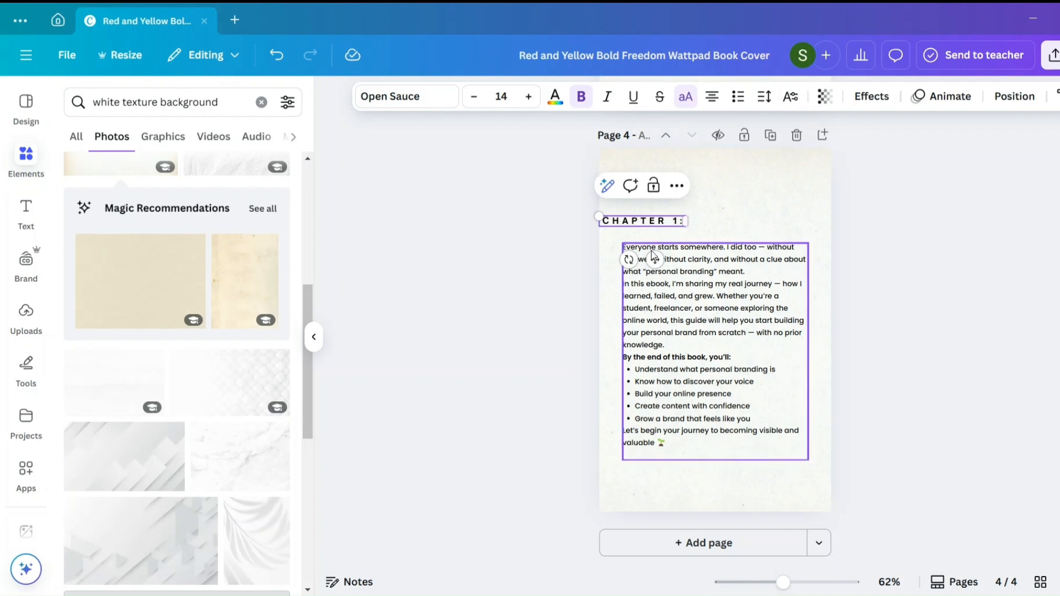
{"action": "left_click_drag", "start_coordinate": [654, 259], "coordinate": [674, 243]}
- Paste "What is Personal Branding?" as a separate text box and place it between "Chapter 1:" and the body text
{"action": "right_click", "coordinate": [720, 225]}
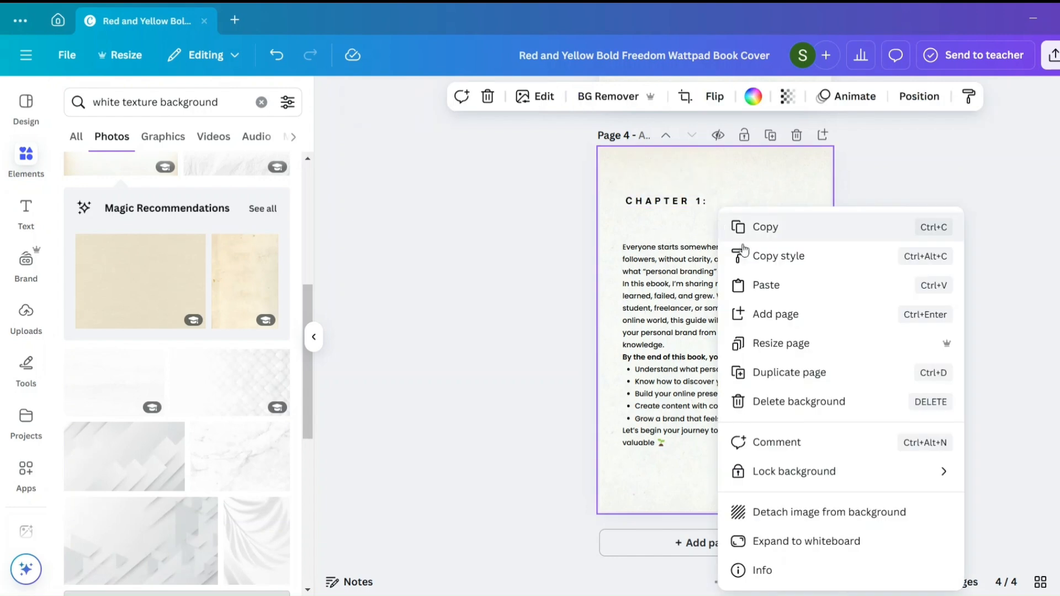
{"action": "left_click", "coordinate": [764, 285]}
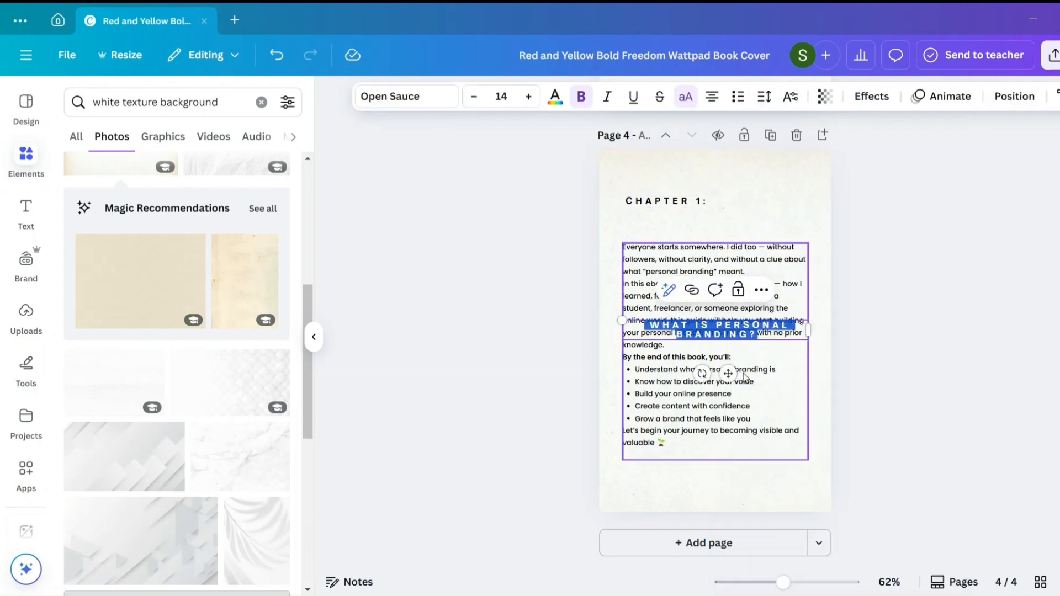
{"action": "left_click_drag", "start_coordinate": [728, 373], "coordinate": [733, 269]}
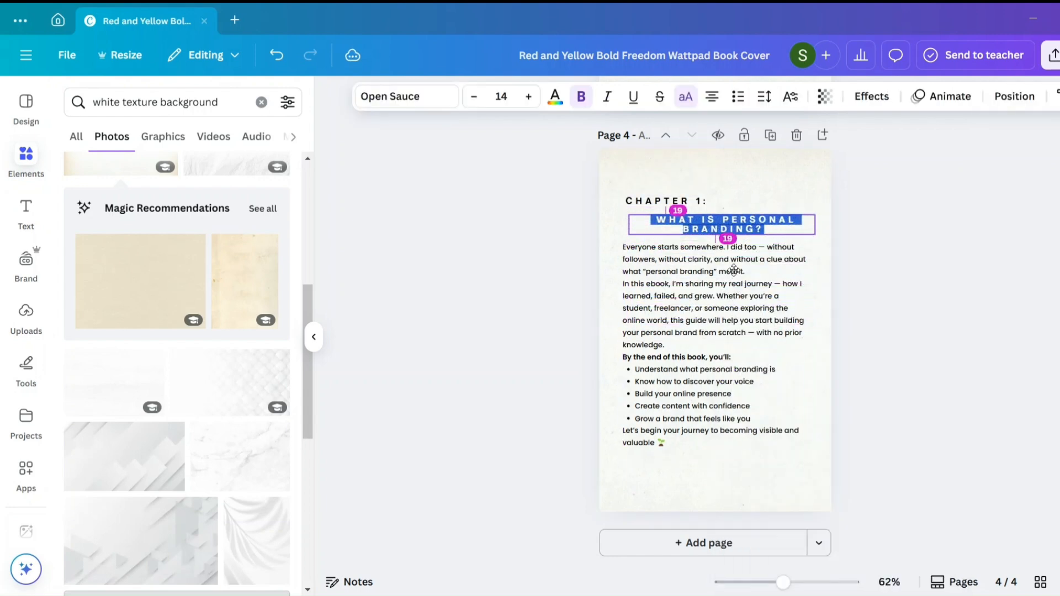
- Shift the body text slightly down and the "Chapter 1:" label slightly up to make room around the chapter title
{"action": "left_click", "coordinate": [719, 361]}
{"action": "left_click_drag", "start_coordinate": [718, 359], "coordinate": [718, 369]}
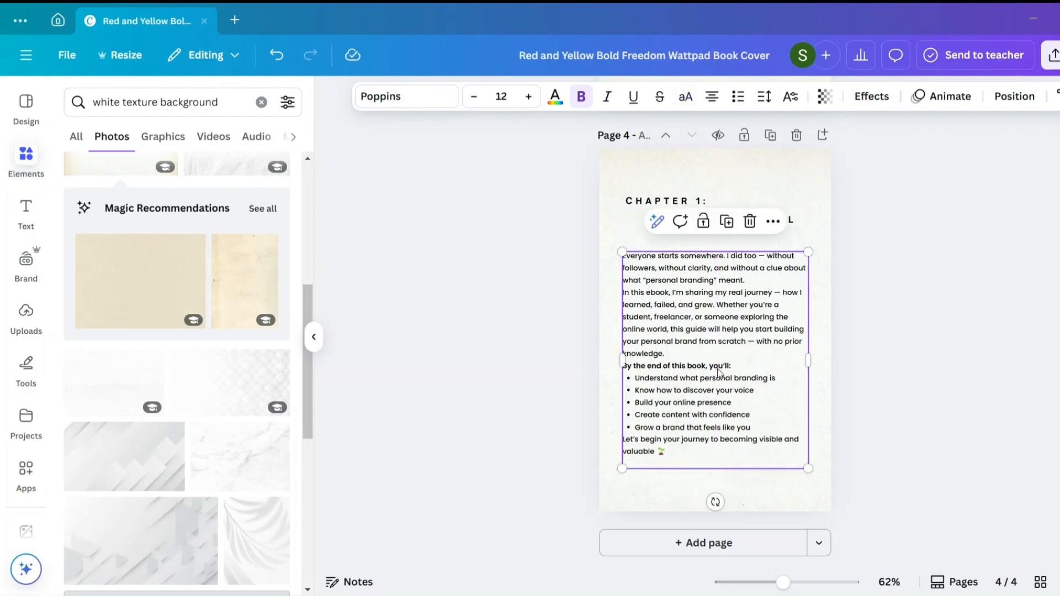
{"action": "left_click", "coordinate": [931, 267]}
{"action": "left_click", "coordinate": [707, 204]}
{"action": "left_click_drag", "start_coordinate": [707, 205], "coordinate": [695, 192]}
- Give the chapter title letter spacing 211 and line spacing 1.4, then enlarge it to size 17.3 and centre it on the page
{"action": "left_click", "coordinate": [679, 226]}
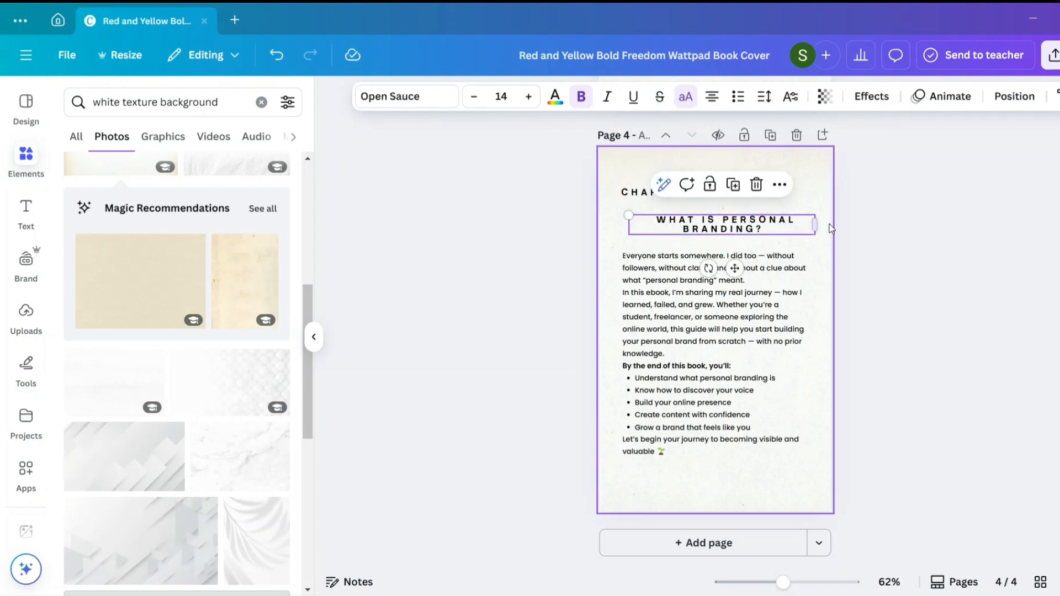
{"action": "left_click_drag", "start_coordinate": [815, 224], "coordinate": [784, 221]}
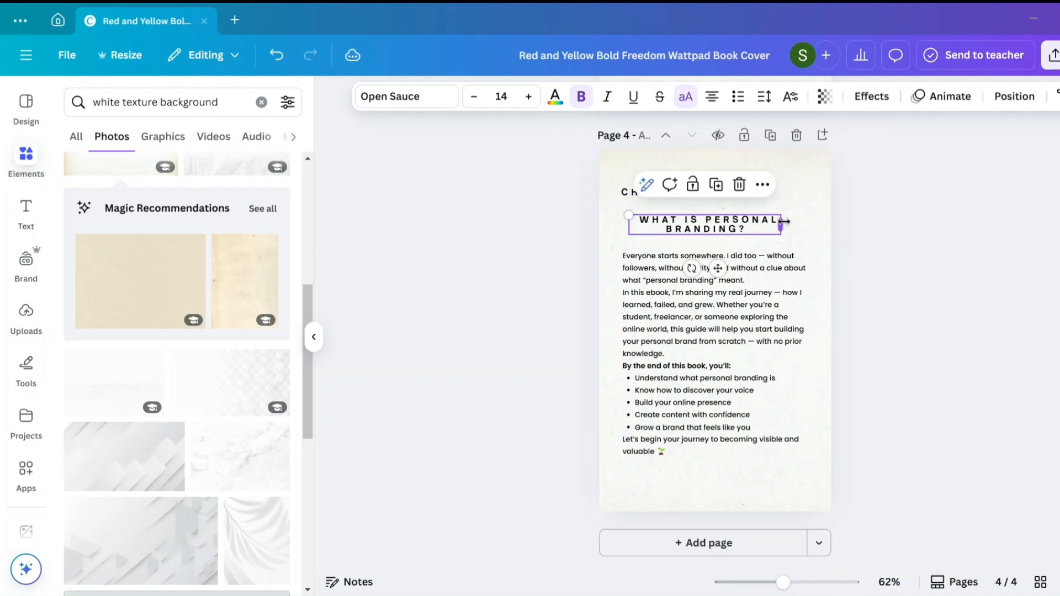
{"action": "left_click", "coordinate": [764, 97]}
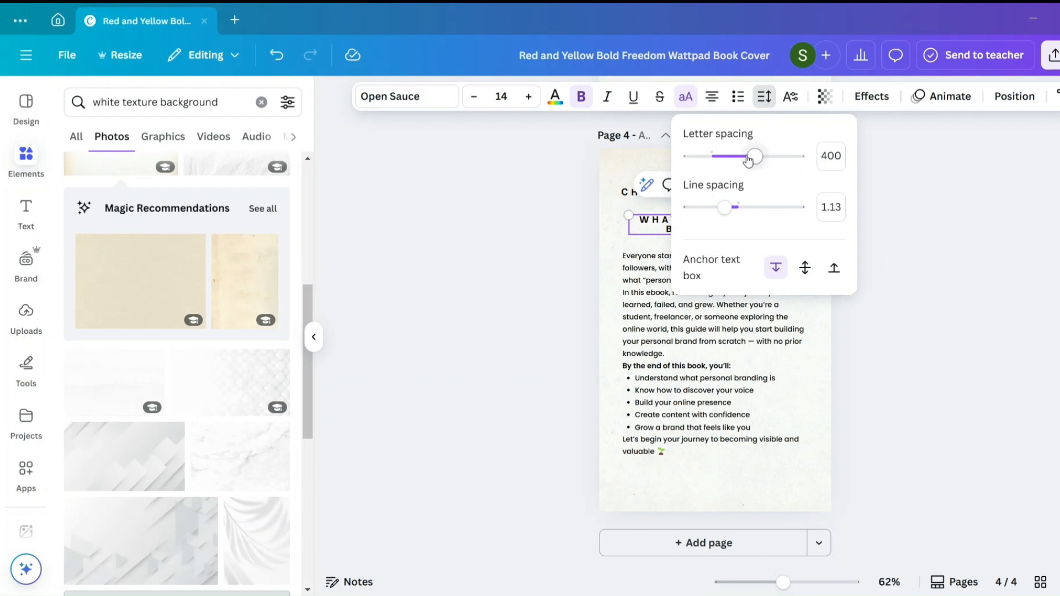
{"action": "left_click_drag", "start_coordinate": [748, 160], "coordinate": [733, 158]}
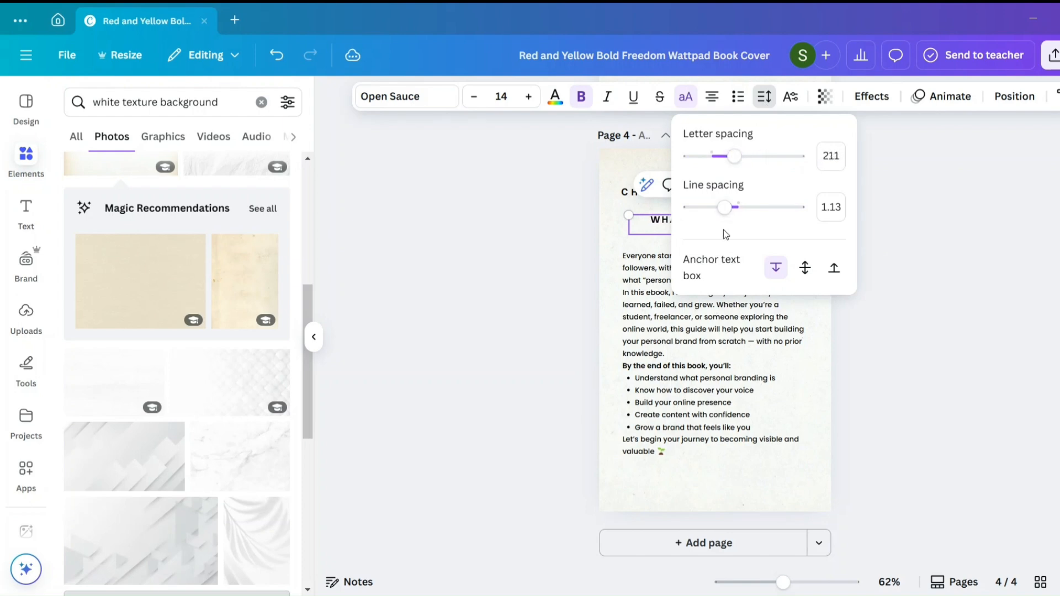
{"action": "left_click_drag", "start_coordinate": [725, 207], "coordinate": [739, 209]}
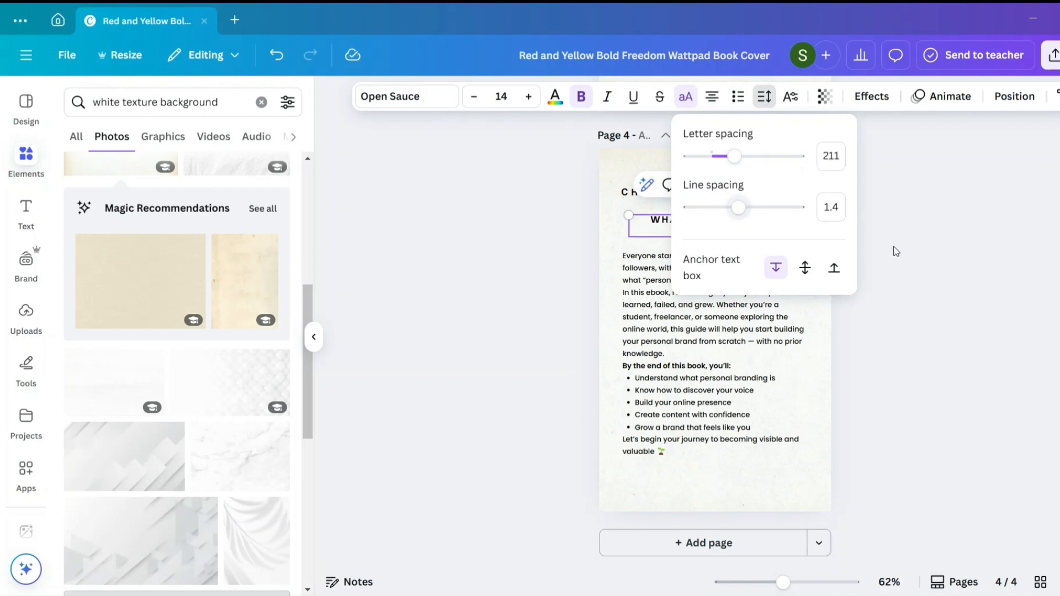
{"action": "left_click", "coordinate": [896, 251]}
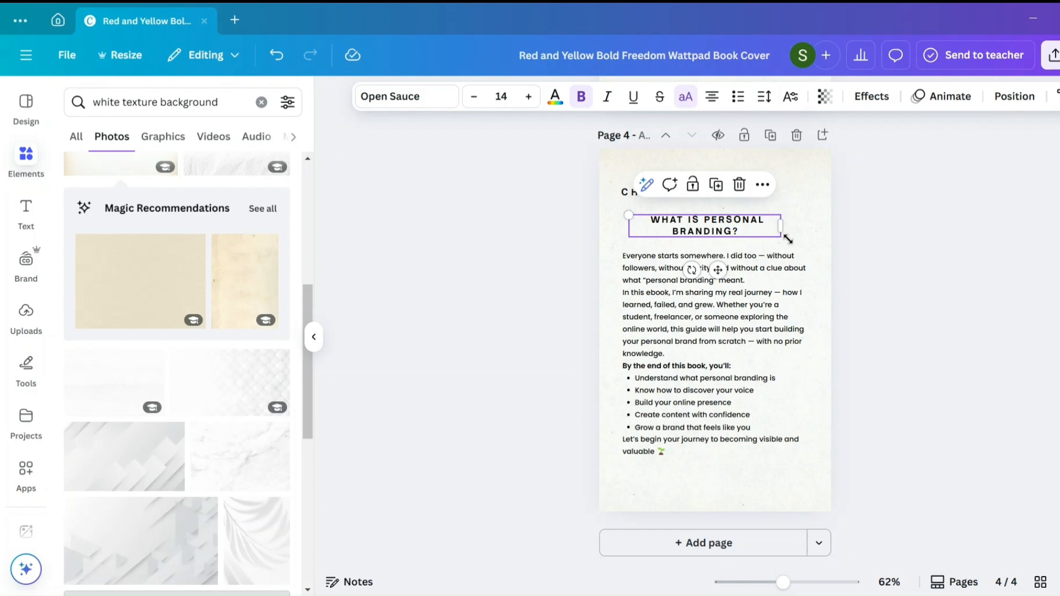
{"action": "mouse_move", "coordinate": [788, 238]}
{"action": "left_mouse_down"}
{"action": "mouse_move", "coordinate": [816, 243]}
{"action": "mouse_move", "coordinate": [815, 232]}
{"action": "mouse_move", "coordinate": [775, 227]}
{"action": "left_mouse_up"}
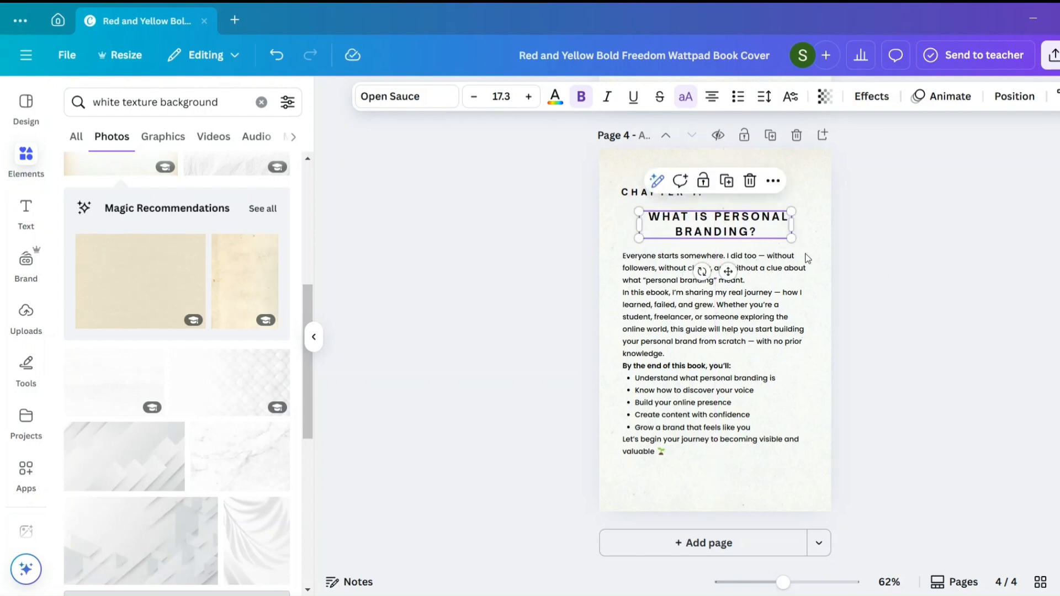
{"action": "left_click", "coordinate": [844, 287]}
- Move the "Chapter 1:" label closer above the chapter title and remove its bold formatting
{"action": "left_click_drag", "start_coordinate": [688, 202], "coordinate": [690, 208]}
{"action": "left_click", "coordinate": [581, 97]}
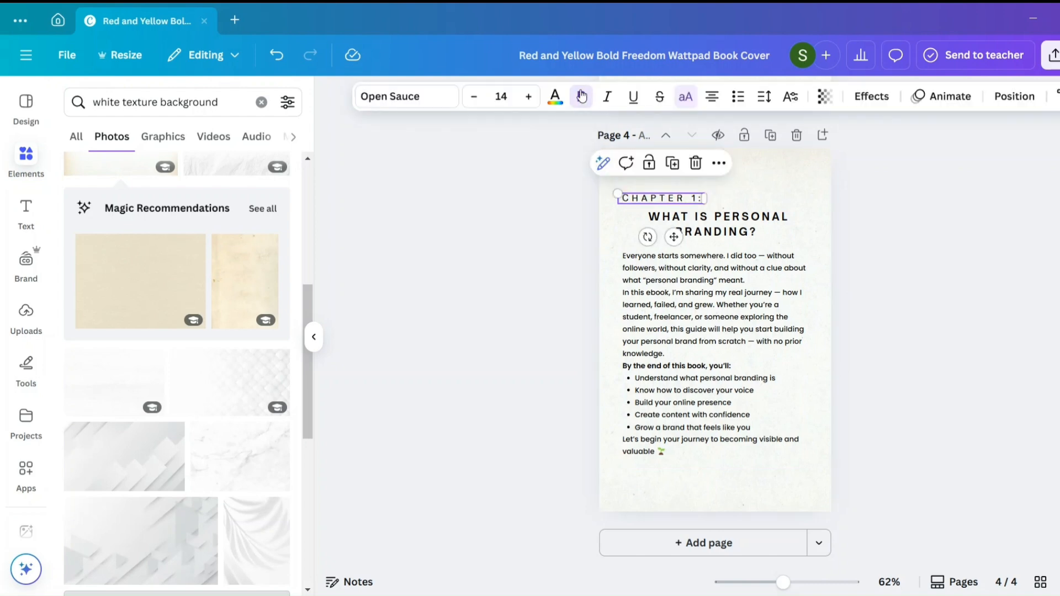
{"action": "left_click", "coordinate": [884, 266]}
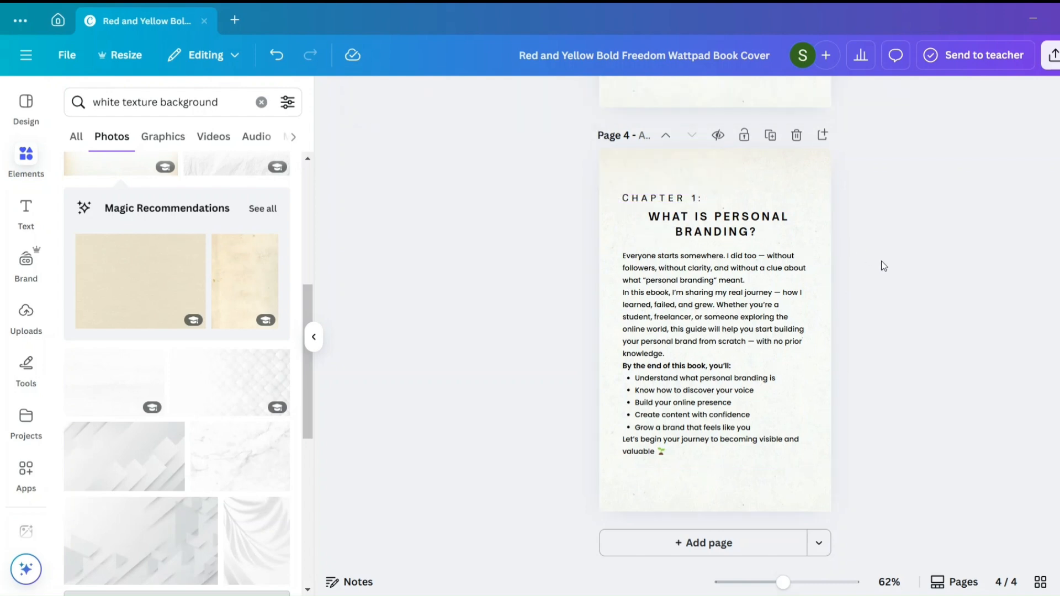
{"action": "left_click", "coordinate": [669, 194]}
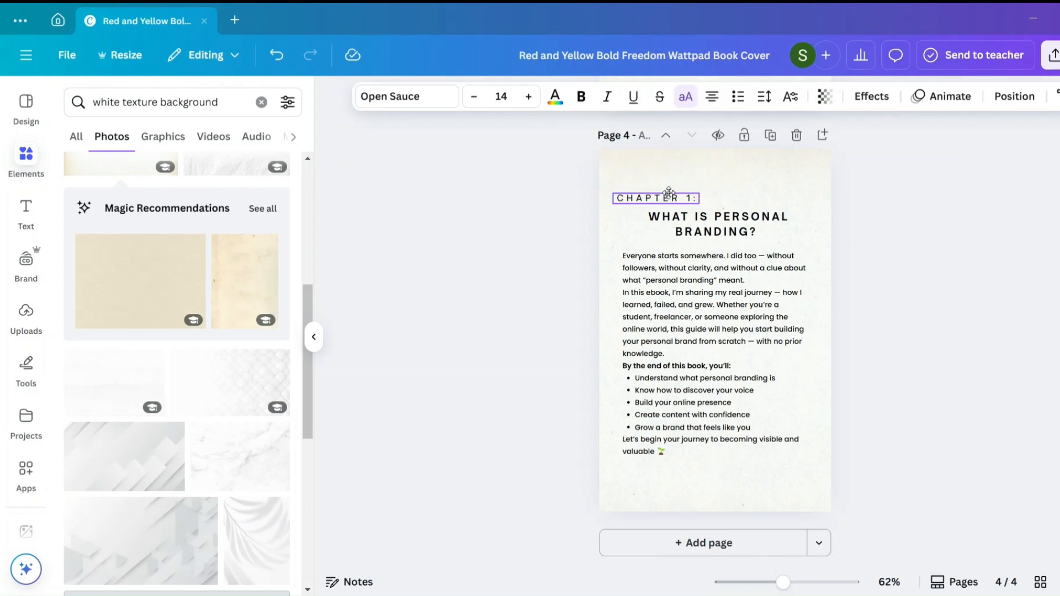
{"action": "left_click_drag", "start_coordinate": [669, 193], "coordinate": [671, 192]}
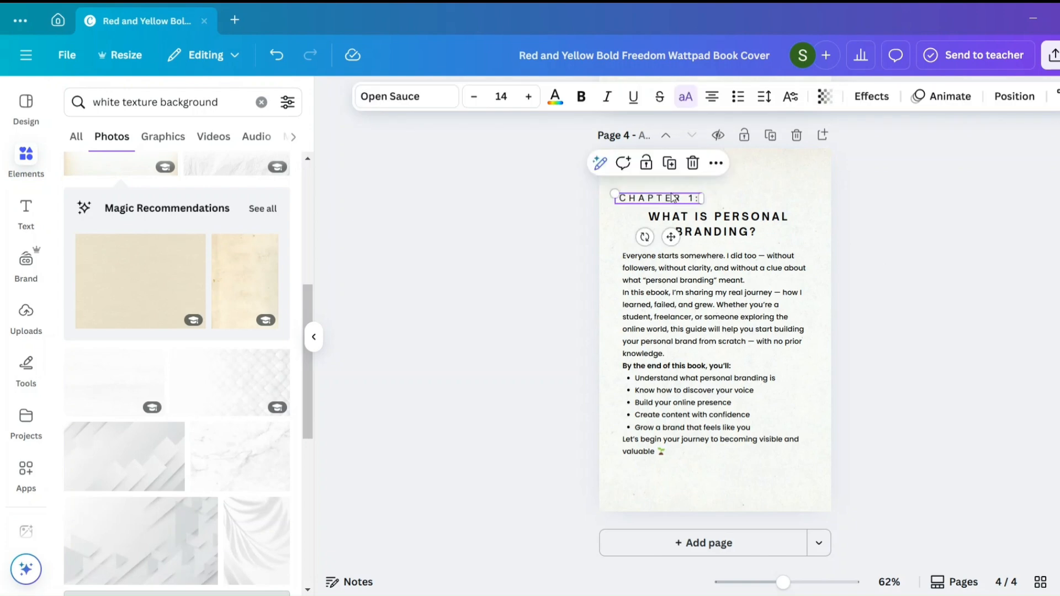
- Reduce the "Chapter 1:" label's letter spacing to 263 and narrow its text box to fit
{"action": "left_click", "coordinate": [764, 97]}
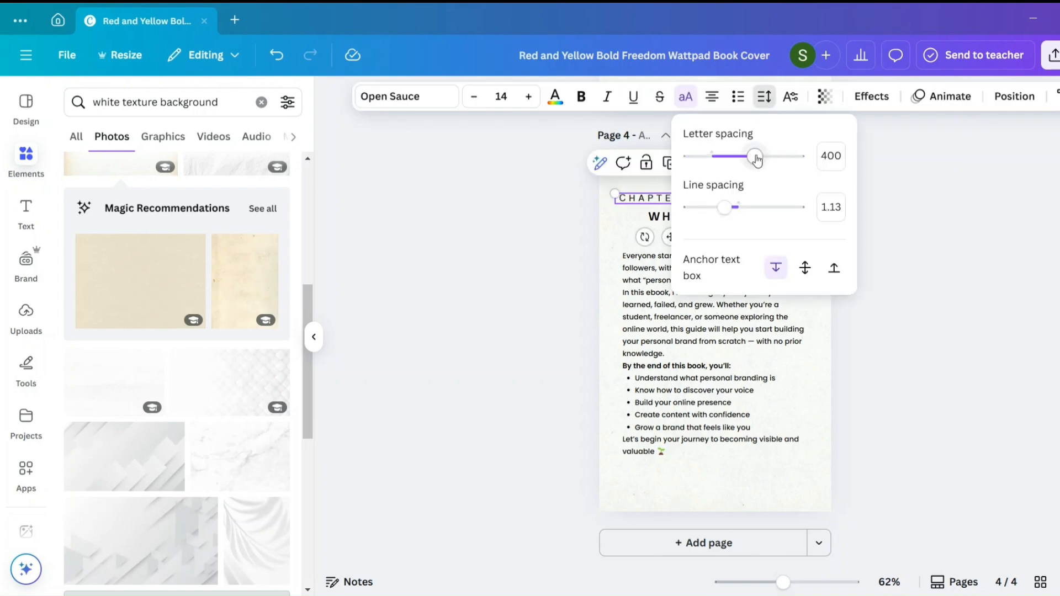
{"action": "left_click_drag", "start_coordinate": [752, 157], "coordinate": [741, 160]}
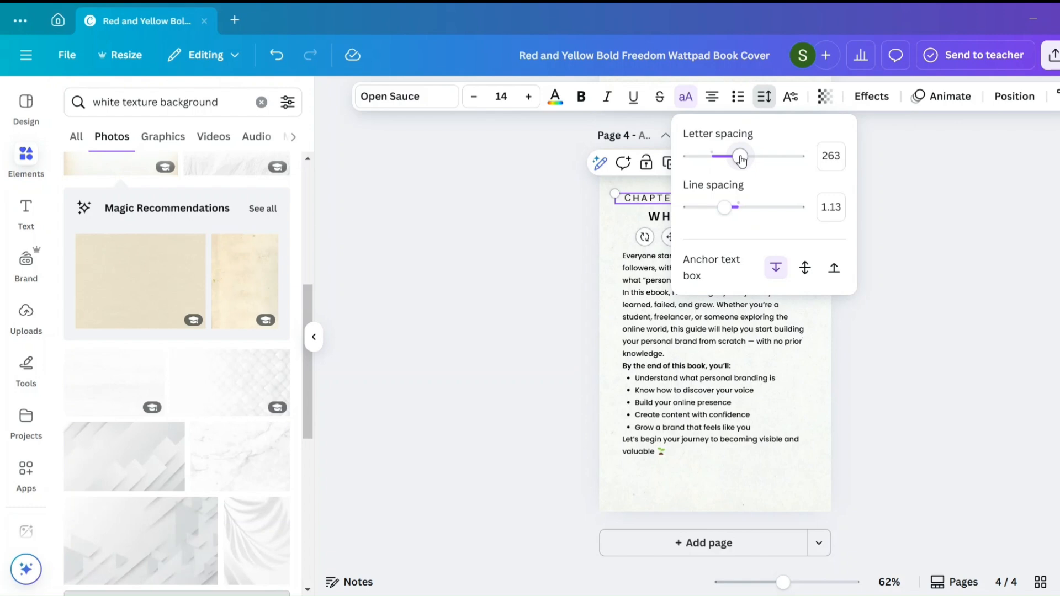
{"action": "left_click", "coordinate": [922, 232]}
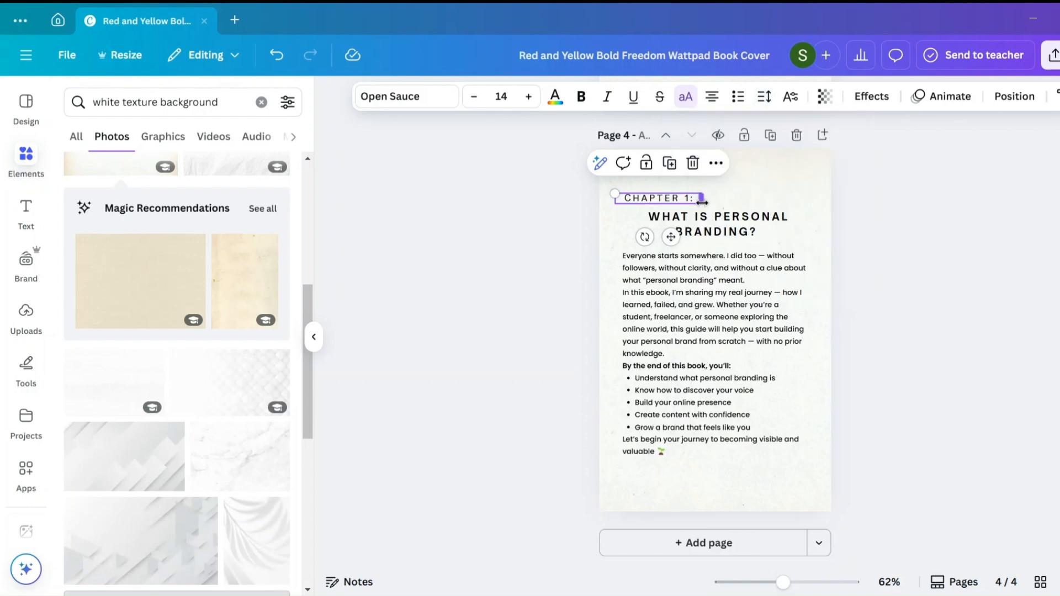
{"action": "mouse_move", "coordinate": [702, 202]}
{"action": "left_mouse_down"}
{"action": "mouse_move", "coordinate": [679, 202]}
{"action": "mouse_move", "coordinate": [690, 200]}
{"action": "left_mouse_up"}
{"action": "left_click", "coordinate": [833, 247]}
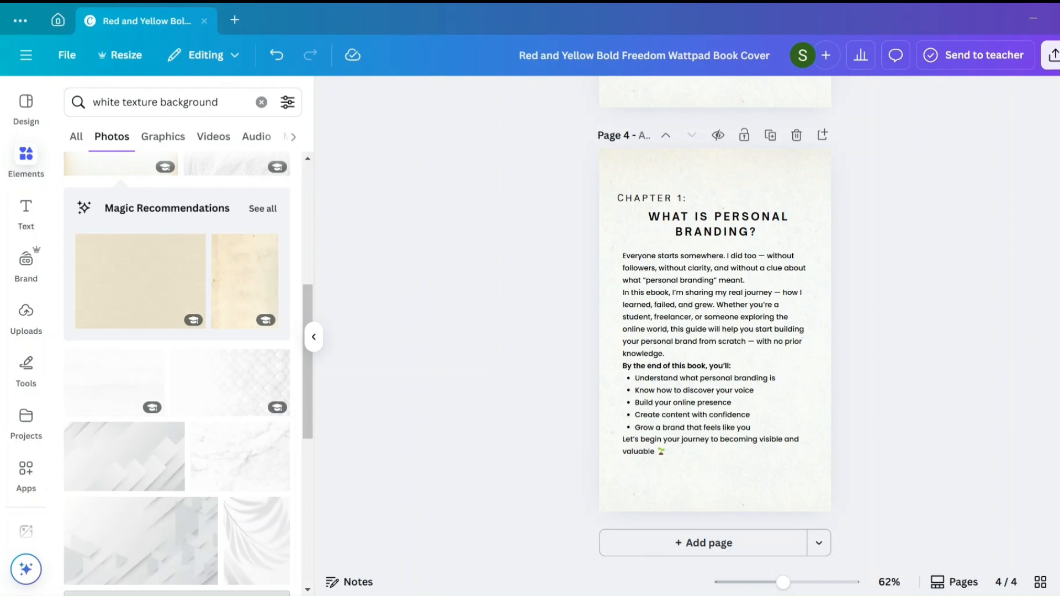
- Replace the introduction body text with the pasted Chapter 1 networking-event story and italicise its opening line "Imagine this:"
{"action": "double_click", "coordinate": [693, 389]}
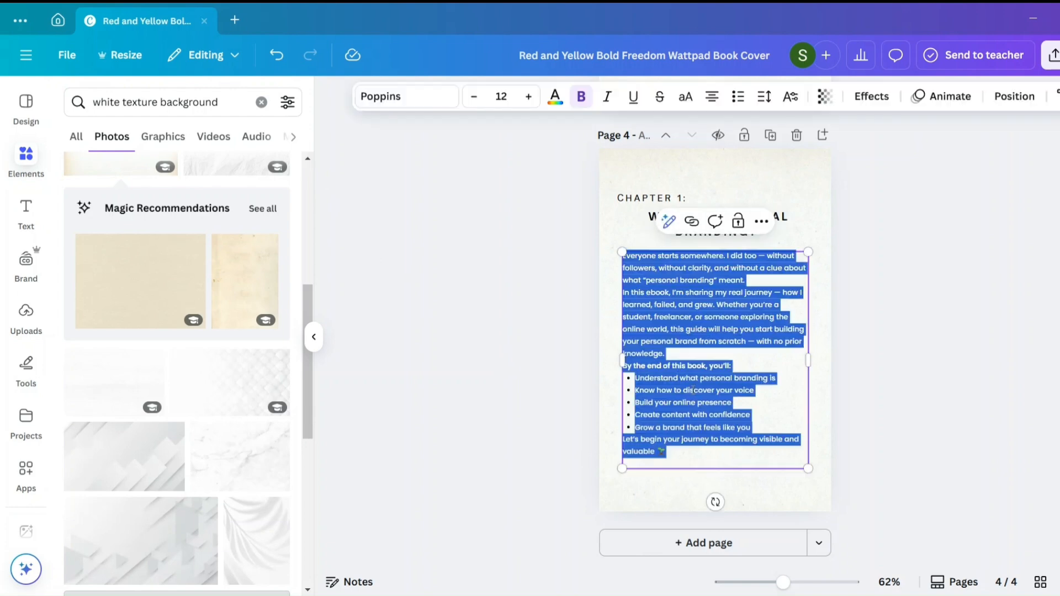
{"action": "type", "text": "🔍 Imagine this: You meet someone at a networking event. You introduce yourself: \"Hi, I’m Riya, I’m a graphic designer.\" Later that day, they check your profile online. It’s unclear, has random posts, and no consistent message. They forget you. Now imagine this instead: \"Hi, I’m Riya, and I help startups build strong first impressions through minimal, memorable design.\" When they visit your profile, it reflects this message clearly — from your bio to your posts. Now, you’re memorable. That’s the power of personal branding."}
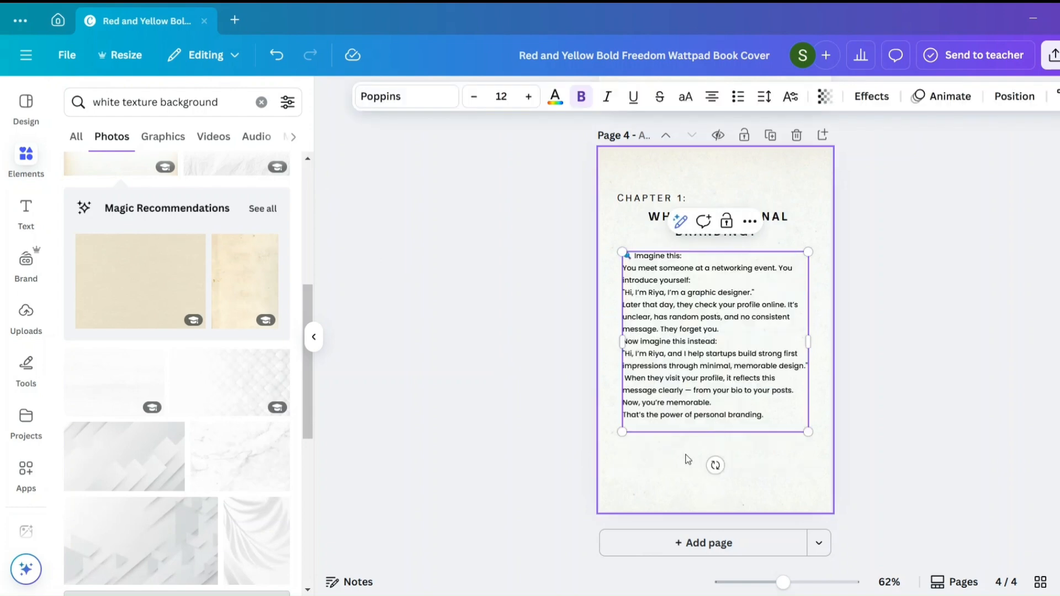
{"action": "left_click", "coordinate": [690, 261]}
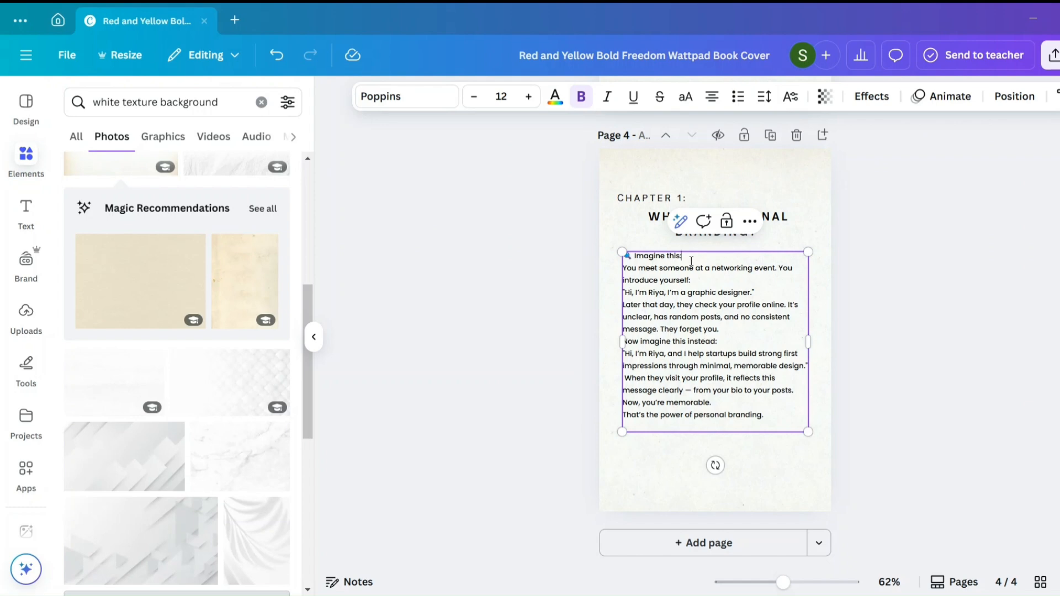
{"action": "left_click_drag", "start_coordinate": [691, 260], "coordinate": [629, 257]}
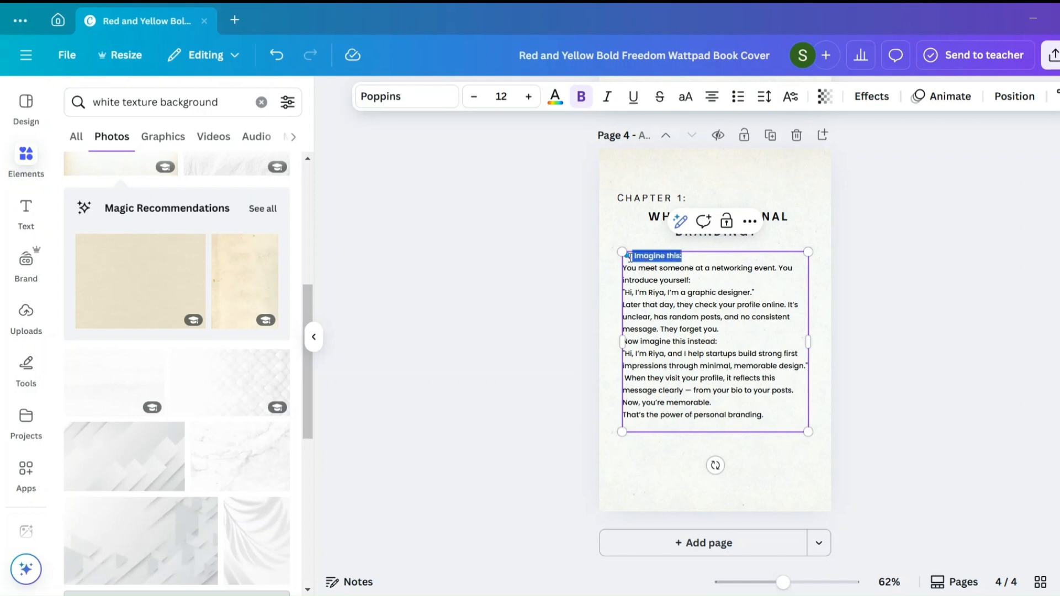
{"action": "left_click", "coordinate": [602, 104]}
- Italicise both quoted self-introductions in the story, the graphic designer one and the one about helping startups
{"action": "left_click", "coordinate": [757, 292]}
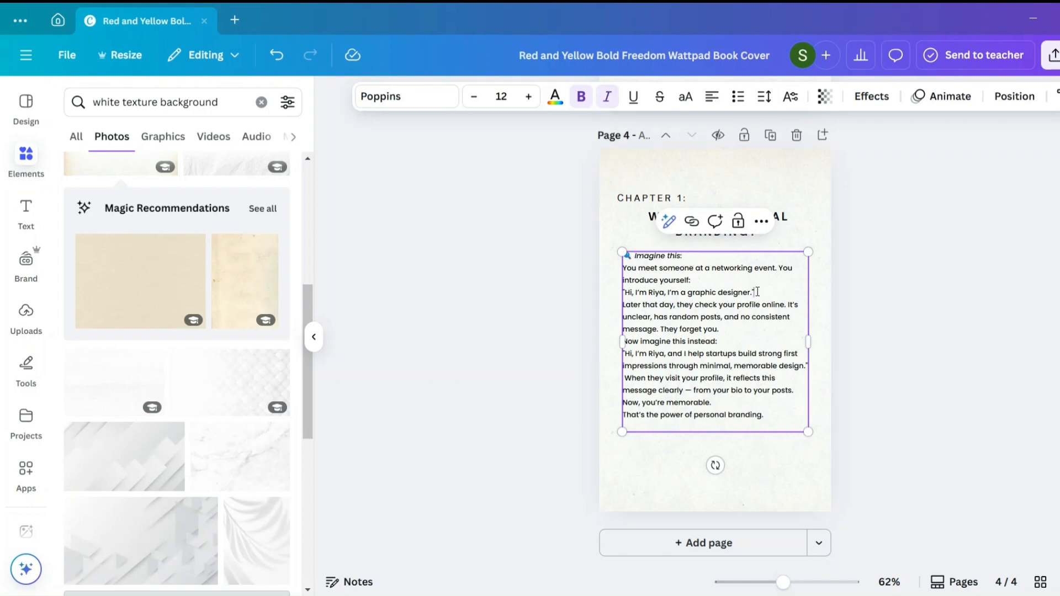
{"action": "left_click_drag", "start_coordinate": [757, 291], "coordinate": [628, 291]}
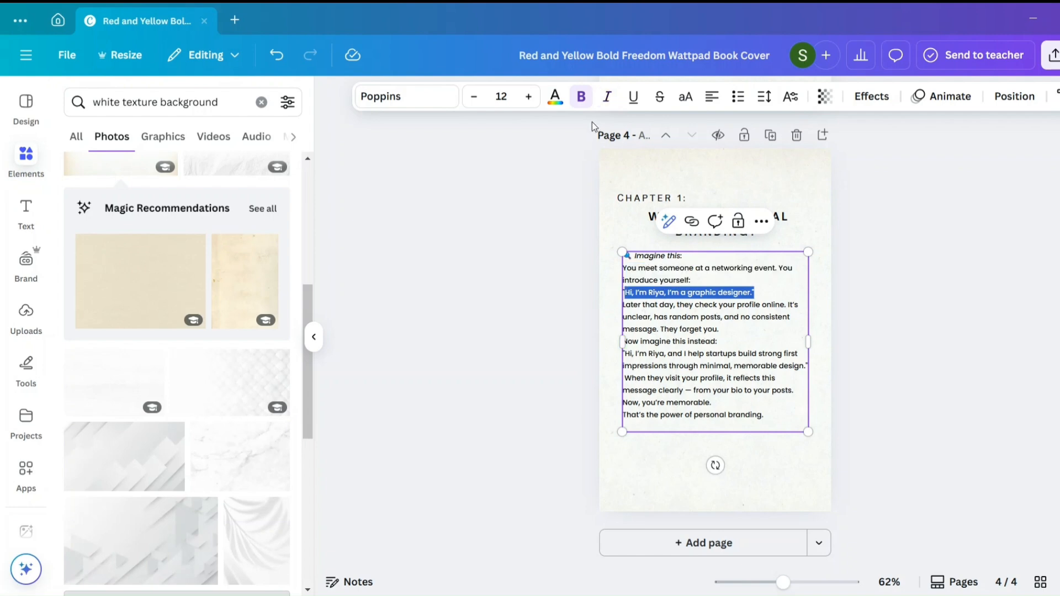
{"action": "left_click", "coordinate": [607, 97]}
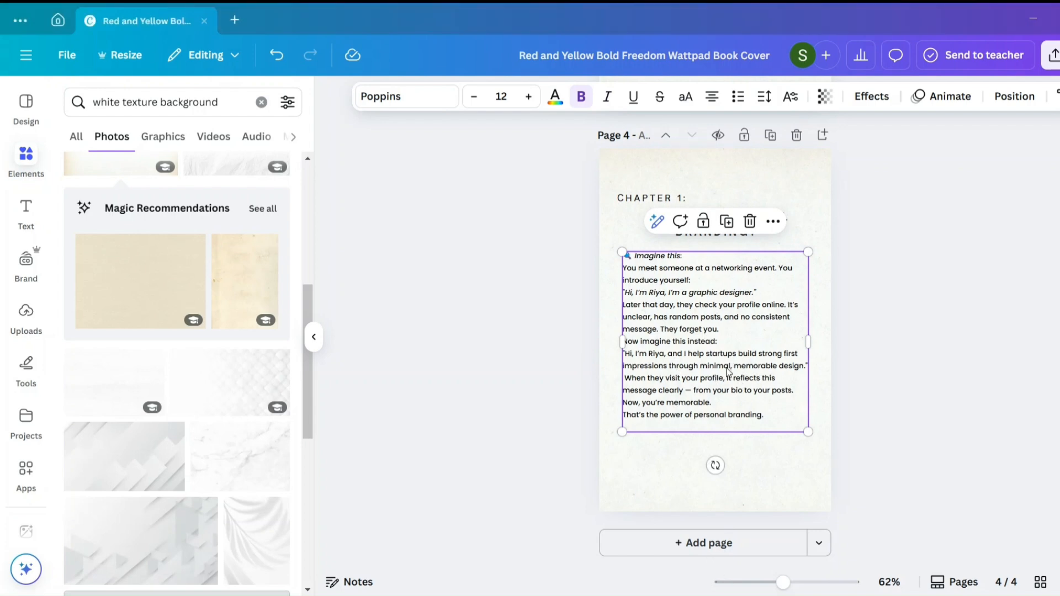
{"action": "left_click", "coordinate": [805, 369]}
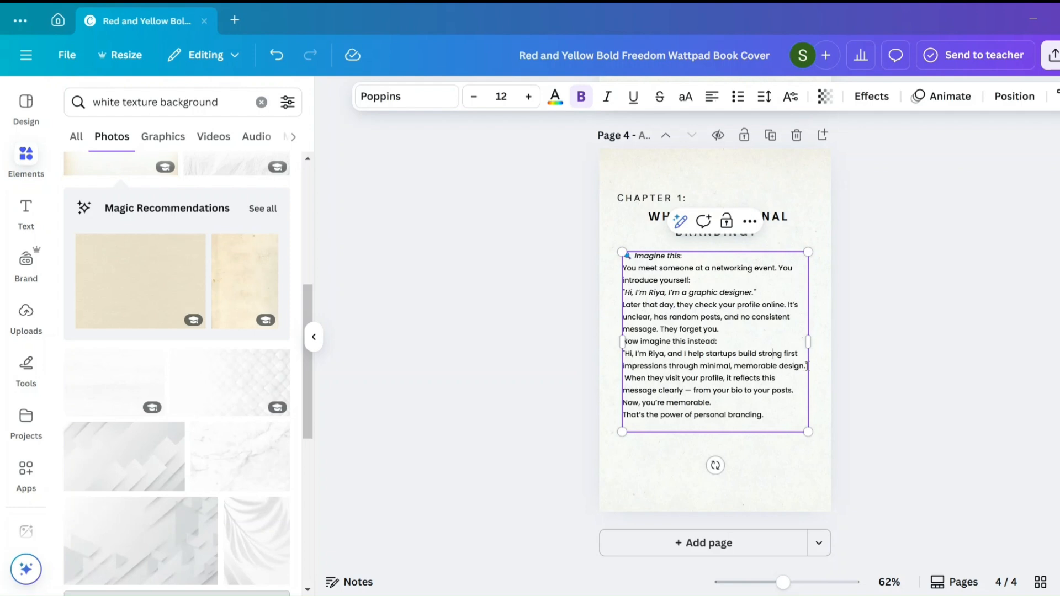
{"action": "left_click_drag", "start_coordinate": [805, 369], "coordinate": [627, 318]}
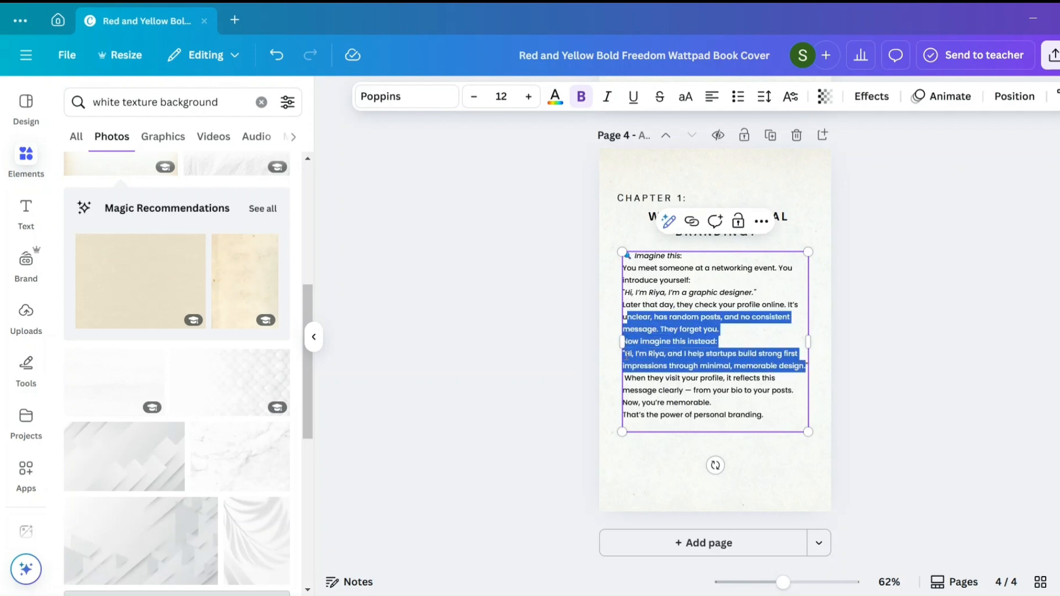
{"action": "left_click", "coordinate": [626, 356]}
{"action": "left_click_drag", "start_coordinate": [626, 355], "coordinate": [809, 368]}
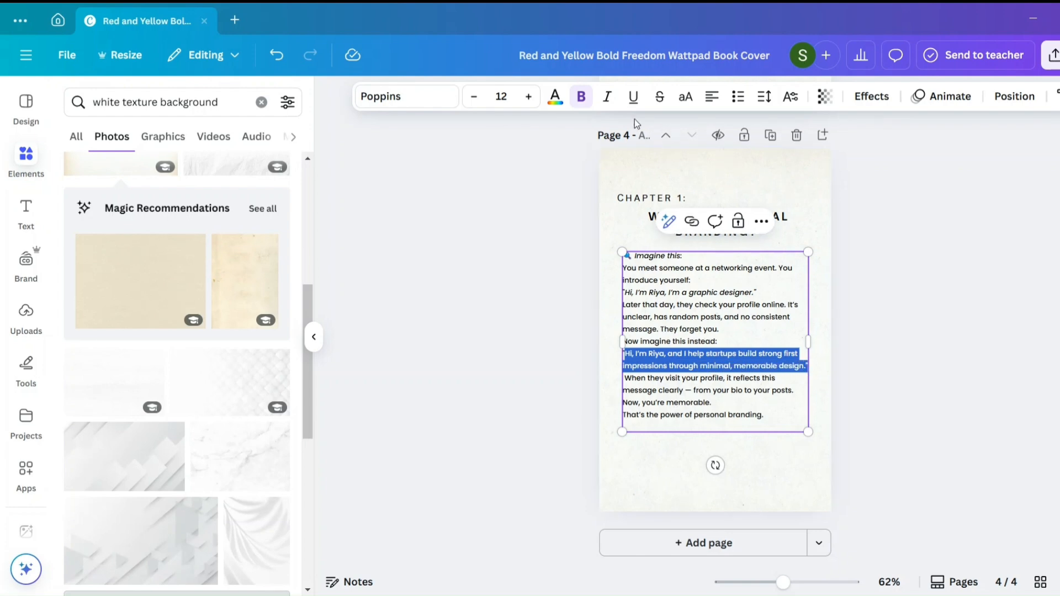
{"action": "left_click", "coordinate": [607, 98]}
{"action": "left_click", "coordinate": [864, 312]}
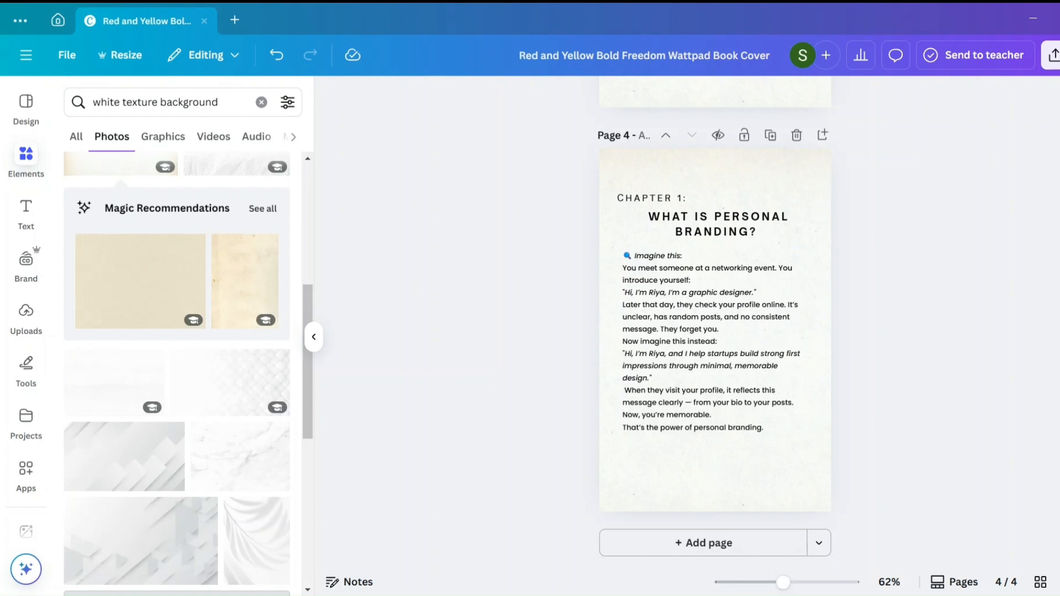
- Align the "Chapter 1:" label with the left edge of the story text on page 4
{"action": "left_click", "coordinate": [744, 377]}
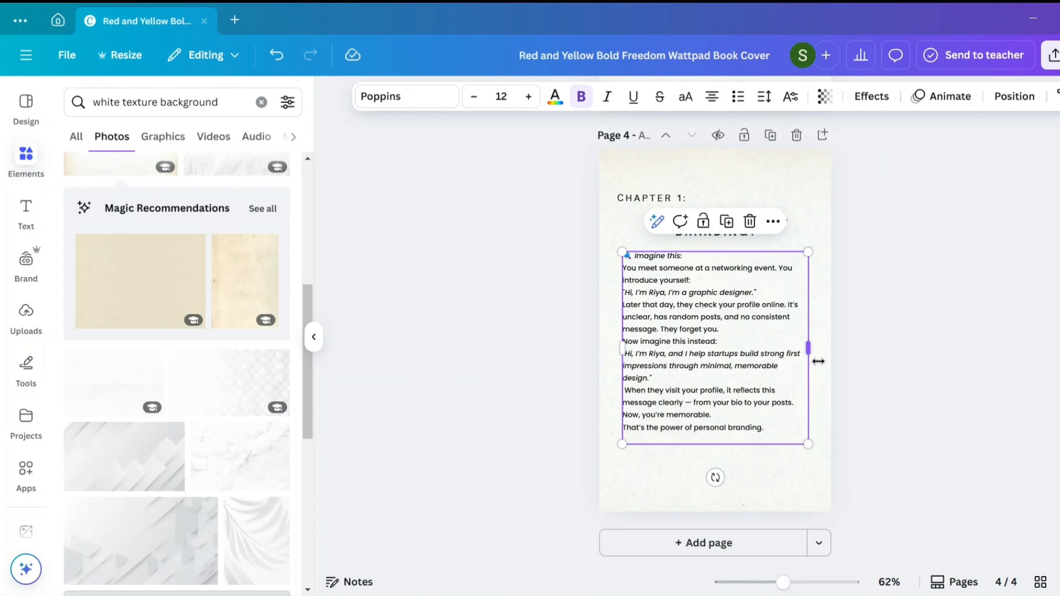
{"action": "left_click", "coordinate": [867, 389]}
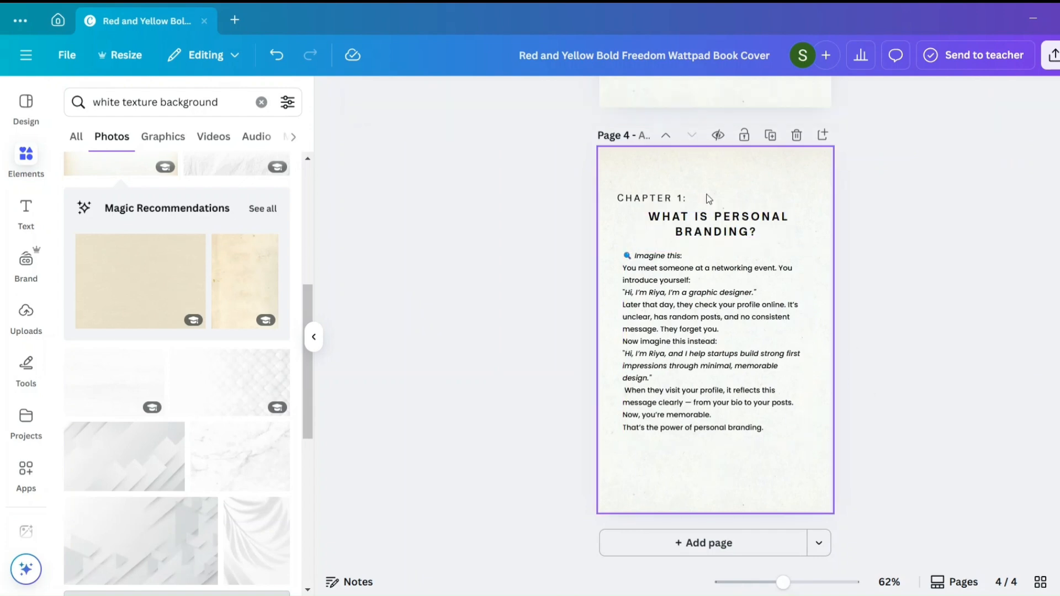
{"action": "left_click", "coordinate": [635, 201]}
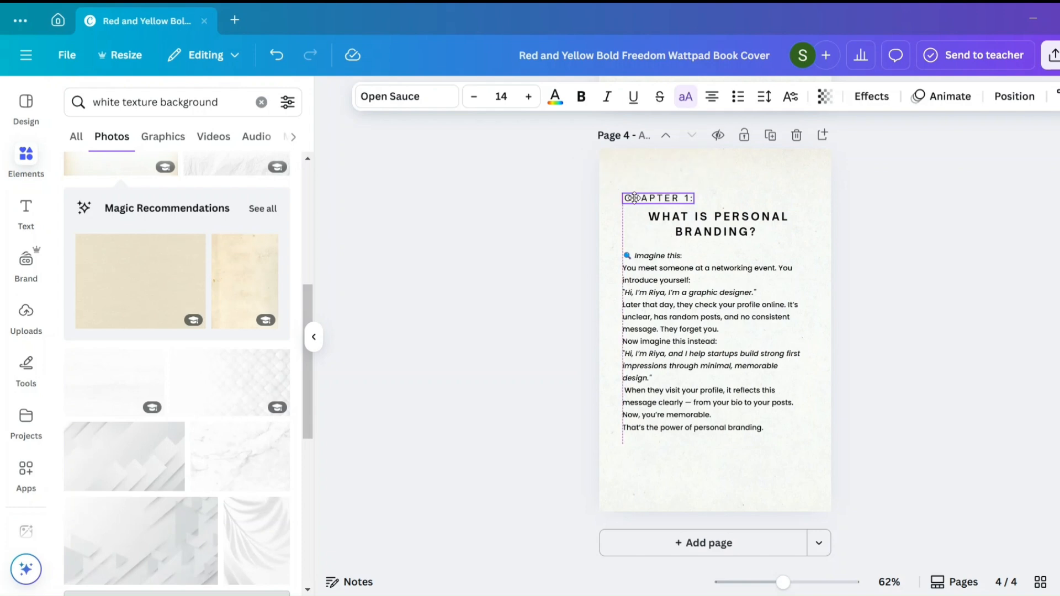
{"action": "left_click", "coordinate": [908, 308]}
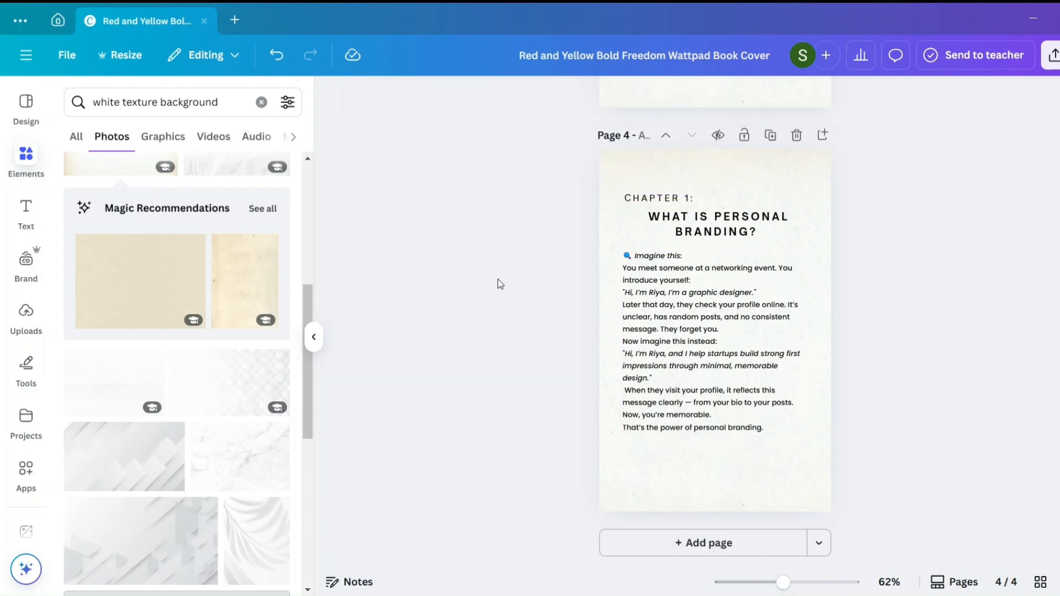
- Raise the "Chapter 1:" label slightly and enlarge the chapter title to about size 21, spanning the width of the story text
{"action": "left_click_drag", "start_coordinate": [673, 199], "coordinate": [624, 207]}
{"action": "left_click", "coordinate": [687, 214]}
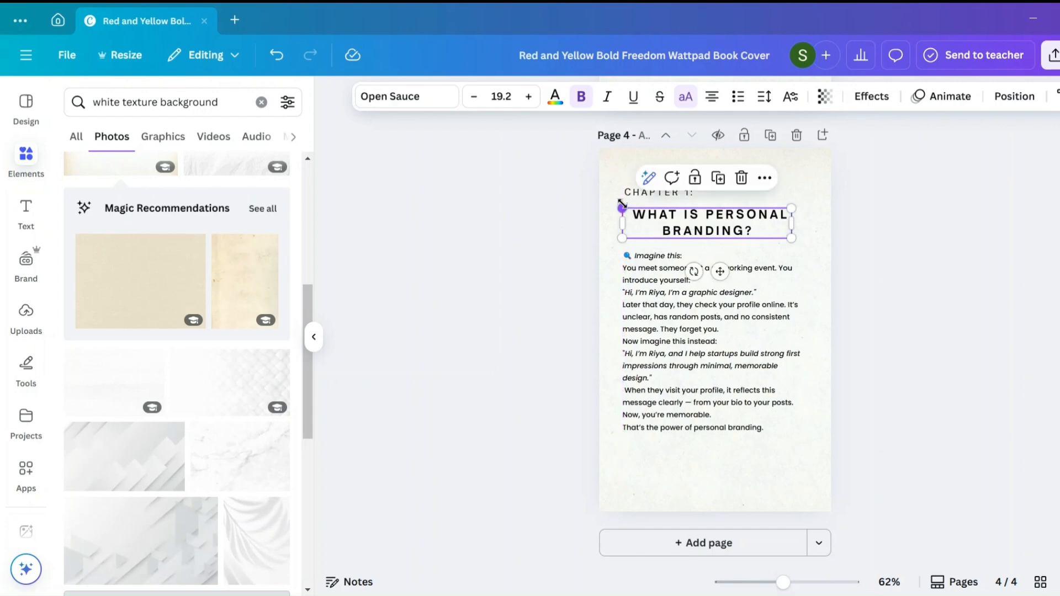
{"action": "left_click_drag", "start_coordinate": [789, 239], "coordinate": [807, 241]}
{"action": "left_click", "coordinate": [857, 258]}
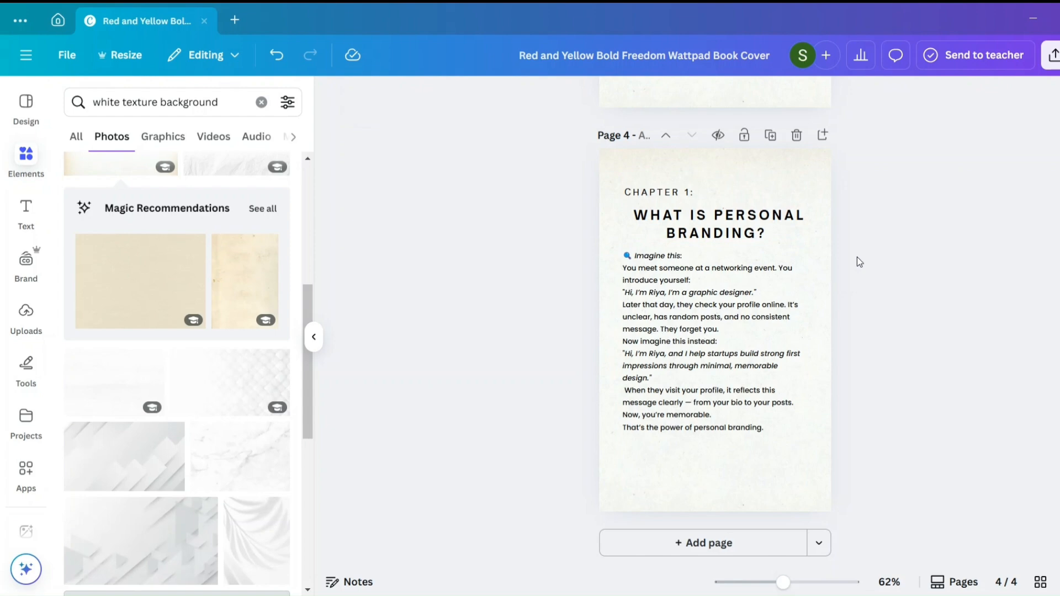
- Move the story text and the chapter title slightly lower to add space beneath the "Chapter 1:" label
{"action": "left_click", "coordinate": [766, 337]}
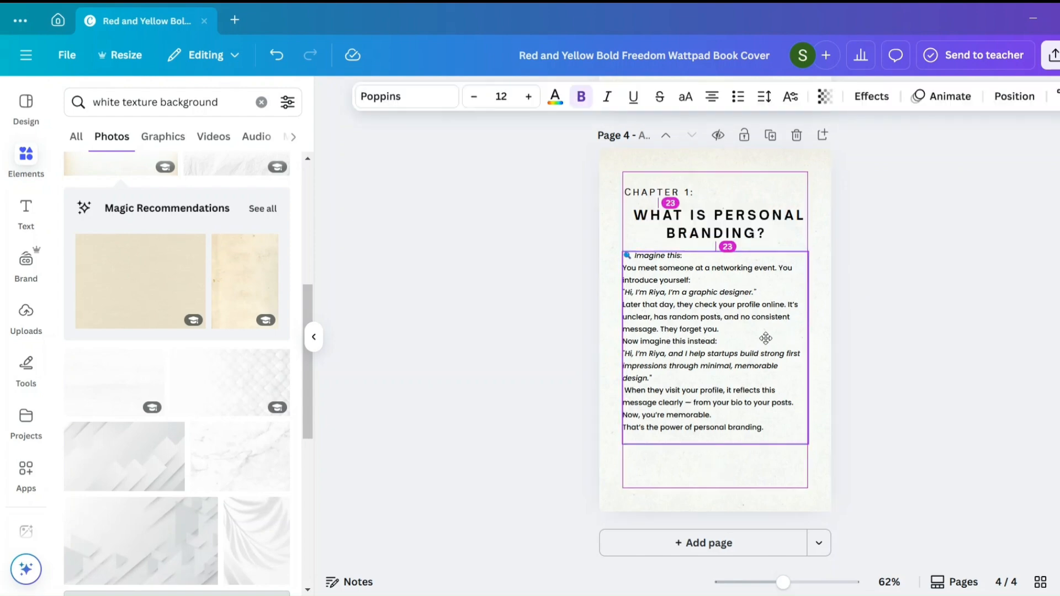
{"action": "left_click_drag", "start_coordinate": [766, 338], "coordinate": [768, 347]}
{"action": "left_click_drag", "start_coordinate": [799, 211], "coordinate": [798, 219]}
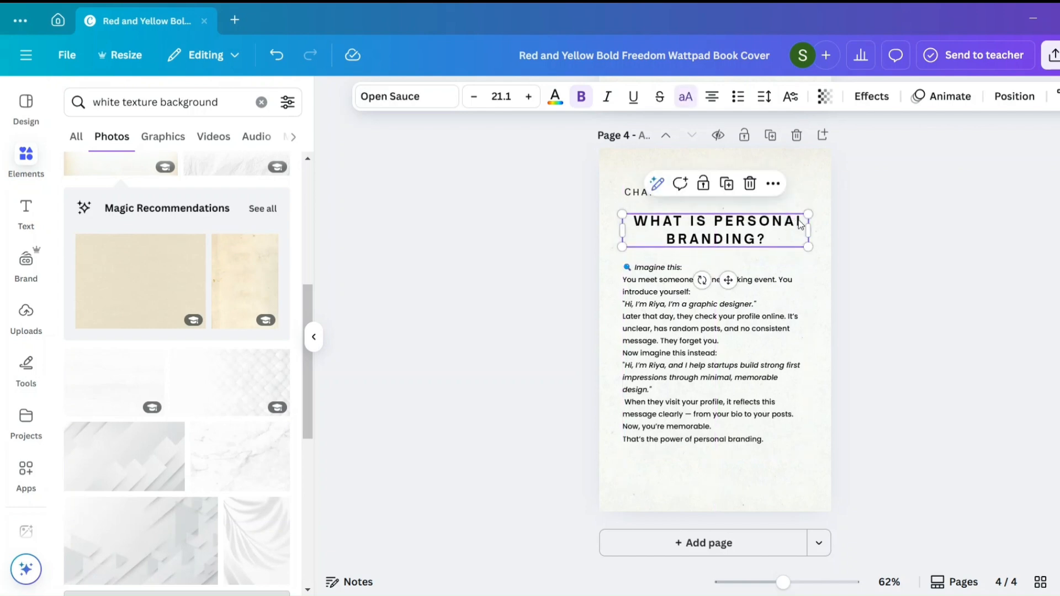
{"action": "left_click", "coordinate": [856, 270]}
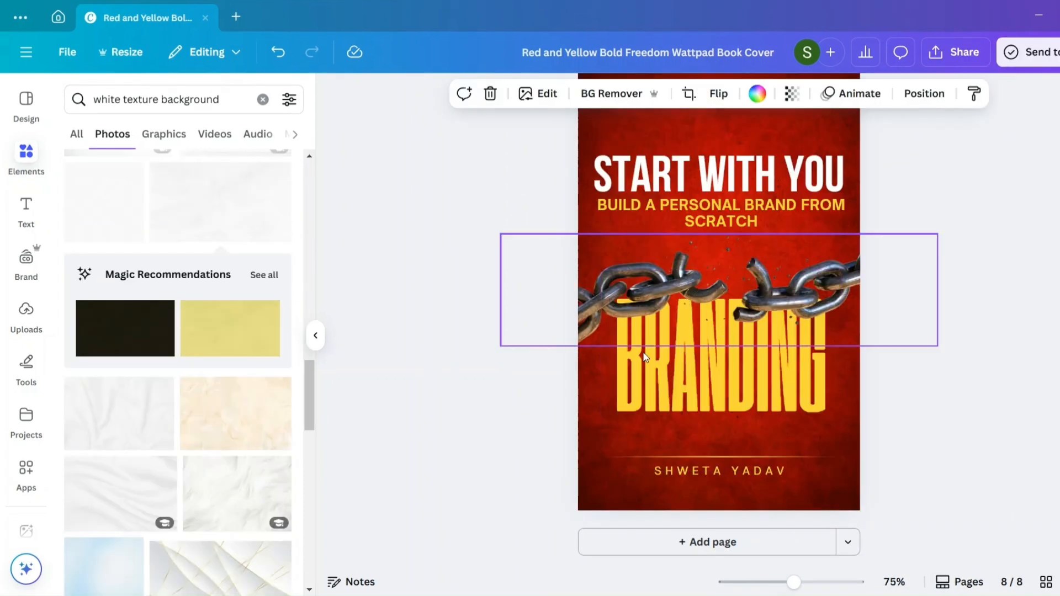
- Review the chapter and introduction pages from the closing cover page back to page 3 and down again
{"action": "scroll", "coordinate": [723, 265], "scroll_direction": "up", "scroll_amount": 5}
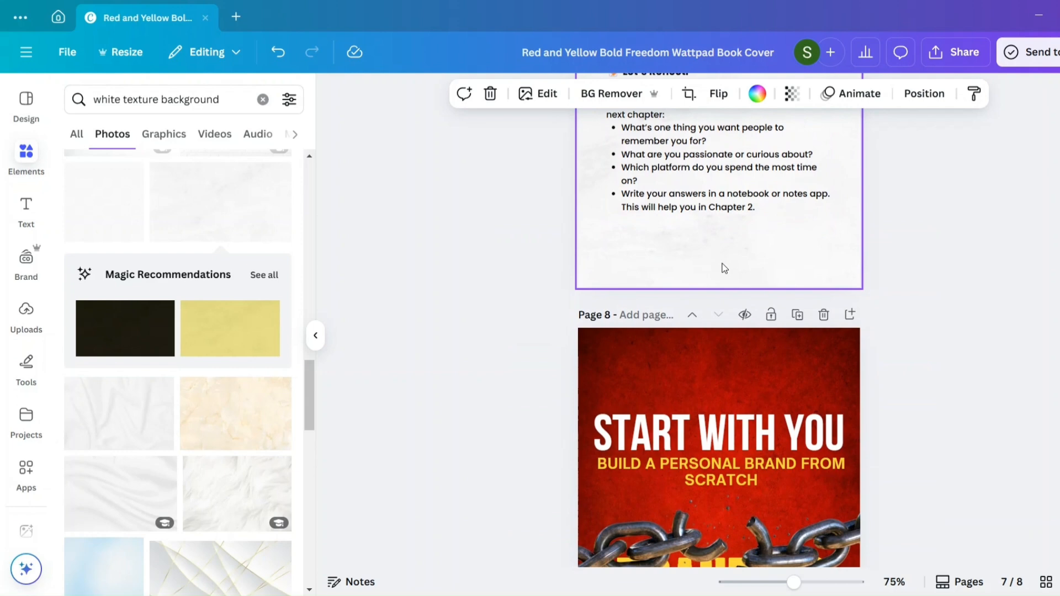
{"action": "scroll", "coordinate": [724, 268], "scroll_direction": "up", "scroll_amount": 10}
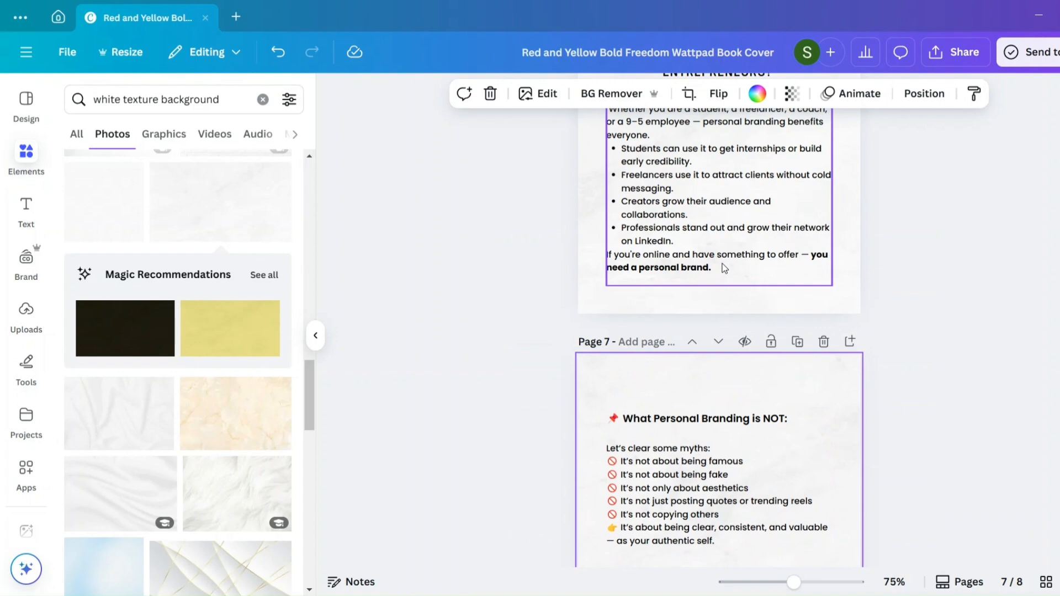
{"action": "scroll", "coordinate": [712, 229], "scroll_direction": "up", "scroll_amount": 20}
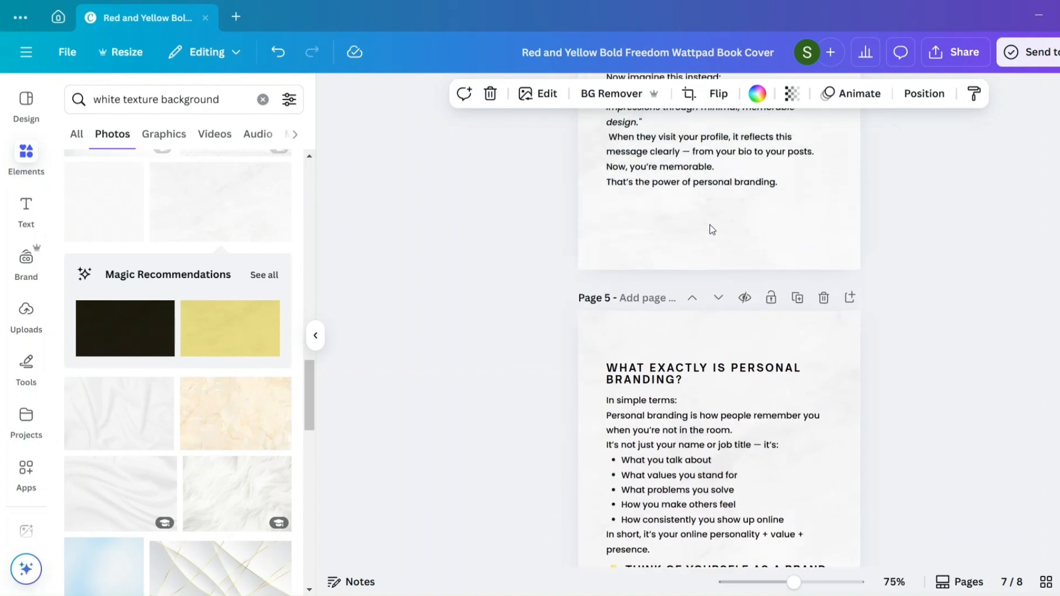
{"action": "scroll", "coordinate": [710, 227], "scroll_direction": "up", "scroll_amount": 10}
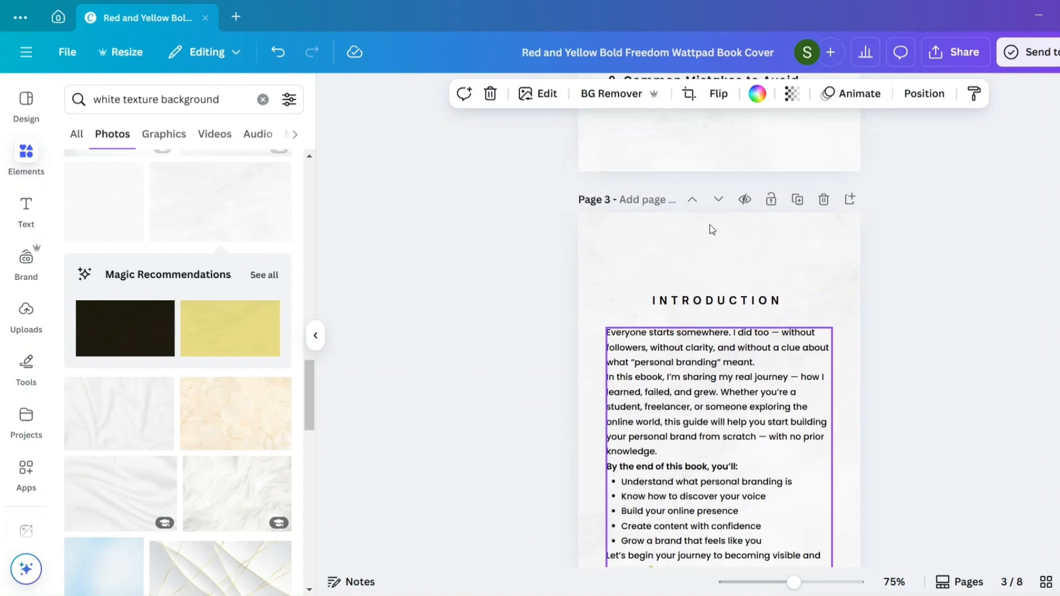
{"action": "scroll", "coordinate": [741, 273], "scroll_direction": "down", "scroll_amount": 15}
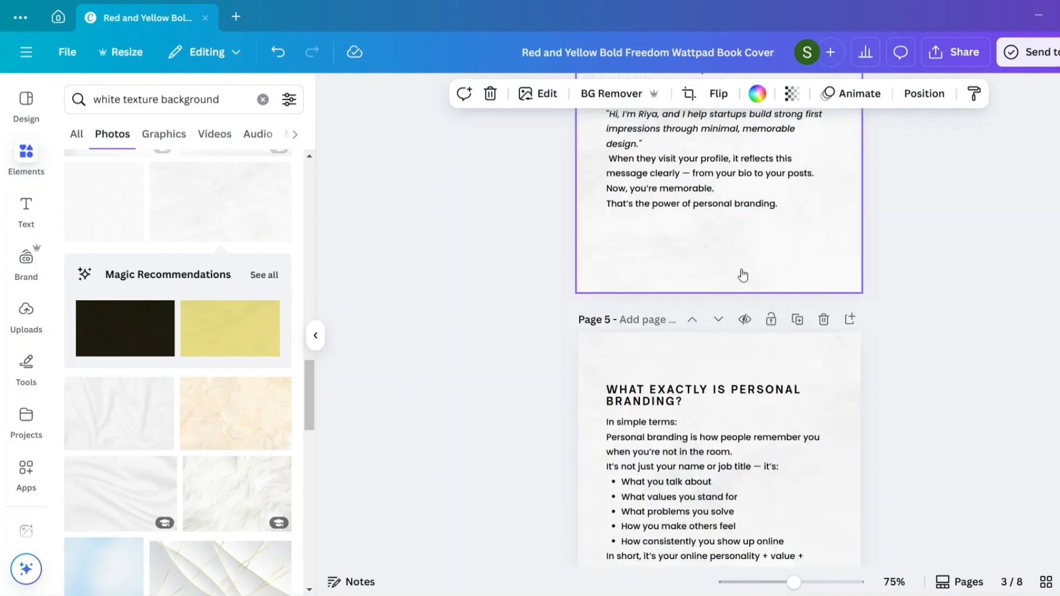
{"action": "scroll", "coordinate": [741, 274], "scroll_direction": "down", "scroll_amount": 8}
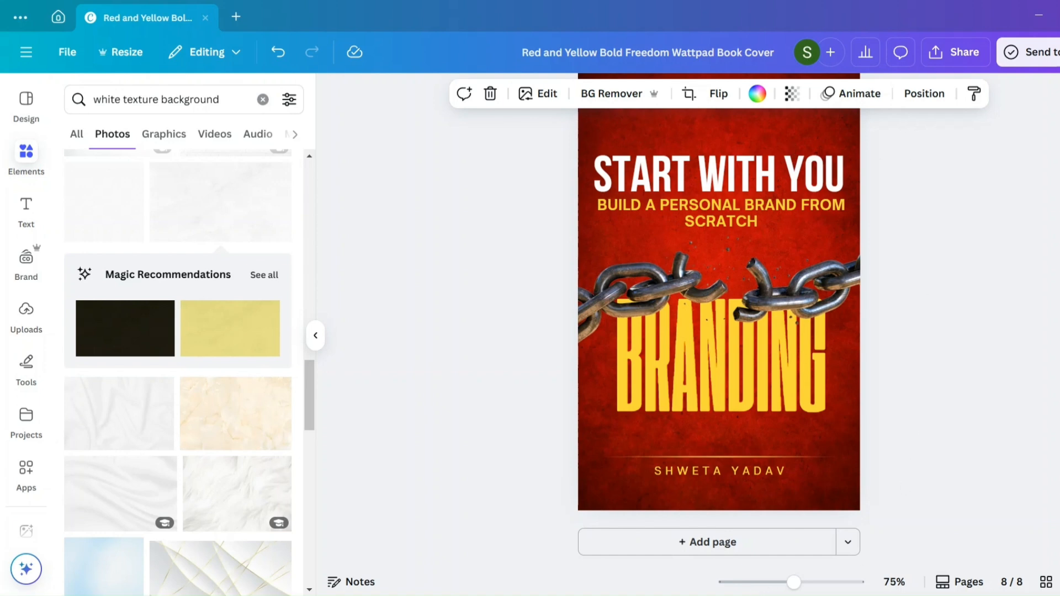
{"action": "left_click", "coordinate": [710, 169]}
{"action": "left_click", "coordinate": [844, 254]}
- Duplicate page 7 and delete the "Let's Reflect:" text box from the copy
{"action": "scroll", "coordinate": [844, 254], "scroll_direction": "up", "scroll_amount": 8}
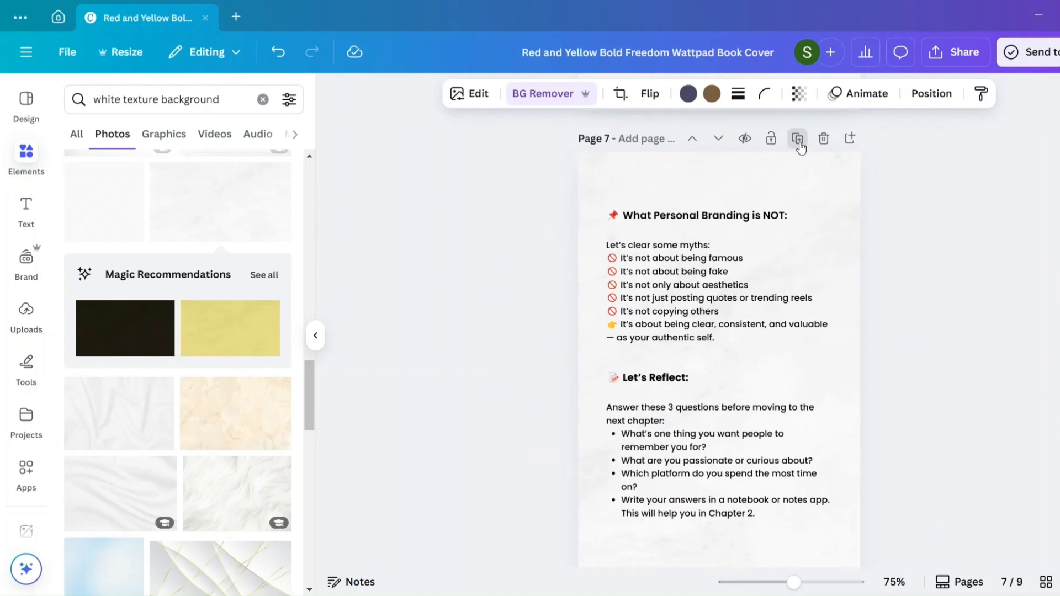
{"action": "left_click", "coordinate": [797, 135]}
{"action": "scroll", "coordinate": [731, 431], "scroll_direction": "down", "scroll_amount": 3}
{"action": "scroll", "coordinate": [731, 430], "scroll_direction": "up", "scroll_amount": 1}
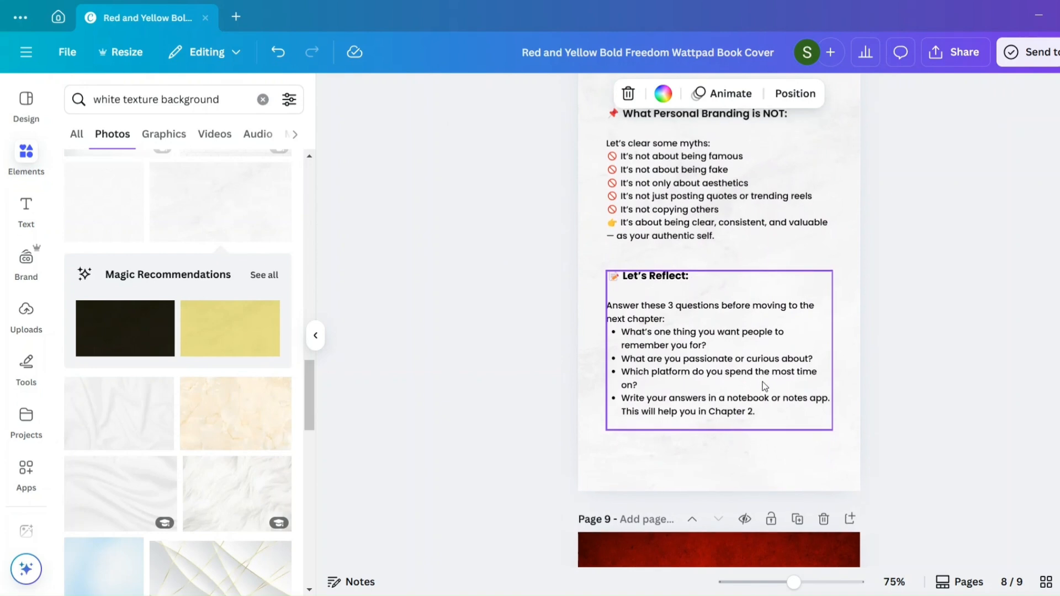
{"action": "left_click", "coordinate": [794, 382]}
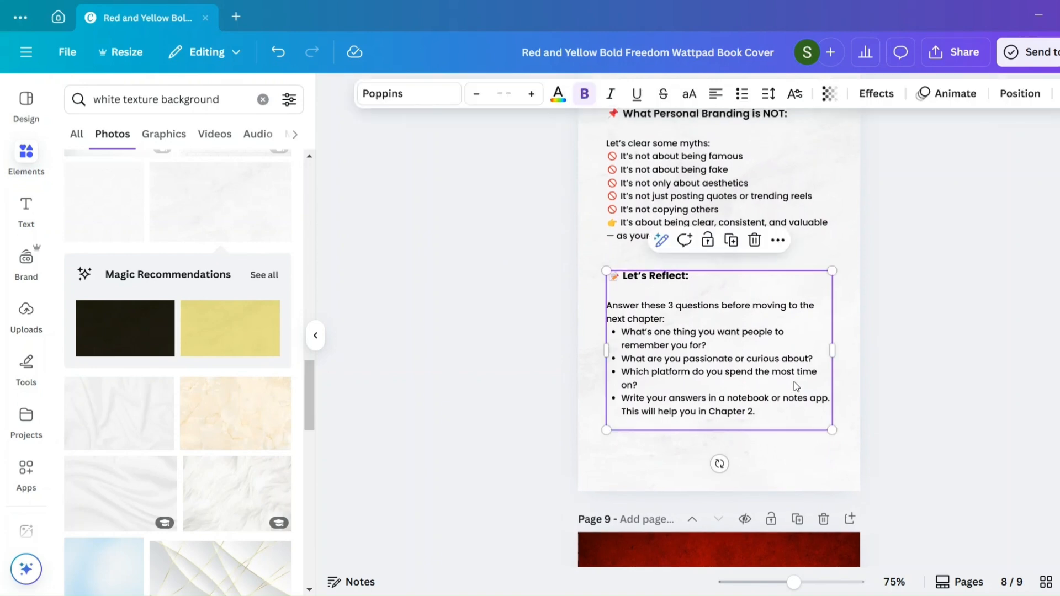
{"action": "left_click", "coordinate": [753, 239]}
- Replace the "What Personal Branding is NOT:" text on page 8 with the pasted heading "Final Thoughts: Your Brand is Your Power"
{"action": "left_click", "coordinate": [740, 219]}
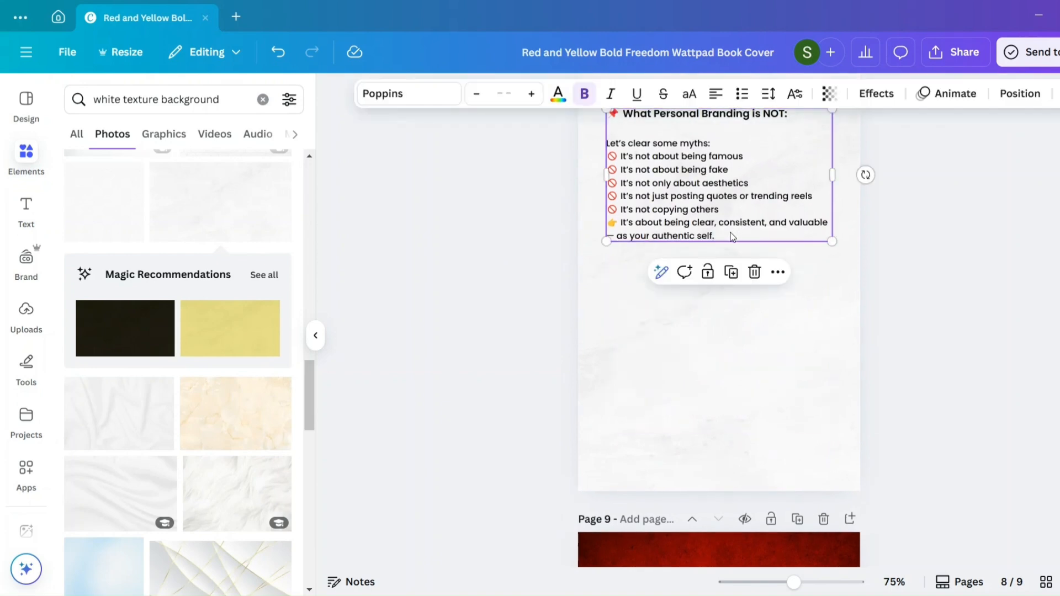
{"action": "double_click", "coordinate": [732, 236]}
{"action": "left_click", "coordinate": [724, 235]}
{"action": "left_click_drag", "start_coordinate": [724, 235], "coordinate": [625, 178]}
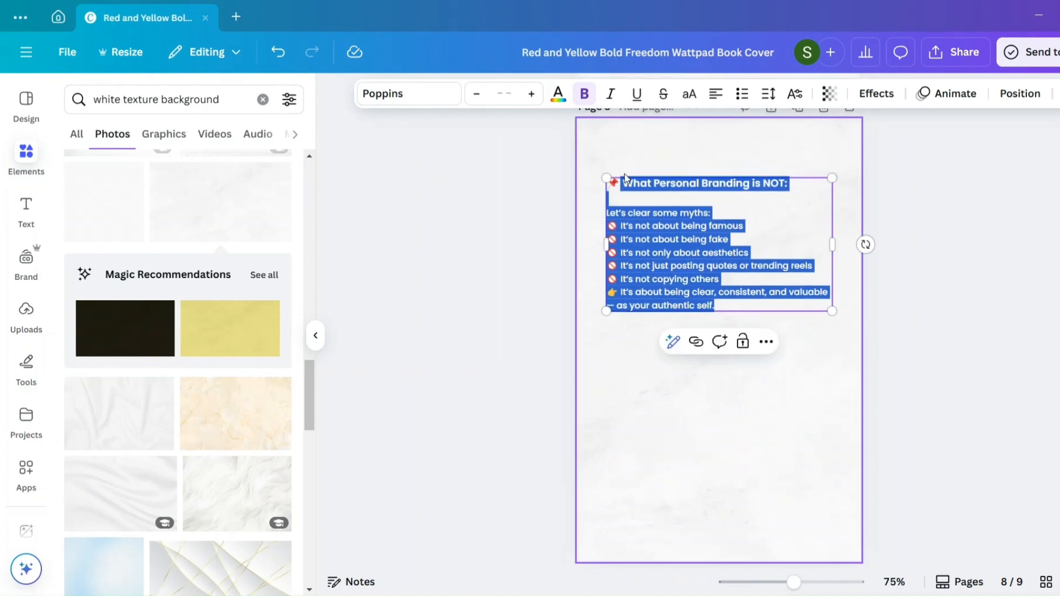
{"action": "key", "text": "BackSpace"}
{"action": "key", "text": "BackSpace"}
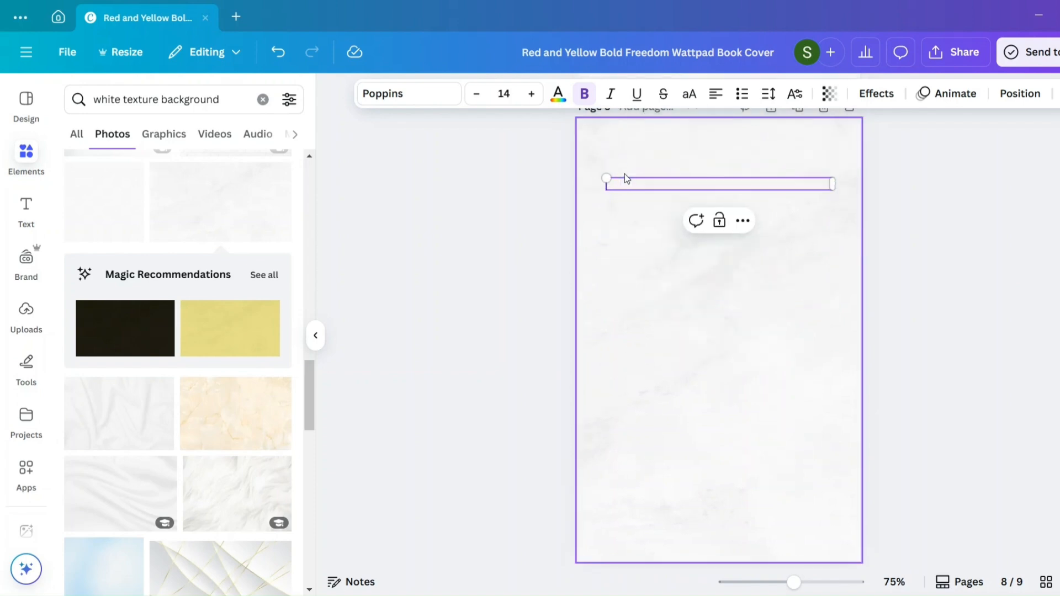
{"action": "type", "text": "Final Thoughts: Your Brand is Your Power"}
{"action": "left_click", "coordinate": [747, 395]}
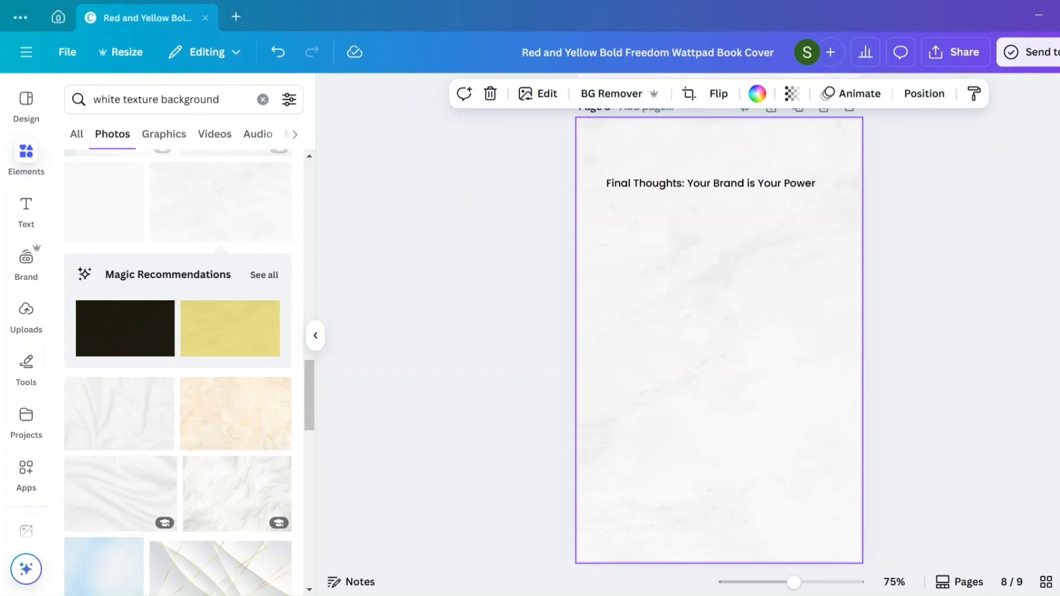
- Duplicate the "Final Thoughts" heading below the original and replace the copy's text with the pasted closing message about the ongoing brand journey
{"action": "left_click", "coordinate": [729, 187]}
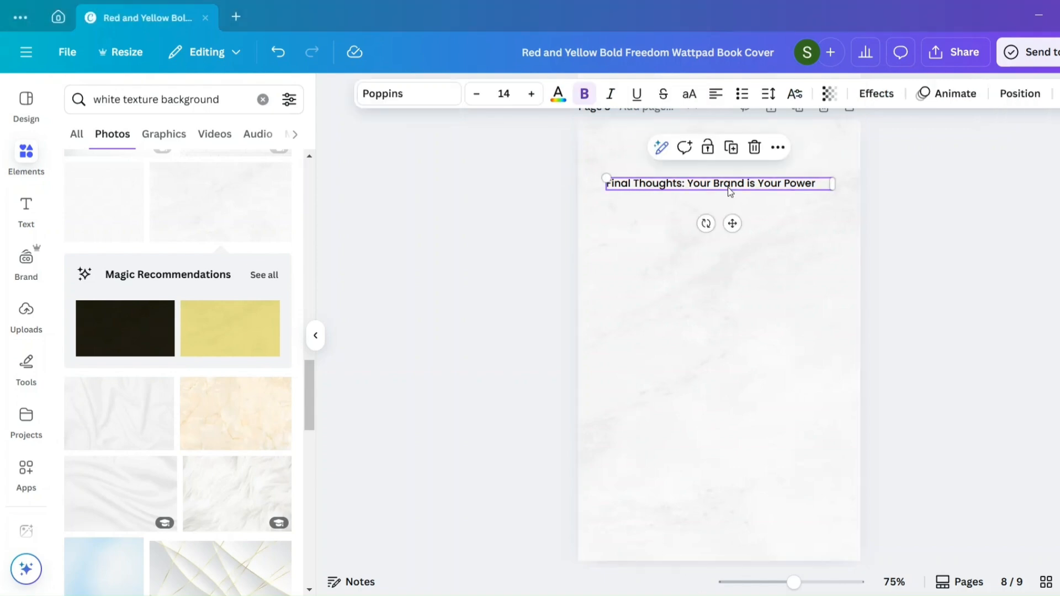
{"action": "left_click", "coordinate": [731, 147]}
{"action": "left_click_drag", "start_coordinate": [734, 195], "coordinate": [722, 247]}
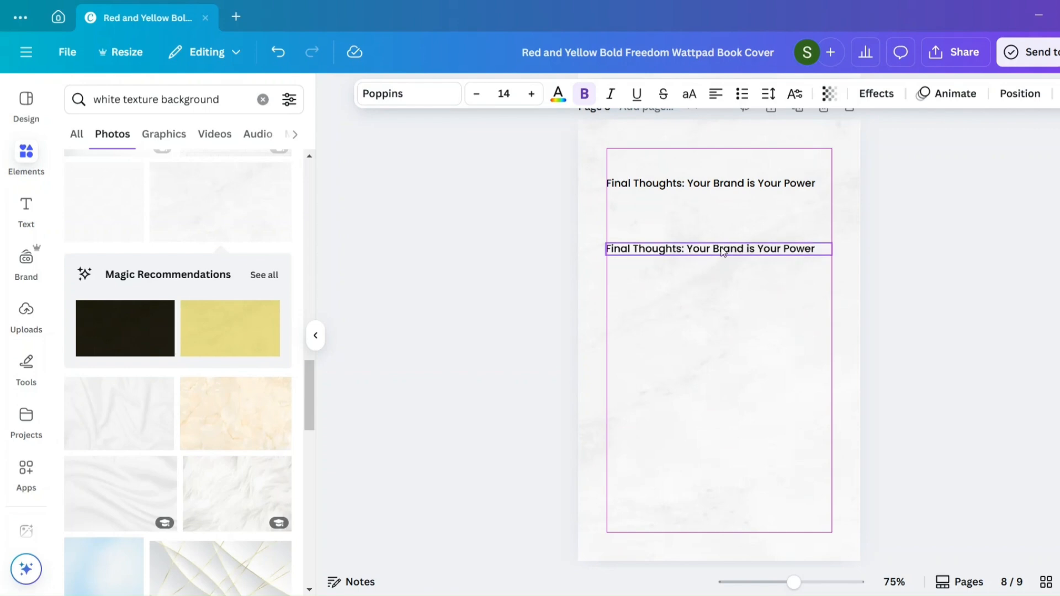
{"action": "double_click", "coordinate": [721, 247]}
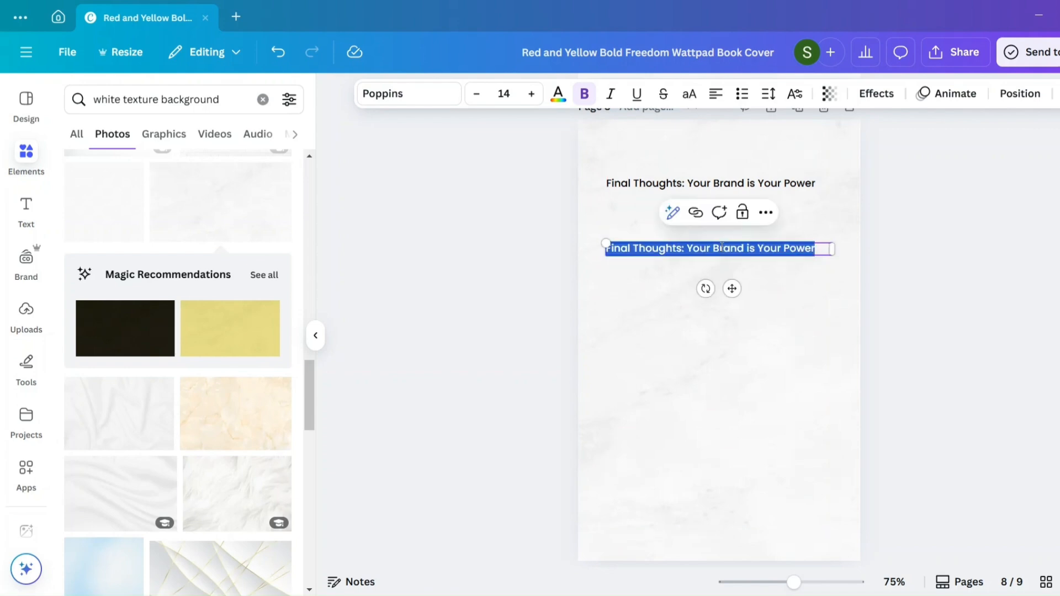
{"action": "type", "text": "Your personal brand is an ongoing journey. You don’t need to be perfect. You just need to be present, consistent, and real. Start small. Show up often. Share what you’re learning. Help others grow with you. The right people will notice—and that’s when the magic begins.  🙌 Ready to build your brand? Start today. Not tomorrow."}
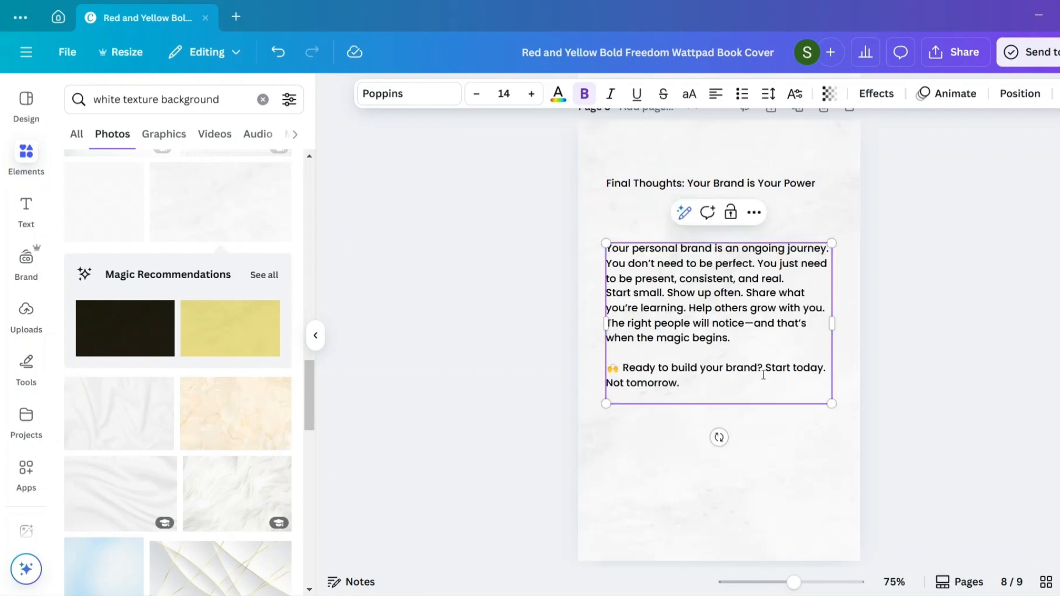
{"action": "left_click", "coordinate": [928, 336]}
- Centre-align the closing message and move it lower on page 8
{"action": "left_click", "coordinate": [688, 330]}
{"action": "left_click_drag", "start_coordinate": [688, 330], "coordinate": [687, 359]}
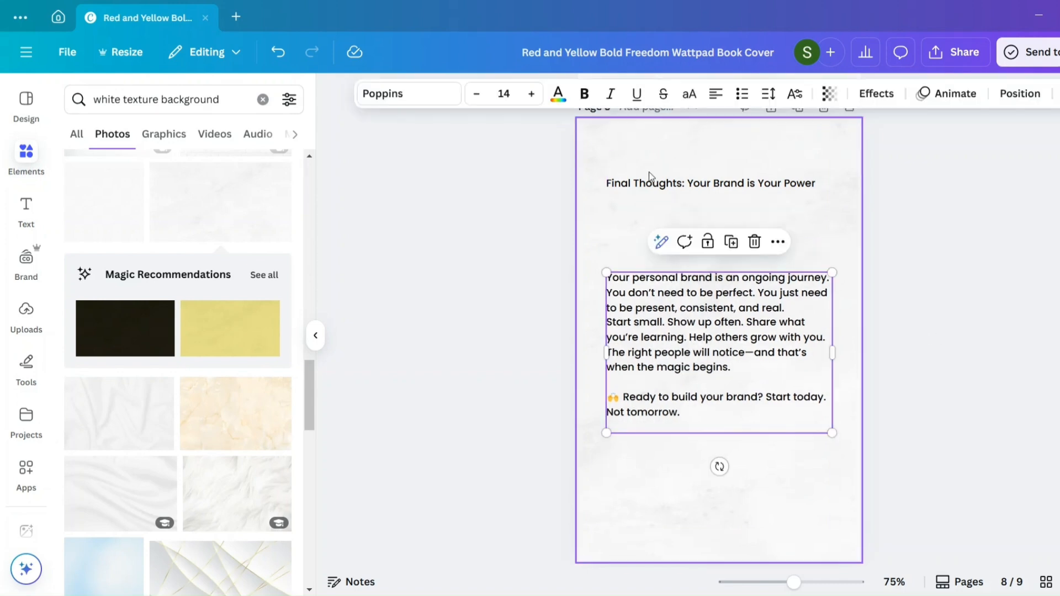
{"action": "left_click", "coordinate": [715, 95]}
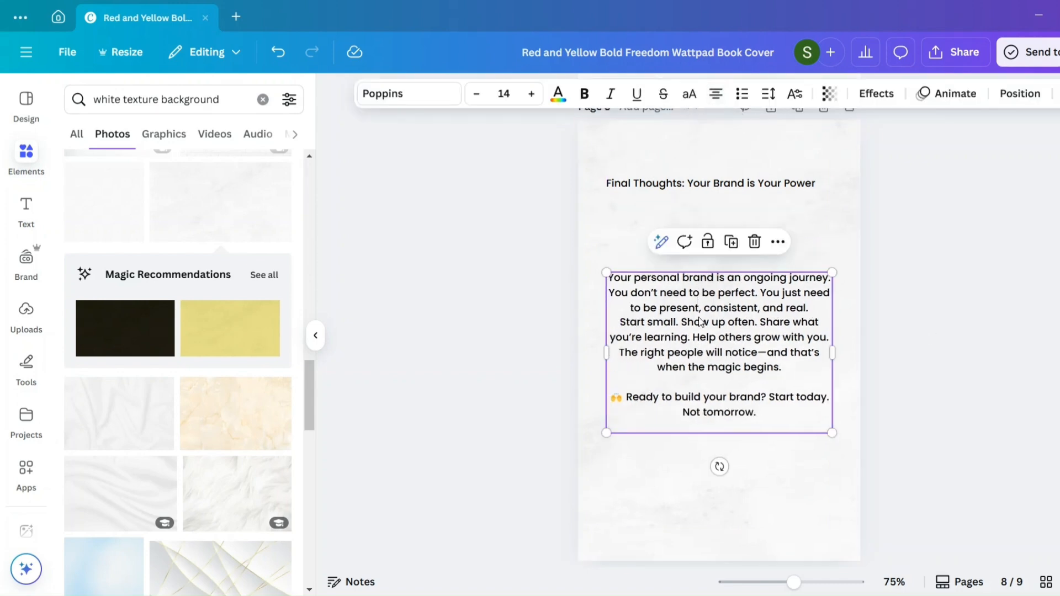
{"action": "left_click_drag", "start_coordinate": [699, 322], "coordinate": [700, 333]}
- Enlarge the "Final Thoughts: Your Brand is Your Power" heading to about size 28, wrapped over three lines
{"action": "left_click", "coordinate": [722, 187]}
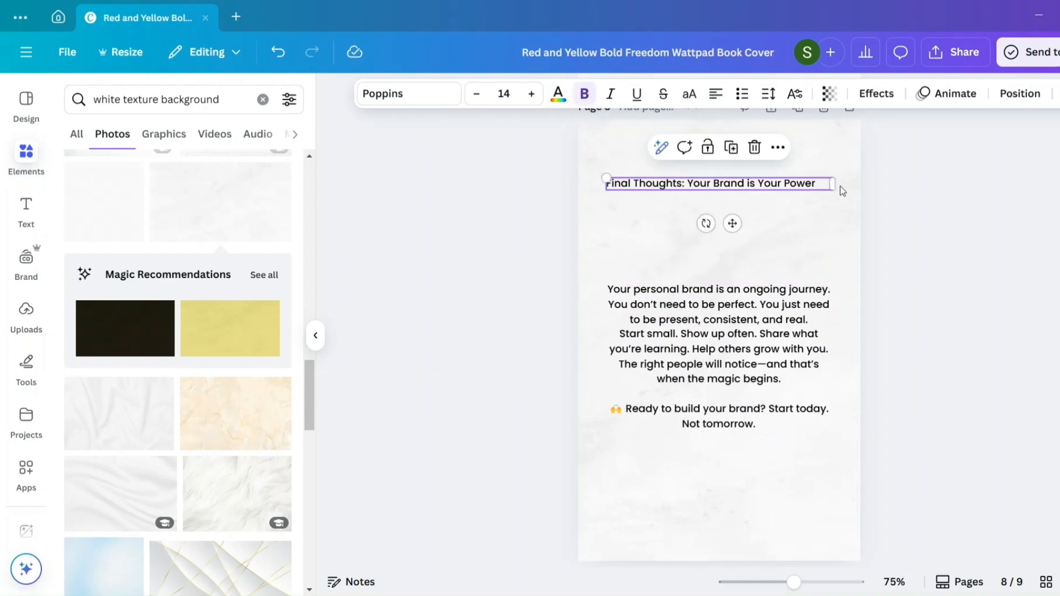
{"action": "left_click_drag", "start_coordinate": [832, 184], "coordinate": [806, 260]}
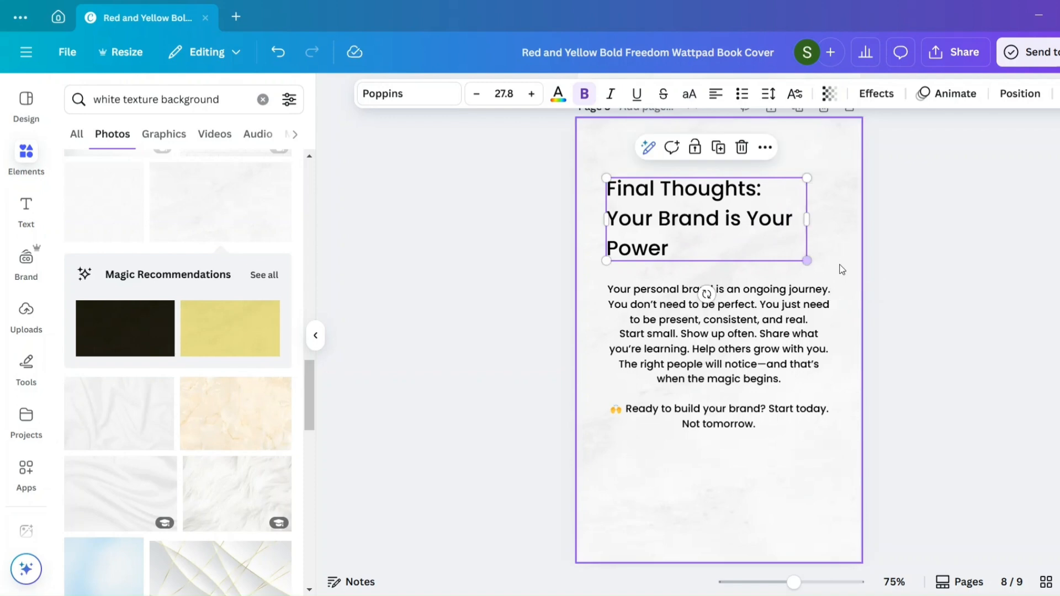
{"action": "left_click", "coordinate": [845, 270]}
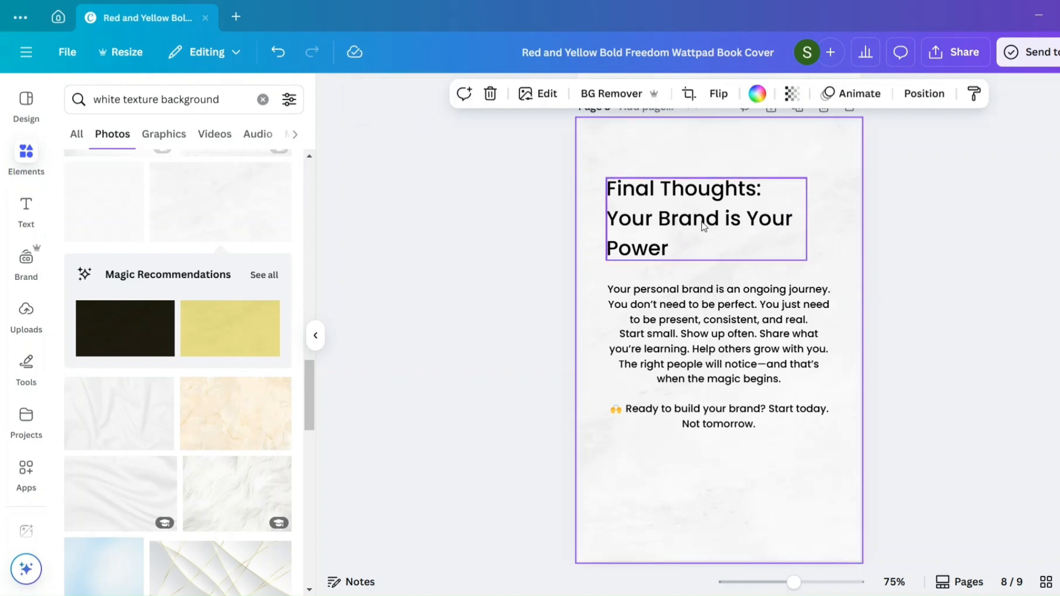
- Move the "Final Thoughts" heading and the closing message slightly lower on the page, keeping the heading just above the message
{"action": "left_click_drag", "start_coordinate": [703, 226], "coordinate": [702, 235]}
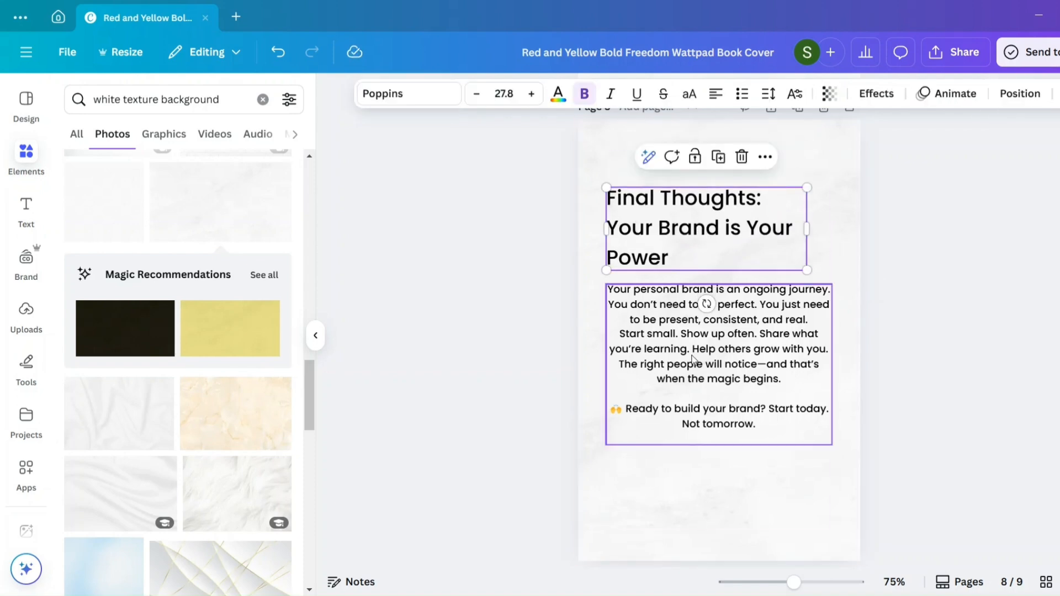
{"action": "left_click_drag", "start_coordinate": [693, 359], "coordinate": [692, 375]}
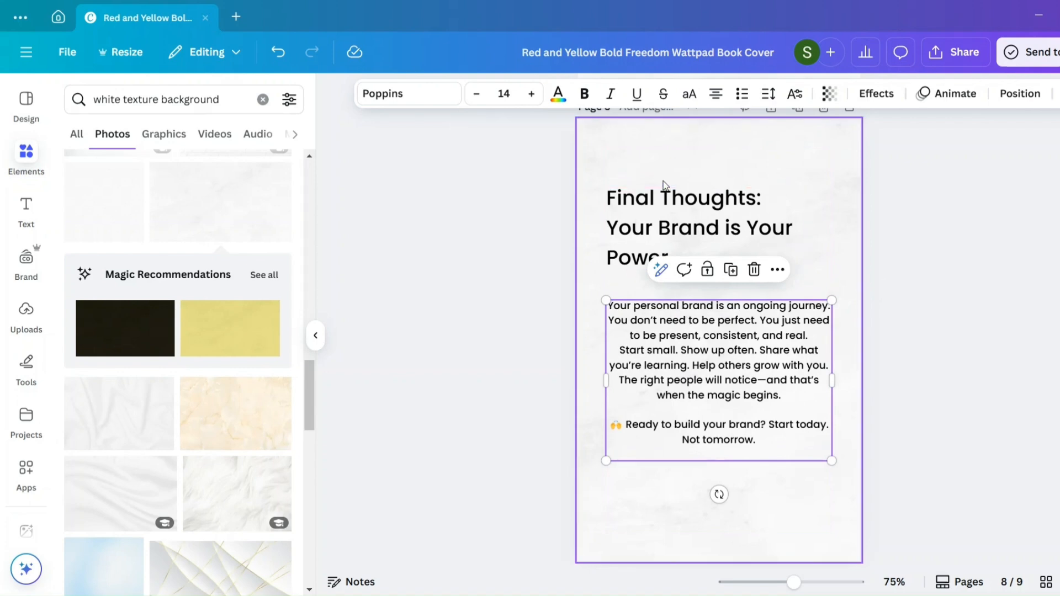
{"action": "left_click_drag", "start_coordinate": [767, 234], "coordinate": [769, 251]}
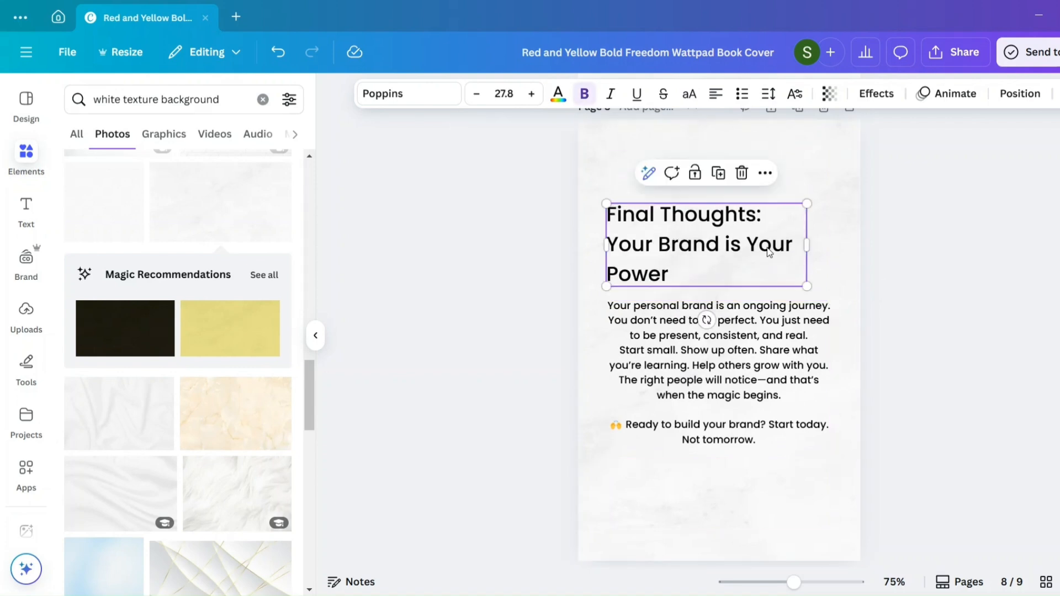
{"action": "left_click", "coordinate": [873, 296]}
{"action": "left_click", "coordinate": [772, 229]}
- Widen the "Final Thoughts: Your Brand is Your Power" heading's text box very slightly and deselect it
{"action": "mouse_move", "coordinate": [806, 245]}
{"action": "left_mouse_down"}
{"action": "mouse_move", "coordinate": [829, 252]}
{"action": "mouse_move", "coordinate": [807, 246]}
{"action": "left_mouse_up"}
{"action": "left_click", "coordinate": [808, 245]}
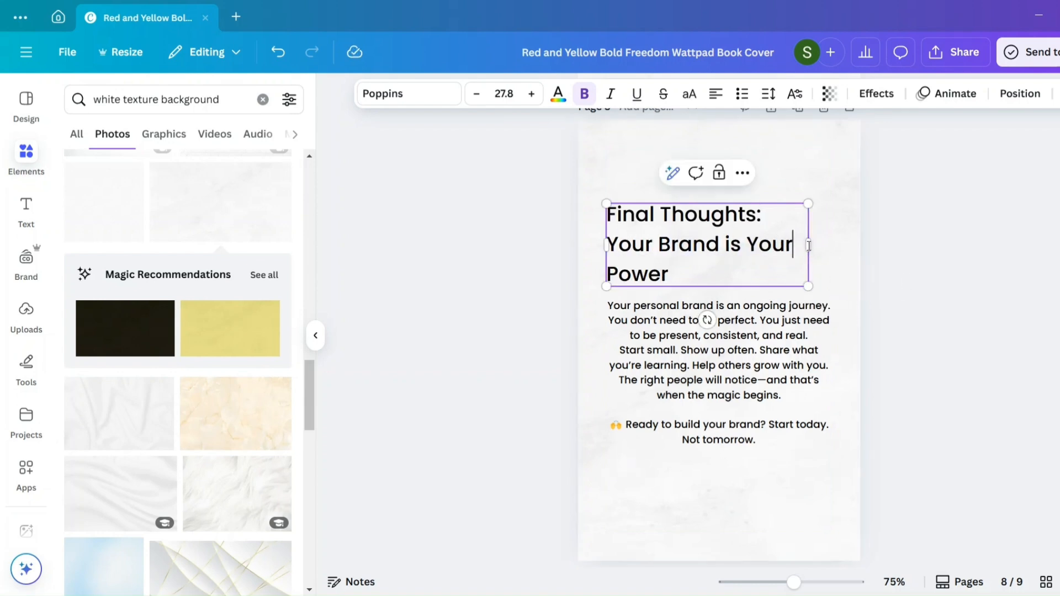
{"action": "left_click", "coordinate": [847, 249]}
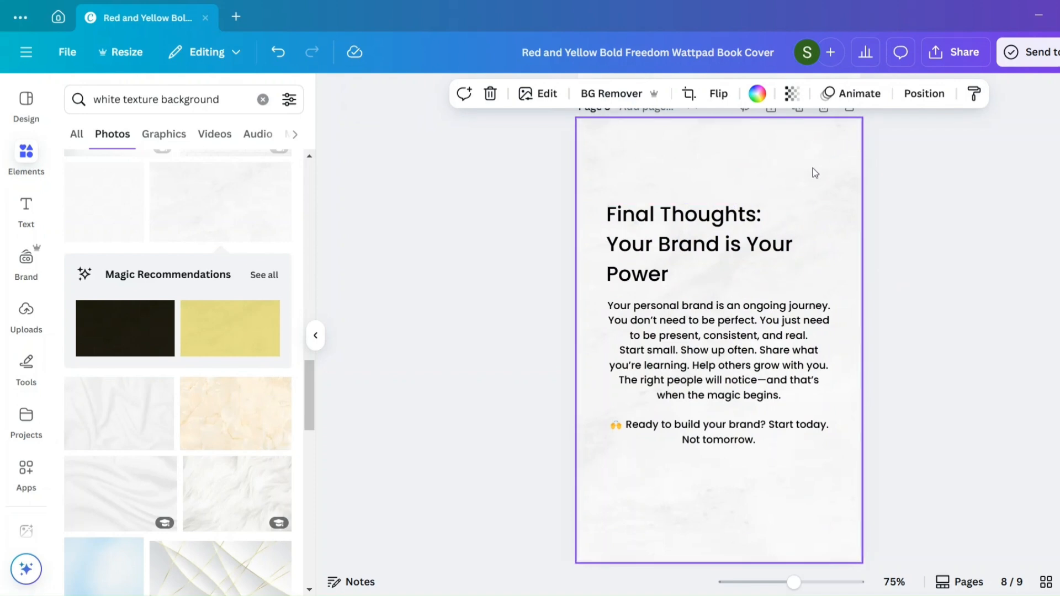
{"action": "scroll", "coordinate": [813, 169], "scroll_direction": "up", "scroll_amount": 20}
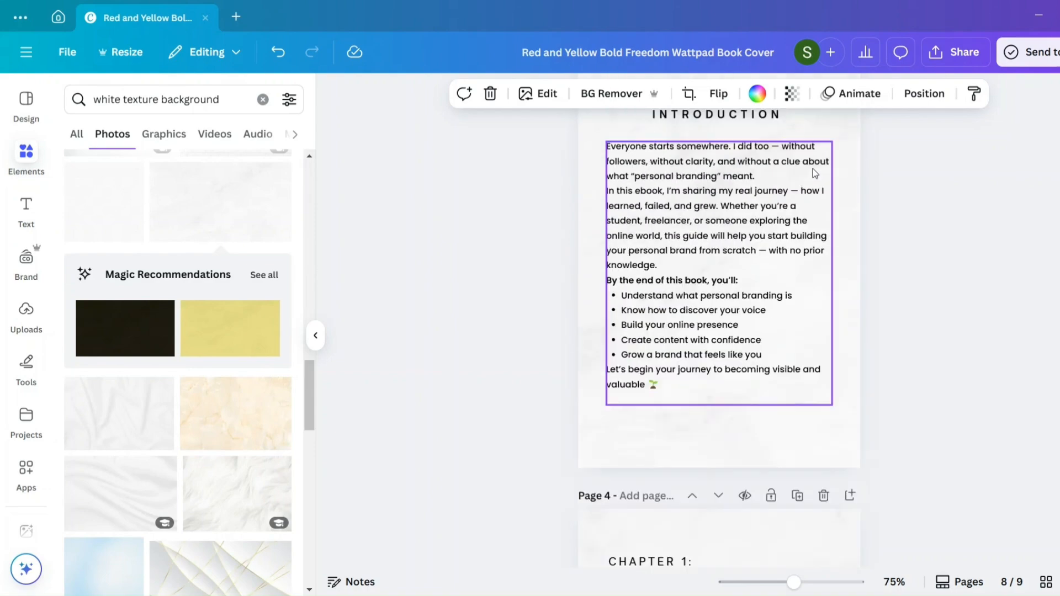
{"action": "scroll", "coordinate": [813, 167], "scroll_direction": "up", "scroll_amount": 10}
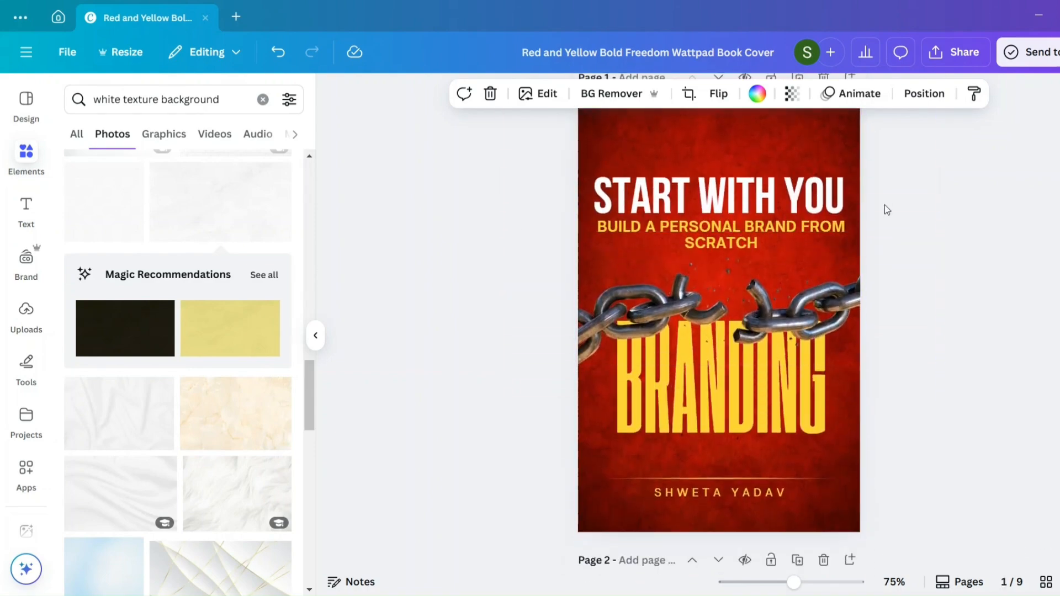
{"action": "scroll", "coordinate": [834, 251], "scroll_direction": "down", "scroll_amount": 5}
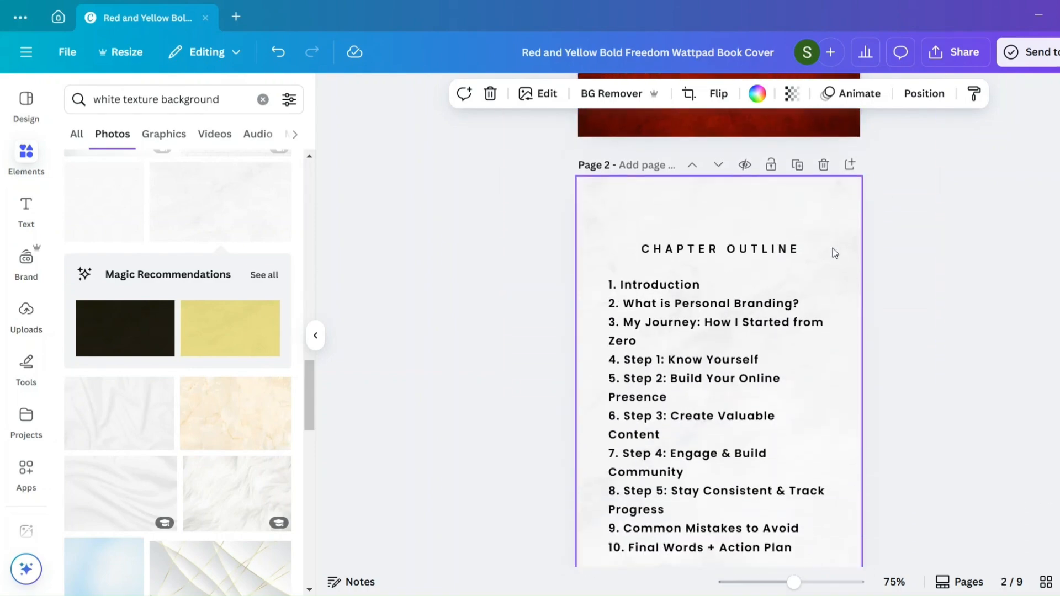
{"action": "scroll", "coordinate": [833, 248], "scroll_direction": "down", "scroll_amount": 1}
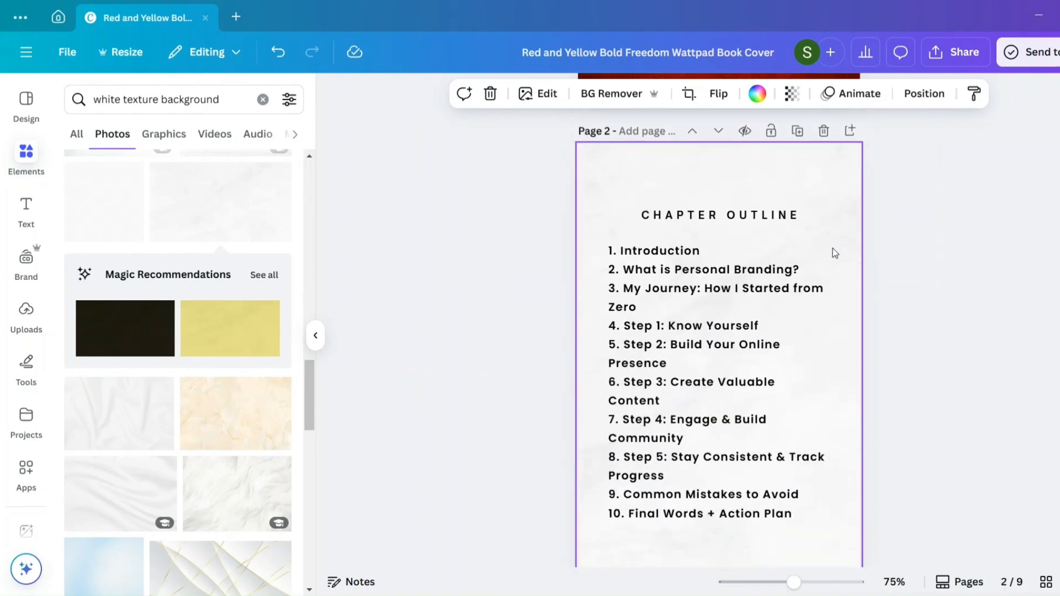
{"action": "left_click", "coordinate": [1025, 51]}
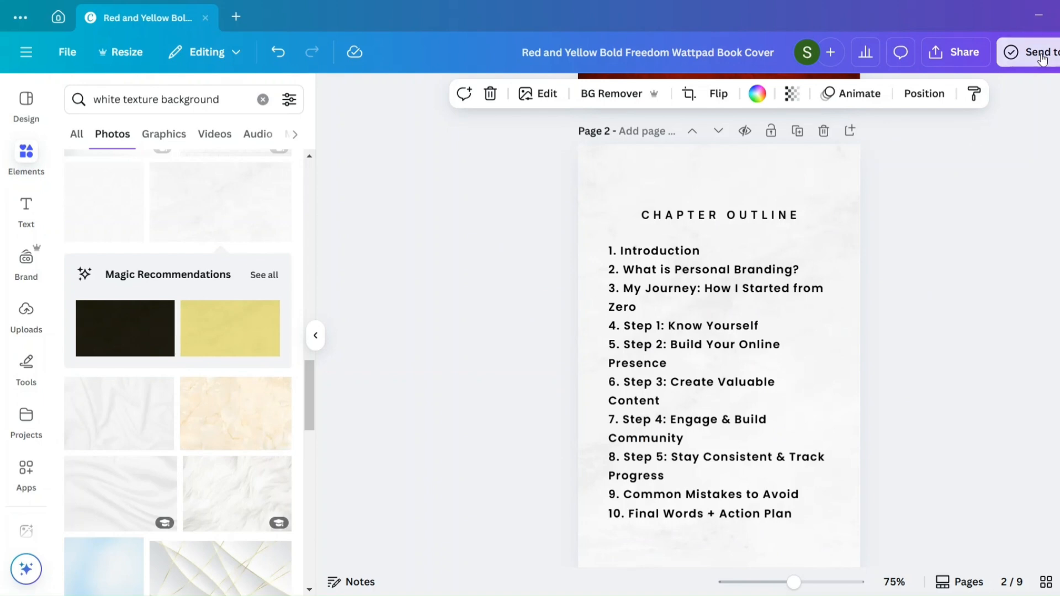
{"action": "left_click", "coordinate": [952, 469]}
{"action": "scroll", "coordinate": [740, 257], "scroll_direction": "up", "scroll_amount": 5}
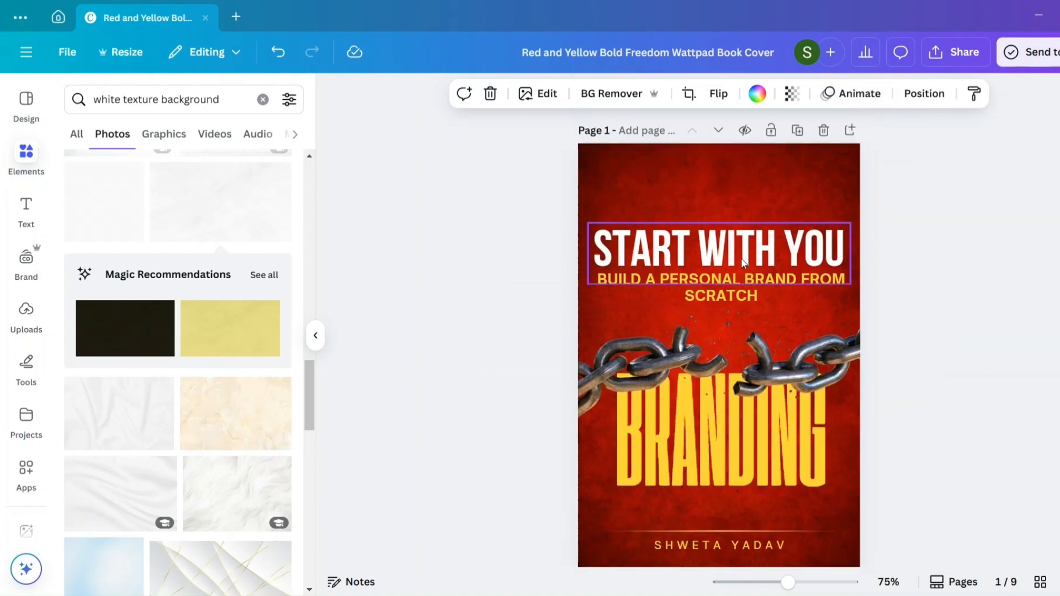
- Start presenting the ebook full screen from the cover page
{"action": "left_click", "coordinate": [973, 174]}
{"action": "left_click", "coordinate": [964, 53]}
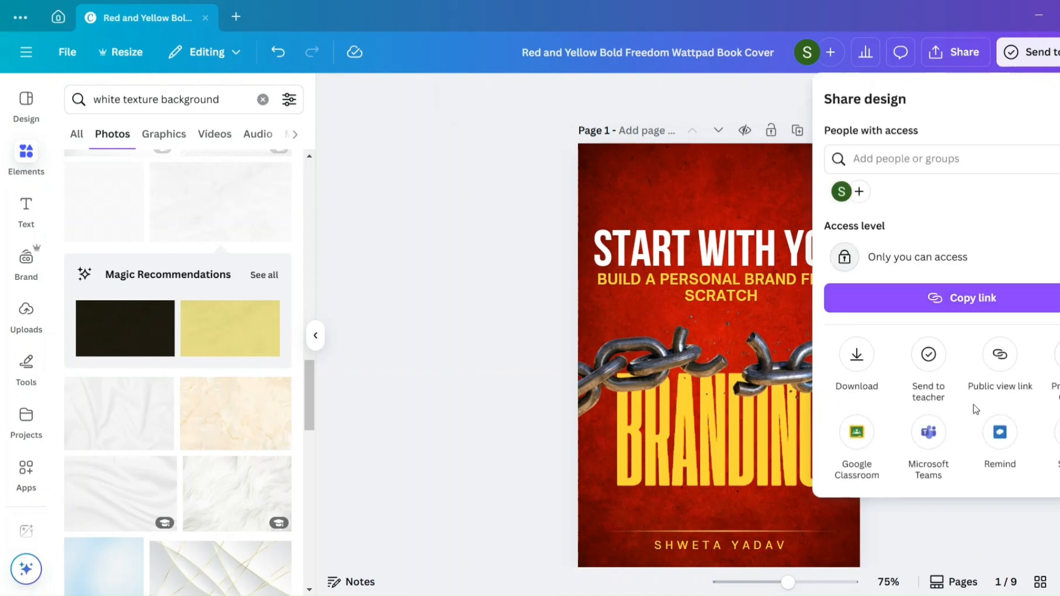
{"action": "left_click", "coordinate": [1058, 436]}
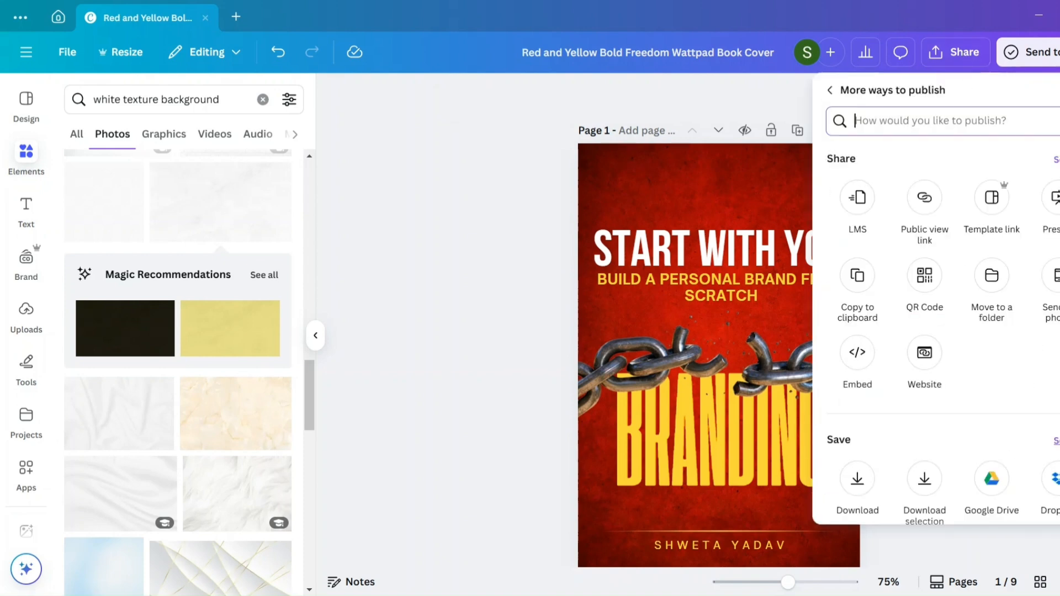
{"action": "left_click", "coordinate": [1055, 197]}
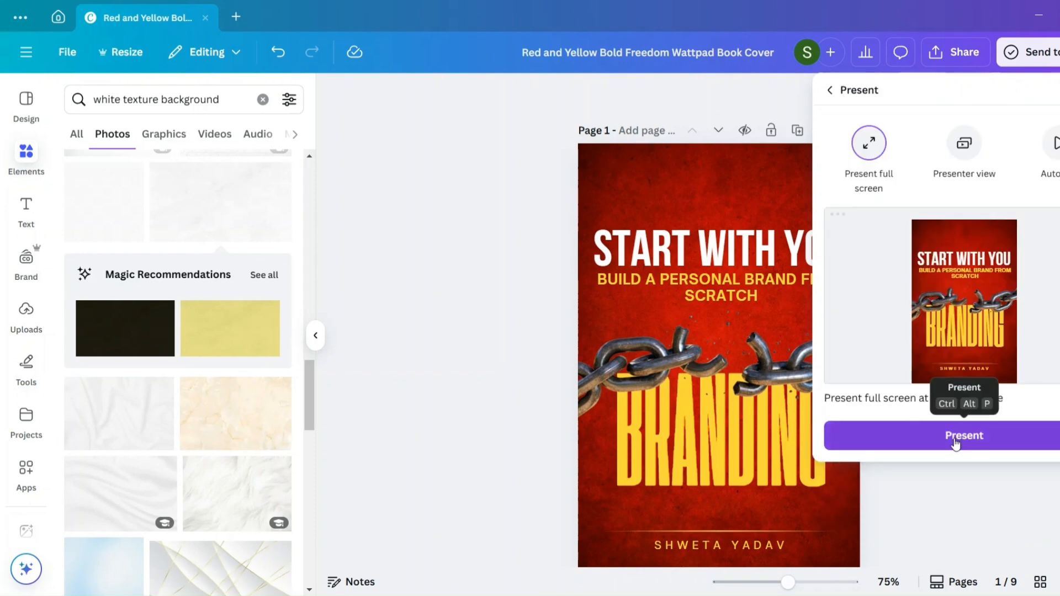
{"action": "left_click", "coordinate": [955, 441]}
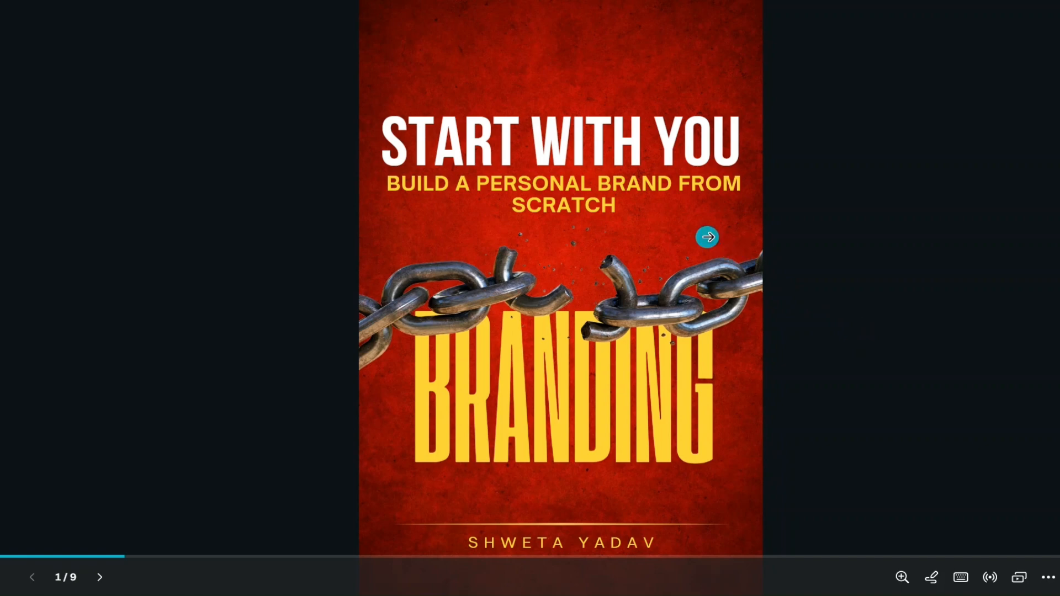
- Page through the full-screen presentation, checking the outline, Chapter 1 pages and "Final Thoughts" page, and return to the editor
{"action": "left_click", "coordinate": [708, 237]}
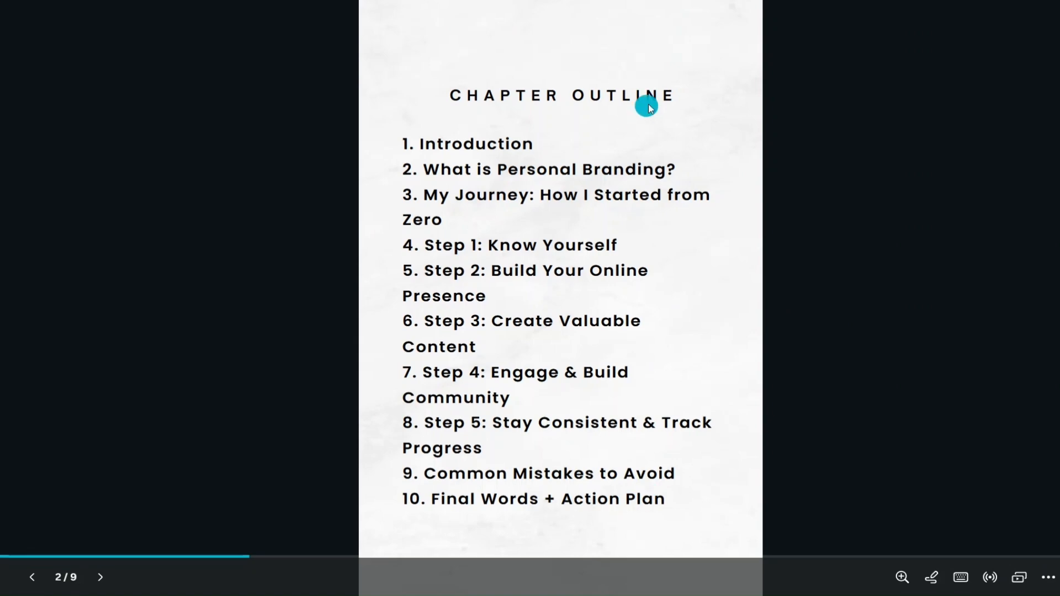
{"action": "left_click", "coordinate": [766, 271]}
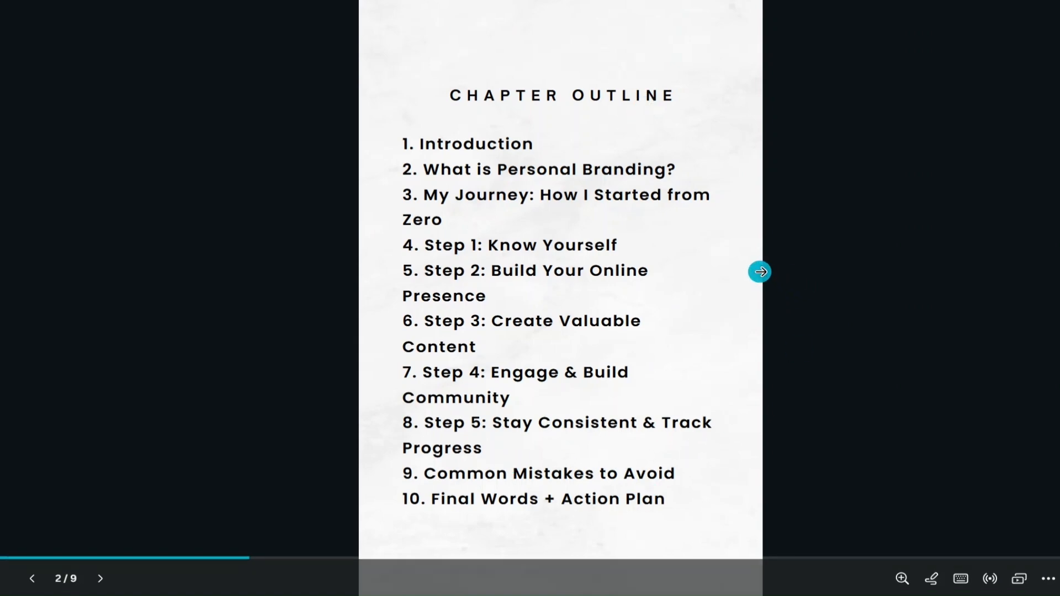
{"action": "left_click", "coordinate": [761, 272]}
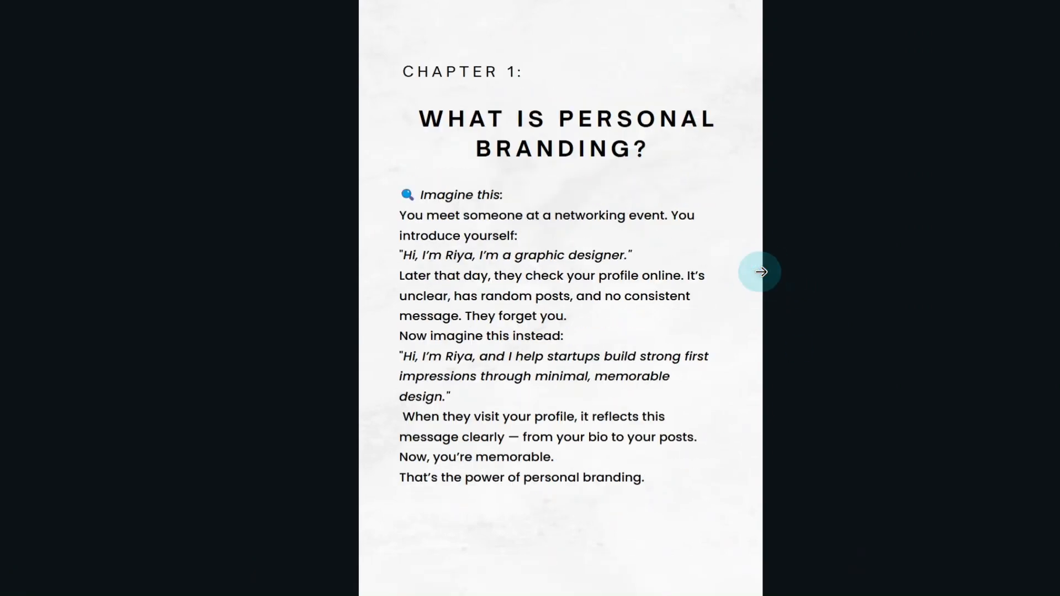
{"action": "left_click", "coordinate": [382, 284]}
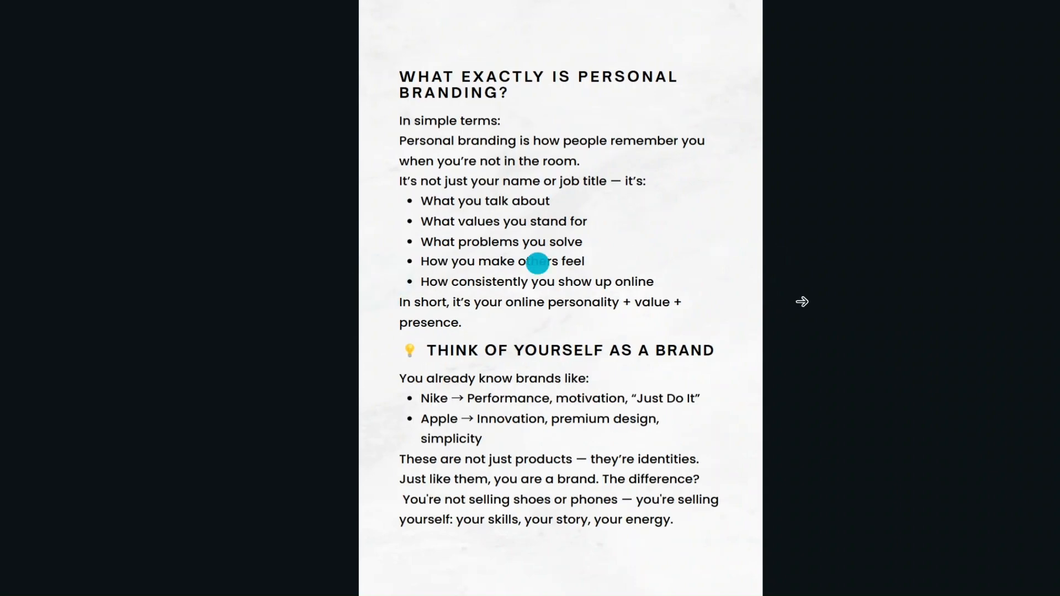
{"action": "left_click", "coordinate": [751, 302]}
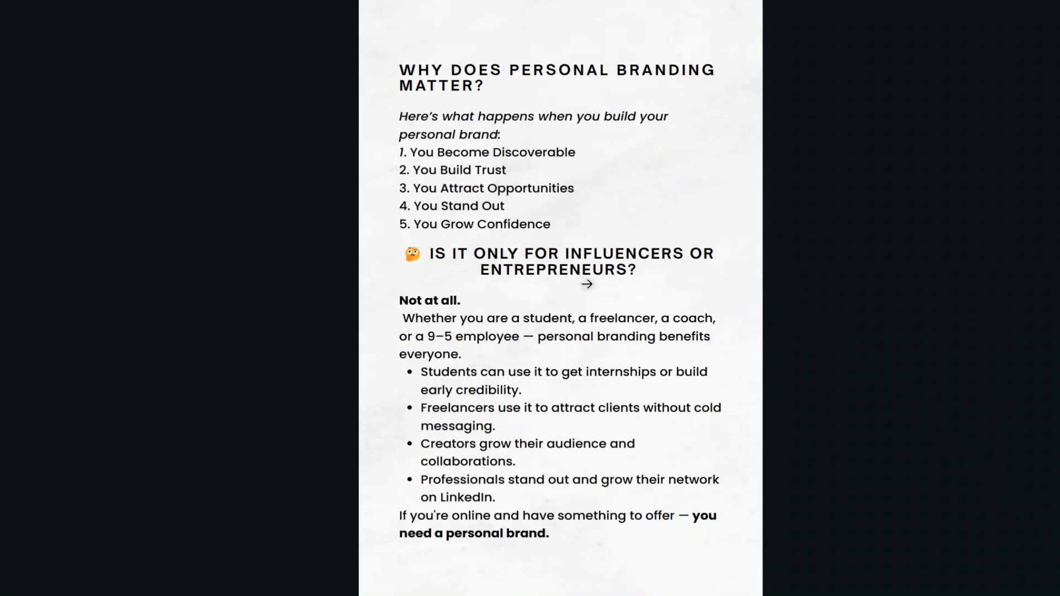
{"action": "left_click", "coordinate": [357, 304]}
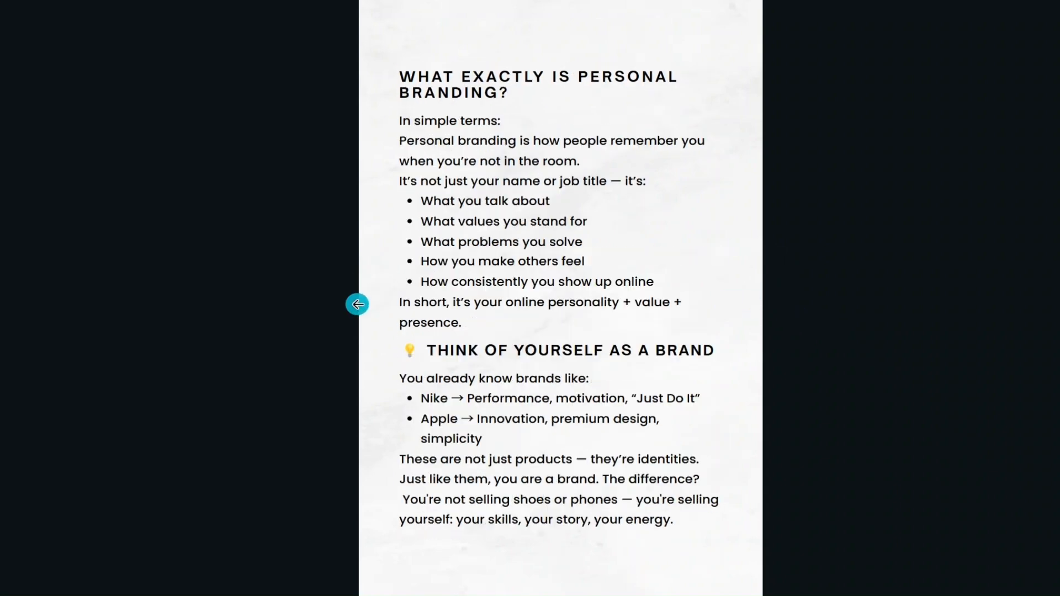
{"action": "left_click", "coordinate": [357, 305]}
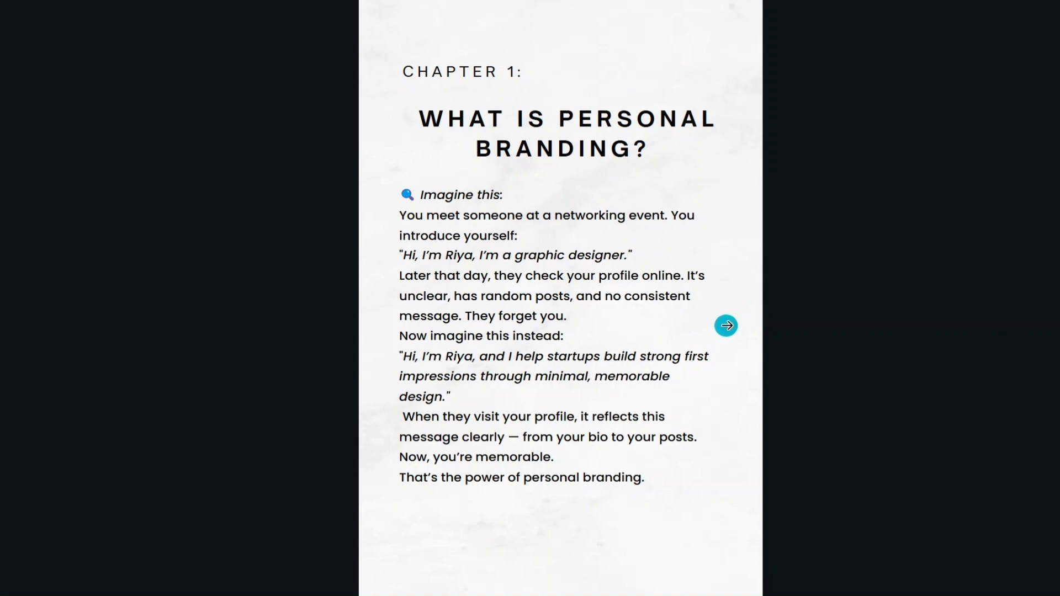
{"action": "left_click", "coordinate": [726, 325]}
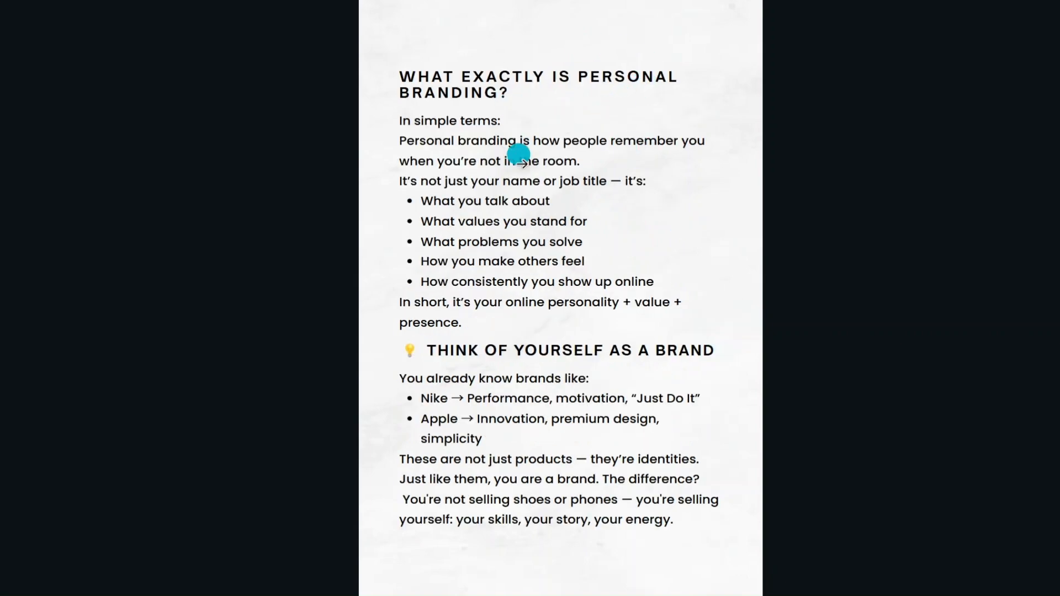
{"action": "left_click", "coordinate": [741, 309]}
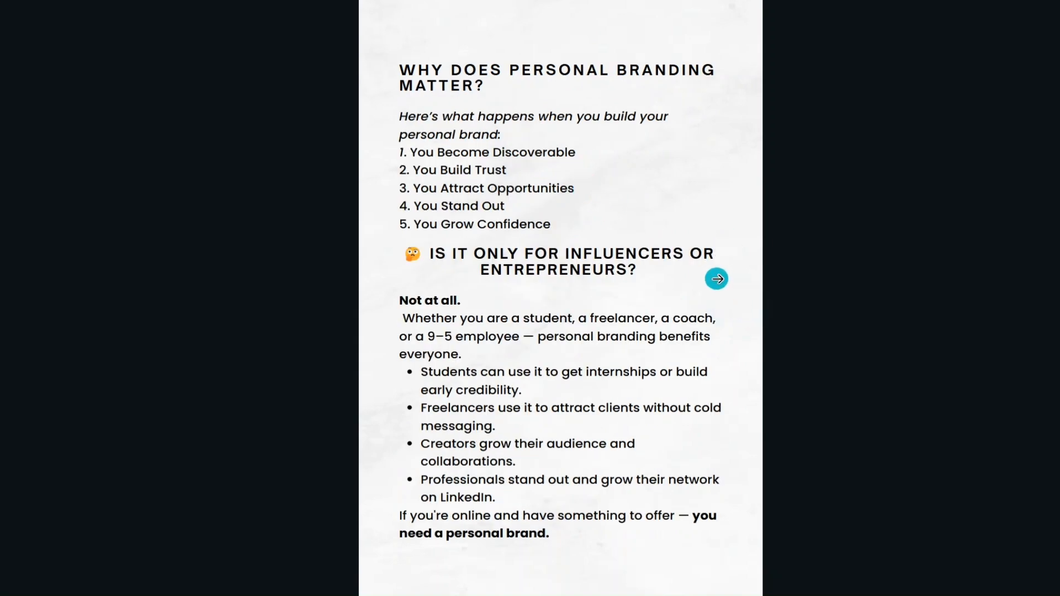
{"action": "left_click", "coordinate": [716, 278]}
{"action": "left_click", "coordinate": [716, 278]}
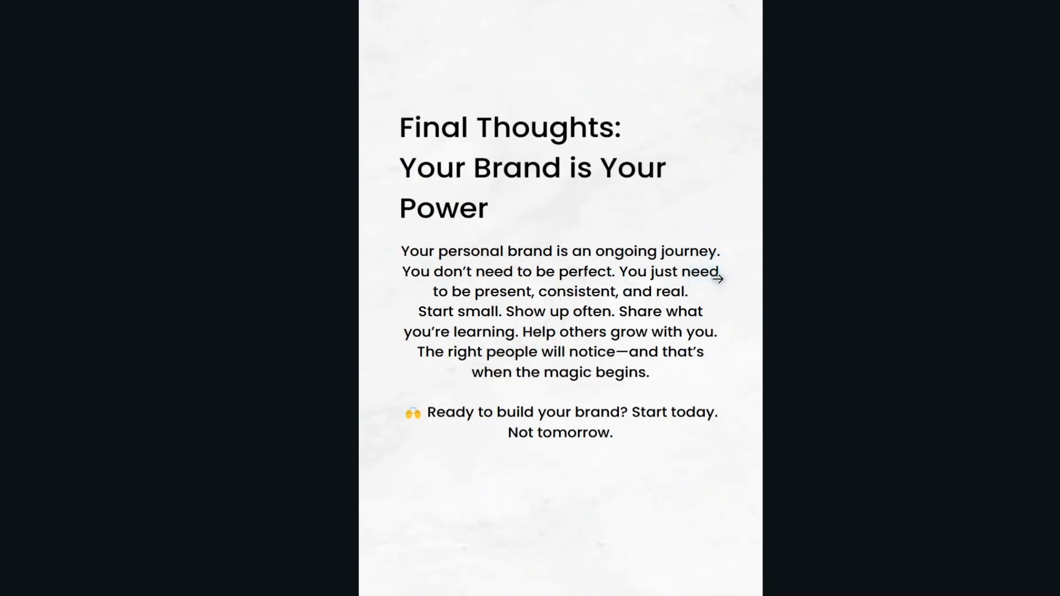
{"action": "left_click", "coordinate": [717, 279]}
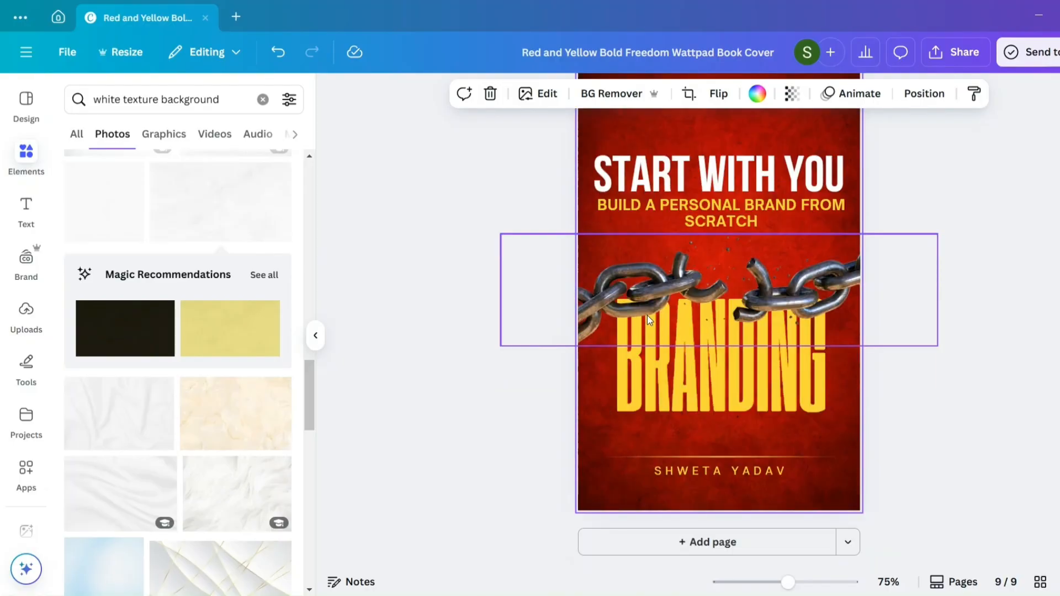
- Delete the "Start With You" title, the subtitle, the chain graphic and the "BRANDING" text from the cover copy on page 9
{"action": "scroll", "coordinate": [647, 316], "scroll_direction": "up", "scroll_amount": 8}
{"action": "scroll", "coordinate": [647, 319], "scroll_direction": "down", "scroll_amount": 8}
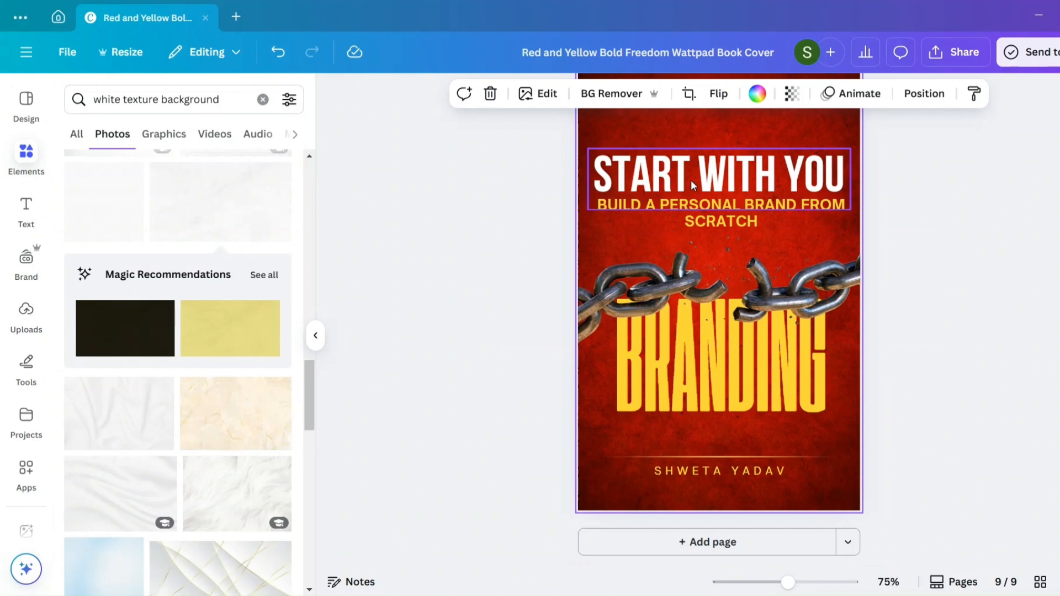
{"action": "left_click", "coordinate": [694, 186]}
{"action": "left_click_drag", "start_coordinate": [889, 450], "coordinate": [639, 180]}
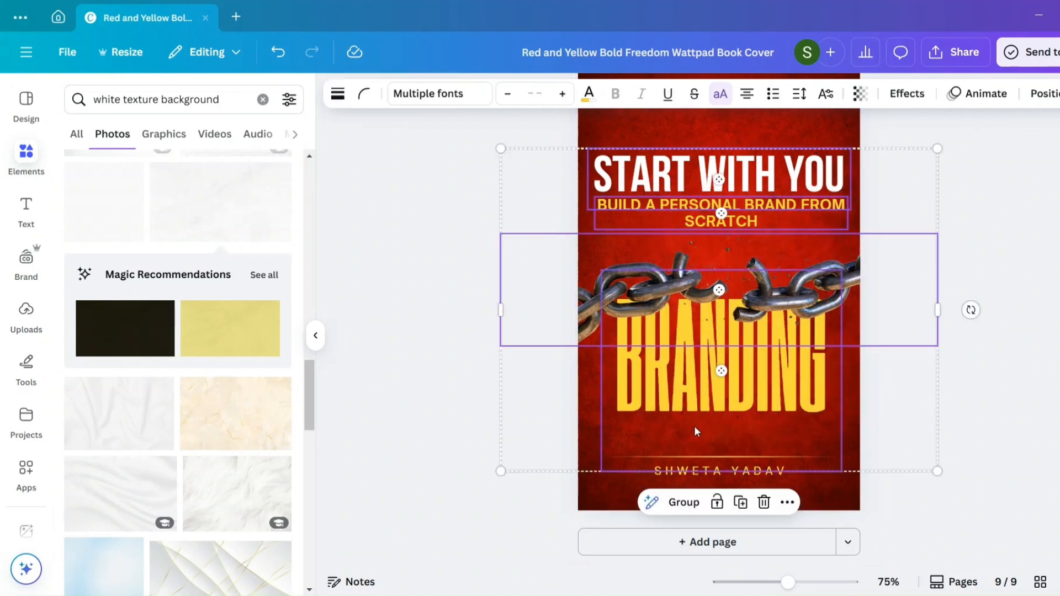
{"action": "left_click", "coordinate": [764, 503]}
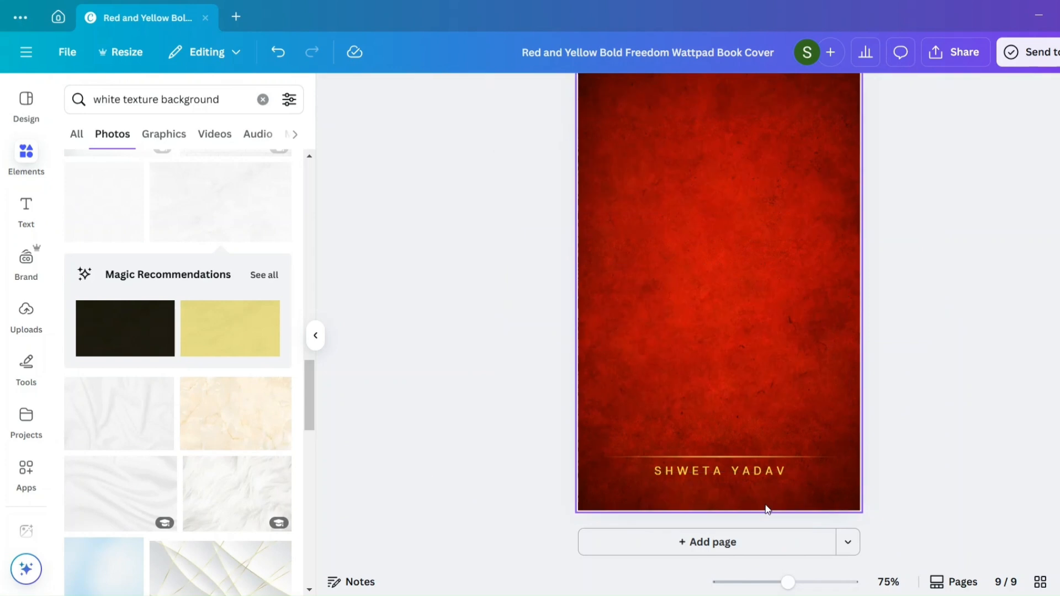
- Browse the suggested book cover templates and the "Ebook multiple pages" templates
{"action": "left_click", "coordinate": [29, 103]}
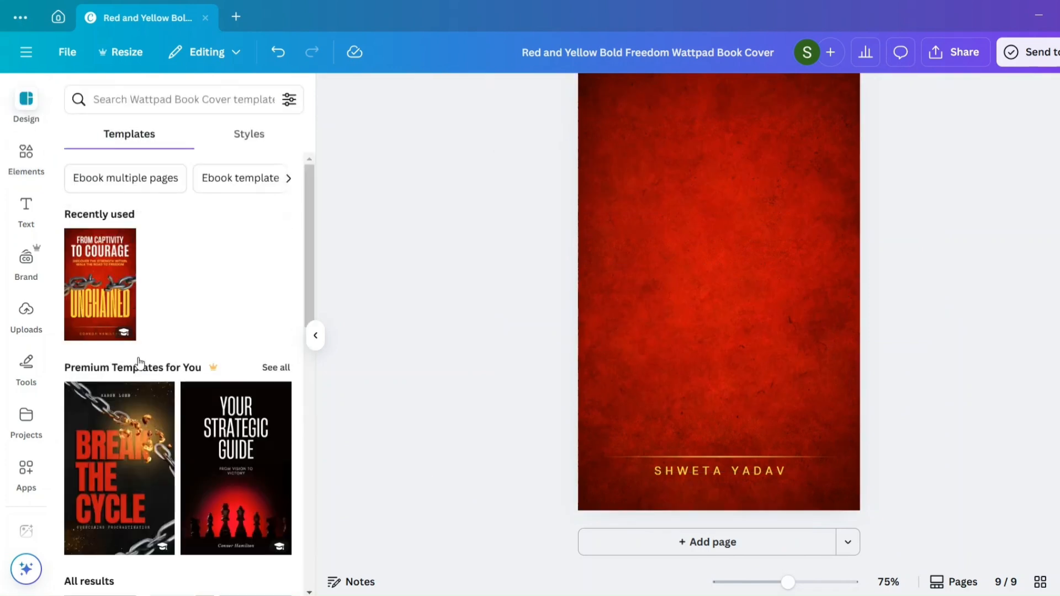
{"action": "scroll", "coordinate": [137, 361], "scroll_direction": "down", "scroll_amount": 2}
{"action": "scroll", "coordinate": [139, 363], "scroll_direction": "down", "scroll_amount": 3}
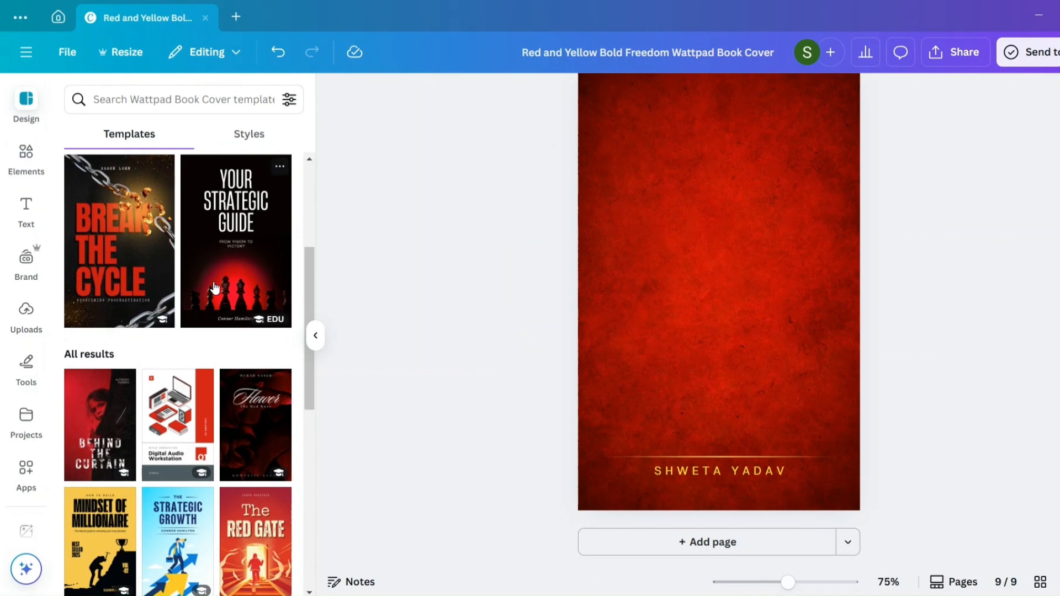
{"action": "scroll", "coordinate": [173, 243], "scroll_direction": "up", "scroll_amount": 5}
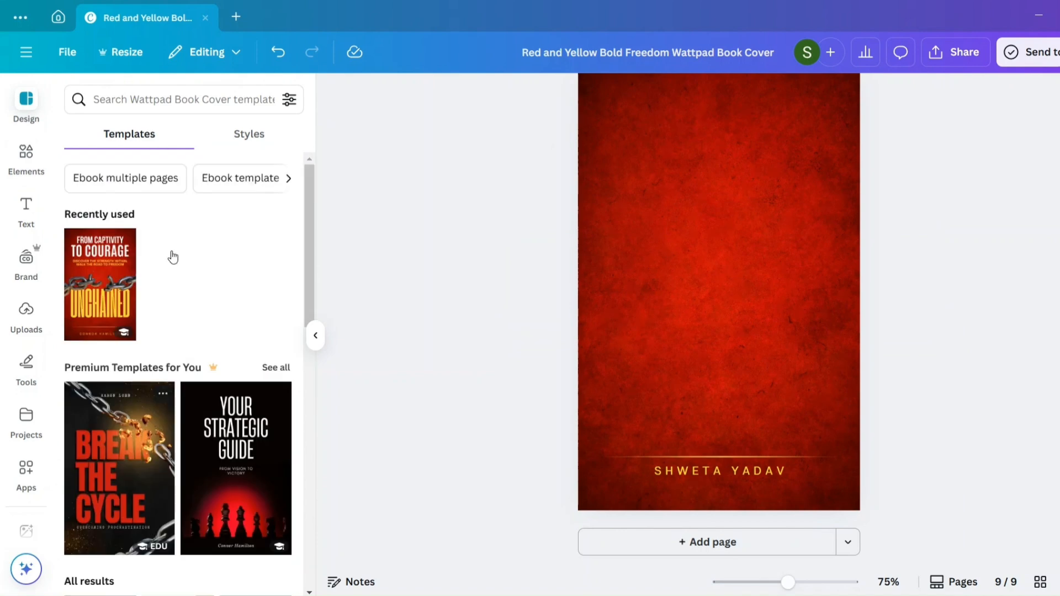
{"action": "left_click", "coordinate": [128, 177]}
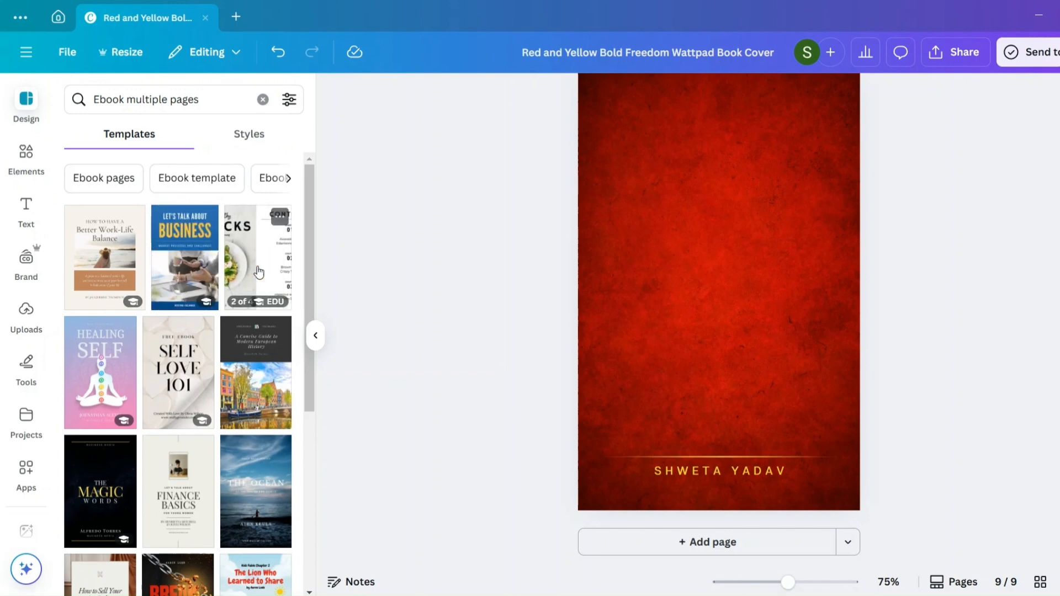
{"action": "scroll", "coordinate": [210, 445], "scroll_direction": "down", "scroll_amount": 5}
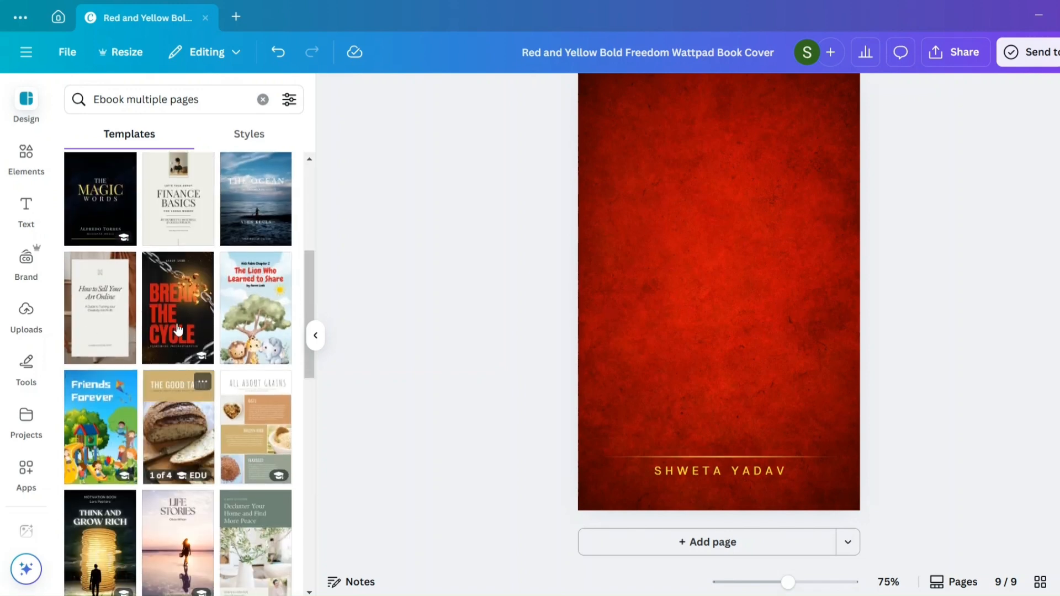
{"action": "scroll", "coordinate": [177, 327], "scroll_direction": "down", "scroll_amount": 4}
{"action": "scroll", "coordinate": [178, 327], "scroll_direction": "down", "scroll_amount": 1}
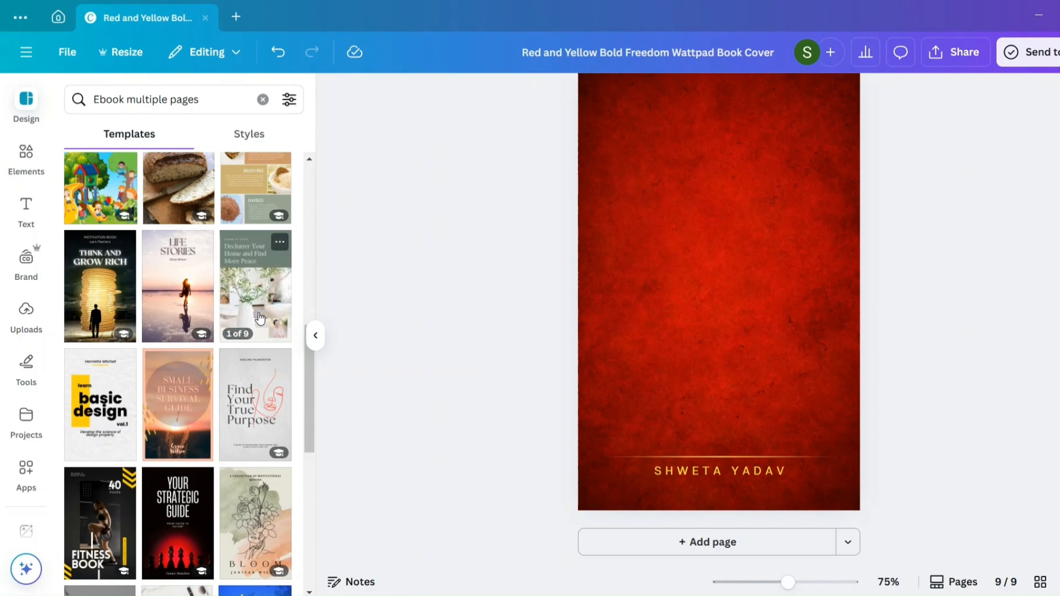
- Open the nine-page Olive Green Neutral Declutter template and examine its page layouts and the similar templates
{"action": "left_click", "coordinate": [259, 319]}
{"action": "scroll", "coordinate": [241, 419], "scroll_direction": "down", "scroll_amount": 10}
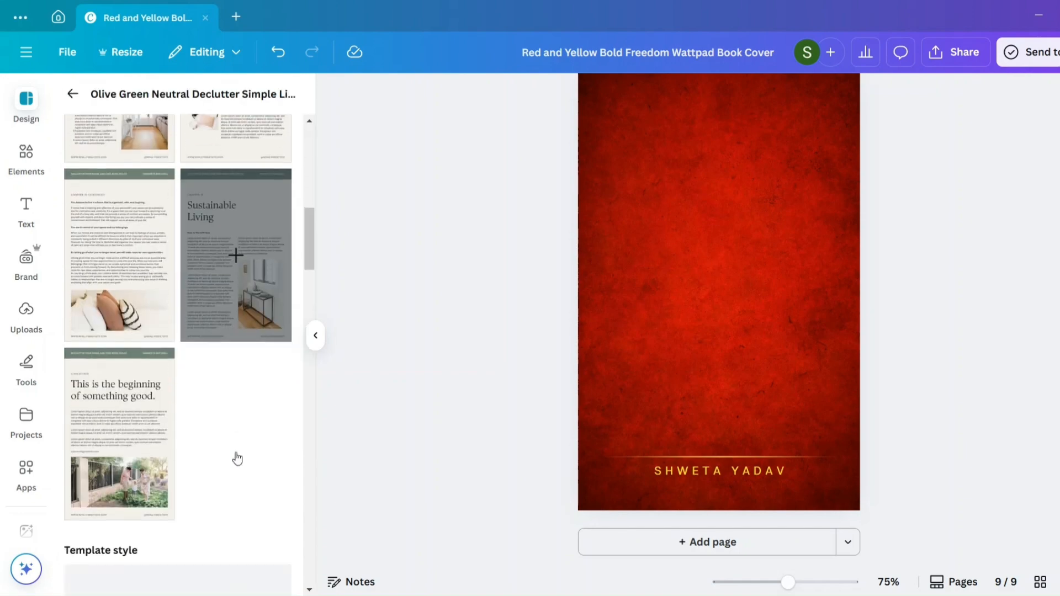
{"action": "scroll", "coordinate": [238, 458], "scroll_direction": "down", "scroll_amount": 3}
{"action": "scroll", "coordinate": [237, 454], "scroll_direction": "up", "scroll_amount": 1}
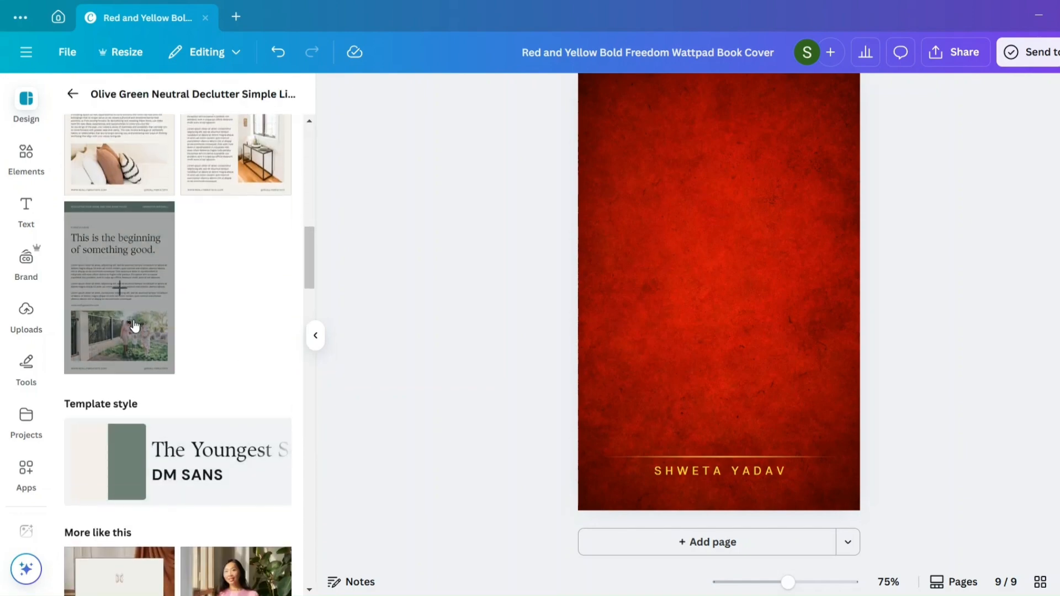
{"action": "scroll", "coordinate": [190, 314], "scroll_direction": "down", "scroll_amount": 5}
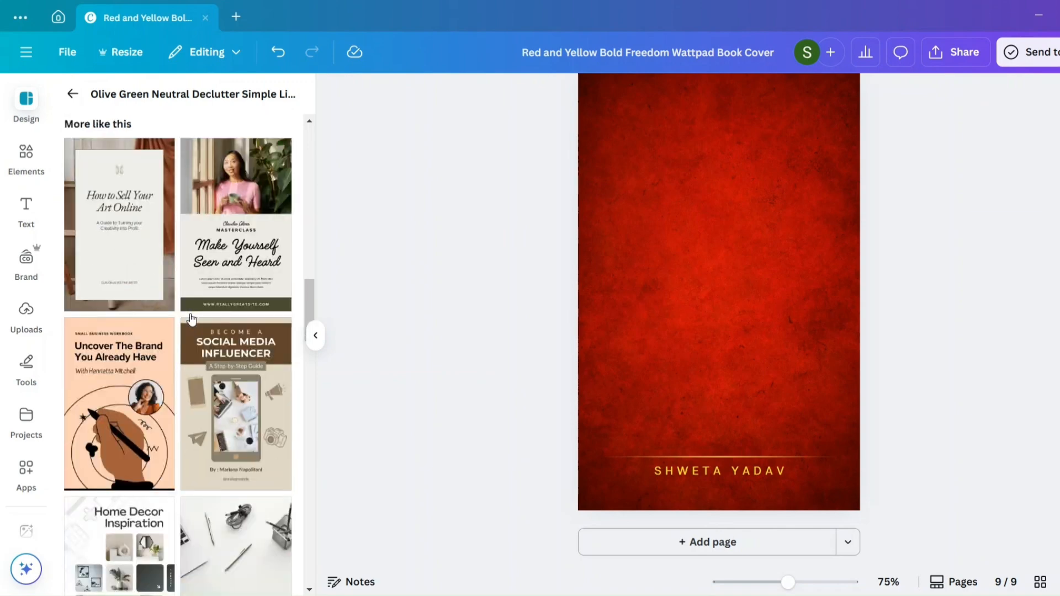
- Browse the similar templates, open the 11-page Cream Black Illustrated Guidebook For UGC Content Creators template and examine its page layouts
{"action": "scroll", "coordinate": [191, 319], "scroll_direction": "down", "scroll_amount": 1}
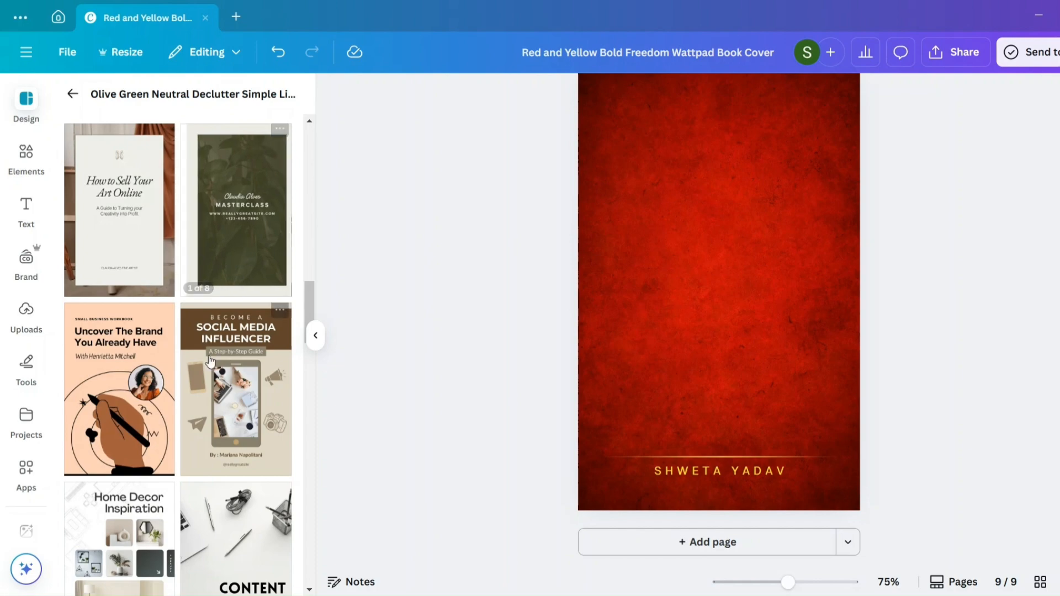
{"action": "scroll", "coordinate": [236, 244], "scroll_direction": "down", "scroll_amount": 12}
{"action": "scroll", "coordinate": [210, 363], "scroll_direction": "down", "scroll_amount": 5}
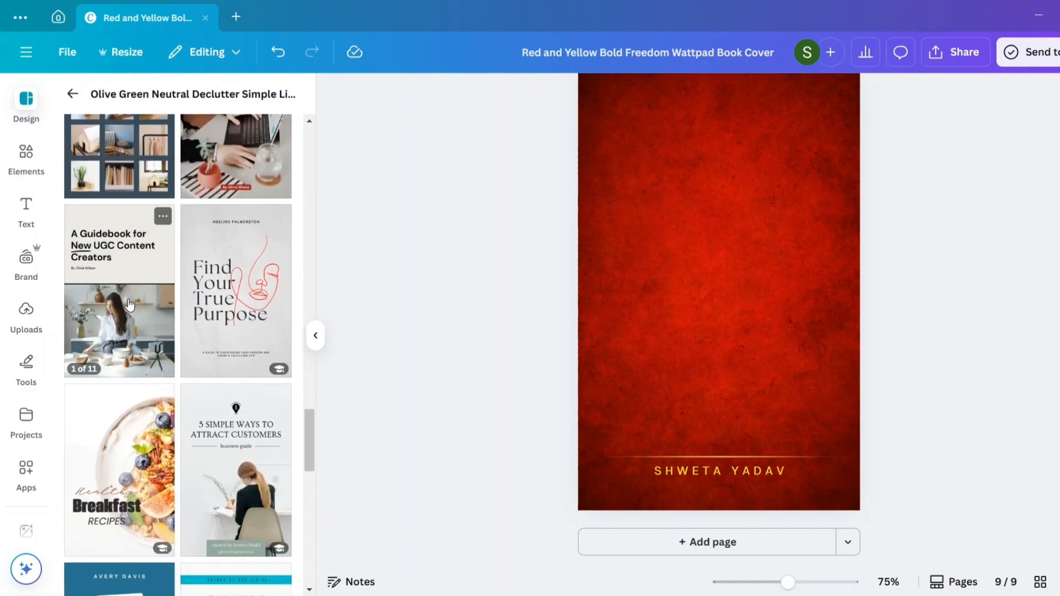
{"action": "left_click", "coordinate": [129, 304]}
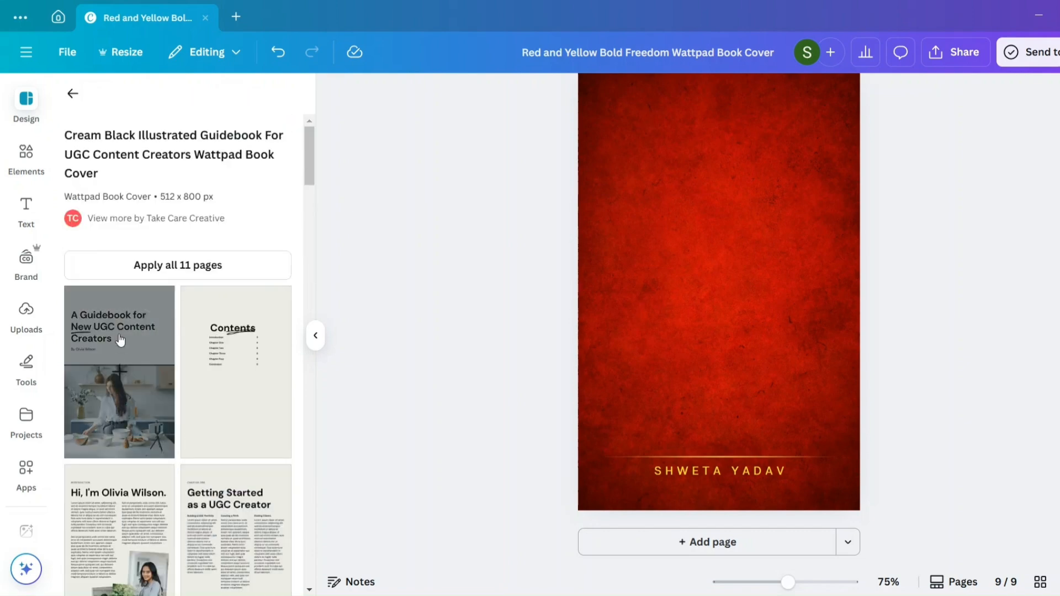
{"action": "scroll", "coordinate": [260, 359], "scroll_direction": "down", "scroll_amount": 5}
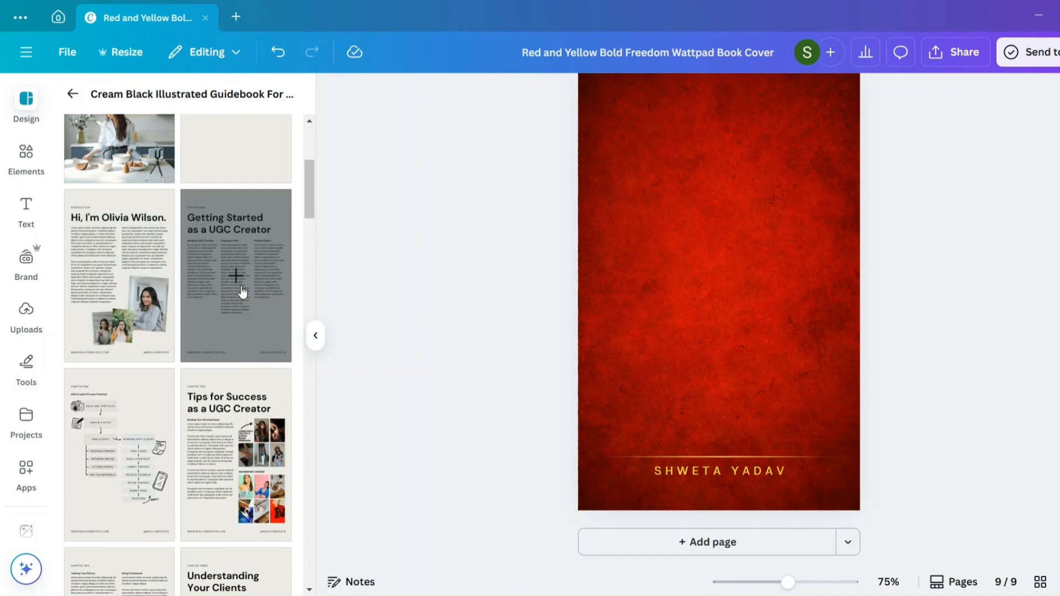
{"action": "scroll", "coordinate": [239, 293], "scroll_direction": "down", "scroll_amount": 5}
{"action": "scroll", "coordinate": [215, 431], "scroll_direction": "down", "scroll_amount": 15}
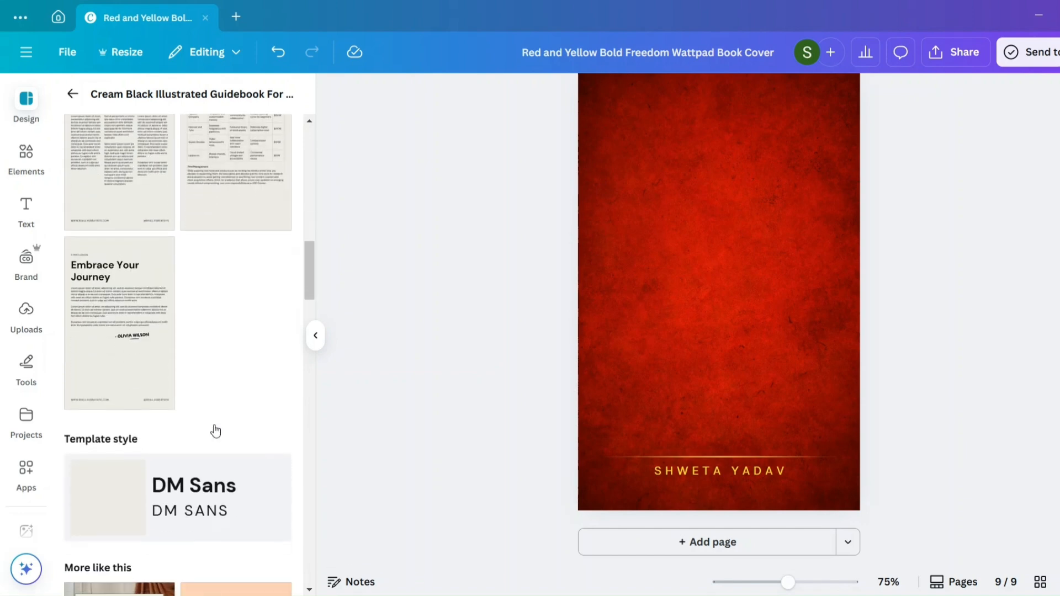
{"action": "scroll", "coordinate": [138, 275], "scroll_direction": "up", "scroll_amount": 4}
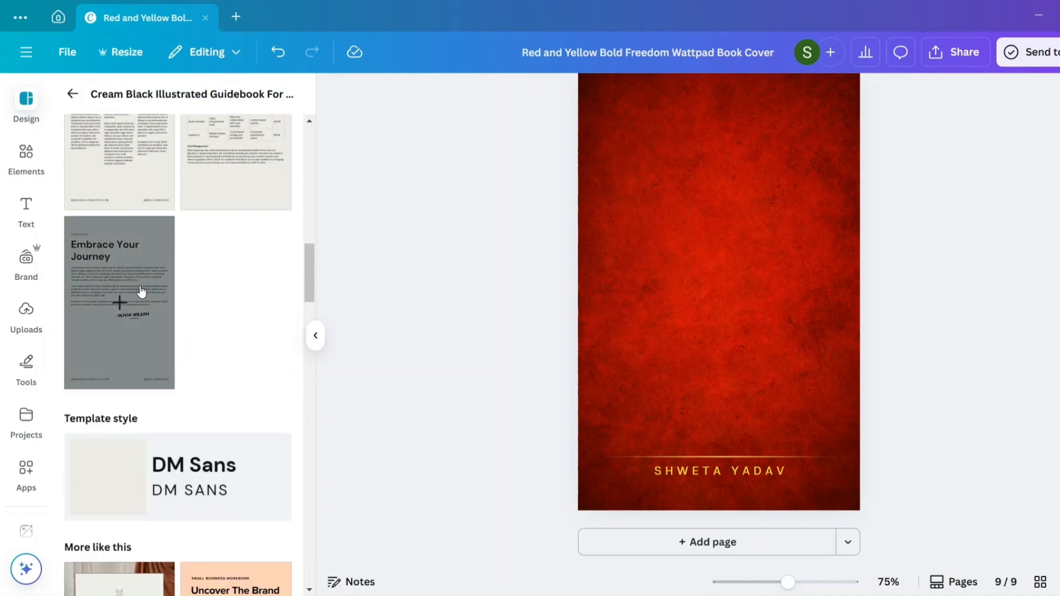
- Add the template's "Embrace Your Journey" conclusion layout as a new page 10 and look over its heading, body text and footer
{"action": "left_click", "coordinate": [137, 287]}
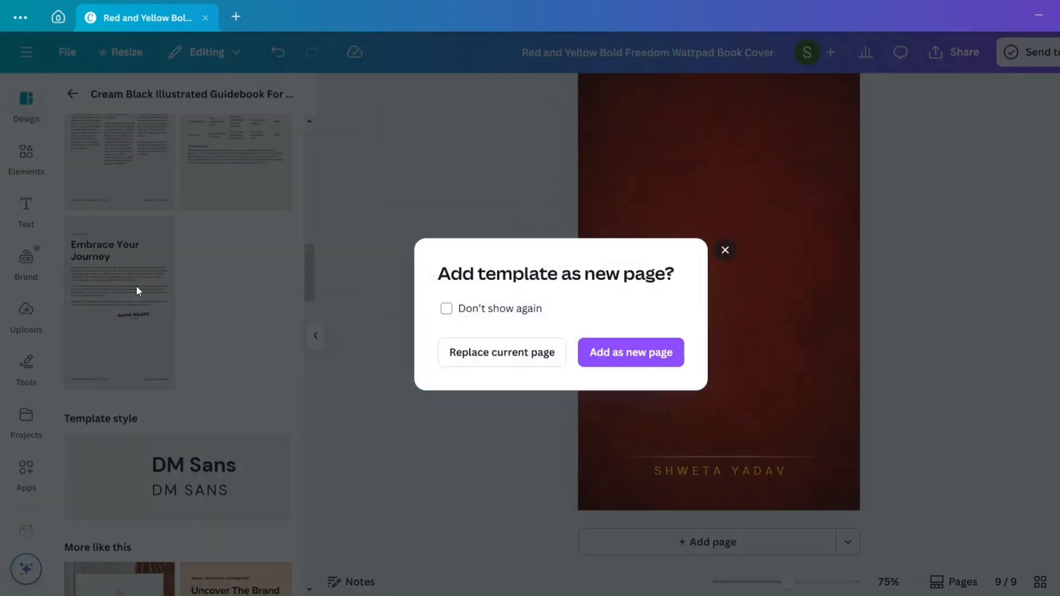
{"action": "left_click", "coordinate": [634, 356]}
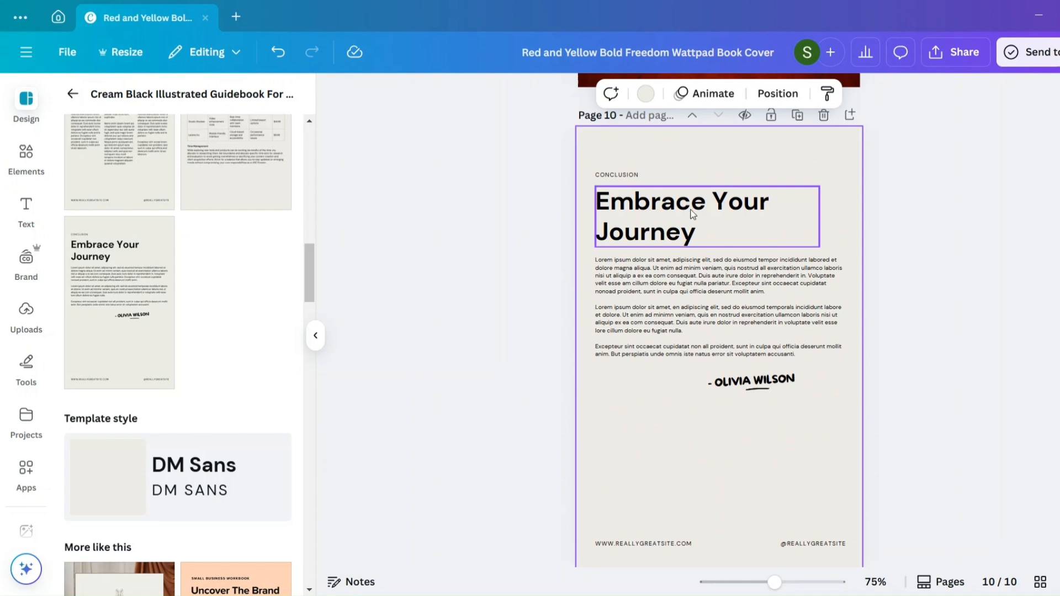
{"action": "scroll", "coordinate": [693, 214], "scroll_direction": "up", "scroll_amount": 1}
{"action": "scroll", "coordinate": [693, 214], "scroll_direction": "down", "scroll_amount": 3}
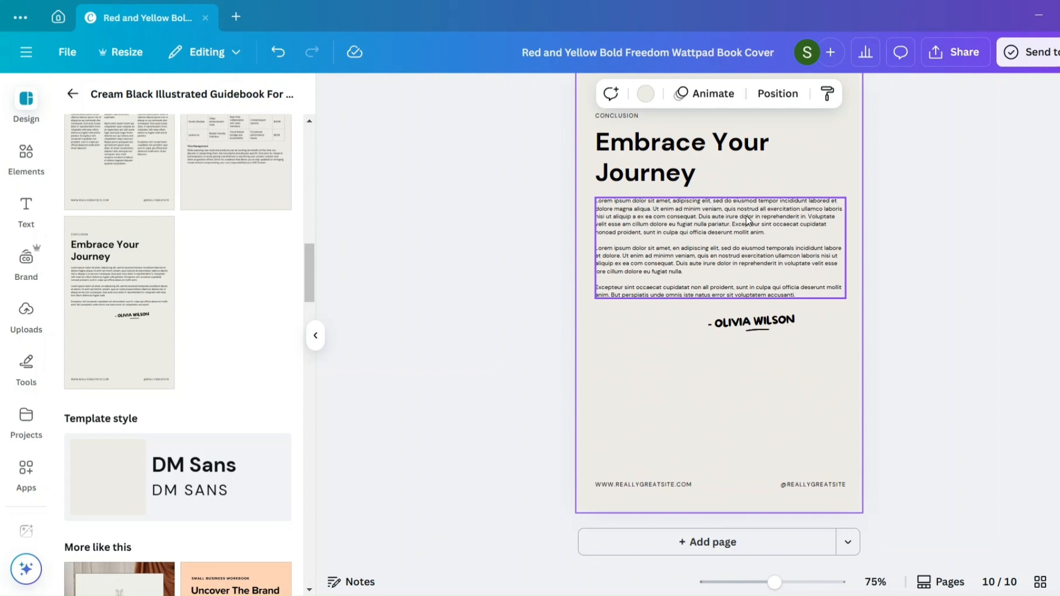
{"action": "scroll", "coordinate": [746, 216], "scroll_direction": "up", "scroll_amount": 2}
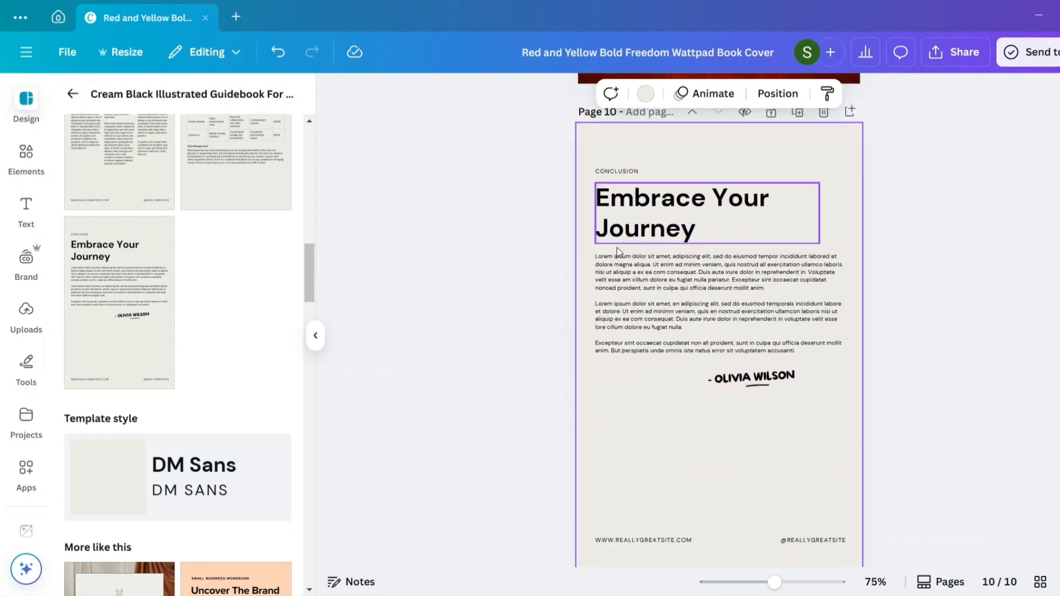
{"action": "scroll", "coordinate": [744, 445], "scroll_direction": "down", "scroll_amount": 2}
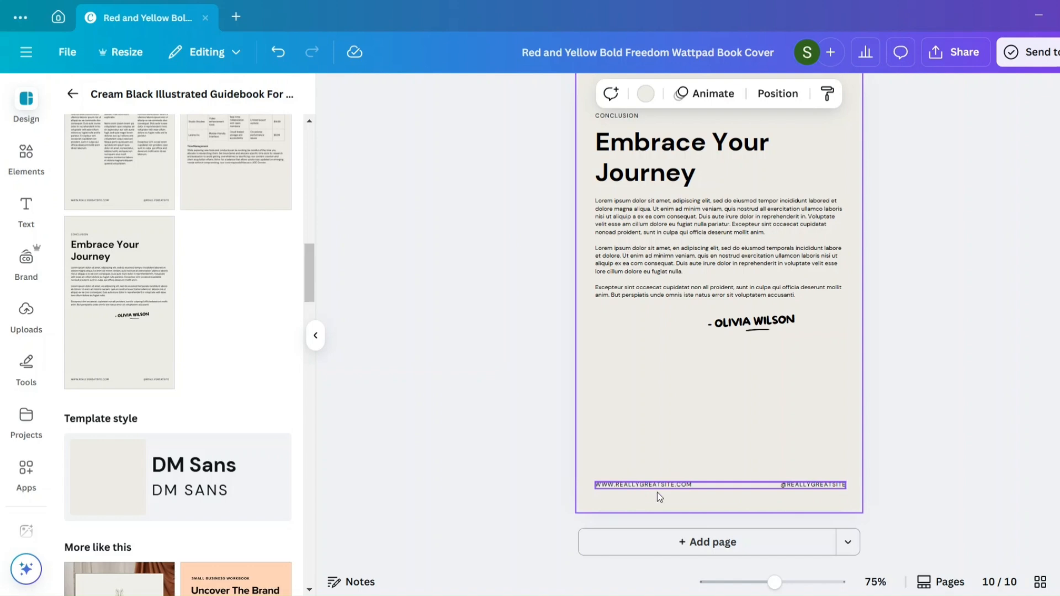
- Review the "Final Thoughts" page, delete the red back cover on page 9 and undo that deletion
{"action": "scroll", "coordinate": [674, 340], "scroll_direction": "up", "scroll_amount": 5}
{"action": "scroll", "coordinate": [674, 340], "scroll_direction": "up", "scroll_amount": 10}
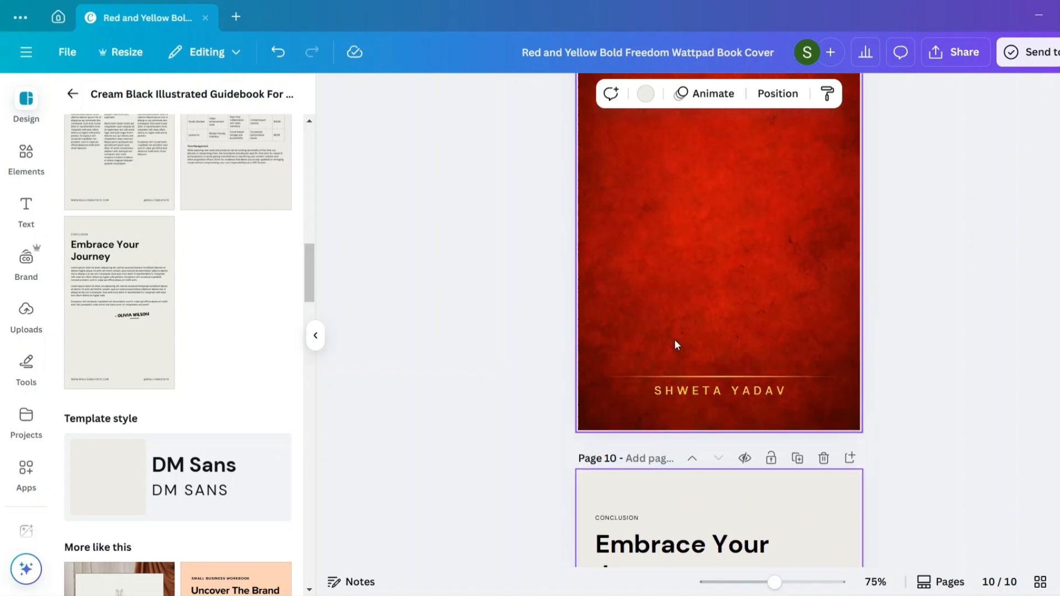
{"action": "scroll", "coordinate": [687, 440], "scroll_direction": "up", "scroll_amount": 1}
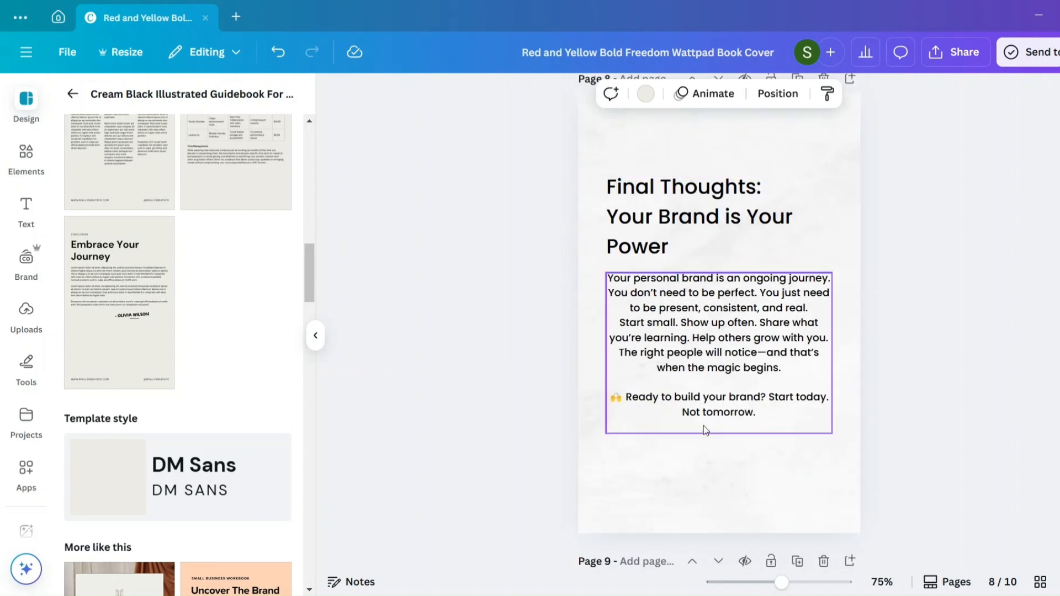
{"action": "scroll", "coordinate": [703, 429], "scroll_direction": "down", "scroll_amount": 7}
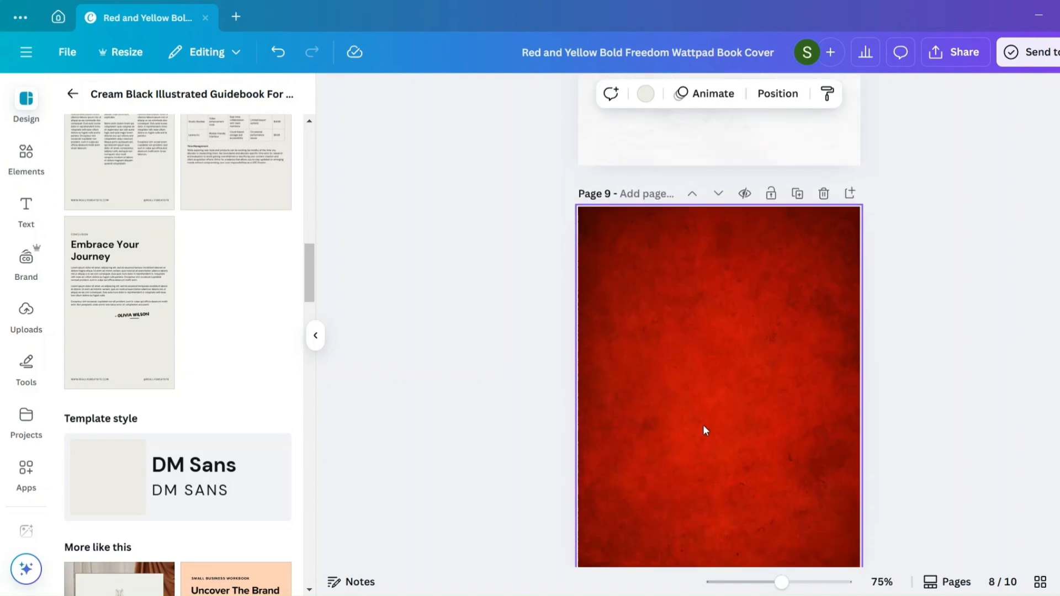
{"action": "left_click", "coordinate": [825, 190]}
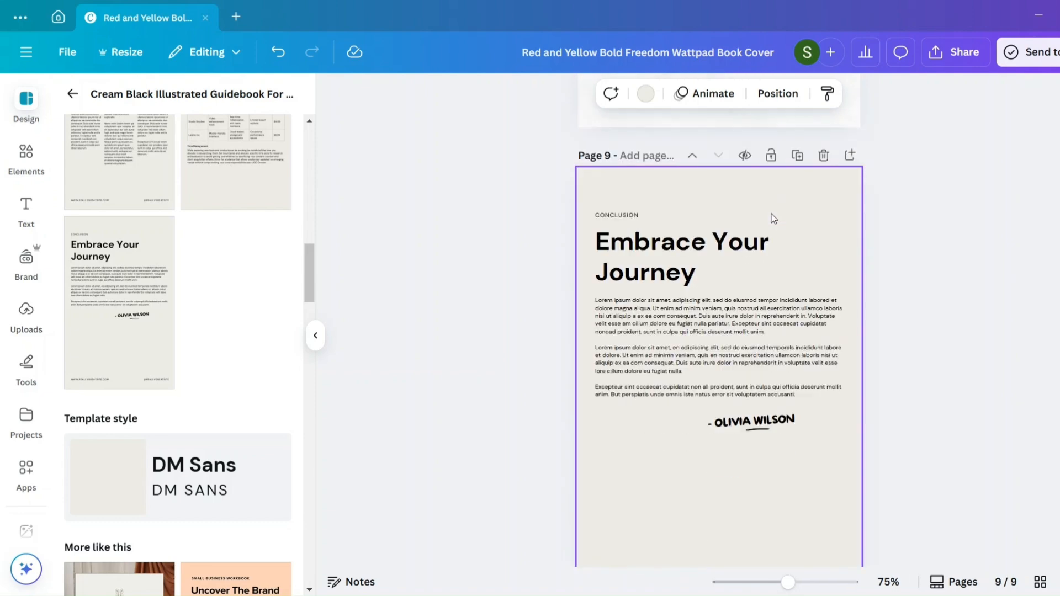
{"action": "left_click", "coordinate": [286, 53]}
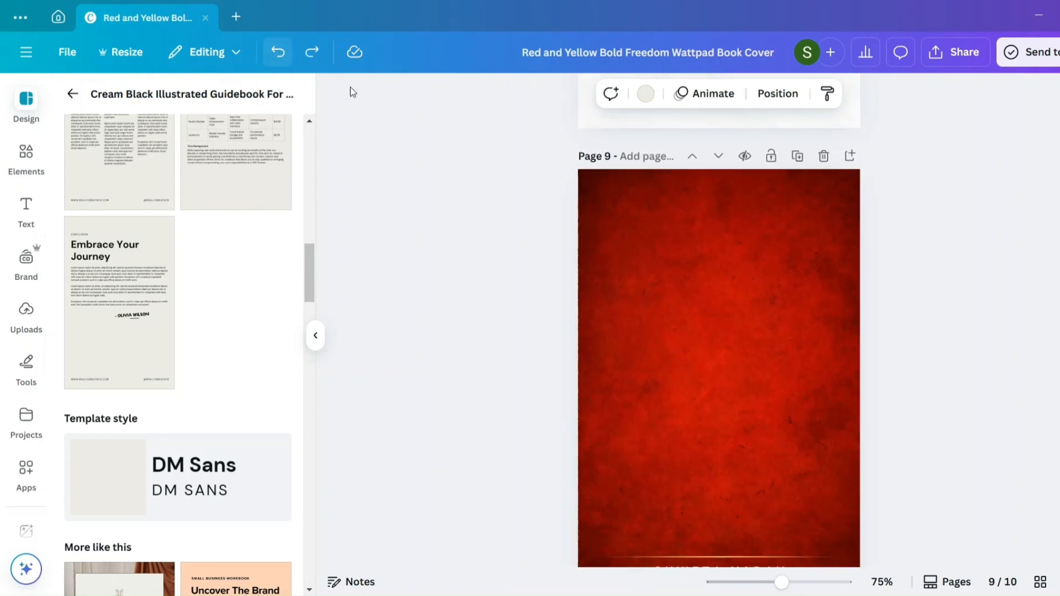
- Delete the "Embrace Your Journey" page and remove the author name with its gold line from the red back cover
{"action": "scroll", "coordinate": [923, 302], "scroll_direction": "down", "scroll_amount": 4}
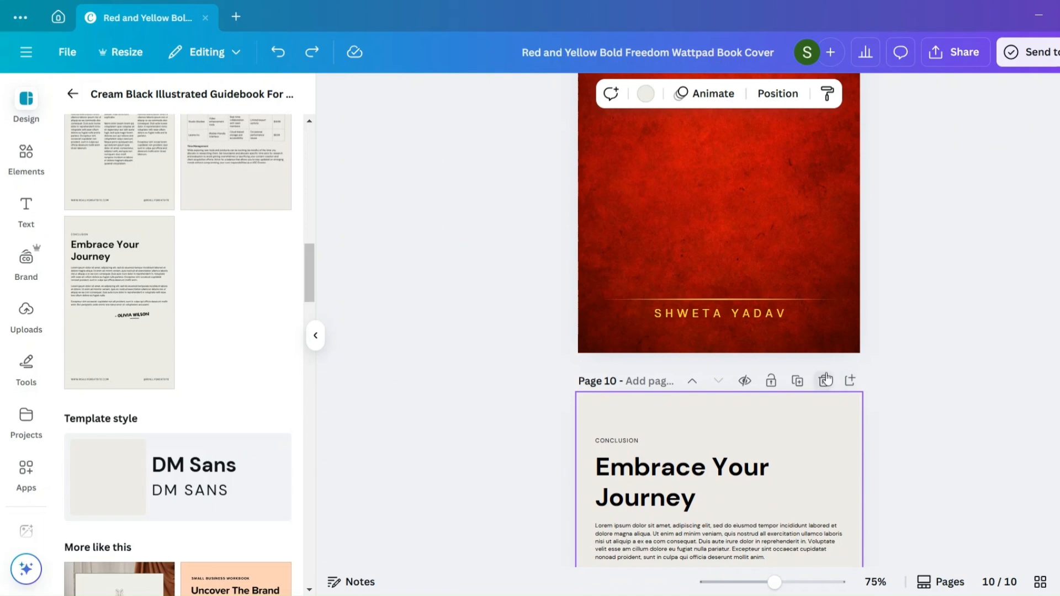
{"action": "left_click", "coordinate": [825, 380]}
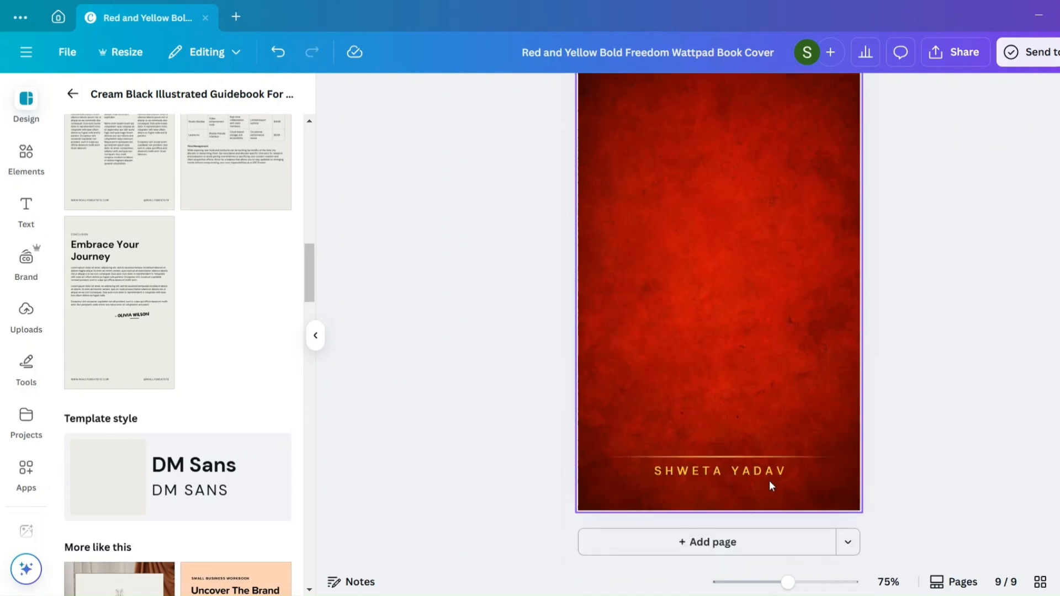
{"action": "left_click", "coordinate": [746, 455]}
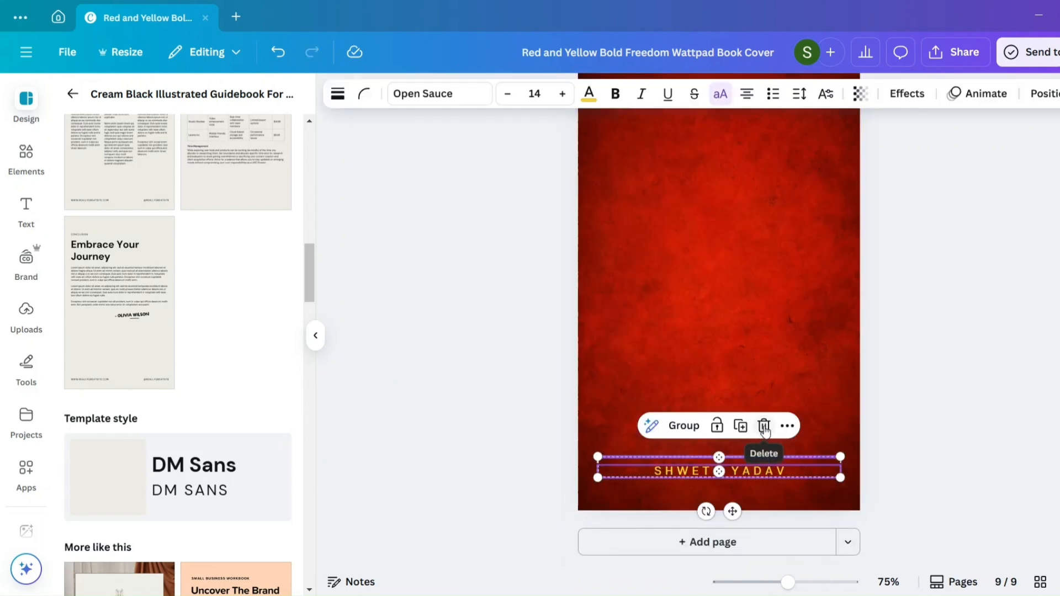
{"action": "left_click", "coordinate": [764, 426]}
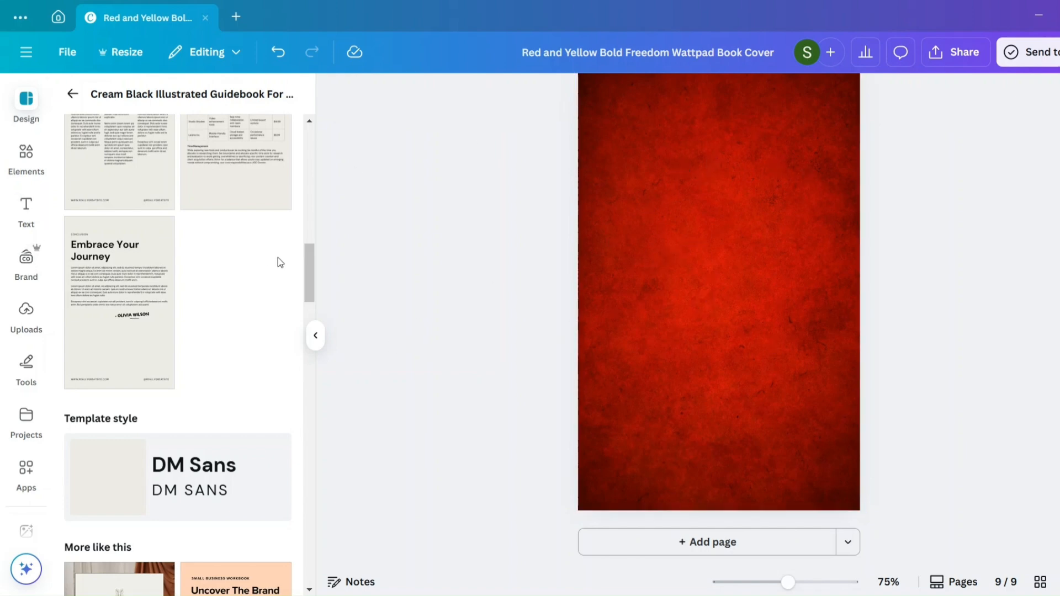
- Add a text box reading "THANK YOU FOR READING" to the middle of the red back cover
{"action": "type", "text": "t"}
{"action": "type", "text": "THA"}
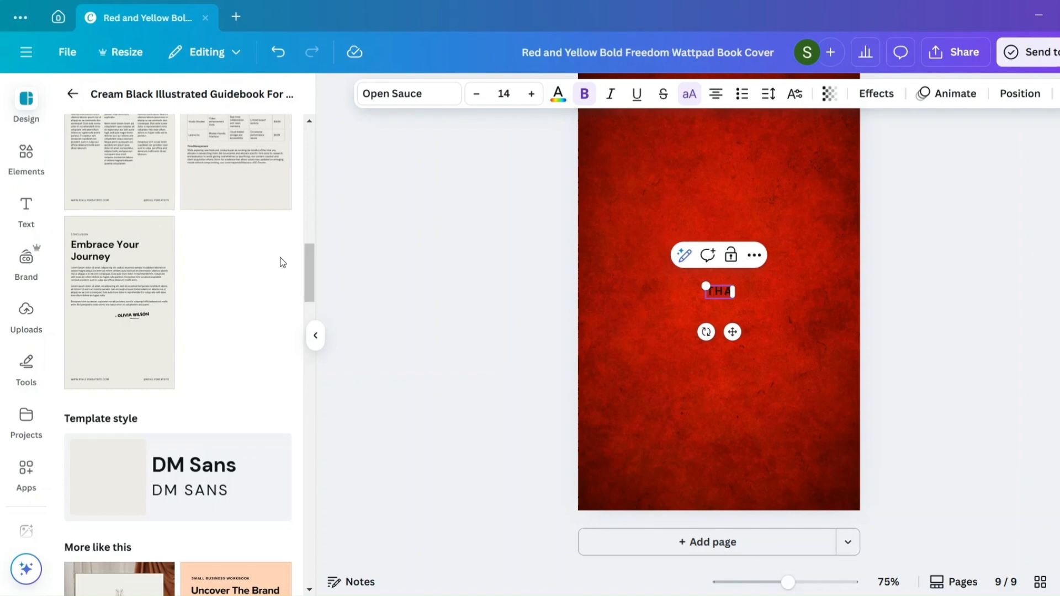
{"action": "type", "text": "NK YOU"}
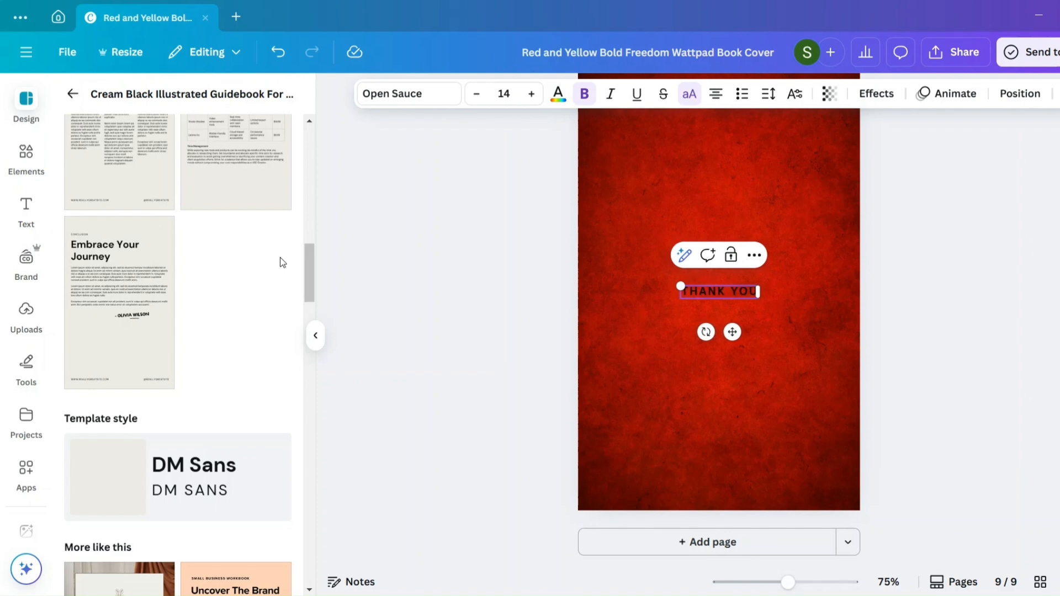
{"action": "type", "text": " FOR"}
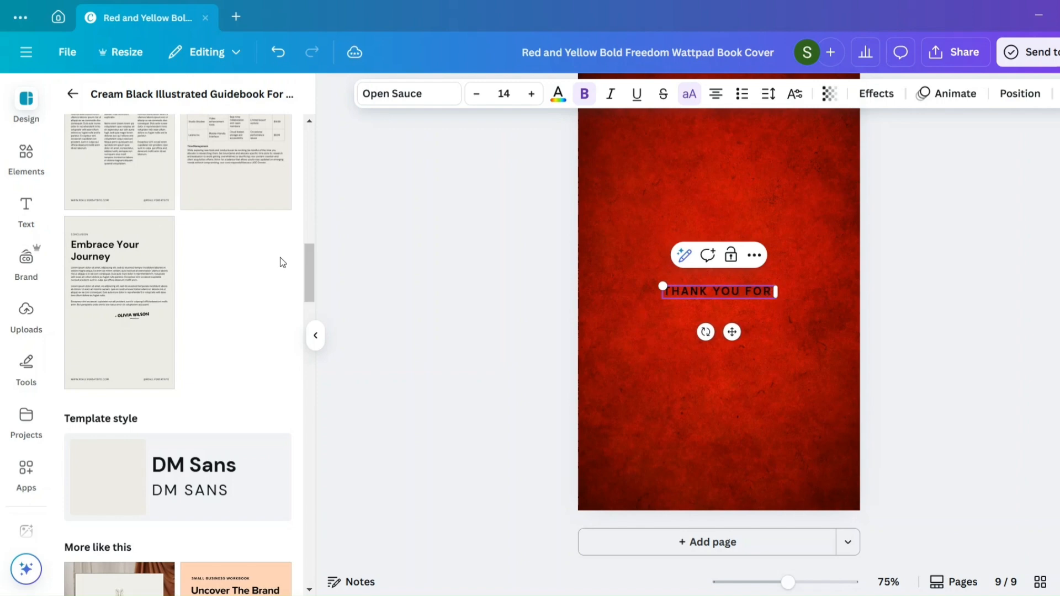
{"action": "type", "text": " READING"}
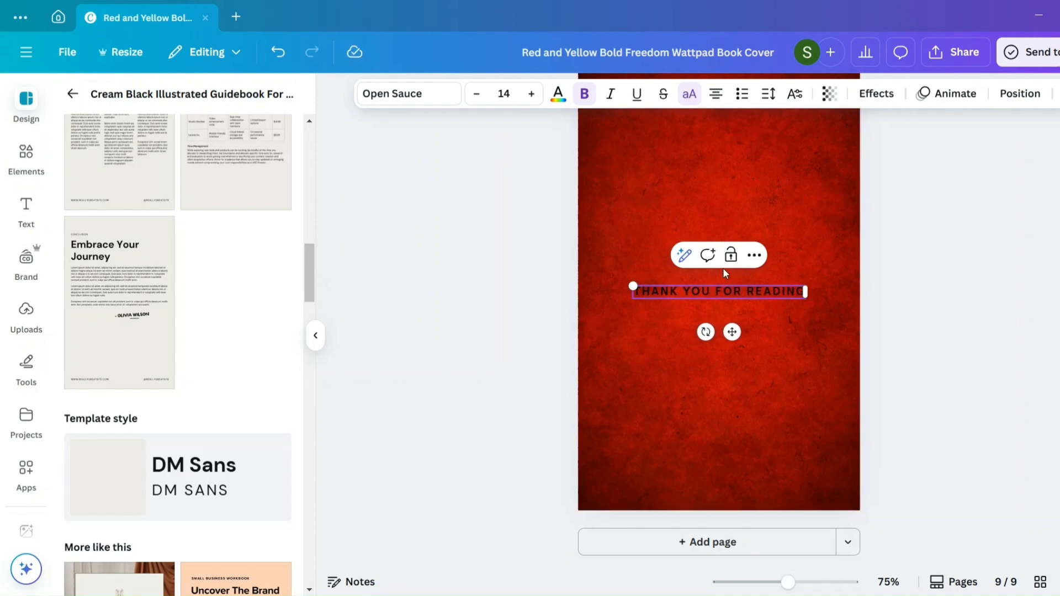
- Change the colour of the whole "THANK YOU FOR READING" text to white
{"action": "left_click", "coordinate": [557, 94]}
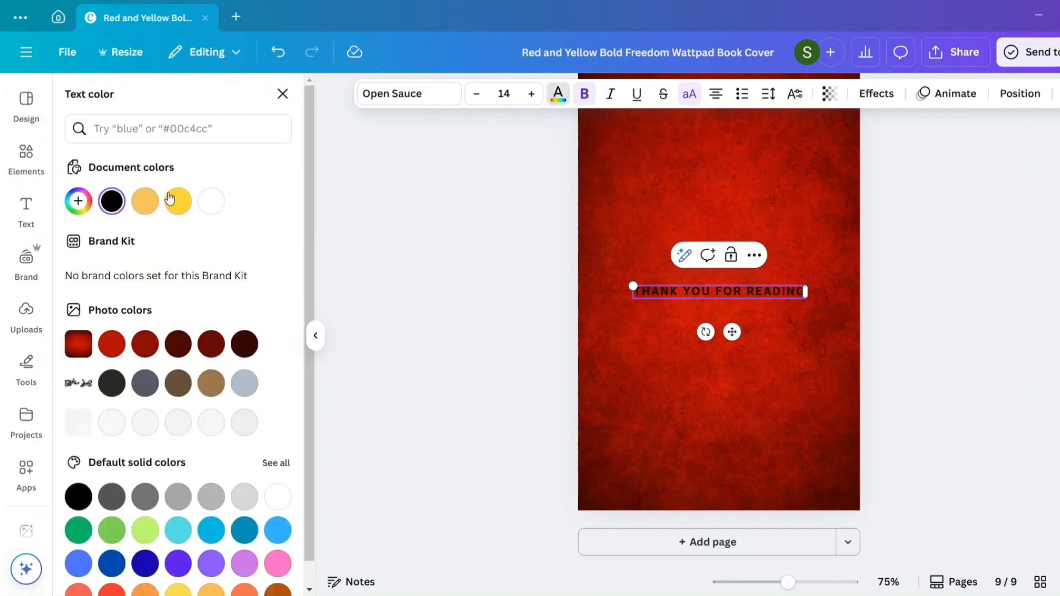
{"action": "left_click", "coordinate": [215, 204]}
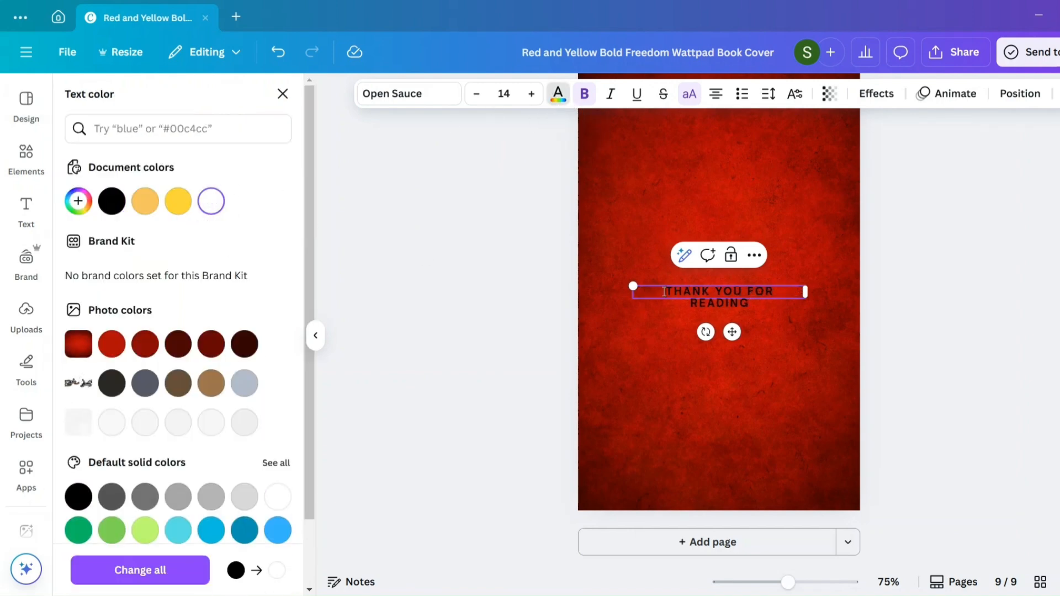
{"action": "left_click_drag", "start_coordinate": [632, 293], "coordinate": [750, 305]}
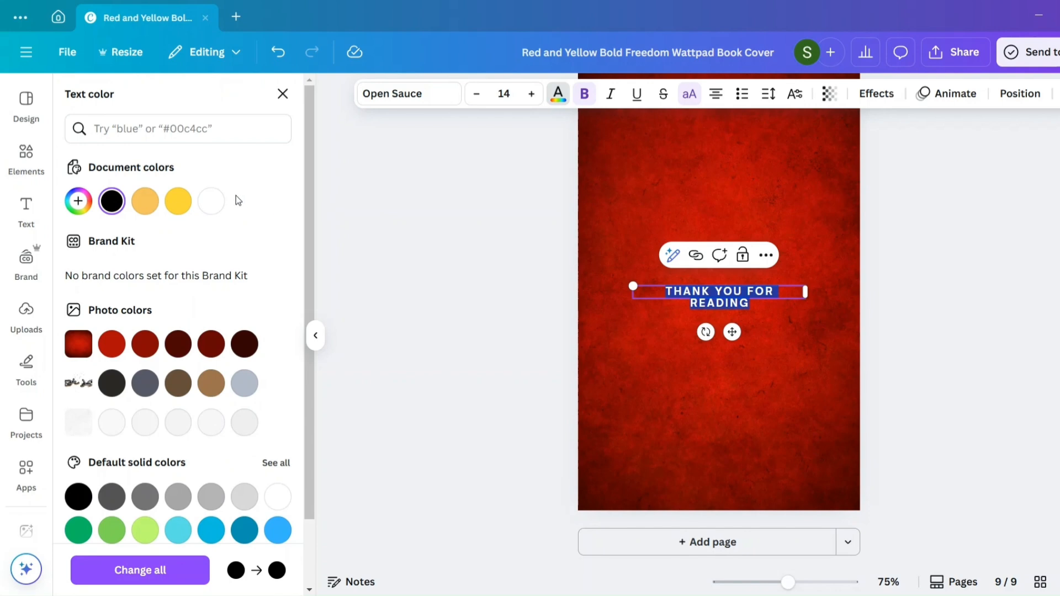
{"action": "left_click", "coordinate": [211, 201]}
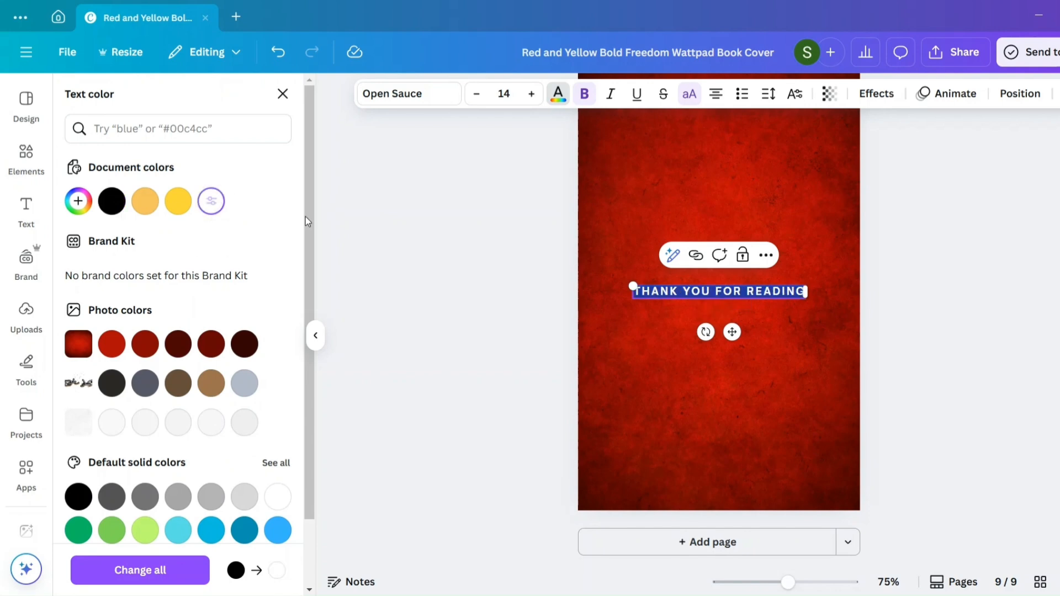
{"action": "left_click", "coordinate": [805, 317]}
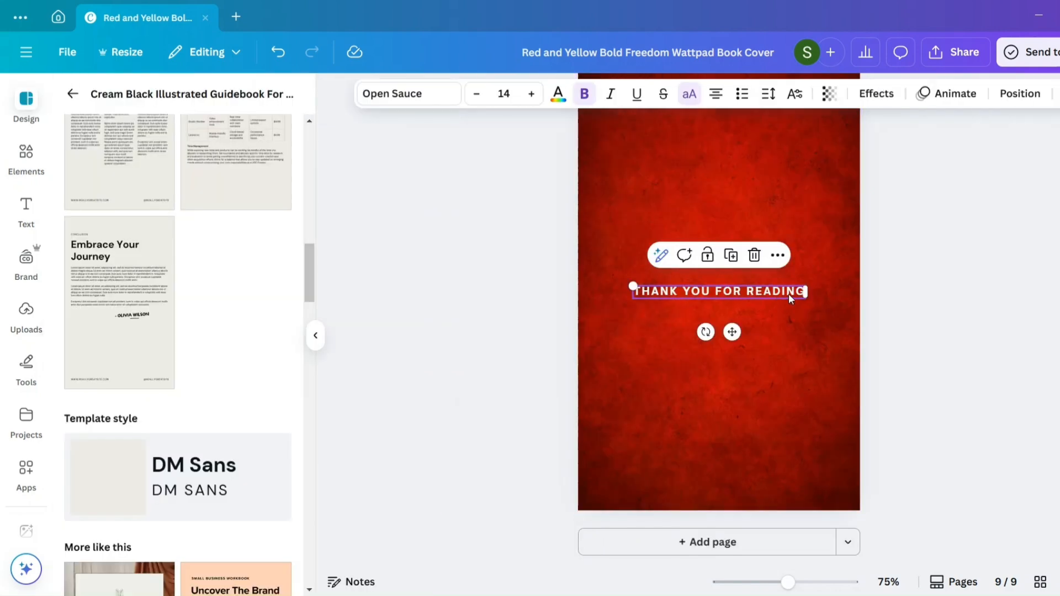
- Enlarge the "THANK YOU FOR READING" text to size 48, then scale its three-line box down to about size 34.9
{"action": "left_click", "coordinate": [423, 94]}
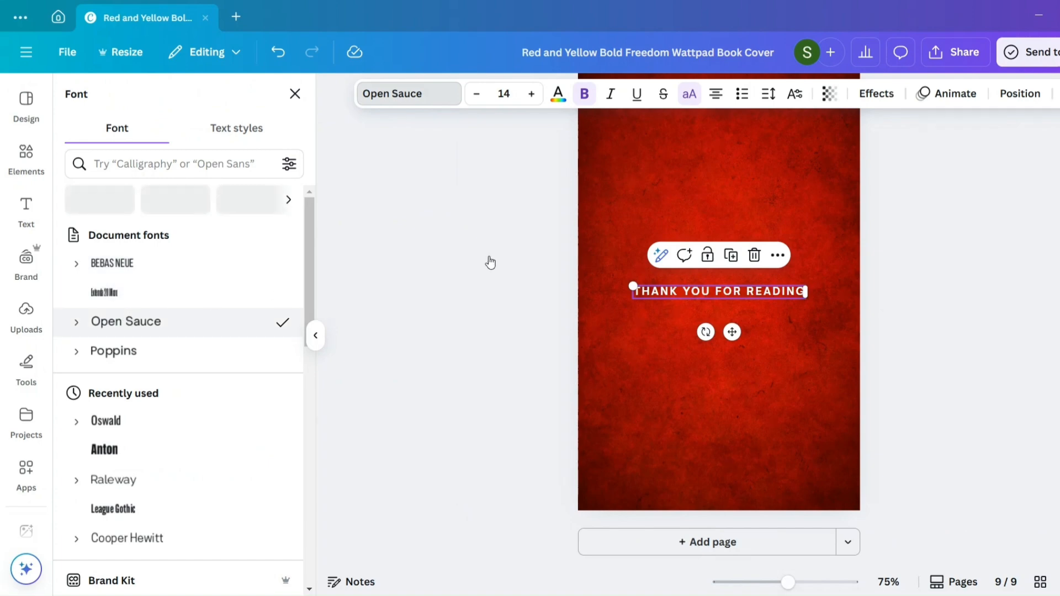
{"action": "left_click", "coordinate": [529, 94]}
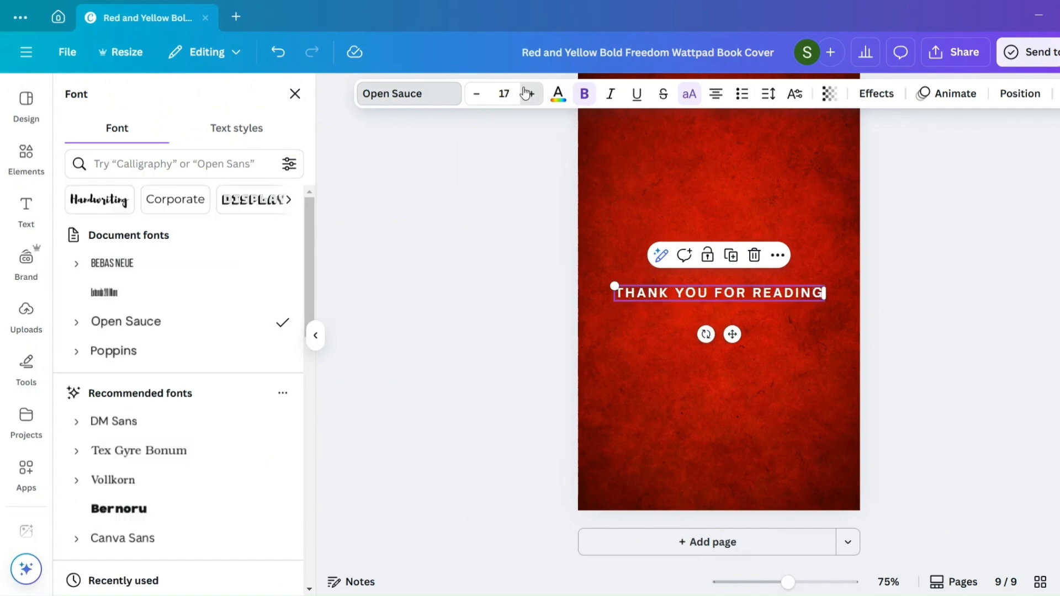
{"action": "left_click", "coordinate": [529, 94]}
{"action": "left_click", "coordinate": [529, 93]}
{"action": "left_click", "coordinate": [529, 93]}
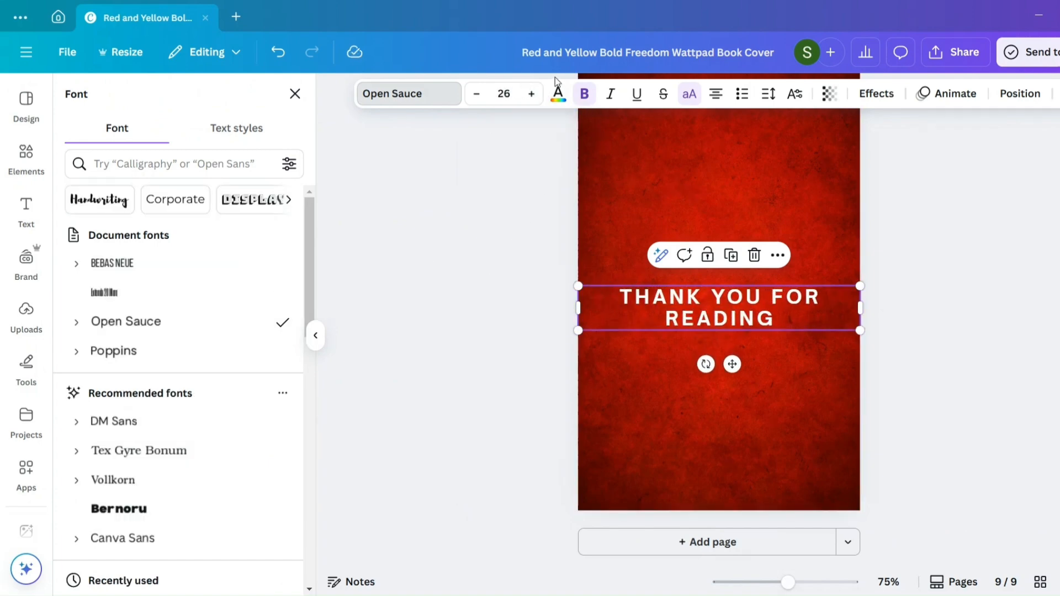
{"action": "left_click", "coordinate": [523, 94]}
{"action": "left_click", "coordinate": [524, 94]}
{"action": "left_click", "coordinate": [524, 94]}
{"action": "left_click", "coordinate": [523, 96]}
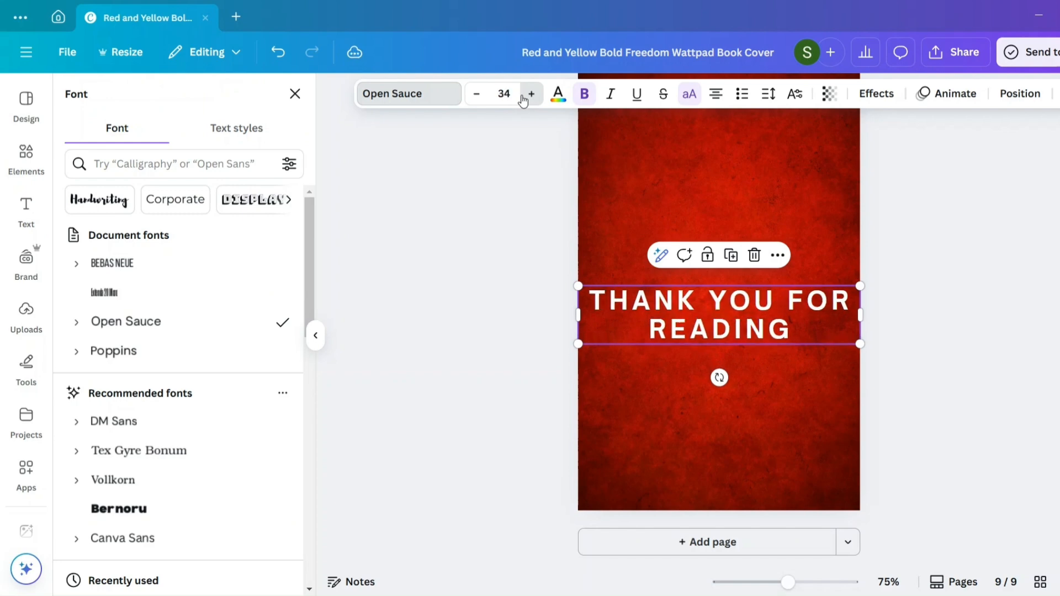
{"action": "left_click", "coordinate": [523, 96]}
{"action": "left_click", "coordinate": [522, 96]}
{"action": "left_click", "coordinate": [522, 96]}
{"action": "left_click", "coordinate": [522, 96]}
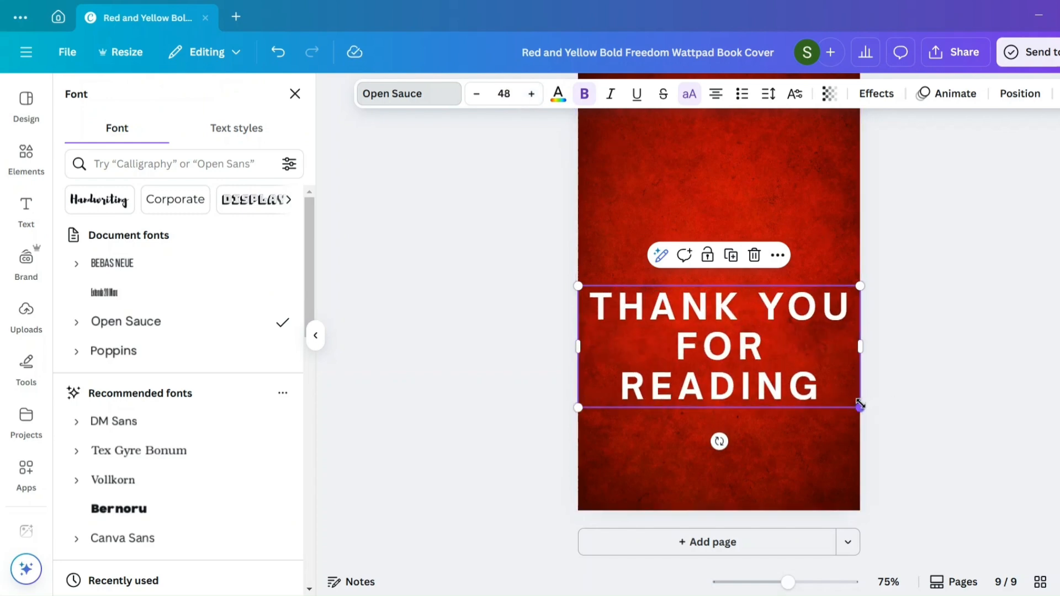
{"action": "left_click_drag", "start_coordinate": [859, 405], "coordinate": [783, 374]}
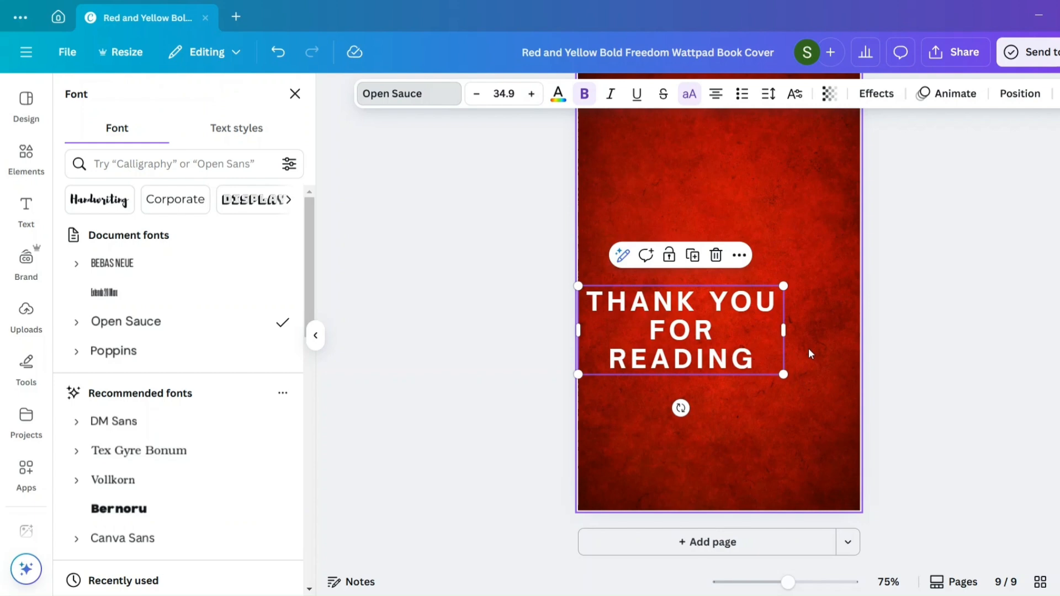
- Move the "THANK YOU FOR READING" text up to the centre of the red back cover
{"action": "left_click", "coordinate": [811, 353]}
{"action": "left_click_drag", "start_coordinate": [705, 333], "coordinate": [744, 292]}
{"action": "left_click", "coordinate": [766, 370]}
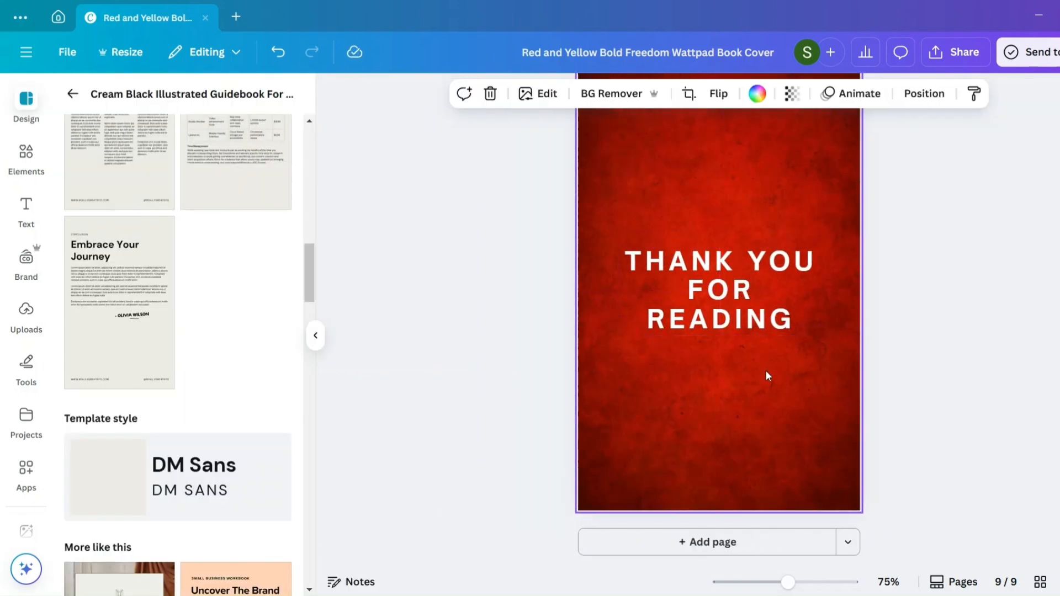
- Review the layout of the inner pages from "Final Thoughts" back to page 5, and return to the general template list
{"action": "scroll", "coordinate": [766, 375], "scroll_direction": "up", "scroll_amount": 10}
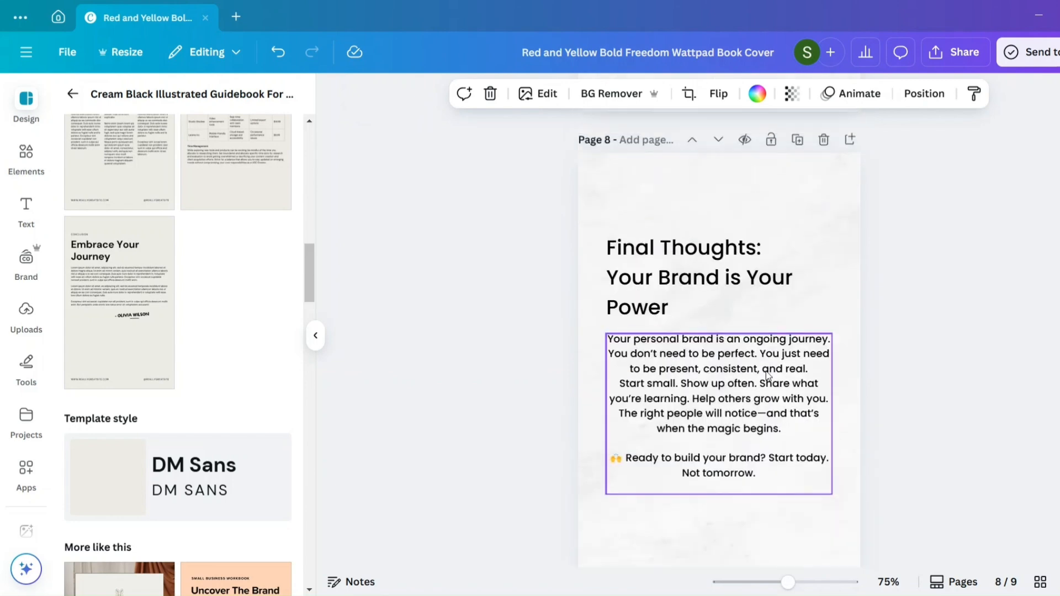
{"action": "scroll", "coordinate": [766, 371], "scroll_direction": "up", "scroll_amount": 15}
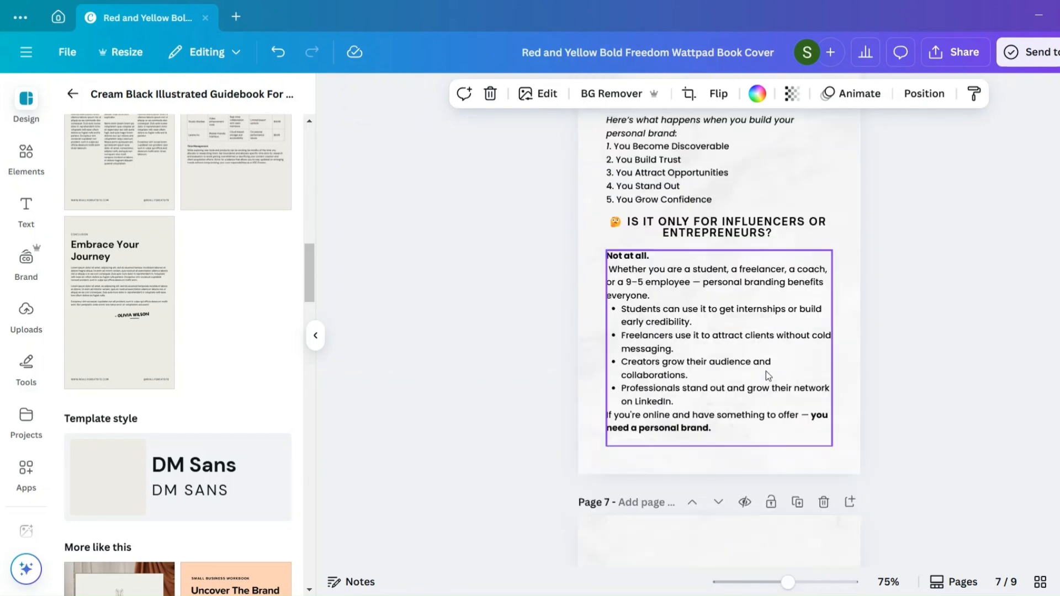
{"action": "scroll", "coordinate": [766, 371], "scroll_direction": "down", "scroll_amount": 1}
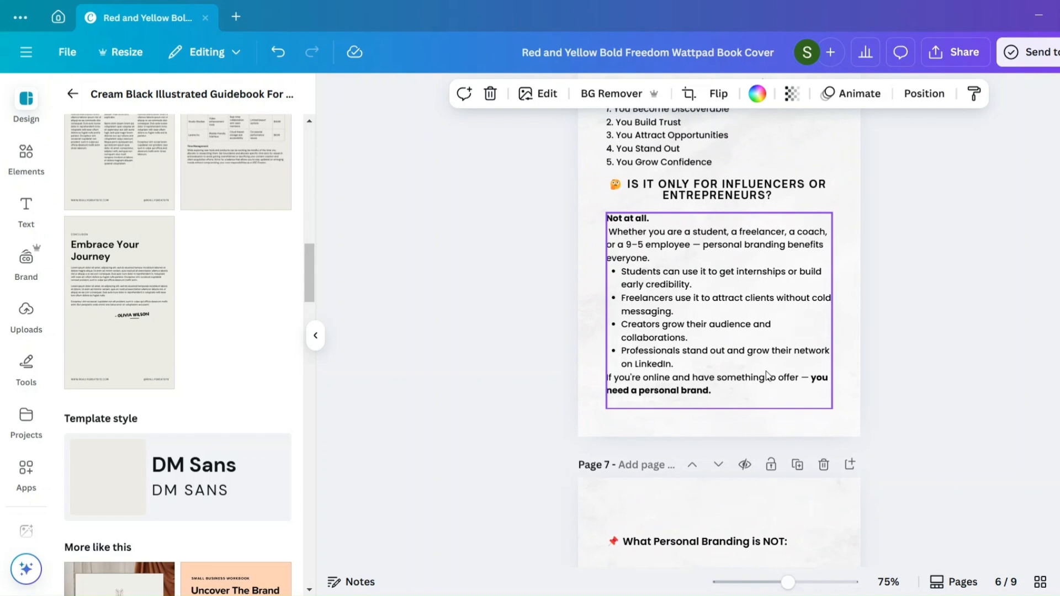
{"action": "scroll", "coordinate": [766, 375], "scroll_direction": "up", "scroll_amount": 8}
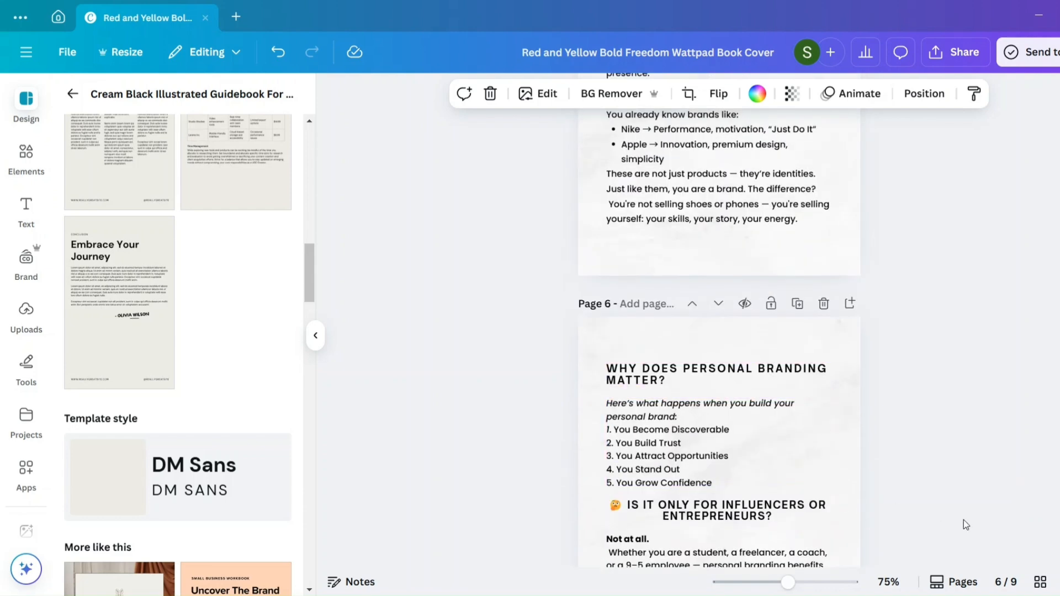
{"action": "scroll", "coordinate": [894, 298], "scroll_direction": "down", "scroll_amount": 10}
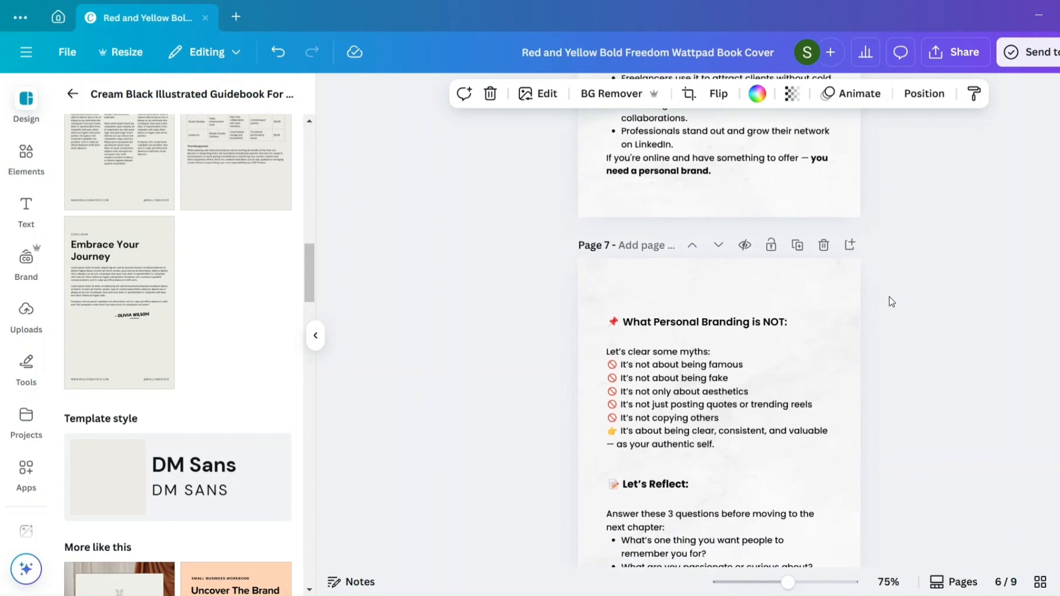
{"action": "left_click", "coordinate": [70, 95]}
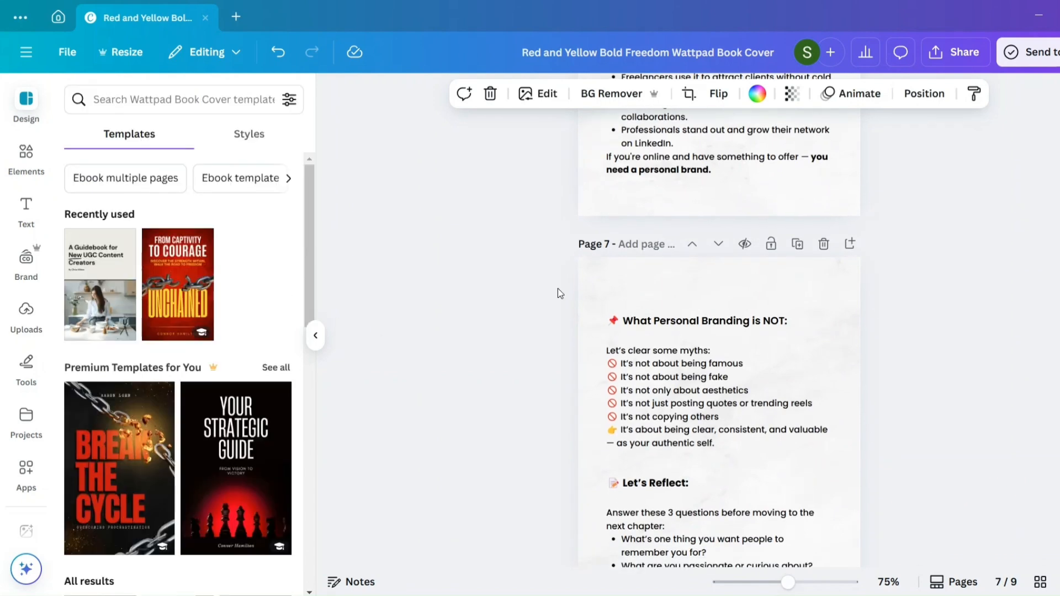
{"action": "scroll", "coordinate": [557, 288], "scroll_direction": "up", "scroll_amount": 15}
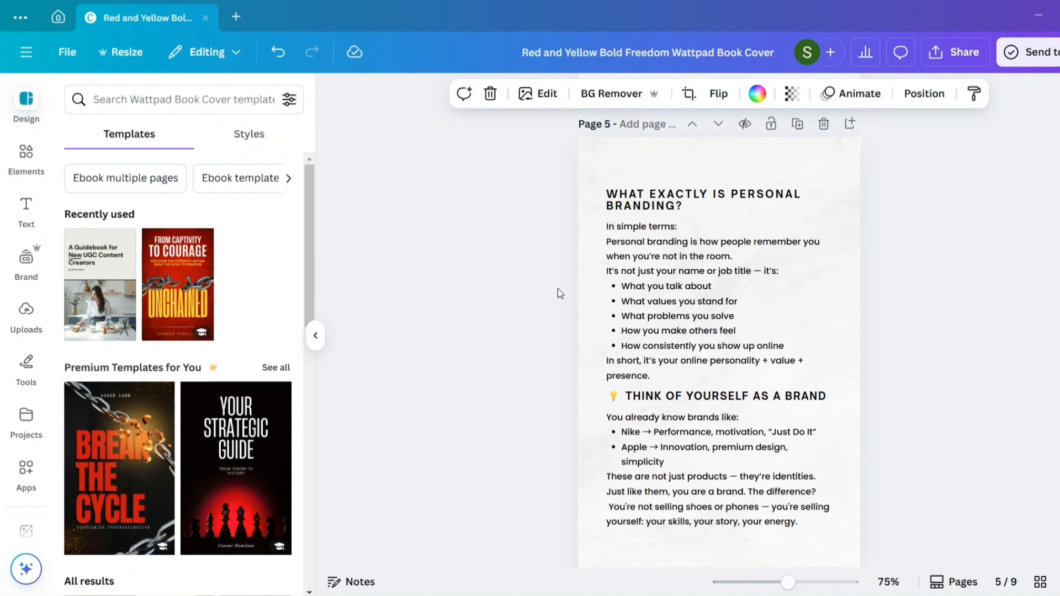
{"action": "scroll", "coordinate": [704, 333], "scroll_direction": "down", "scroll_amount": 3}
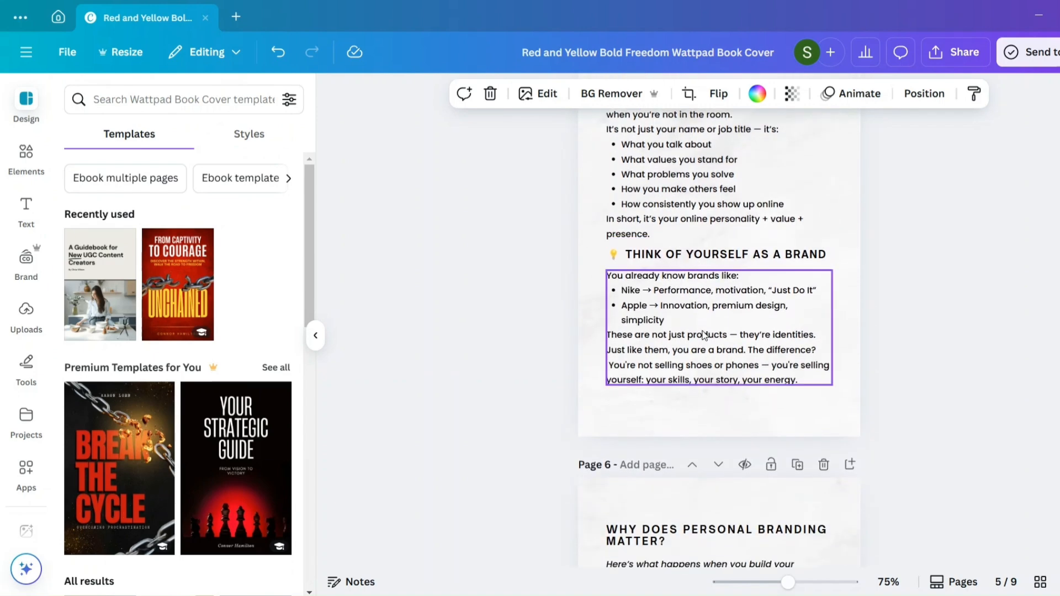
{"action": "scroll", "coordinate": [703, 335], "scroll_direction": "up", "scroll_amount": 1}
{"action": "scroll", "coordinate": [703, 335], "scroll_direction": "down", "scroll_amount": 1}
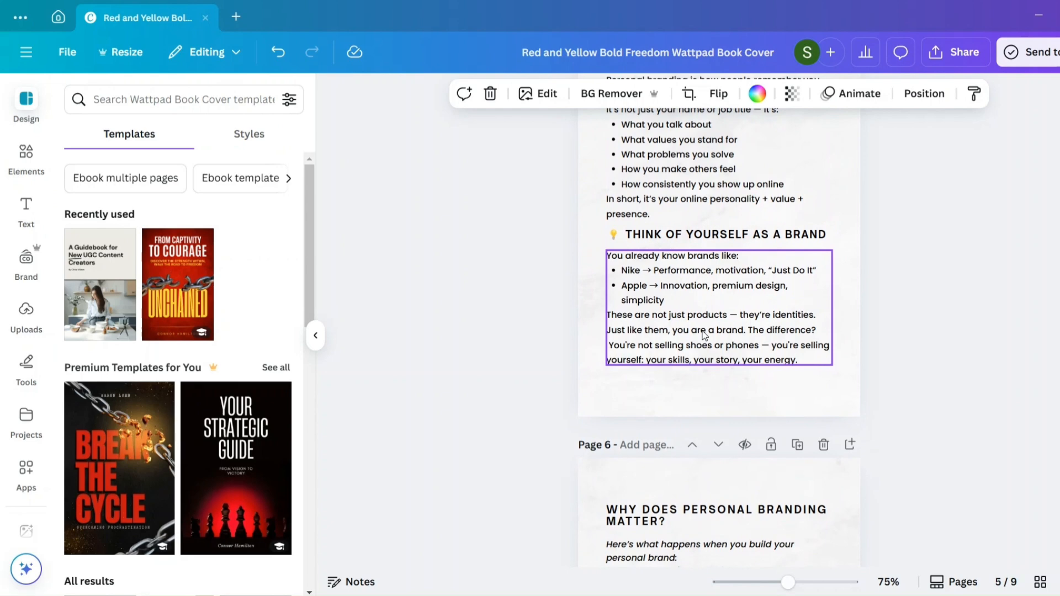
{"action": "scroll", "coordinate": [703, 335], "scroll_direction": "up", "scroll_amount": 3}
{"action": "scroll", "coordinate": [695, 436], "scroll_direction": "down", "scroll_amount": 2}
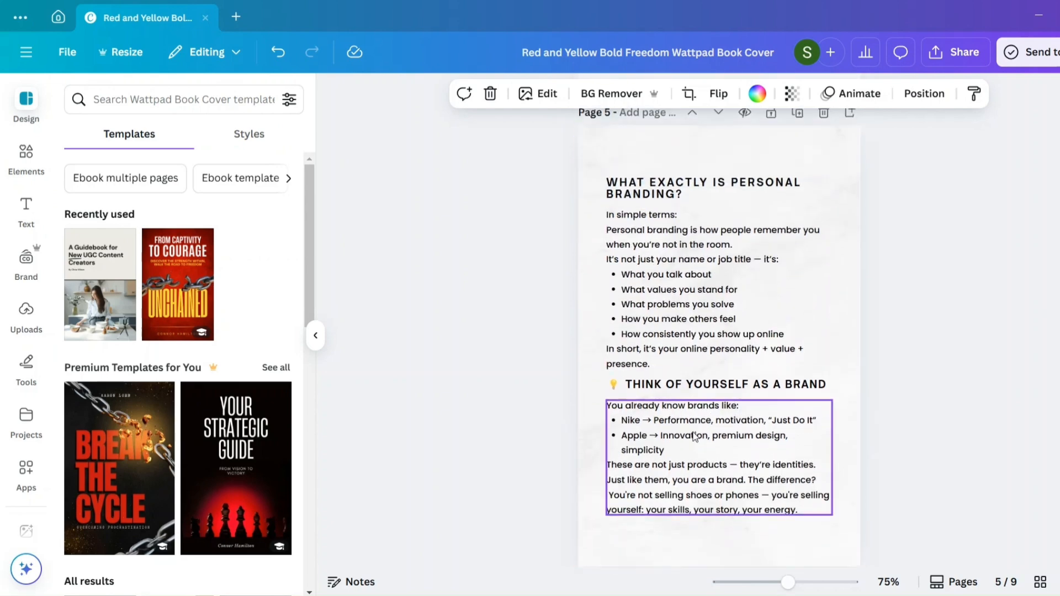
- Move the "Think of yourself as a brand" heading and its body text on page 5 slightly down, leaving a gap below the preceding paragraph
{"action": "left_click_drag", "start_coordinate": [691, 420], "coordinate": [695, 430]}
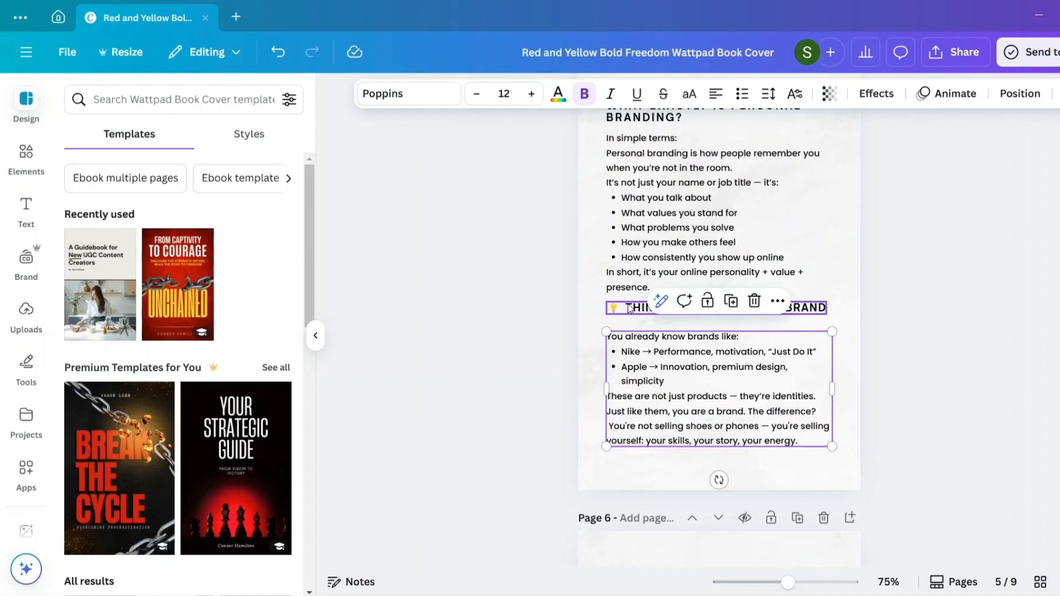
{"action": "left_click_drag", "start_coordinate": [629, 303], "coordinate": [631, 319]}
{"action": "left_click", "coordinate": [823, 334]}
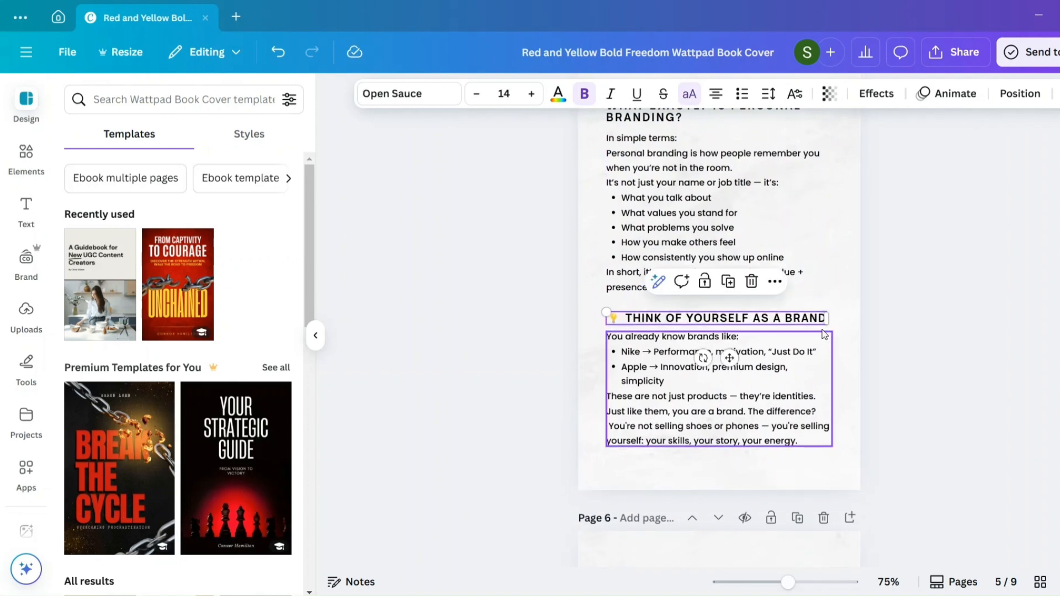
{"action": "left_click", "coordinate": [861, 296]}
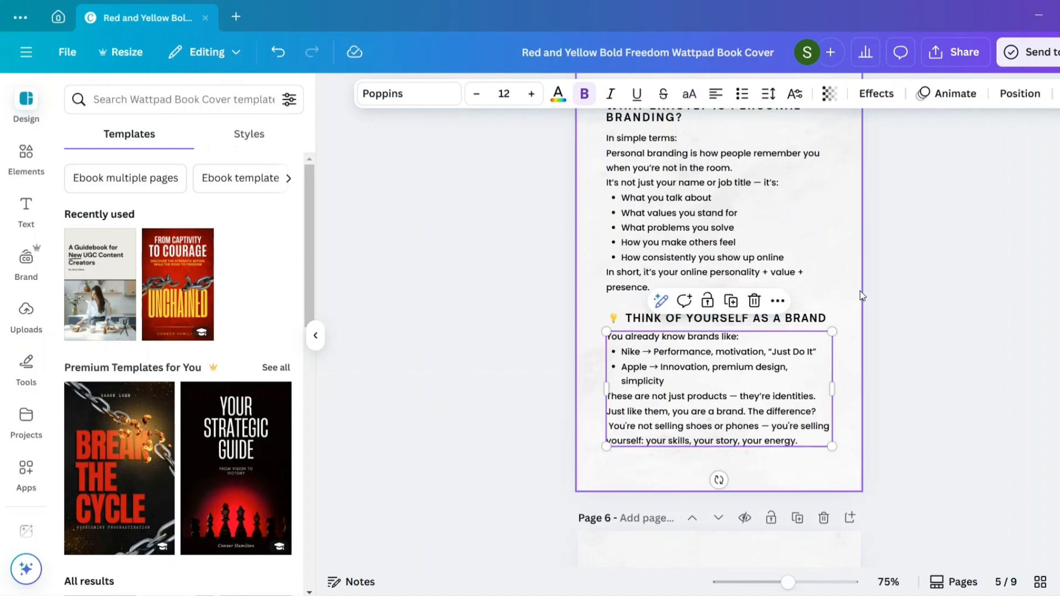
{"action": "left_click", "coordinate": [790, 326]}
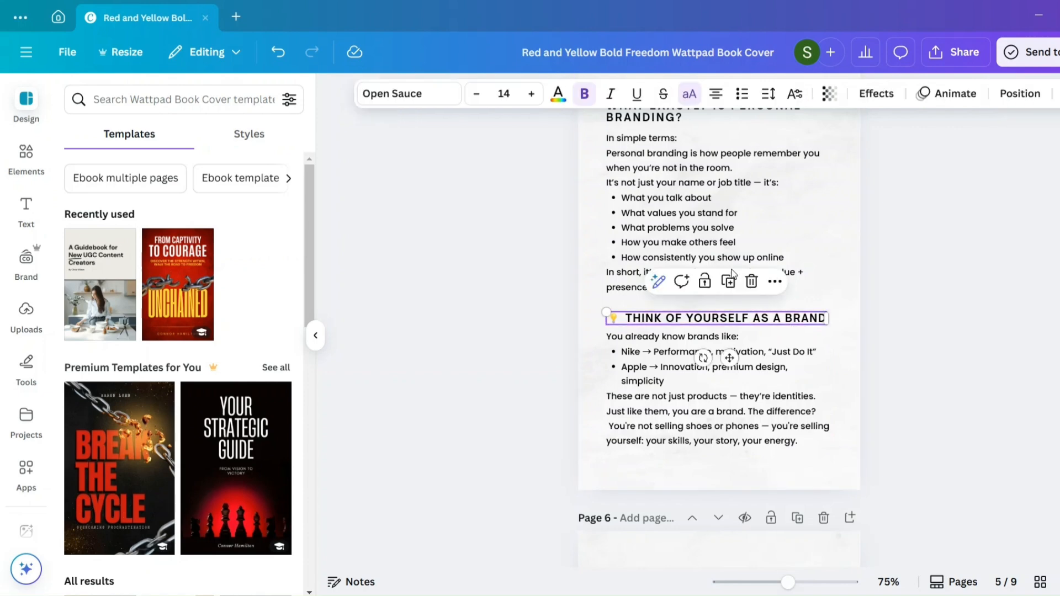
{"action": "left_click", "coordinate": [576, 103]}
{"action": "left_click", "coordinate": [575, 103]}
- Check the headings and text on page 5, and review the earlier pages back to the Chapter Outline
{"action": "left_click", "coordinate": [815, 282]}
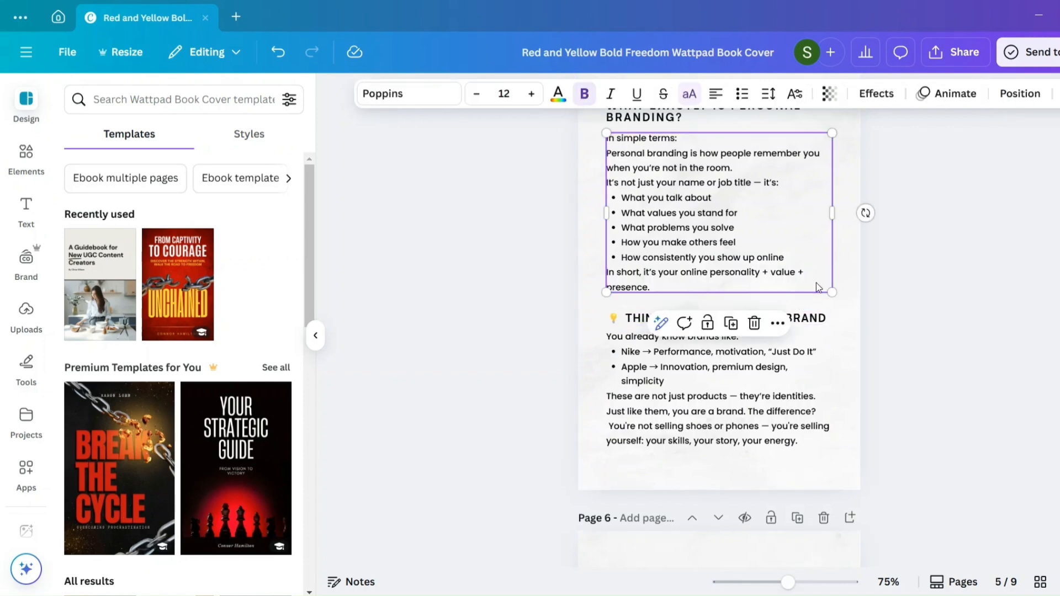
{"action": "scroll", "coordinate": [812, 242], "scroll_direction": "up", "scroll_amount": 2}
{"action": "scroll", "coordinate": [810, 242], "scroll_direction": "up", "scroll_amount": 2}
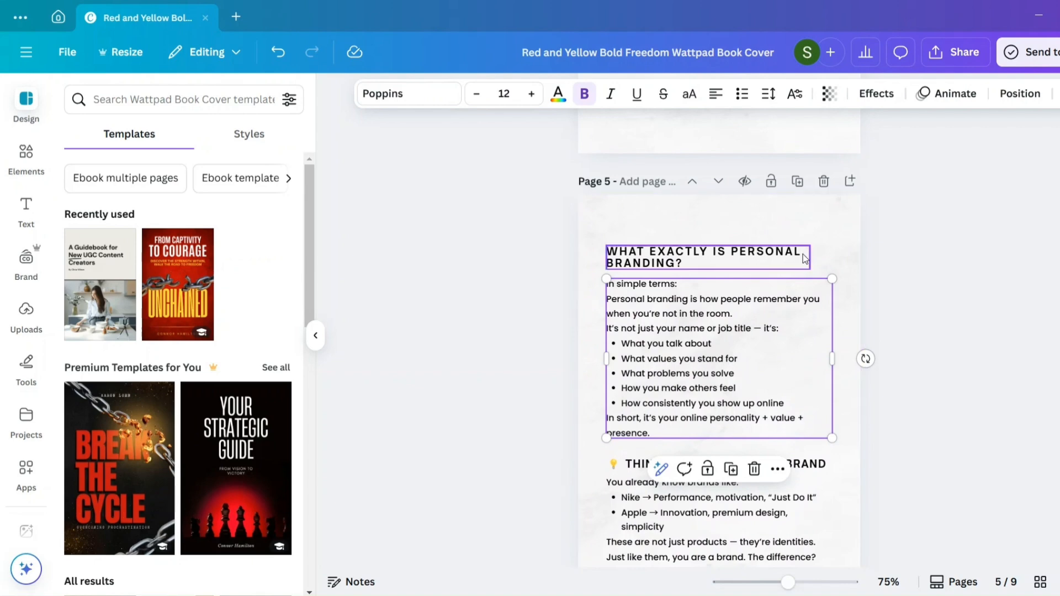
{"action": "left_click", "coordinate": [804, 254]}
{"action": "scroll", "coordinate": [831, 268], "scroll_direction": "down", "scroll_amount": 2}
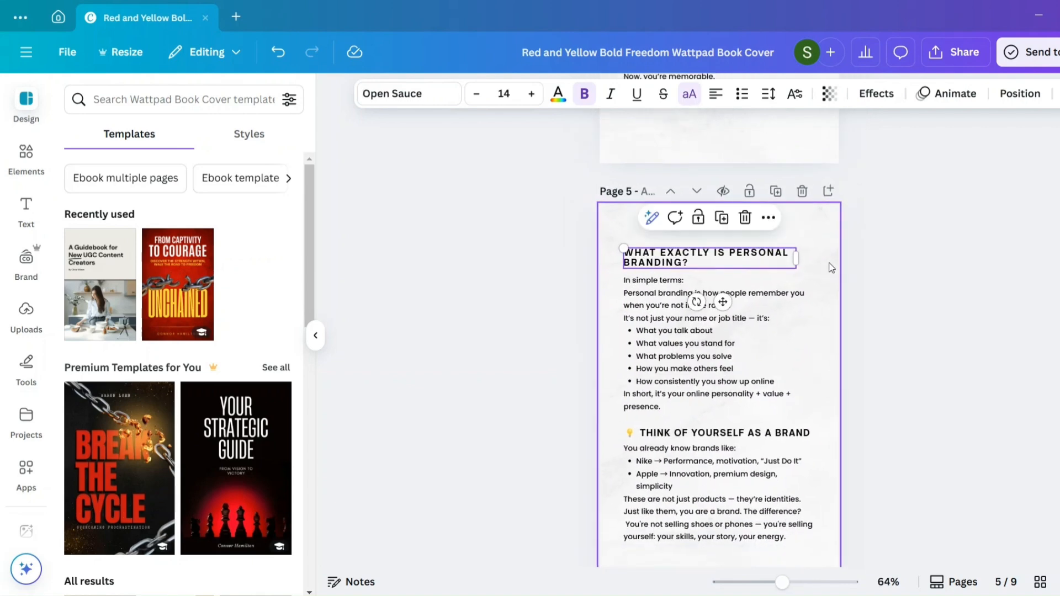
{"action": "left_click", "coordinate": [856, 315]}
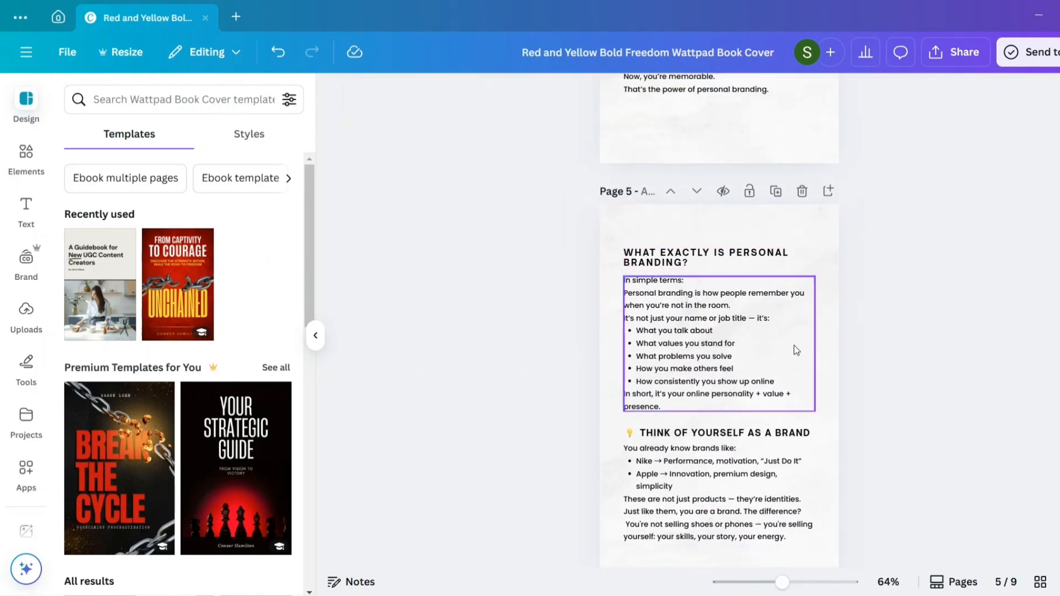
{"action": "scroll", "coordinate": [794, 345], "scroll_direction": "up", "scroll_amount": 10}
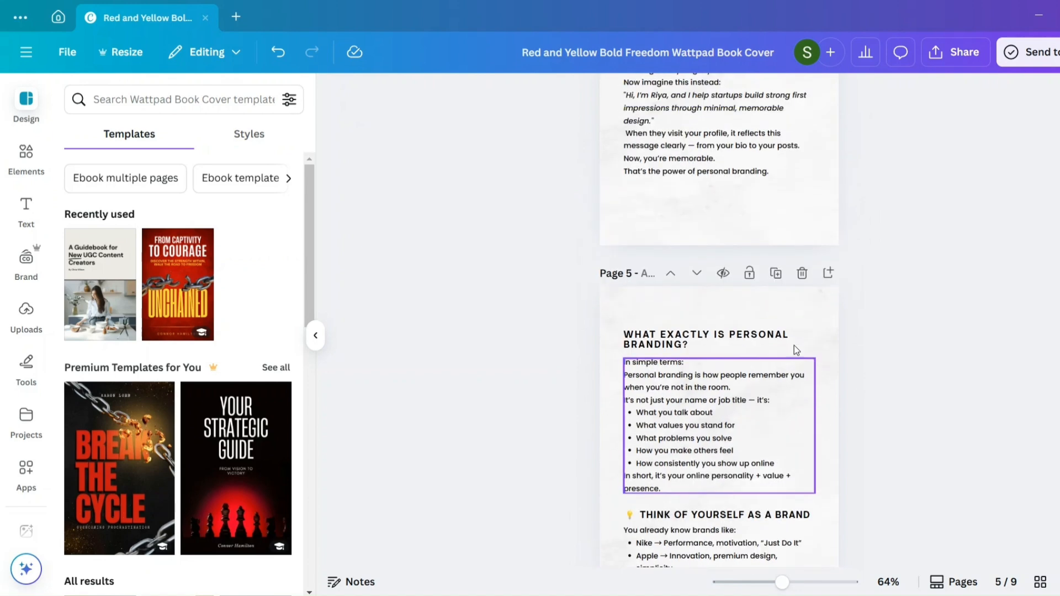
{"action": "scroll", "coordinate": [793, 346], "scroll_direction": "up", "scroll_amount": 15}
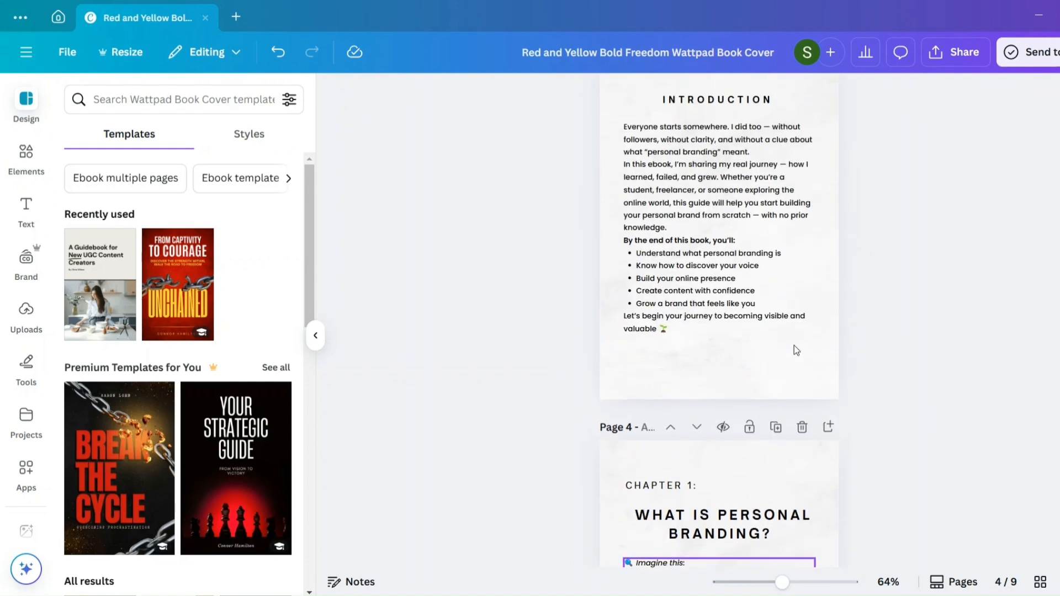
{"action": "scroll", "coordinate": [793, 346], "scroll_direction": "up", "scroll_amount": 1}
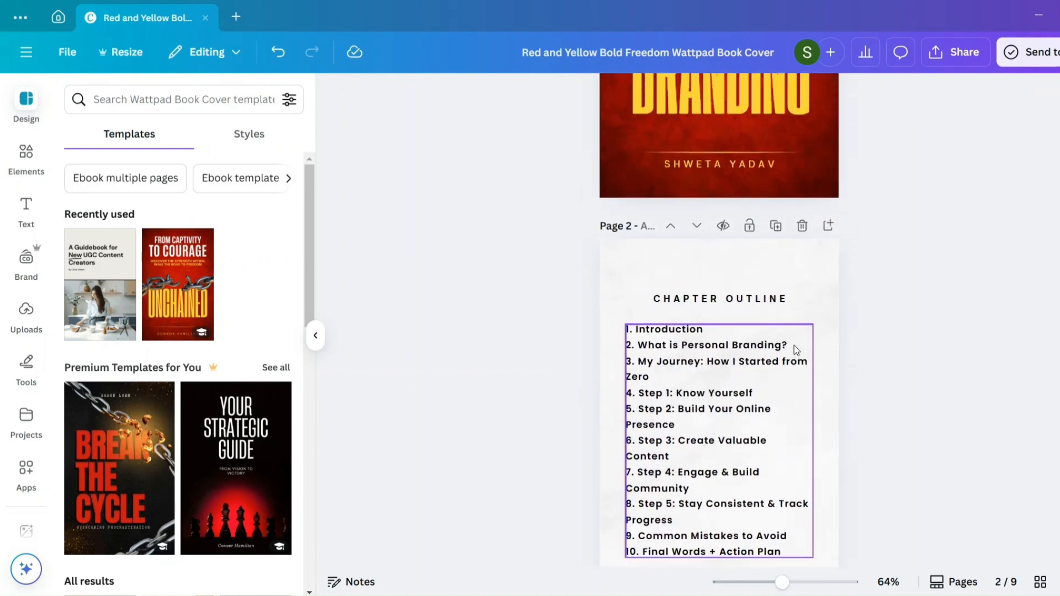
- Select the Chapter Outline page, search the elements for "personal branding" and list all the matching graphics
{"action": "scroll", "coordinate": [794, 345], "scroll_direction": "down", "scroll_amount": 3}
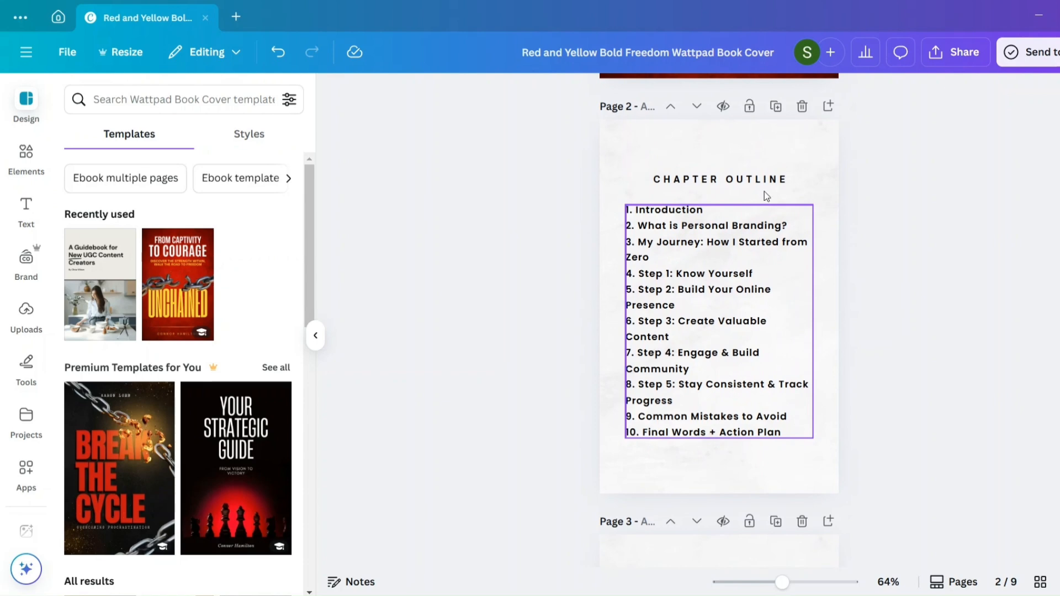
{"action": "left_click", "coordinate": [774, 165]}
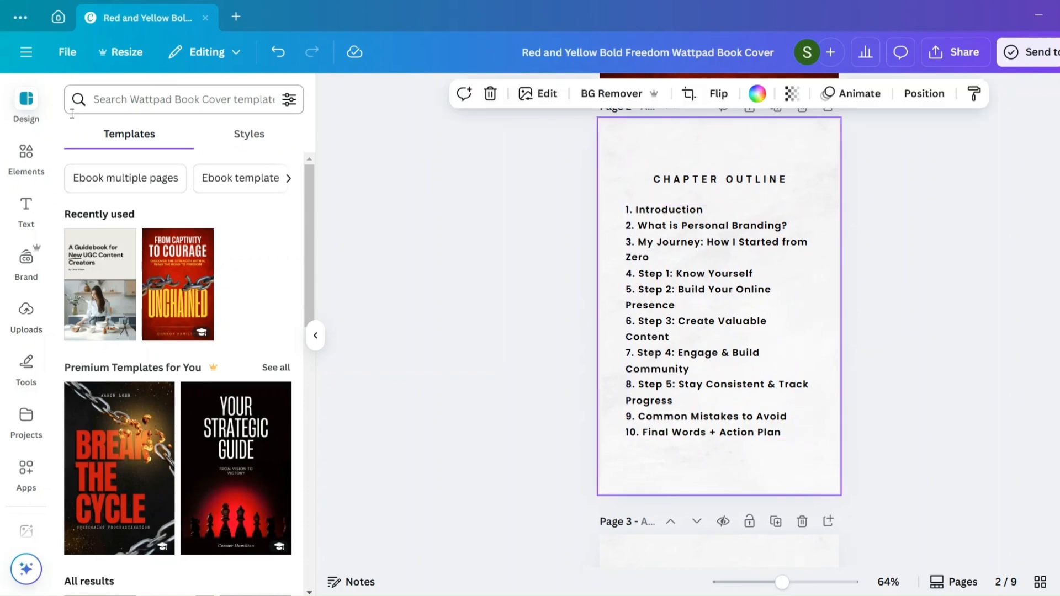
{"action": "left_click", "coordinate": [95, 98]}
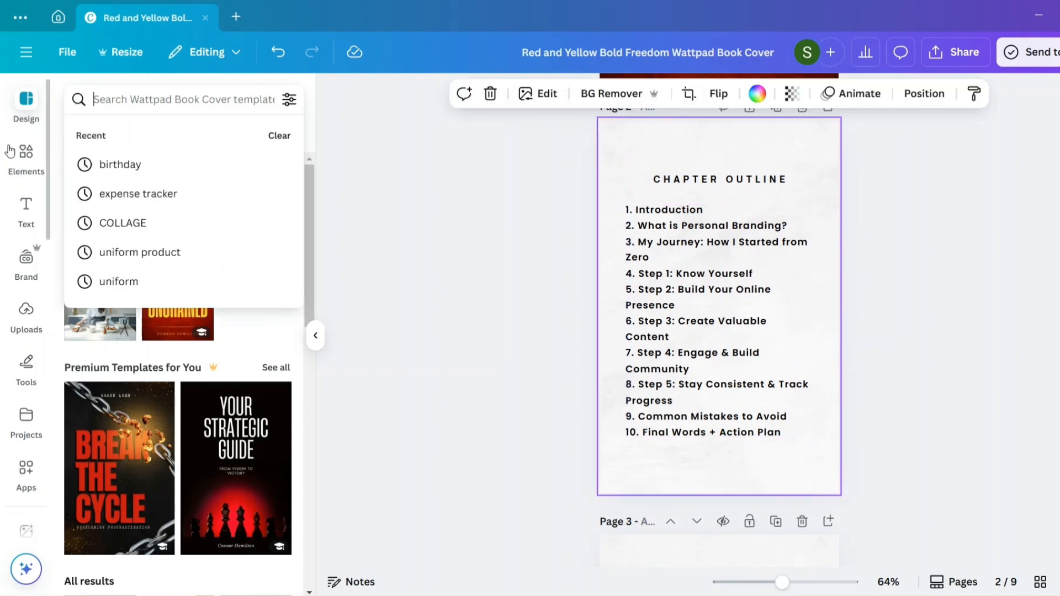
{"action": "left_click", "coordinate": [22, 158]}
{"action": "left_click", "coordinate": [124, 101]}
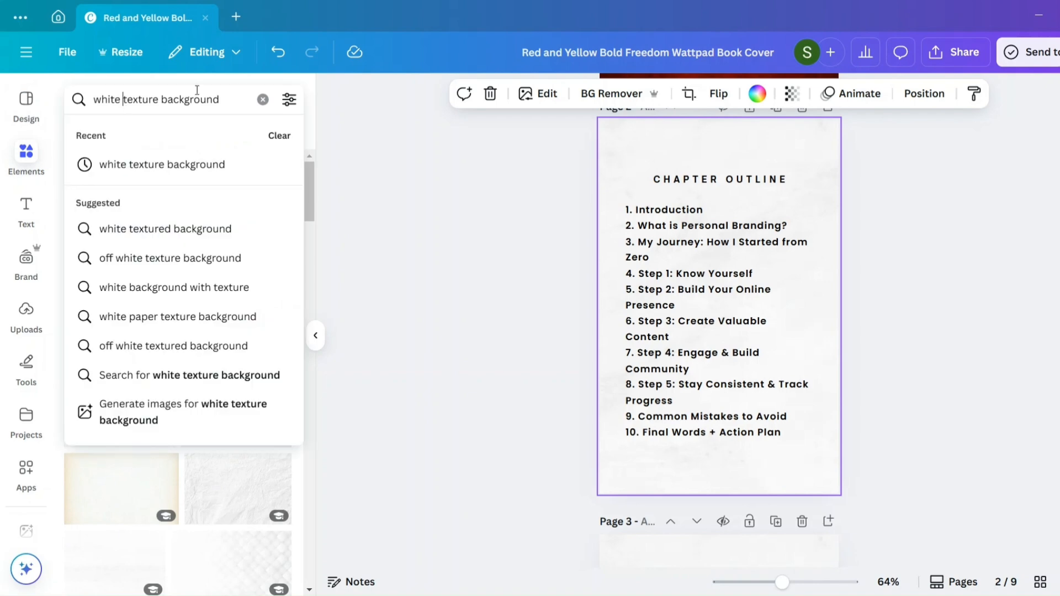
{"action": "left_click", "coordinate": [264, 100]}
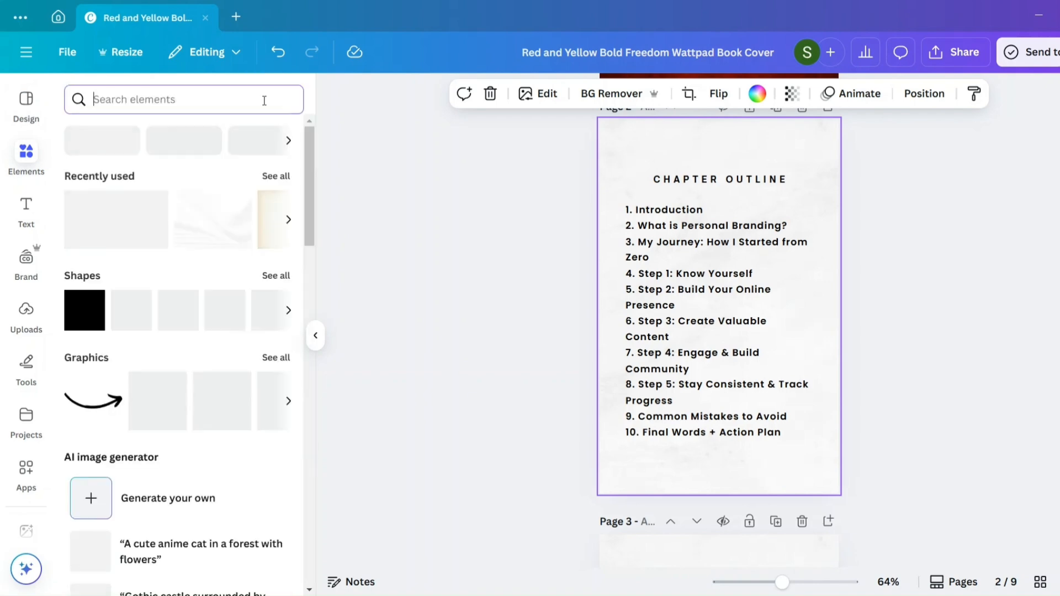
{"action": "type", "text": "perso"}
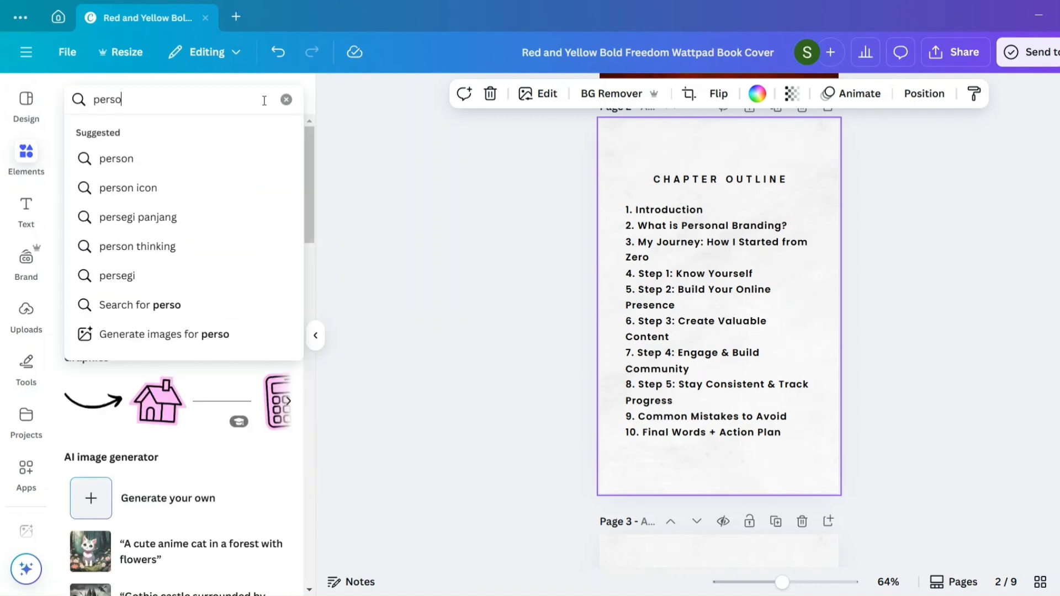
{"action": "type", "text": "nal brna"}
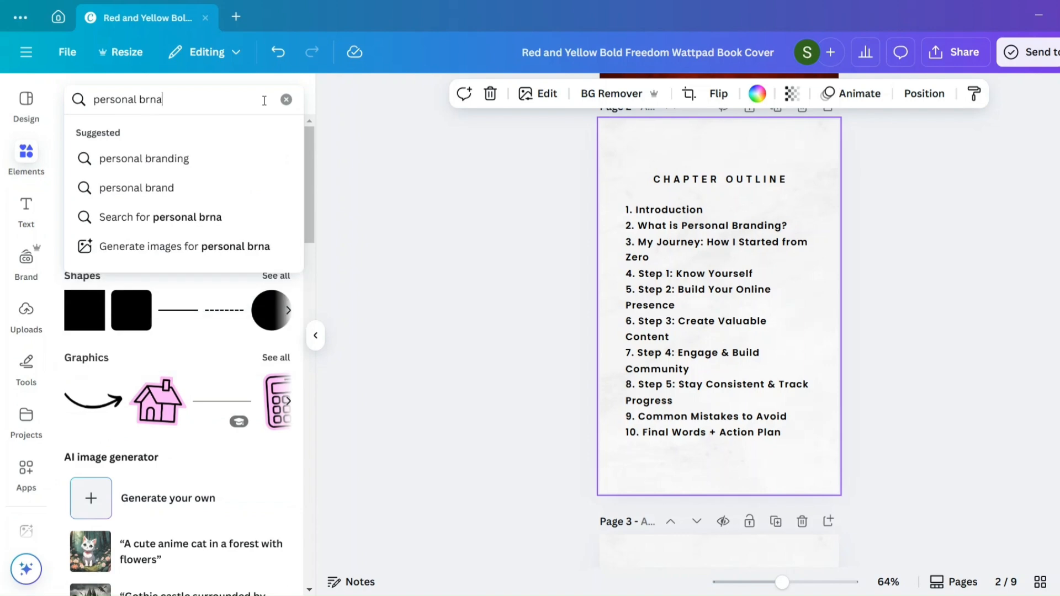
{"action": "key", "text": "BackSpace"}
{"action": "key", "text": "BackSpace"}
{"action": "type", "text": "anding"}
{"action": "key", "text": "Return"}
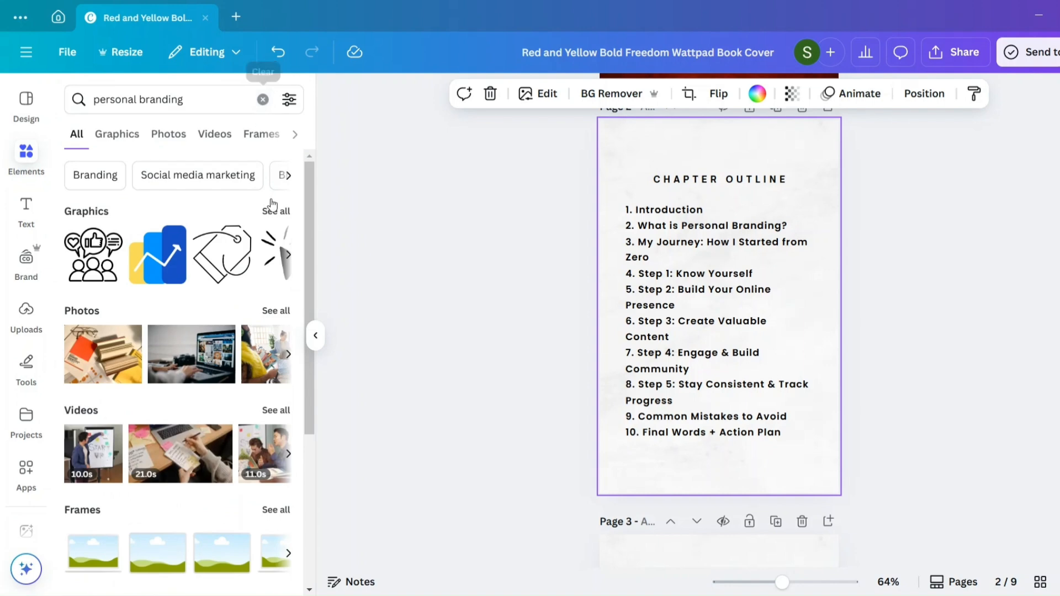
{"action": "left_click", "coordinate": [276, 212]}
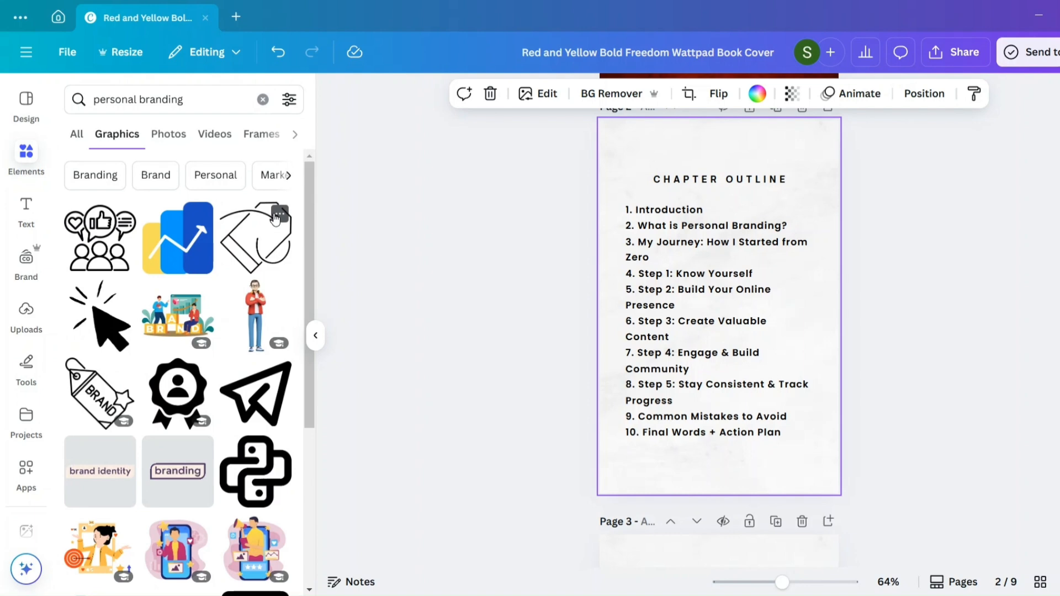
- Add the blue and yellow growth chart graphic to the Chapter Outline page, shrunk to a small icon beside "Step 4: Engage & Build Community"
{"action": "scroll", "coordinate": [183, 429], "scroll_direction": "down", "scroll_amount": 2}
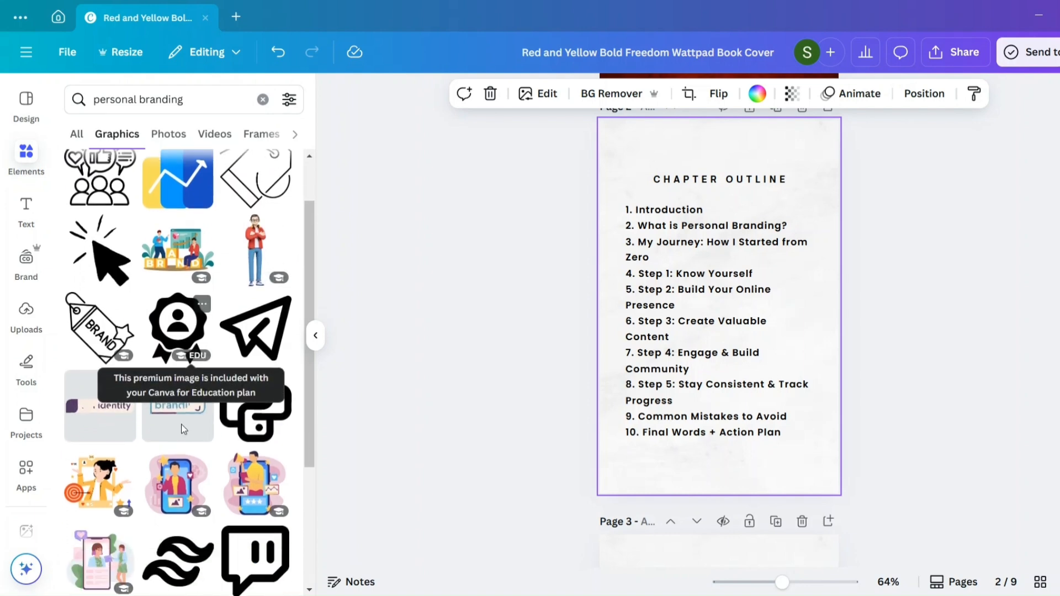
{"action": "scroll", "coordinate": [183, 429], "scroll_direction": "up", "scroll_amount": 1}
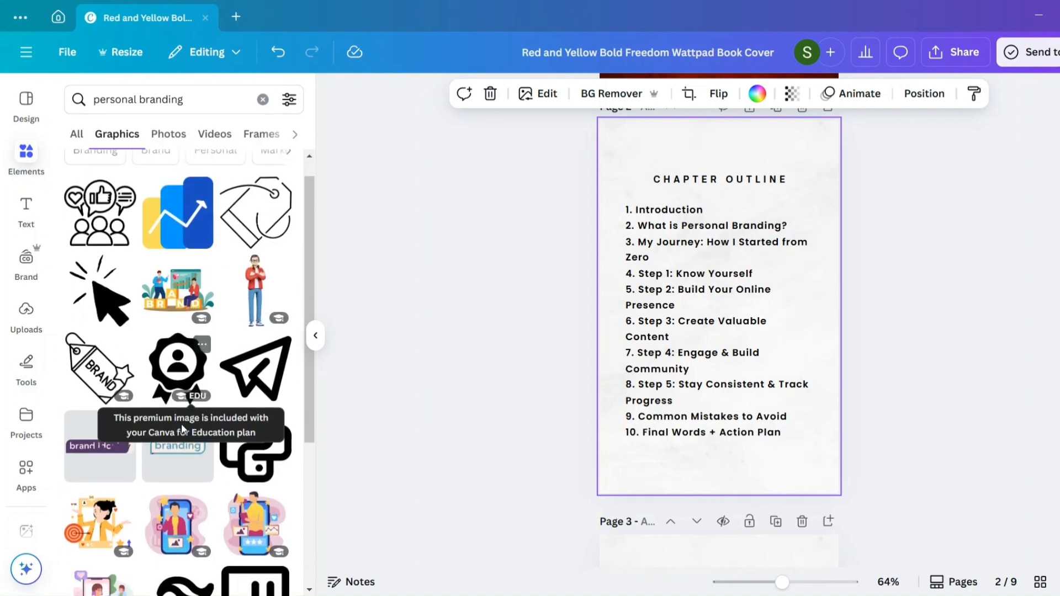
{"action": "left_click", "coordinate": [190, 237]}
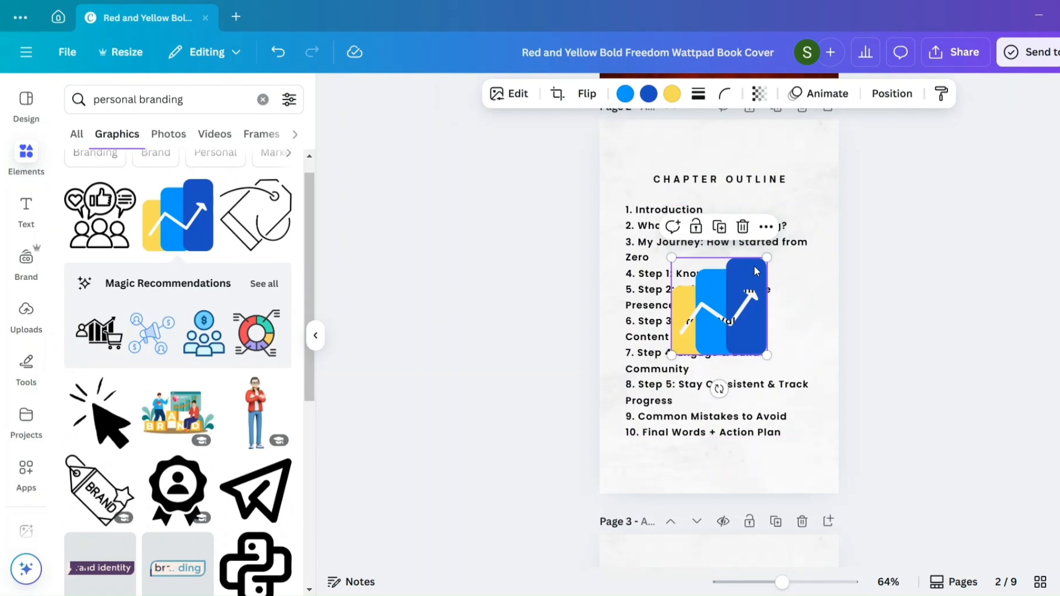
{"action": "left_click_drag", "start_coordinate": [765, 258], "coordinate": [814, 397]}
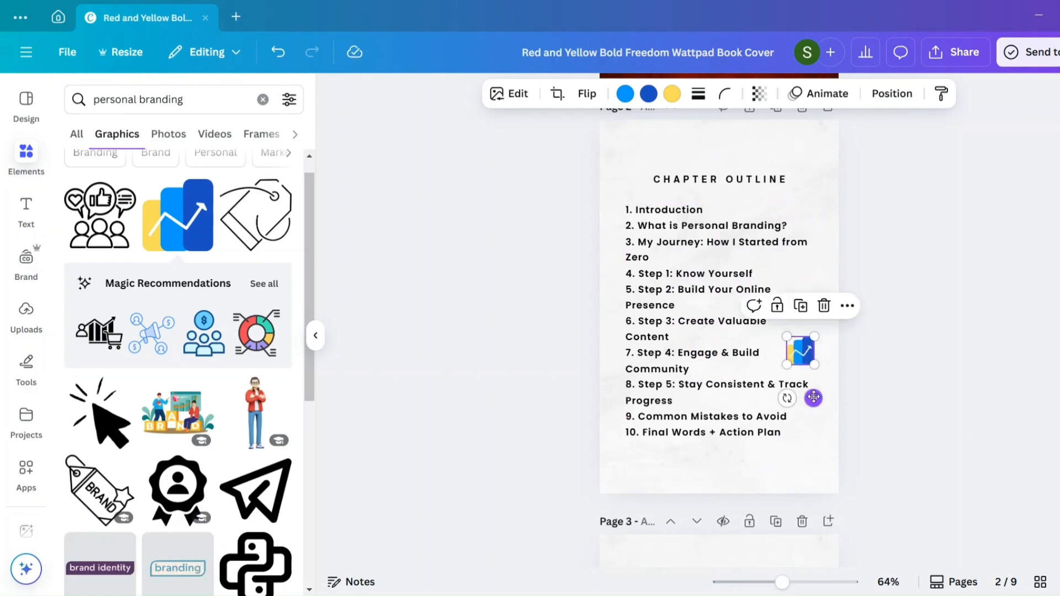
- Recolor the growth chart icon's light blue bar dark maroon and its dark blue bar red, and place the icon below the last outline item
{"action": "left_click_drag", "start_coordinate": [786, 333], "coordinate": [765, 337]}
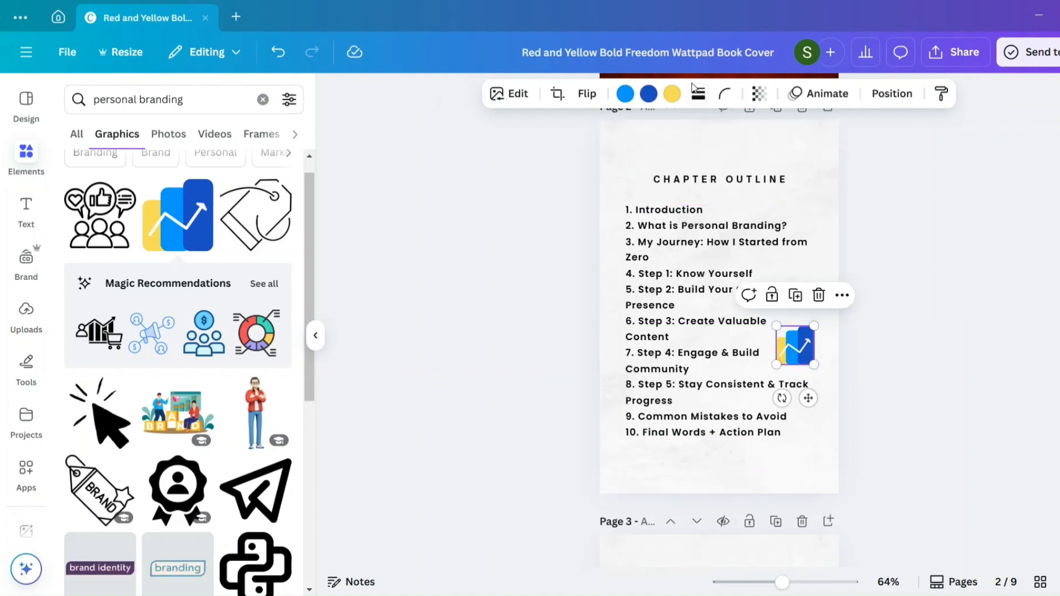
{"action": "left_click", "coordinate": [632, 99]}
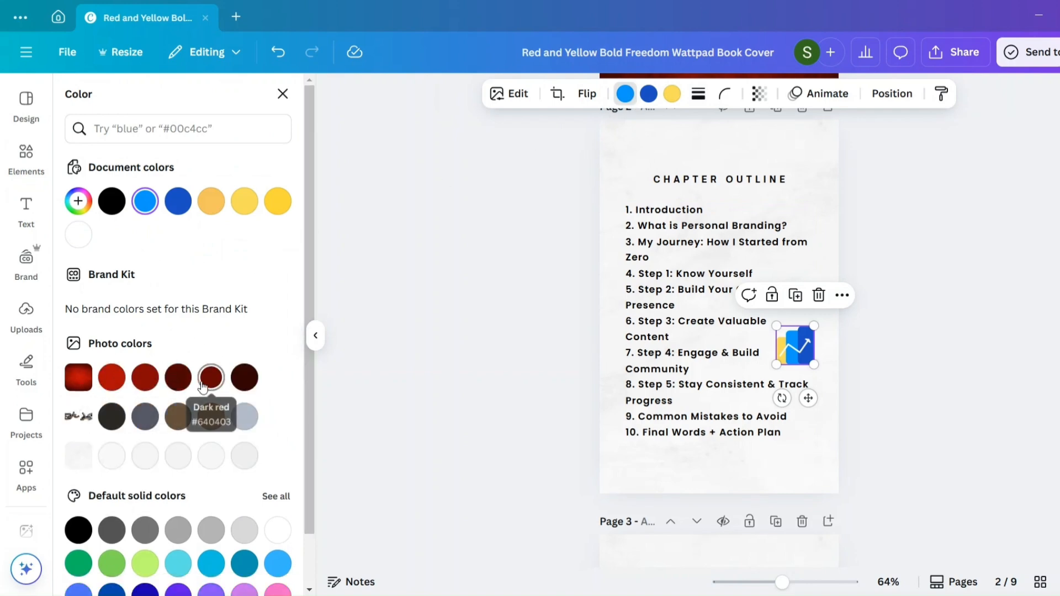
{"action": "left_click", "coordinate": [178, 378]}
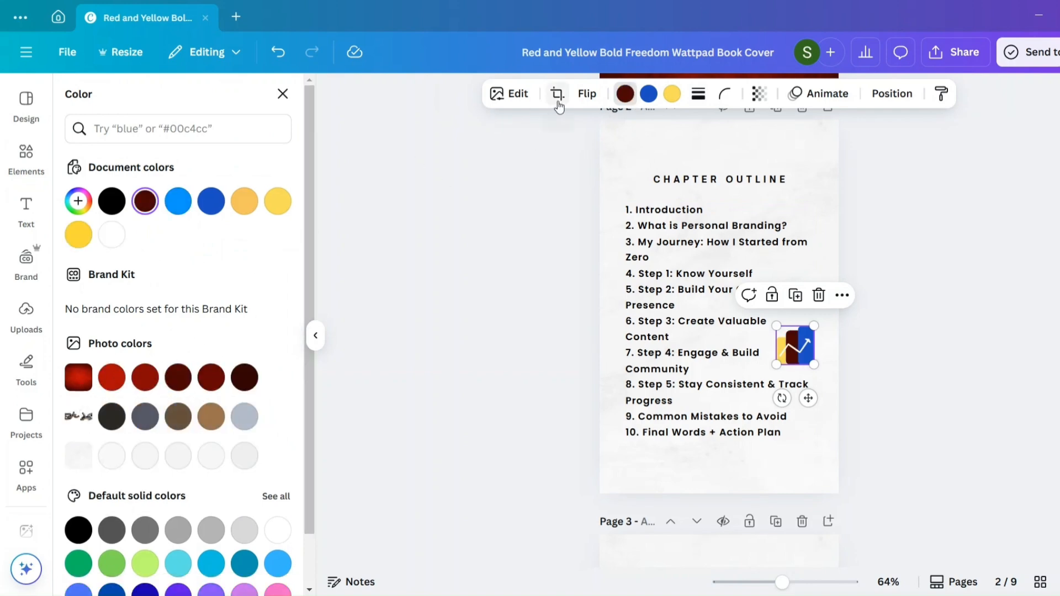
{"action": "left_click", "coordinate": [649, 94]}
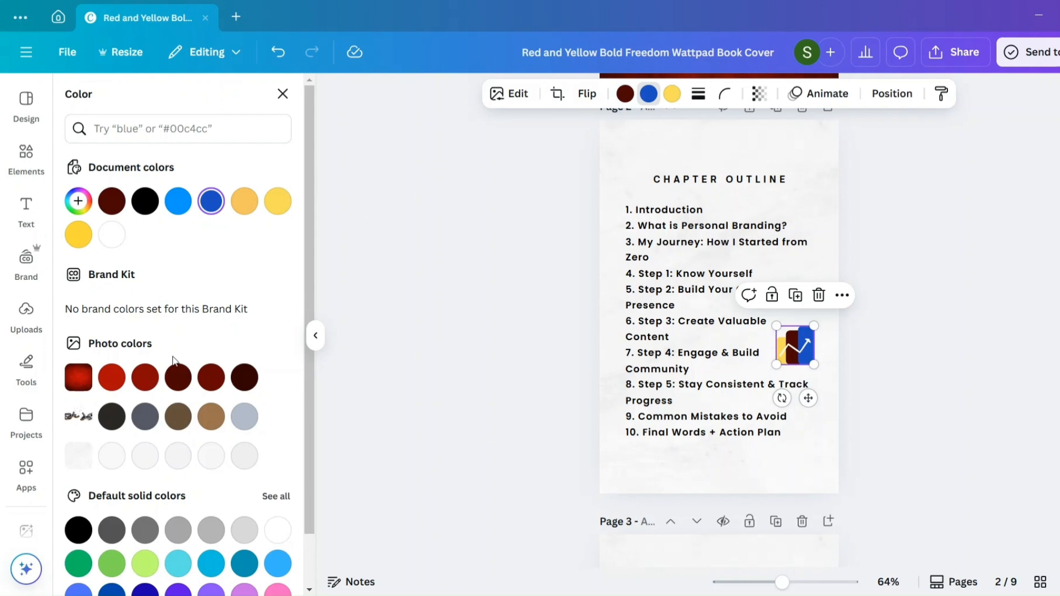
{"action": "left_click", "coordinate": [112, 377]}
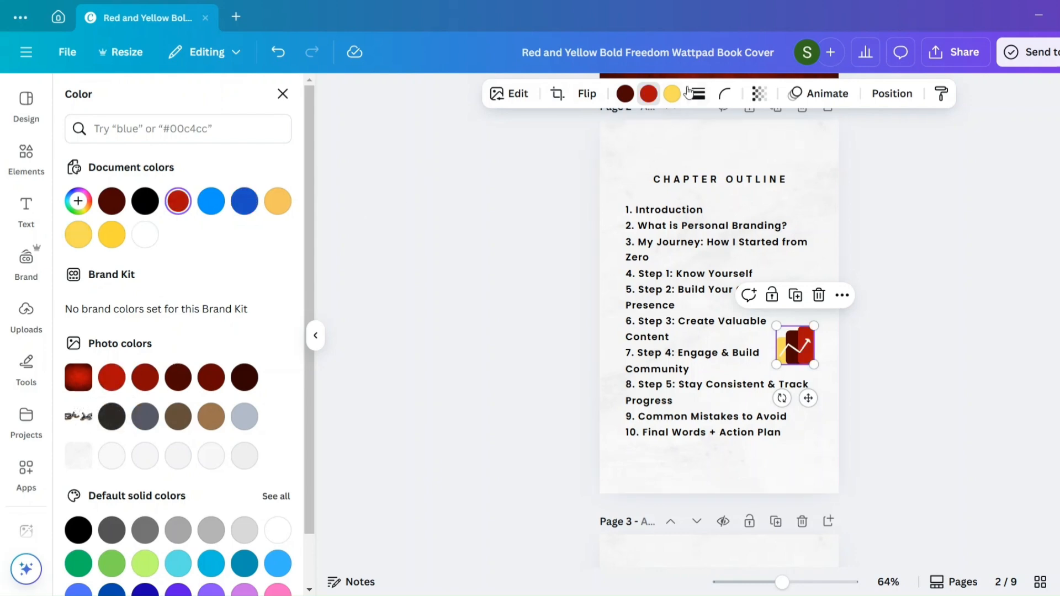
{"action": "left_click", "coordinate": [671, 94]}
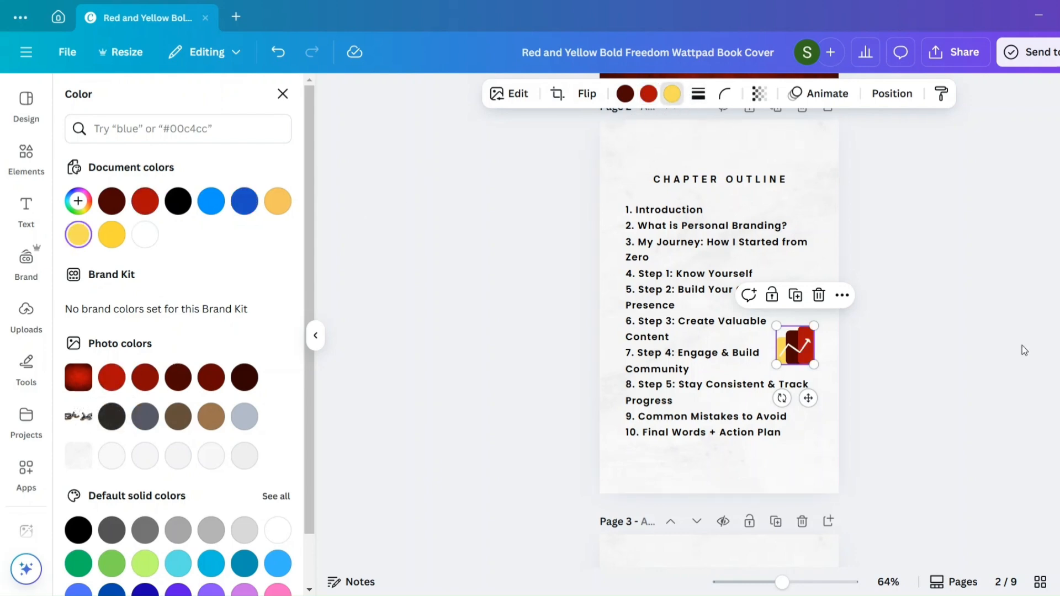
{"action": "key", "text": "Escape"}
{"action": "key", "text": "Escape"}
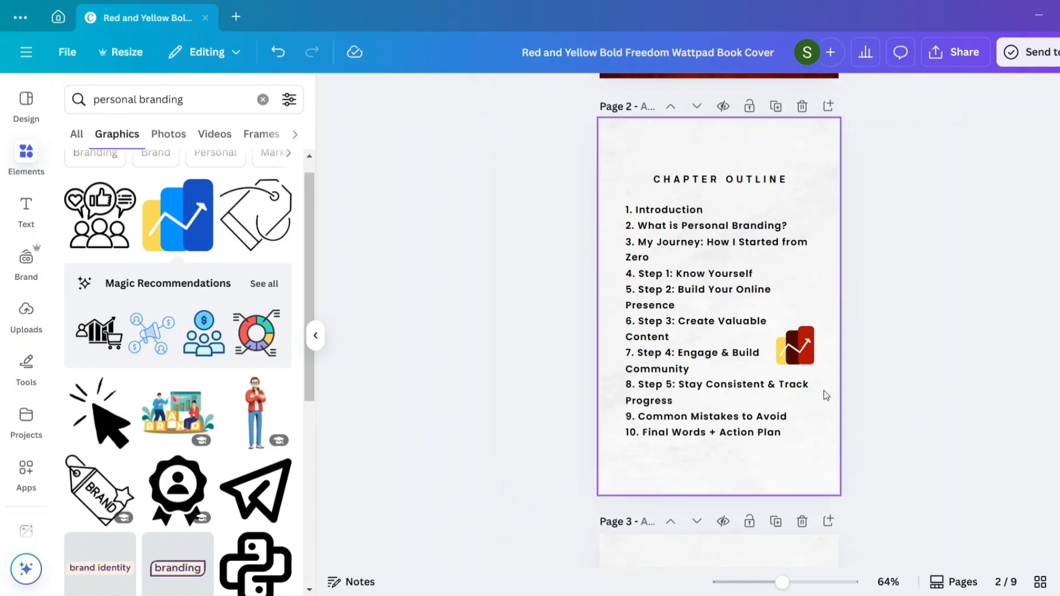
{"action": "left_click_drag", "start_coordinate": [805, 359], "coordinate": [784, 438]}
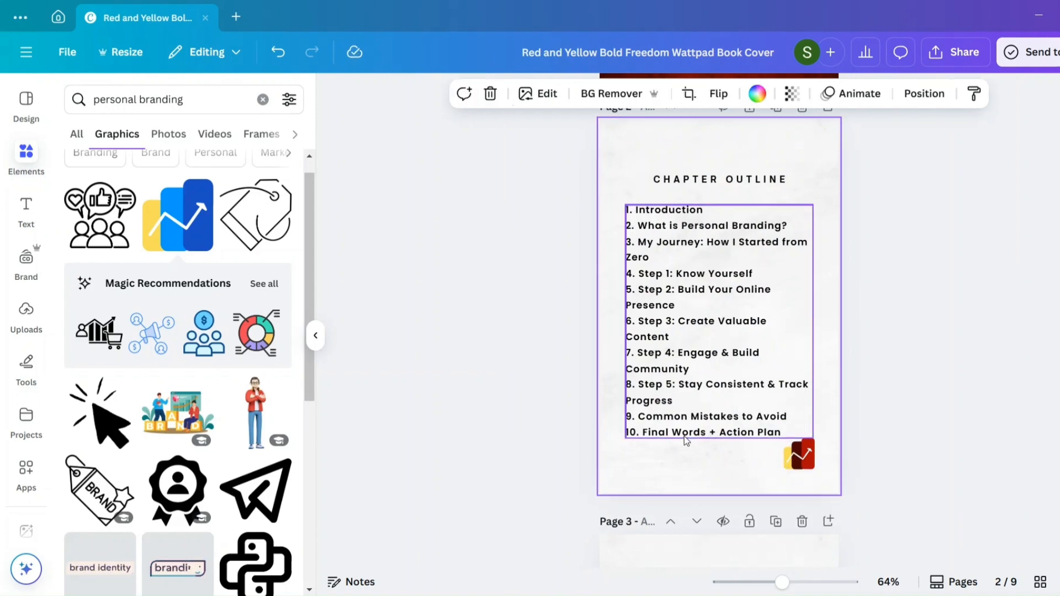
- Add the "BRAND" blocks illustration with two people to the Introduction page, shrunk to fit below the right end of the closing sentence
{"action": "scroll", "coordinate": [686, 440], "scroll_direction": "down", "scroll_amount": 2}
{"action": "scroll", "coordinate": [686, 440], "scroll_direction": "down", "scroll_amount": 6}
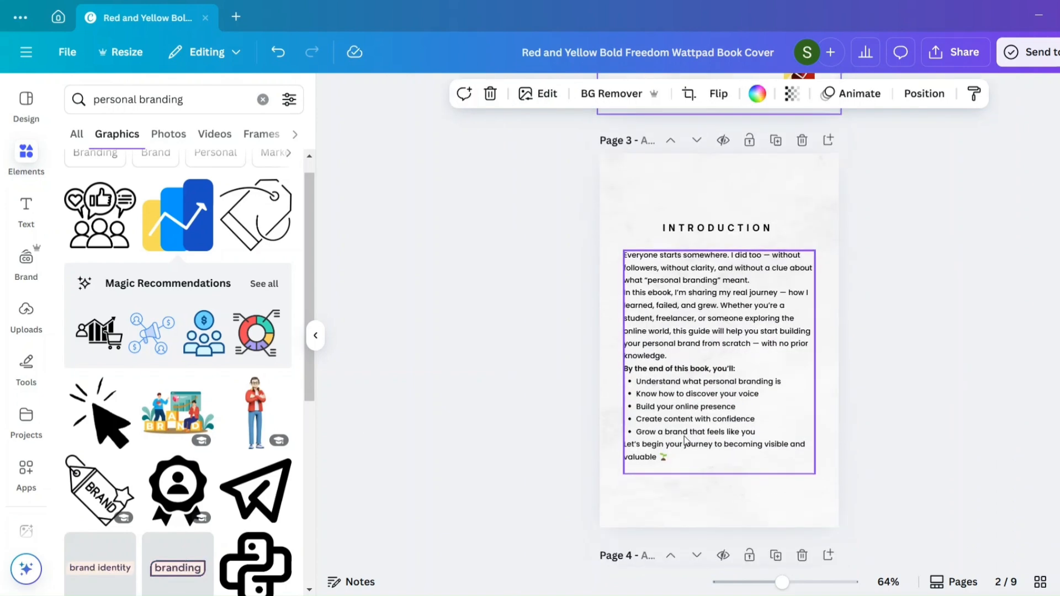
{"action": "scroll", "coordinate": [174, 409], "scroll_direction": "down", "scroll_amount": 1}
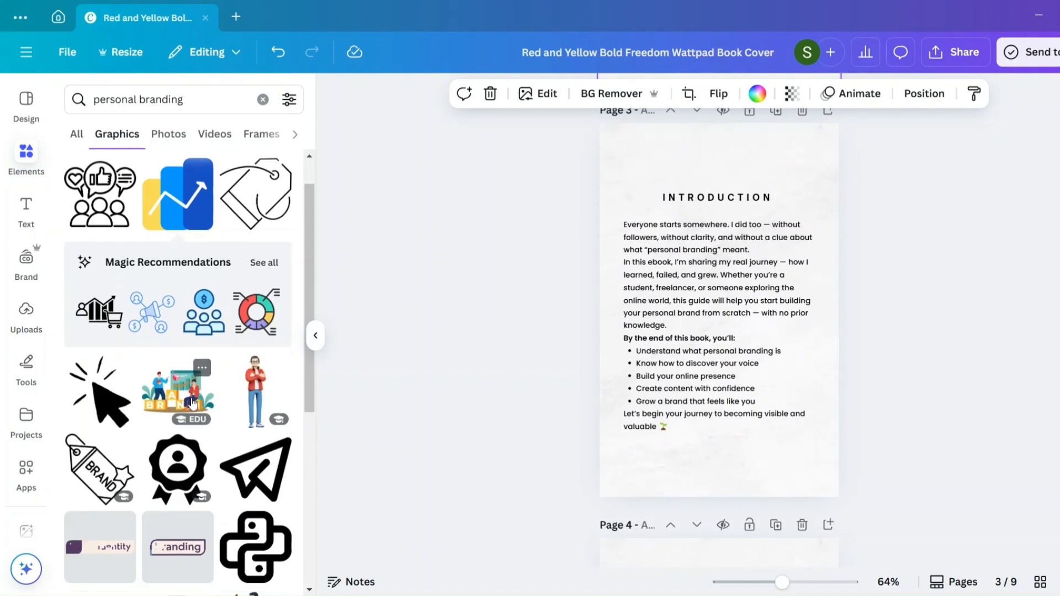
{"action": "left_click", "coordinate": [171, 399]}
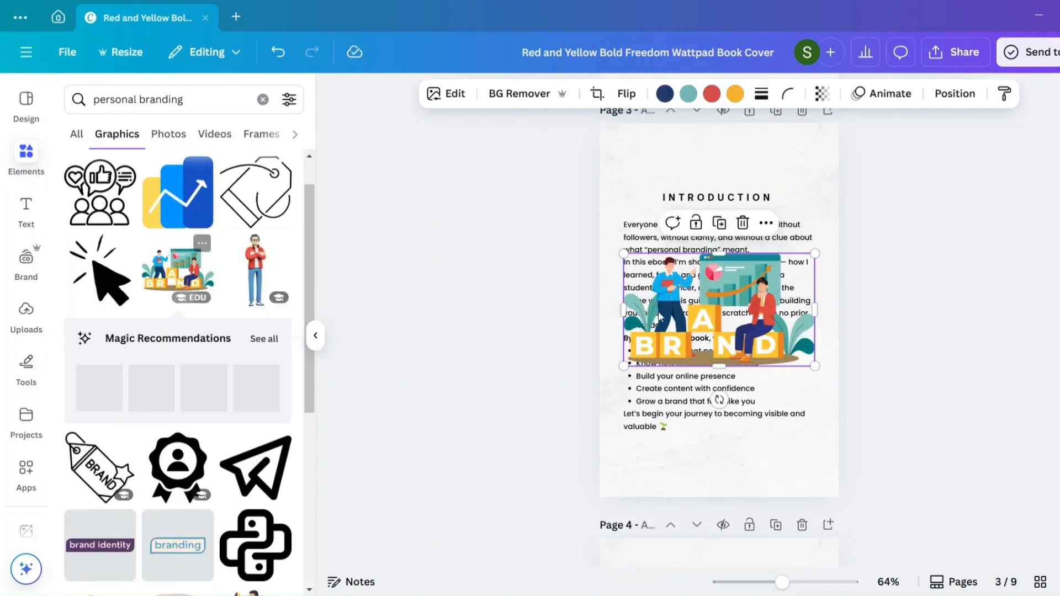
{"action": "left_click_drag", "start_coordinate": [623, 254], "coordinate": [764, 448]}
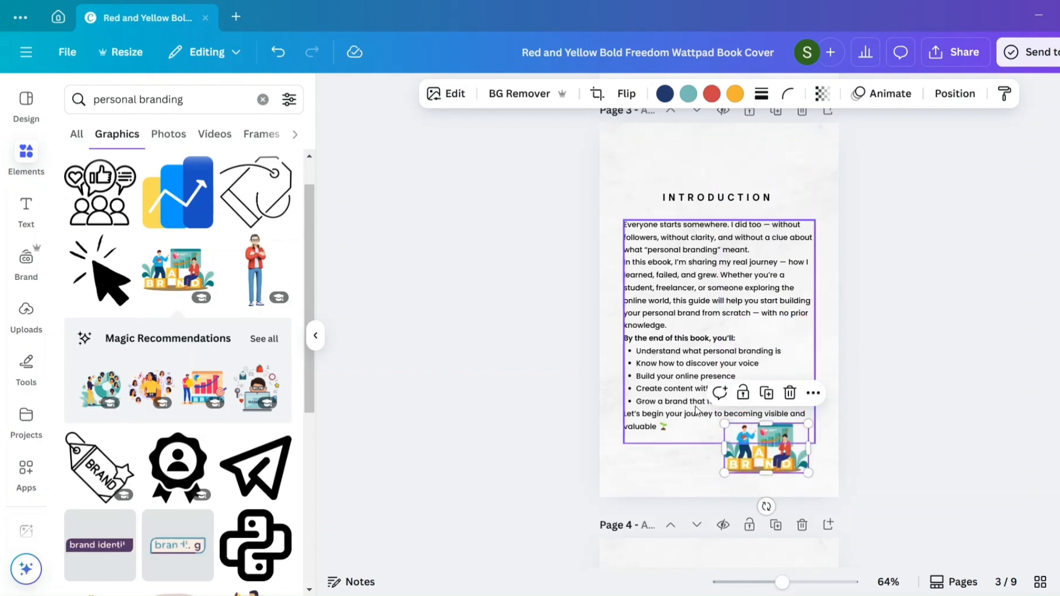
- Nudge the Introduction body text up and right, and break its closing sentence into three short lines after "journey to" and "visible and"
{"action": "mouse_move", "coordinate": [696, 410]}
{"action": "left_mouse_down"}
{"action": "mouse_move", "coordinate": [728, 415]}
{"action": "mouse_move", "coordinate": [700, 414]}
{"action": "mouse_move", "coordinate": [696, 396]}
{"action": "mouse_move", "coordinate": [696, 405]}
{"action": "left_mouse_up"}
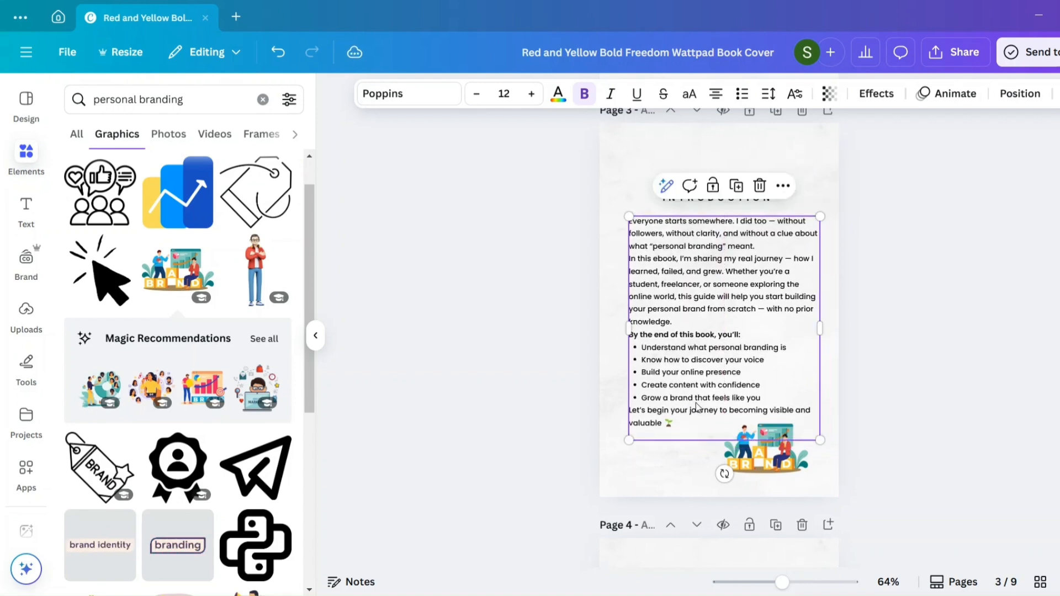
{"action": "left_click", "coordinate": [727, 408]}
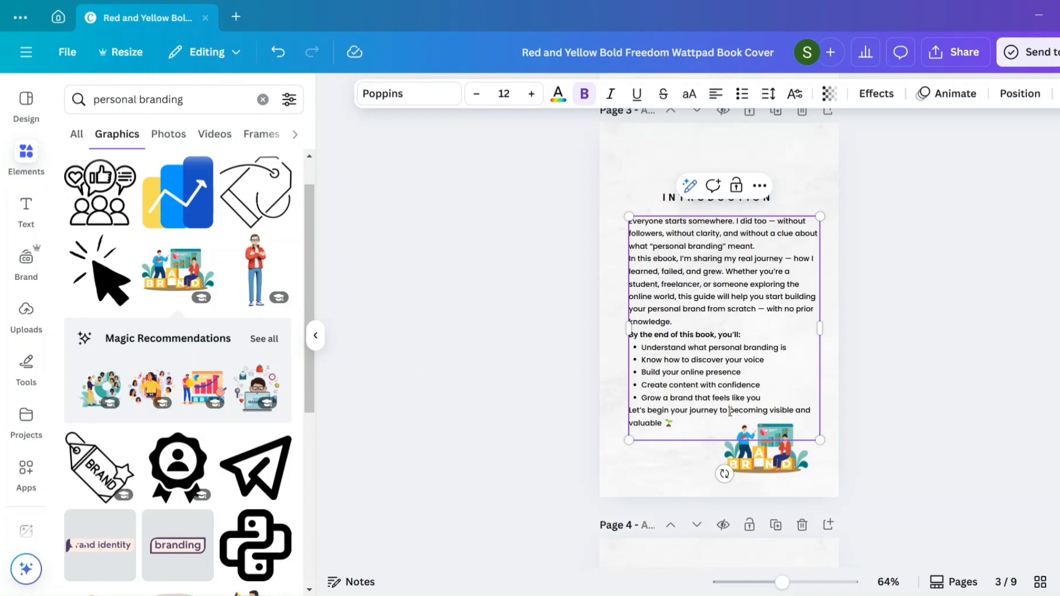
{"action": "key", "text": "Return"}
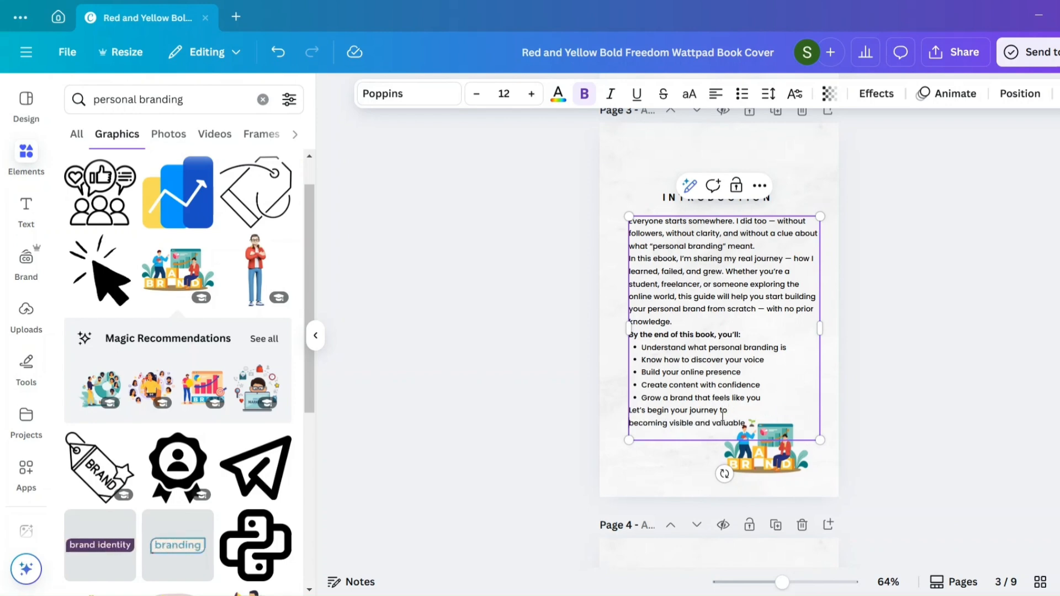
{"action": "key", "text": "Return"}
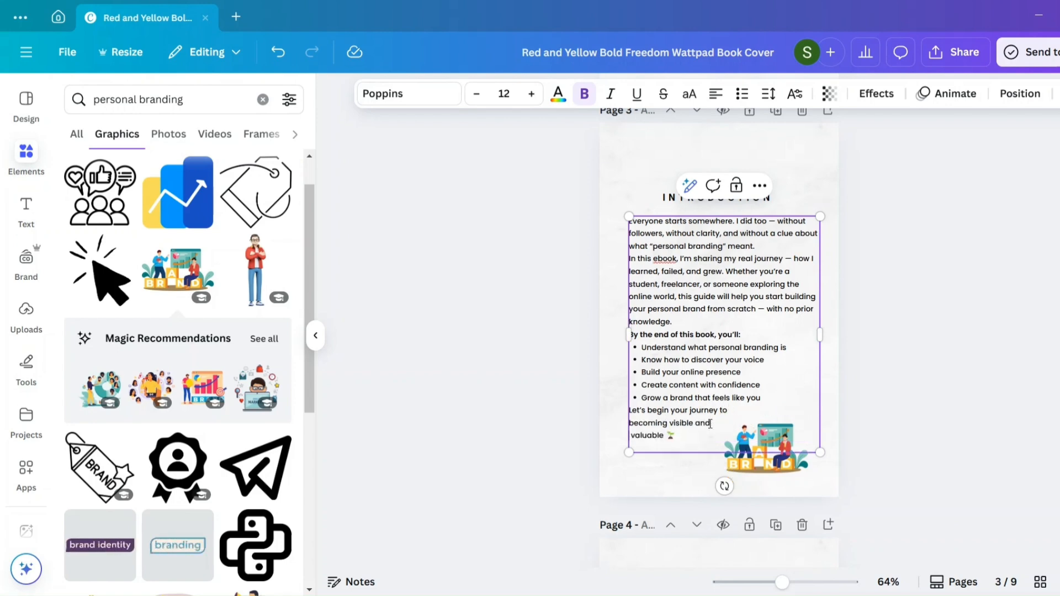
{"action": "key", "text": "Delete"}
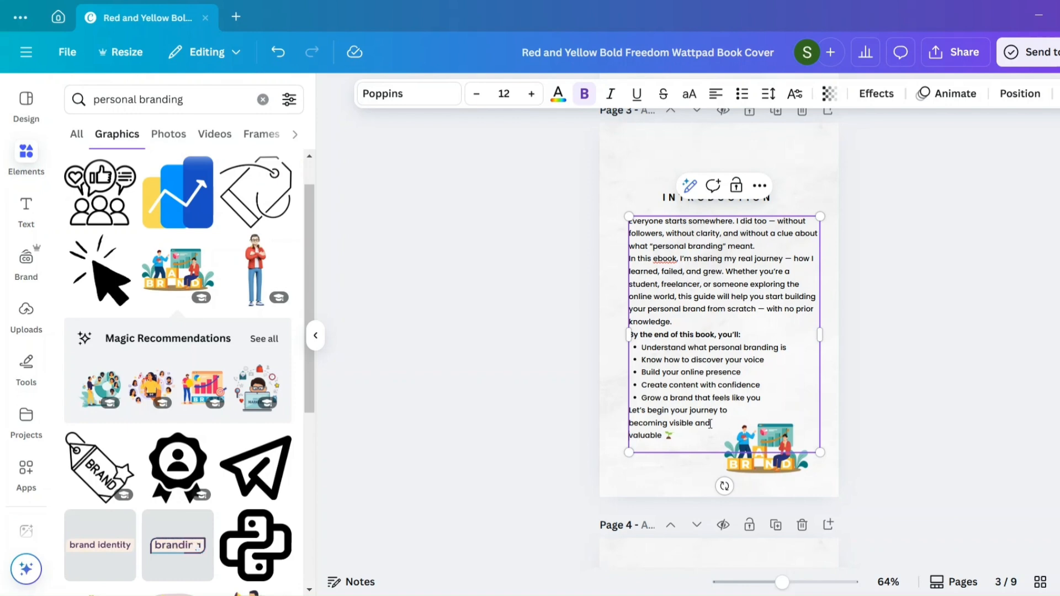
- Move the brand illustration up beside the Introduction's closing lines and enlarge it slightly
{"action": "left_click", "coordinate": [765, 464]}
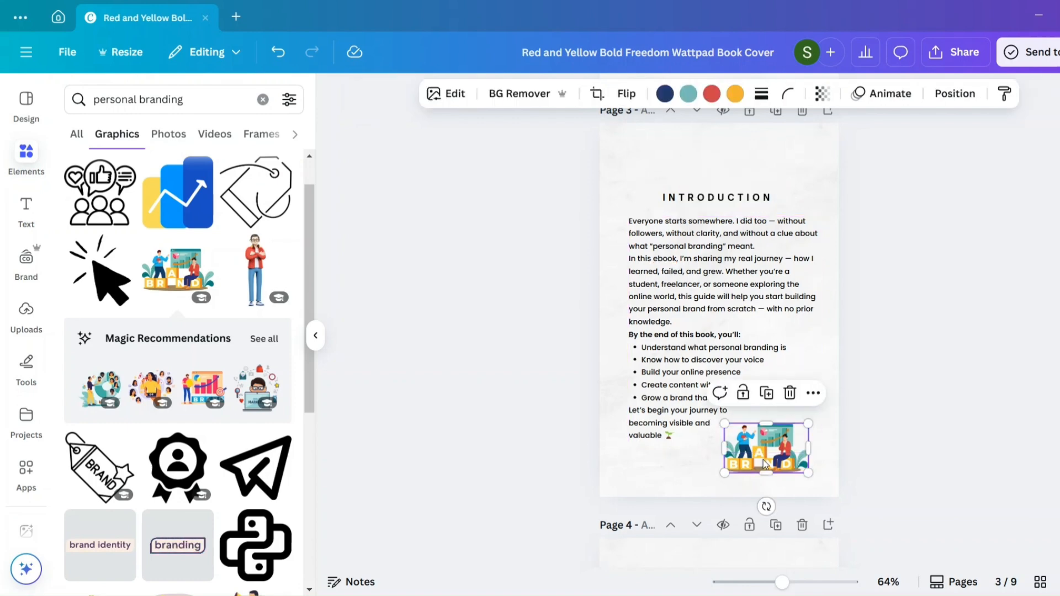
{"action": "left_click_drag", "start_coordinate": [766, 461], "coordinate": [777, 445]}
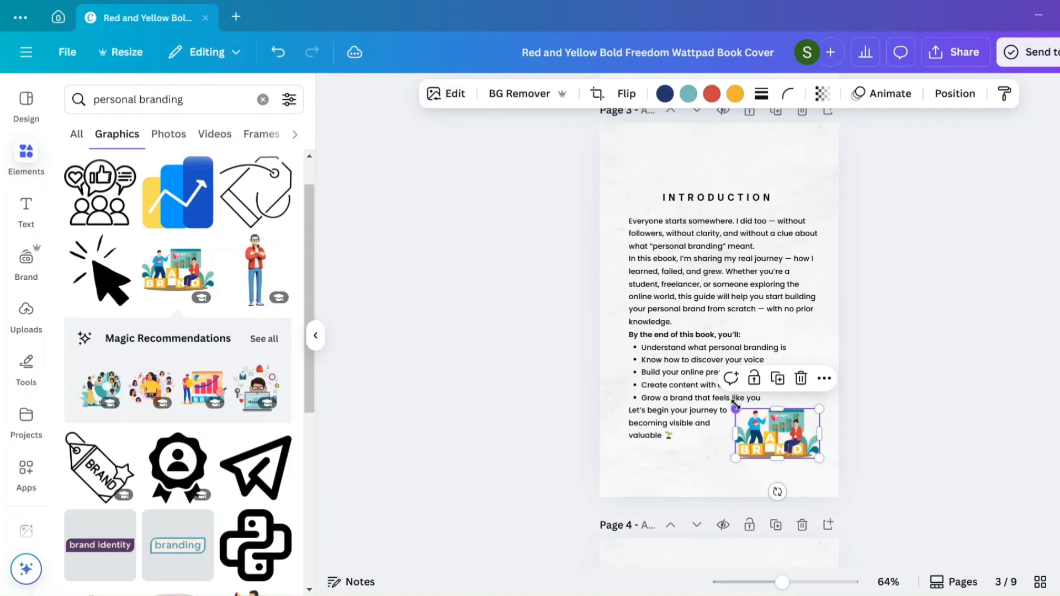
{"action": "left_click_drag", "start_coordinate": [735, 406], "coordinate": [724, 401]}
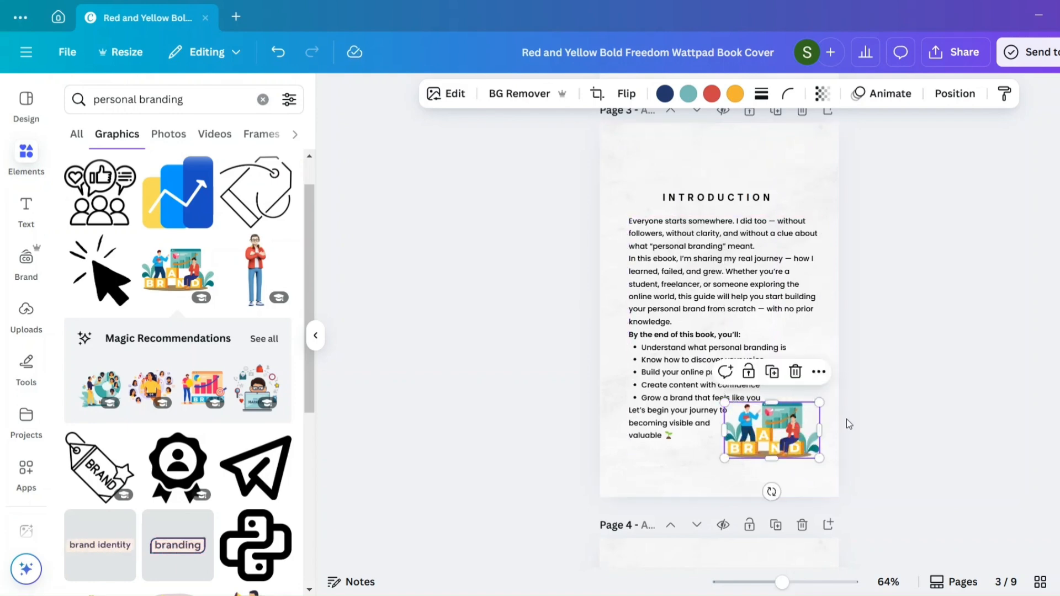
{"action": "left_click", "coordinate": [846, 419]}
- Insert a blank line without a bullet between "Grow a brand that feels like you" and the Introduction's closing sentence
{"action": "left_click", "coordinate": [771, 375]}
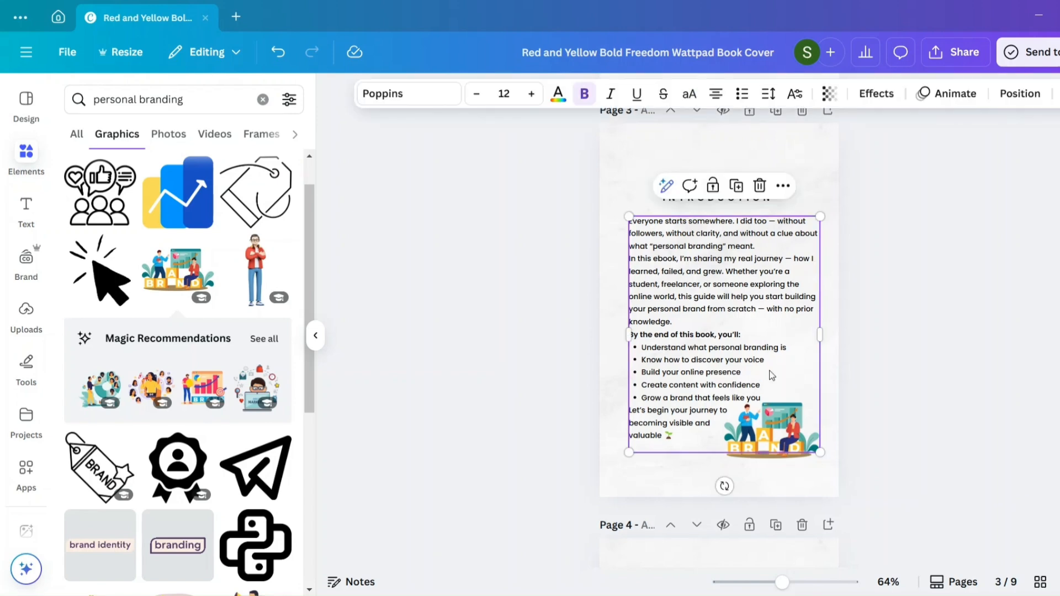
{"action": "left_click", "coordinate": [770, 375]}
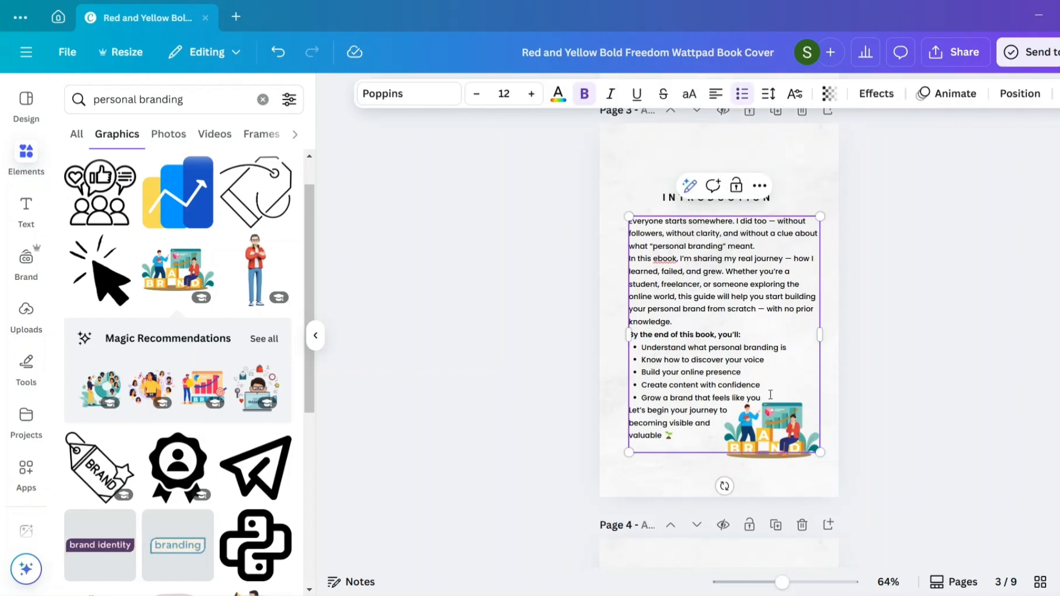
{"action": "key", "text": "Return"}
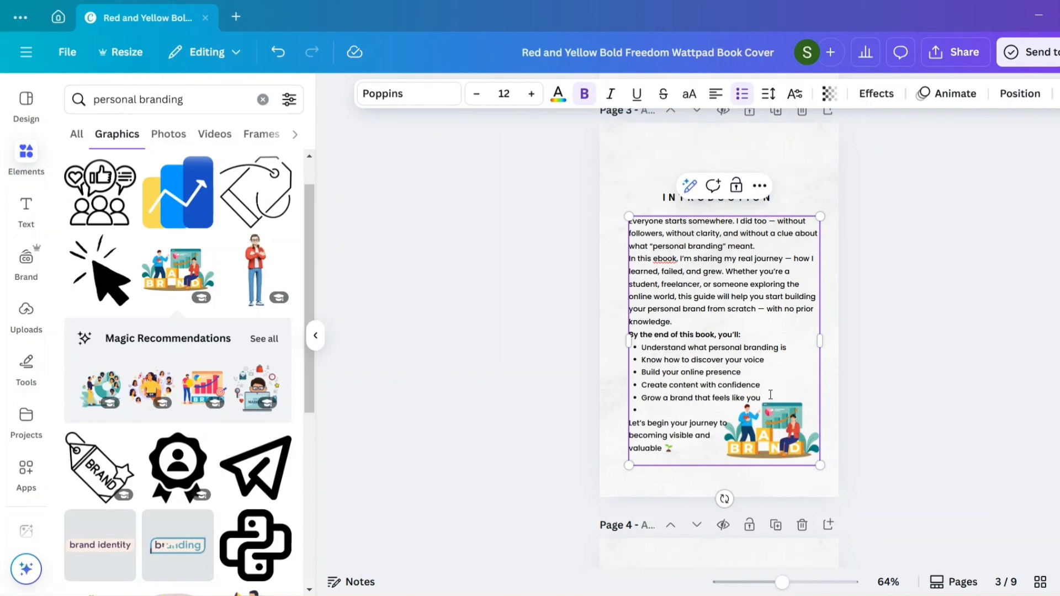
{"action": "key", "text": "BackSpace"}
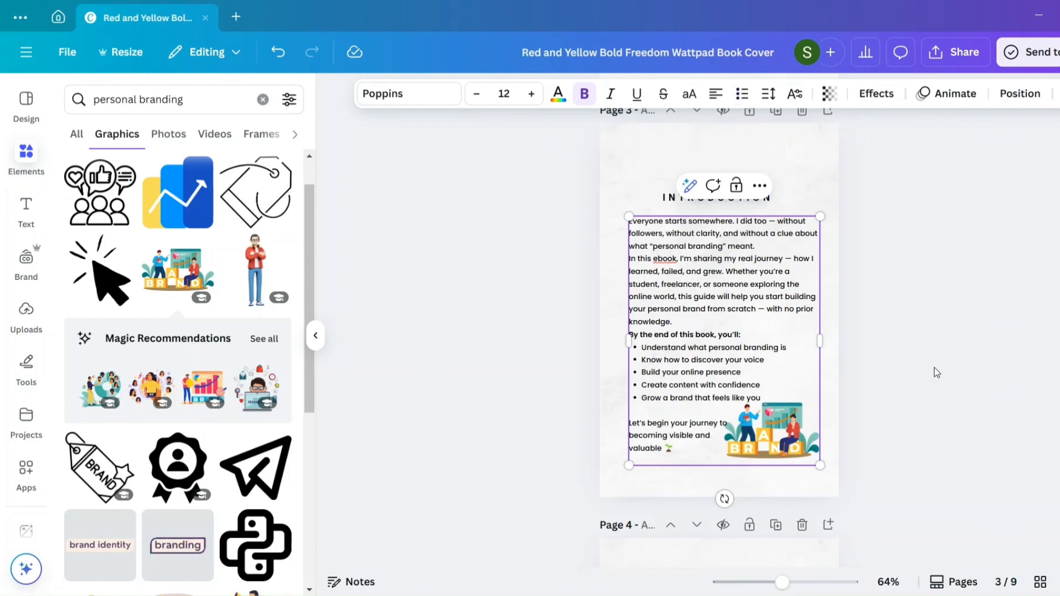
{"action": "left_click", "coordinate": [934, 366]}
- Move the brand illustration against the Introduction page's right edge and enlarge it to fill the space beside the closing lines
{"action": "left_click", "coordinate": [764, 432]}
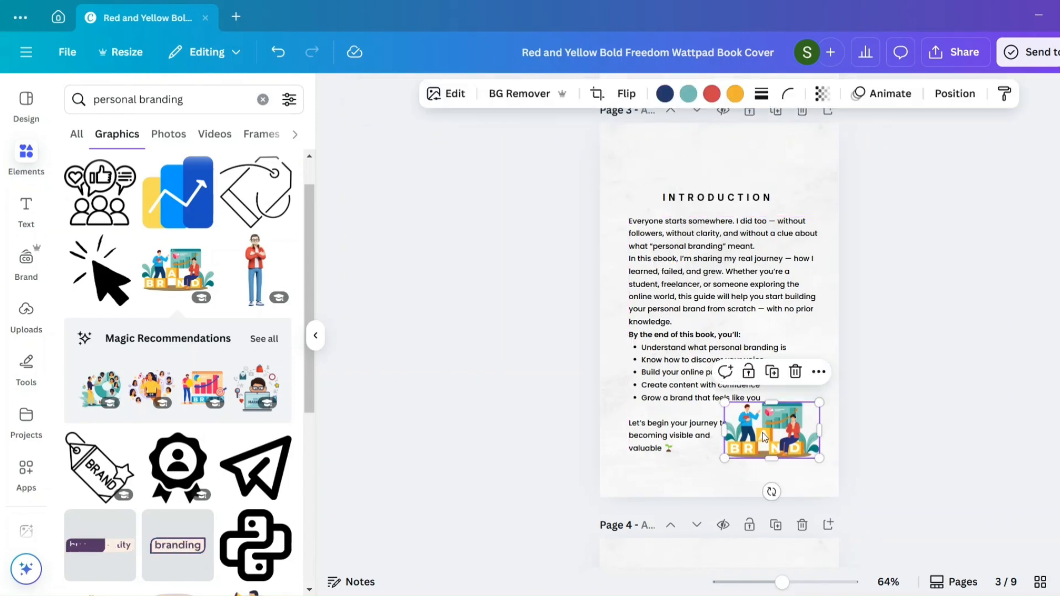
{"action": "left_click_drag", "start_coordinate": [763, 432], "coordinate": [773, 440]}
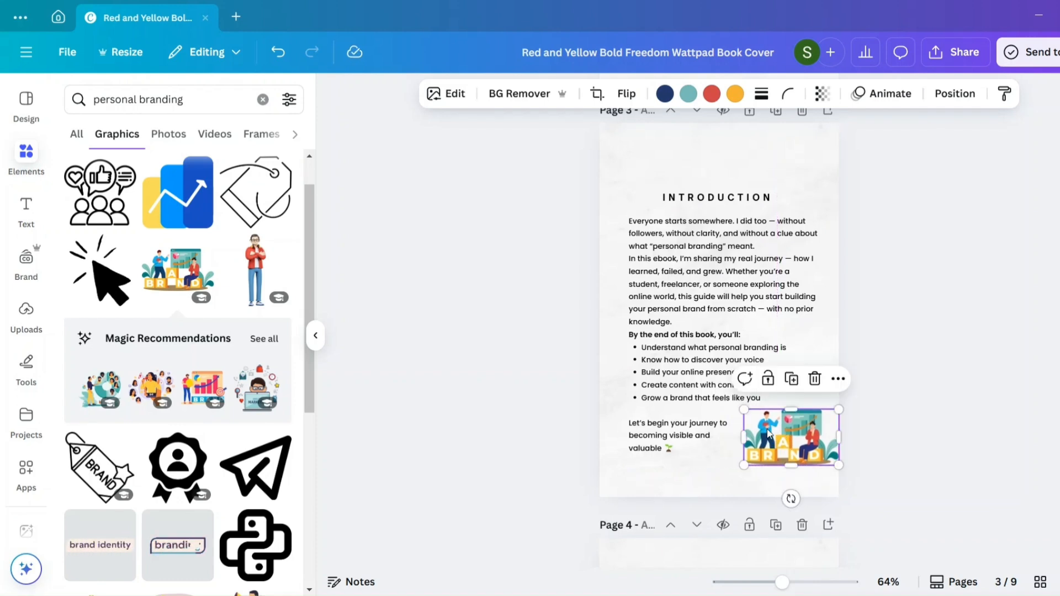
{"action": "left_click", "coordinate": [883, 447]}
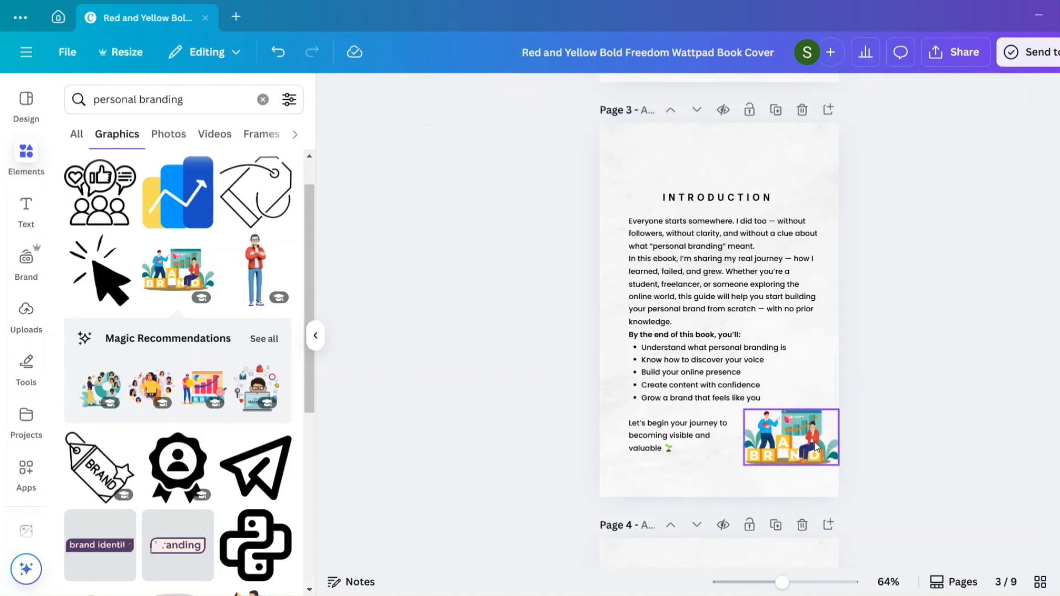
{"action": "left_click", "coordinate": [750, 458]}
{"action": "left_click_drag", "start_coordinate": [746, 462], "coordinate": [730, 473]}
{"action": "left_click", "coordinate": [882, 403]}
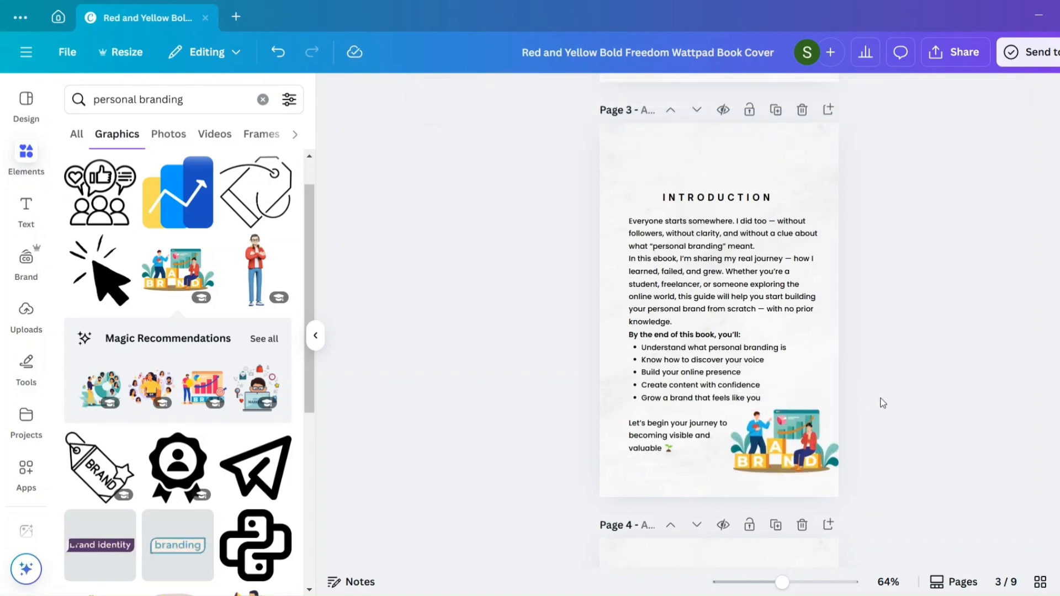
{"action": "left_click", "coordinate": [782, 441]}
{"action": "left_click", "coordinate": [833, 335]}
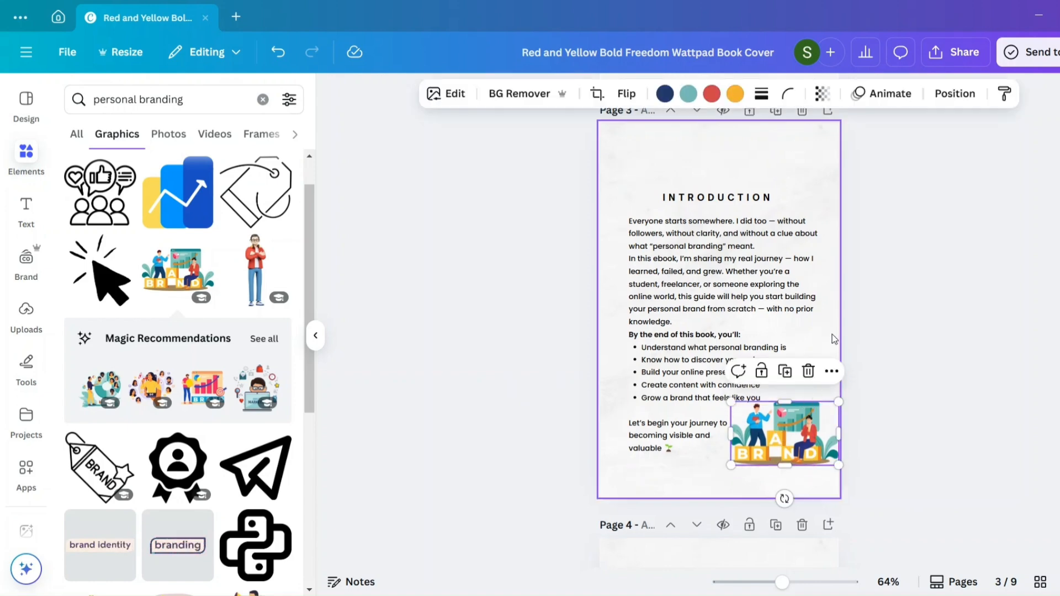
- Review the decorated pages down to the "What Is Personal Branding?" page and look through the remaining personal branding graphics
{"action": "left_click", "coordinate": [776, 304]}
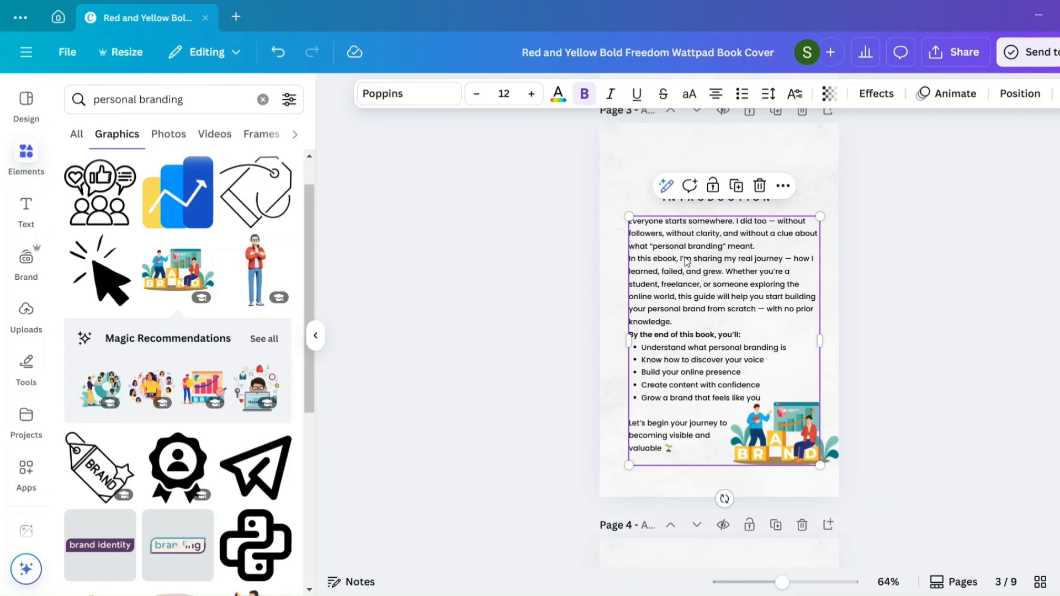
{"action": "scroll", "coordinate": [712, 270], "scroll_direction": "up", "scroll_amount": 3}
{"action": "scroll", "coordinate": [712, 270], "scroll_direction": "down", "scroll_amount": 4}
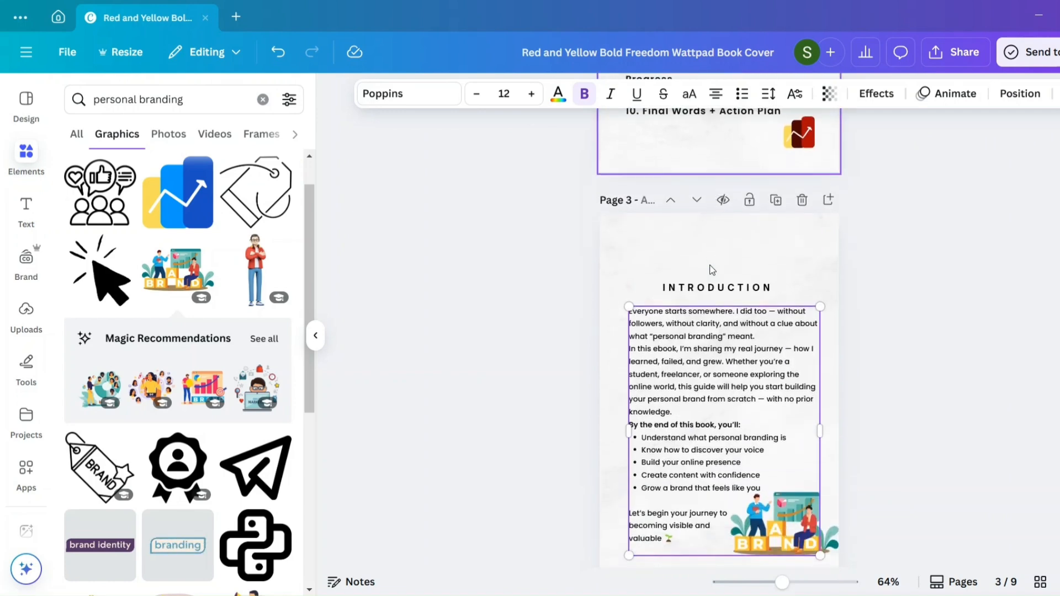
{"action": "scroll", "coordinate": [712, 270], "scroll_direction": "up", "scroll_amount": 8}
{"action": "scroll", "coordinate": [712, 270], "scroll_direction": "down", "scroll_amount": 10}
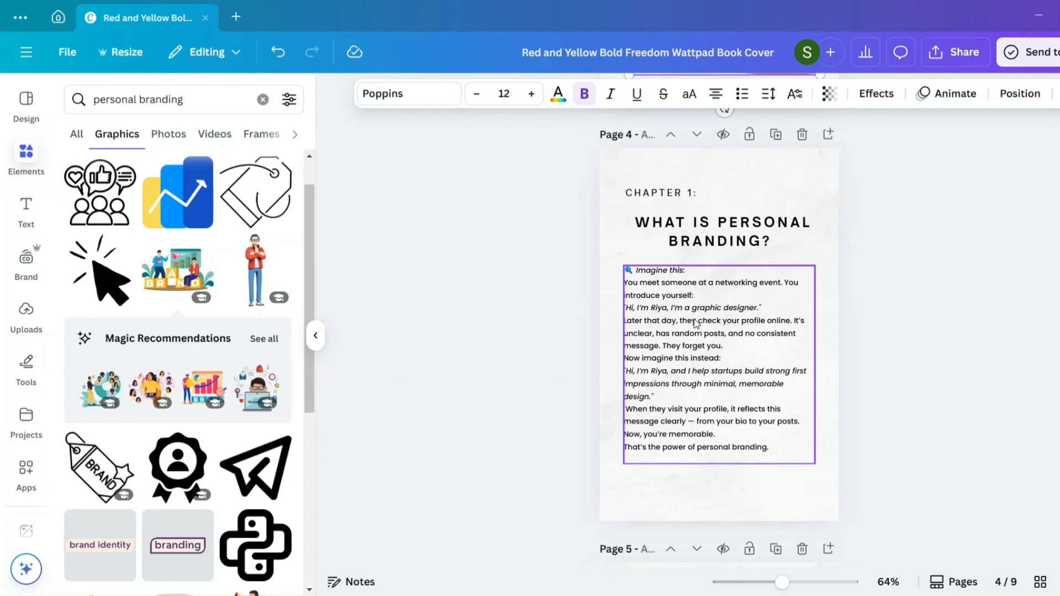
{"action": "scroll", "coordinate": [182, 330], "scroll_direction": "down", "scroll_amount": 5}
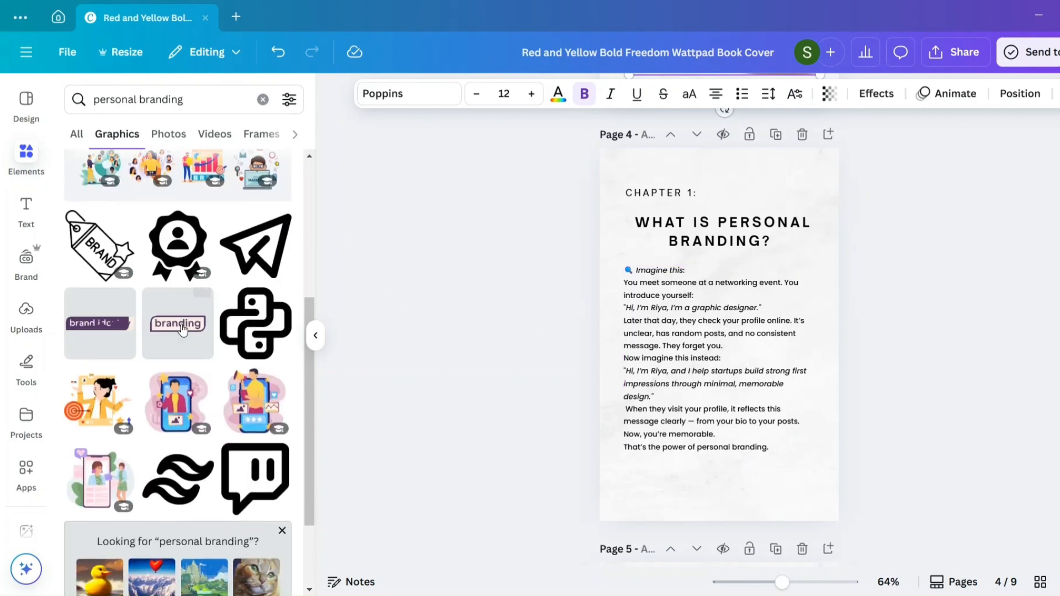
{"action": "scroll", "coordinate": [184, 331], "scroll_direction": "up", "scroll_amount": 1}
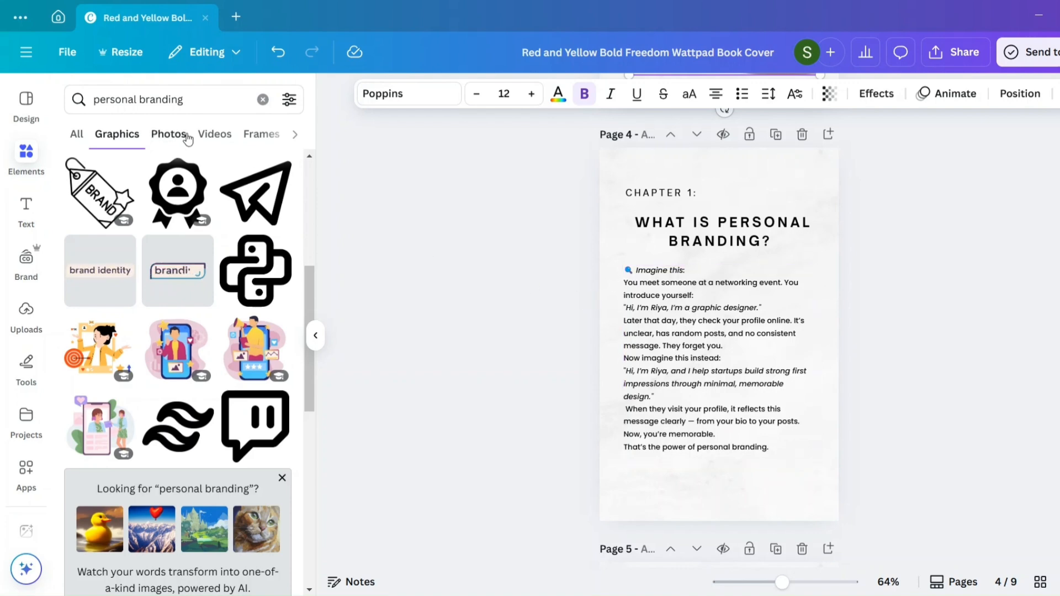
- Search the graphics for "networking place" in place of "personal branding"
{"action": "left_click", "coordinate": [196, 100]}
{"action": "left_click_drag", "start_coordinate": [196, 99], "coordinate": [6, 100]}
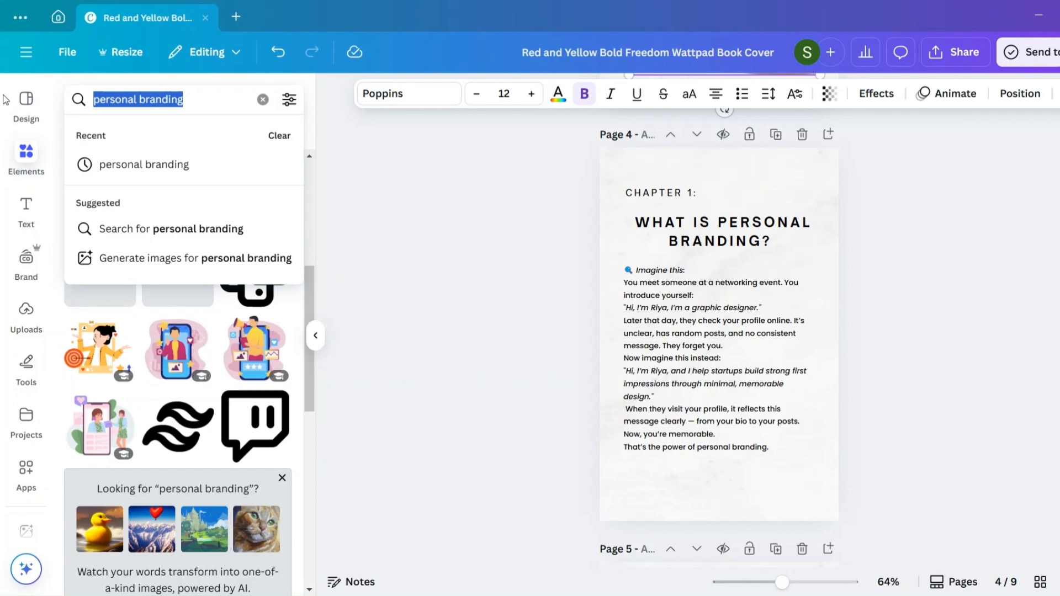
{"action": "type", "text": "ne"}
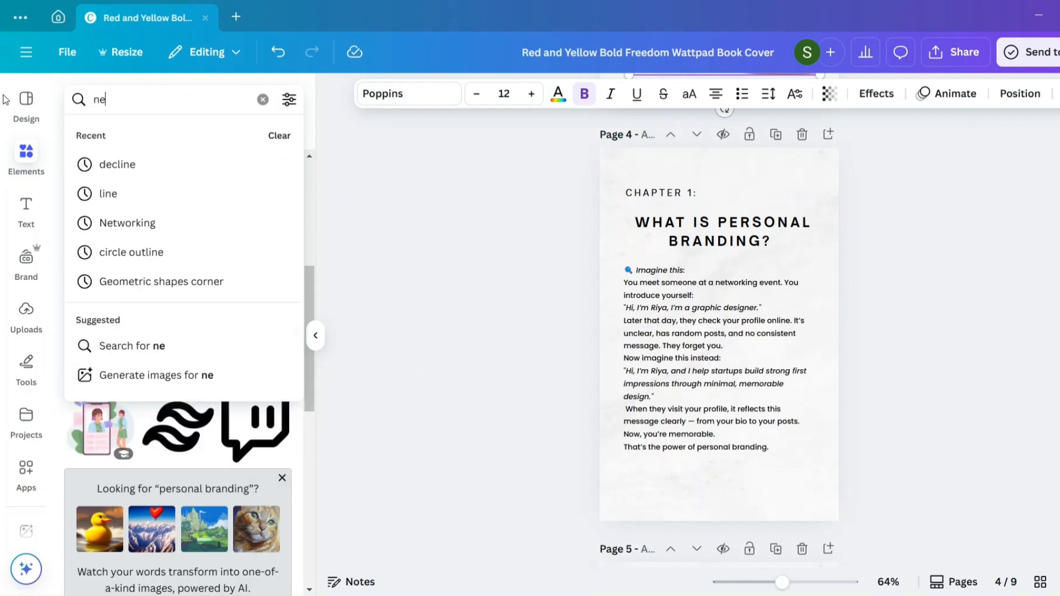
{"action": "type", "text": "tworki"}
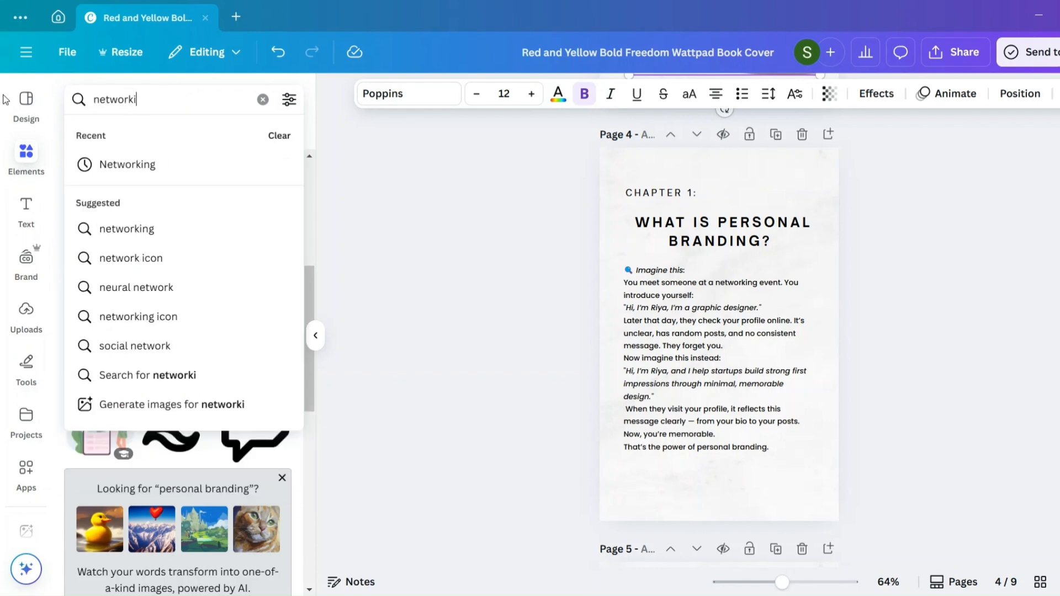
{"action": "type", "text": "ng place"}
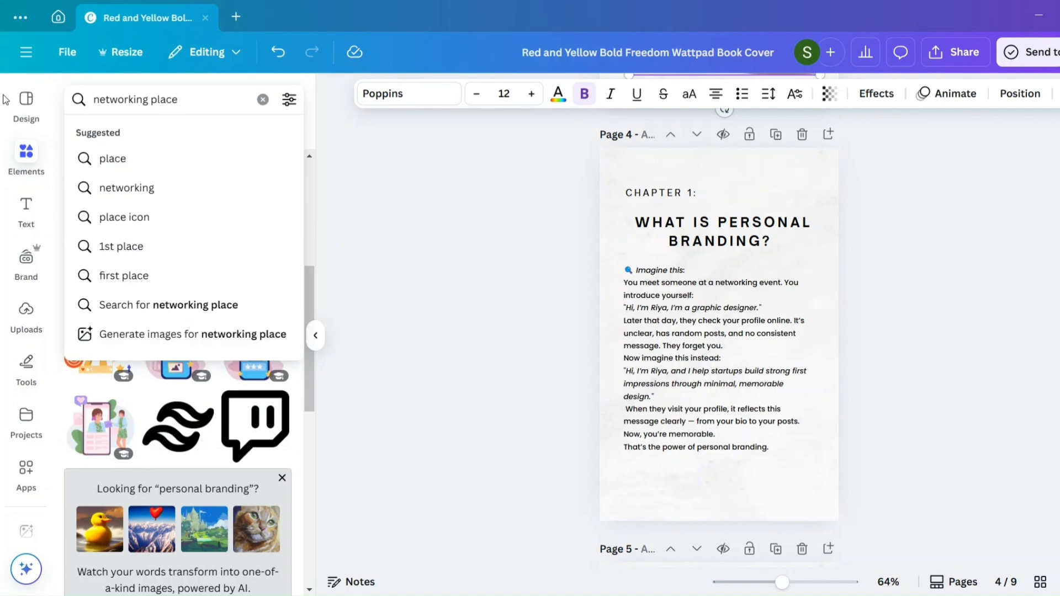
{"action": "key", "text": "Return"}
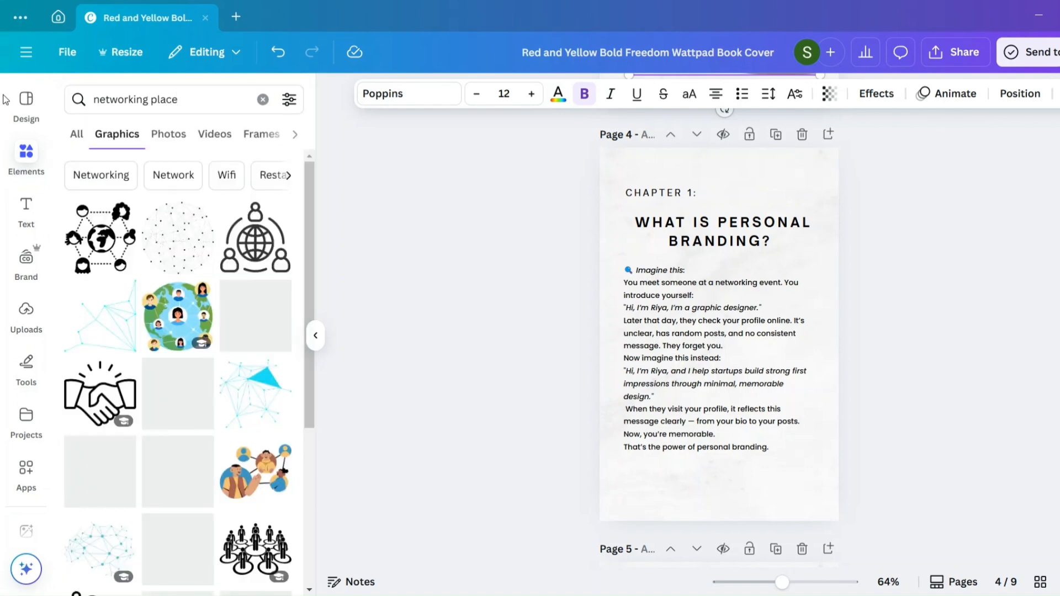
- Add the globe illustration with connected people to the "What Is Personal Branding?" page and shrink it to a small size
{"action": "left_click", "coordinate": [167, 309]}
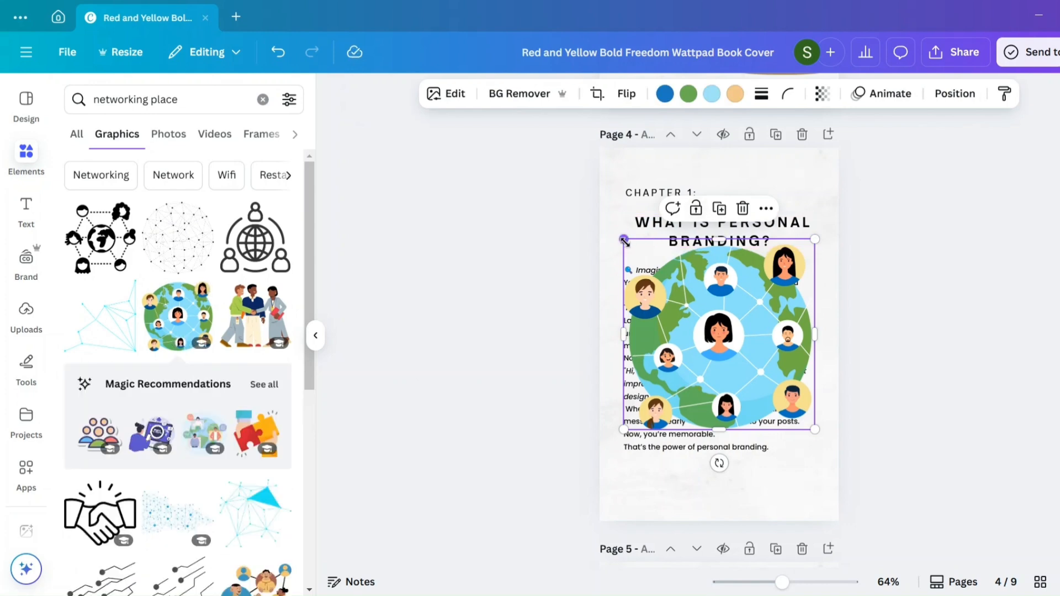
{"action": "left_click_drag", "start_coordinate": [624, 239], "coordinate": [757, 371]}
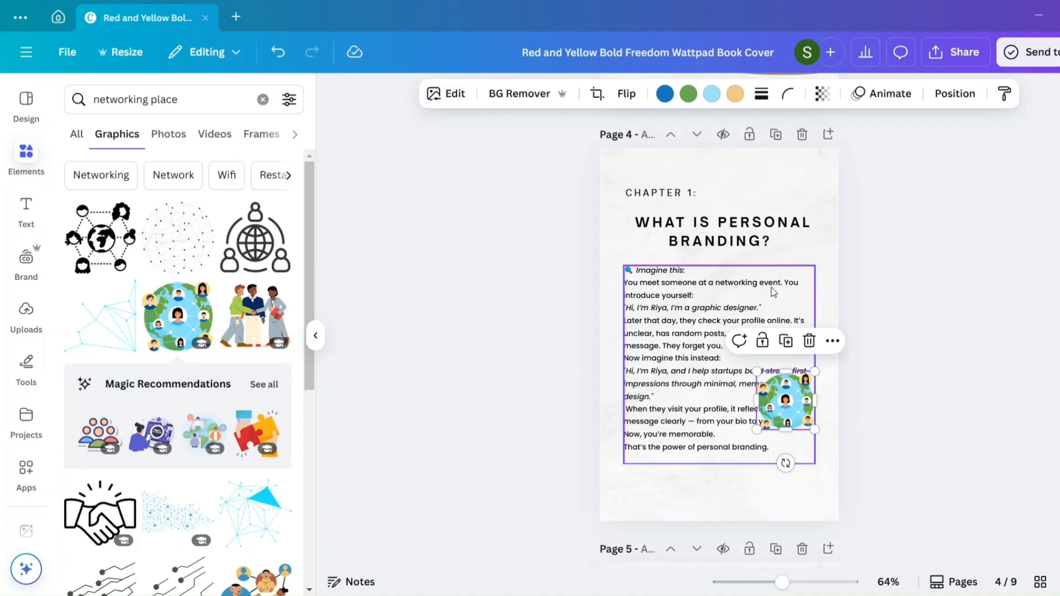
- Insert a line break before "networking event." in the Chapter 1 body text
{"action": "left_click", "coordinate": [721, 290]}
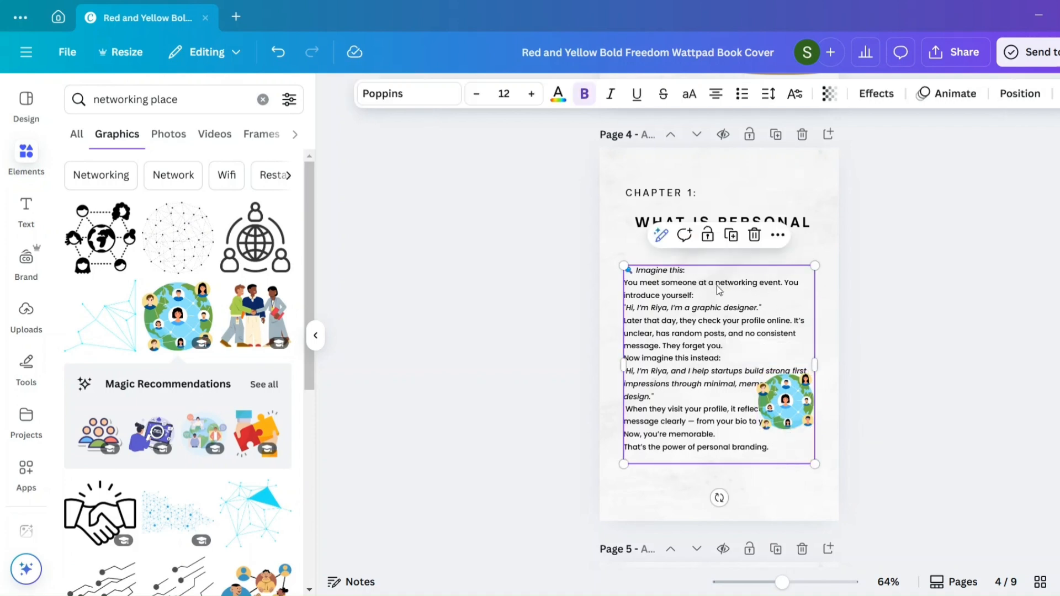
{"action": "left_click", "coordinate": [717, 285]}
{"action": "key", "text": "Return"}
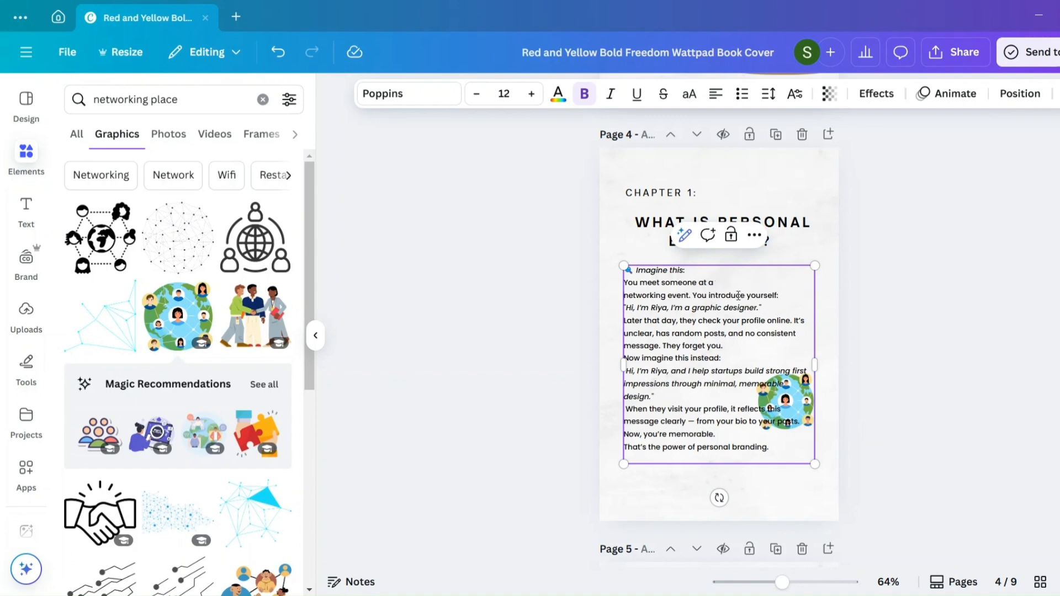
- Put "You introduce yourself:" on its own line and try a slightly larger globe illustration beside the opening lines
{"action": "left_click", "coordinate": [692, 296]}
{"action": "key", "text": "Return"}
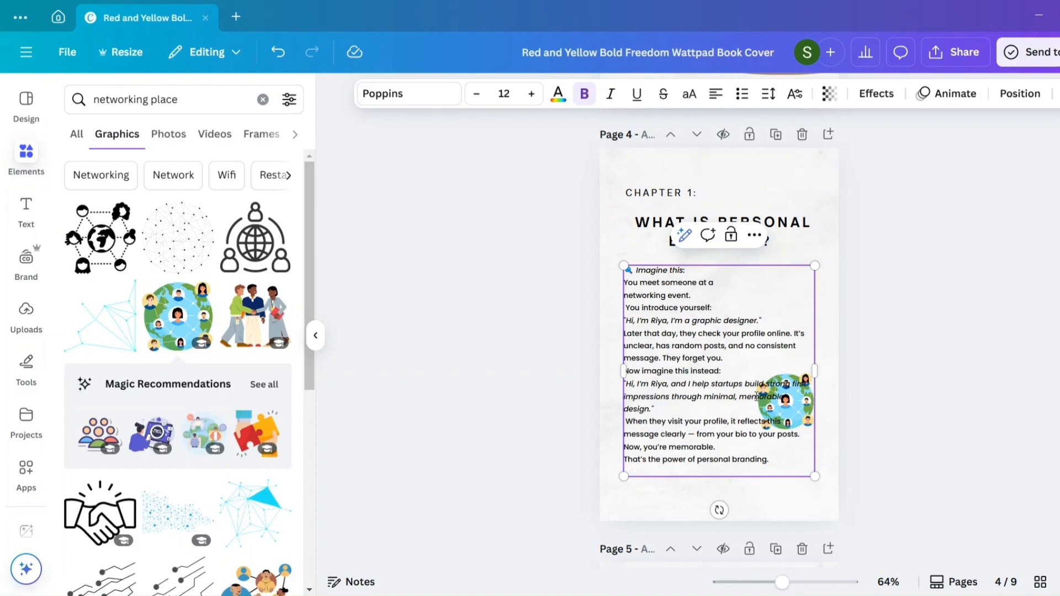
{"action": "left_click", "coordinate": [842, 424]}
{"action": "left_click", "coordinate": [810, 406]}
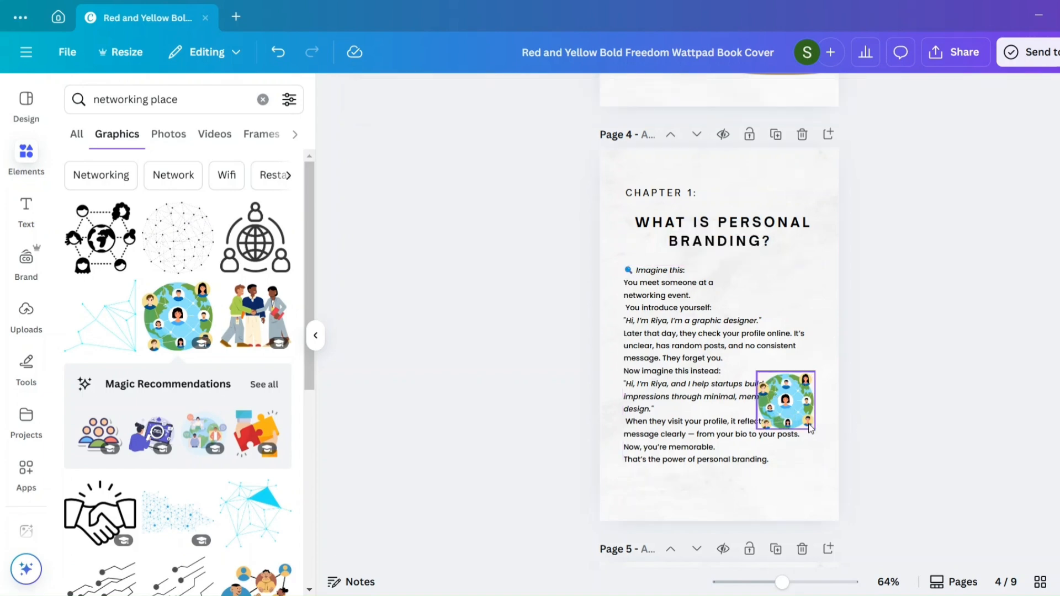
{"action": "left_click_drag", "start_coordinate": [814, 402], "coordinate": [818, 290]}
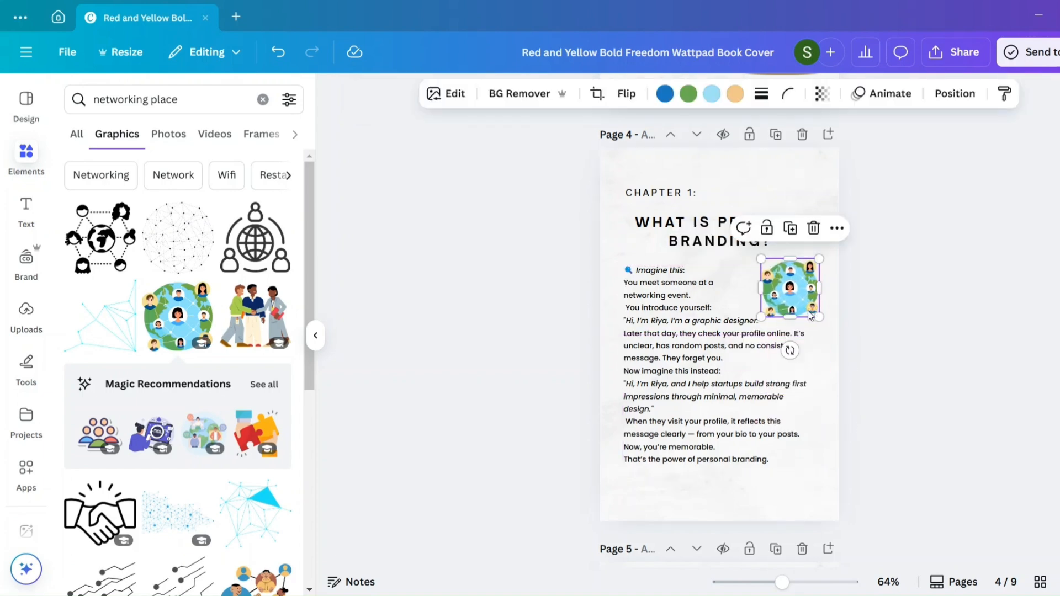
{"action": "mouse_move", "coordinate": [761, 259]}
{"action": "left_mouse_down"}
{"action": "mouse_move", "coordinate": [746, 251]}
{"action": "mouse_move", "coordinate": [778, 283]}
{"action": "mouse_move", "coordinate": [763, 277]}
{"action": "mouse_move", "coordinate": [768, 268]}
{"action": "left_mouse_up"}
{"action": "left_click", "coordinate": [854, 363]}
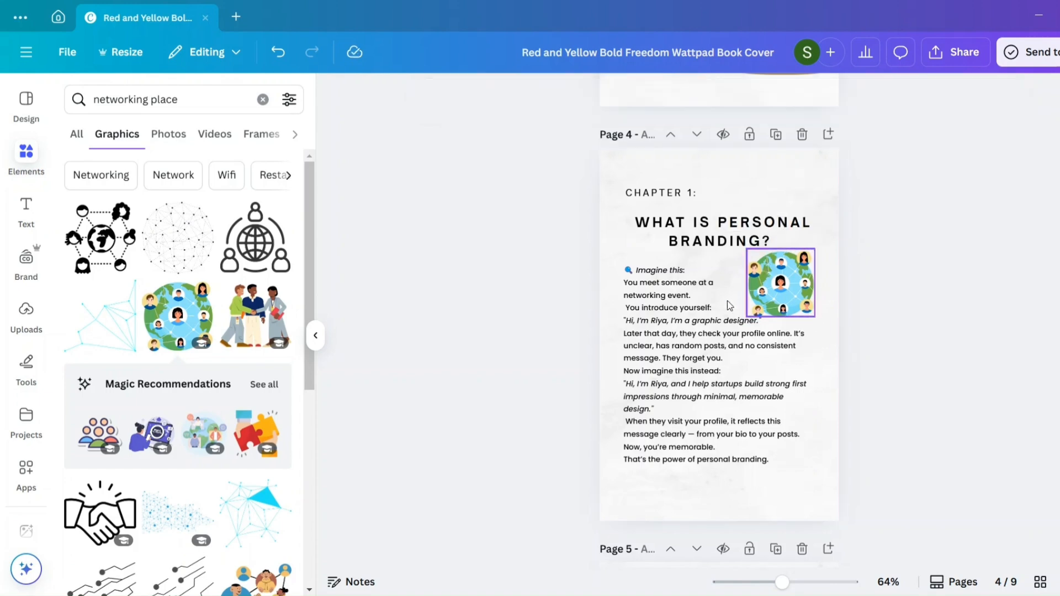
{"action": "left_click", "coordinate": [736, 316]}
{"action": "left_click", "coordinate": [721, 370]}
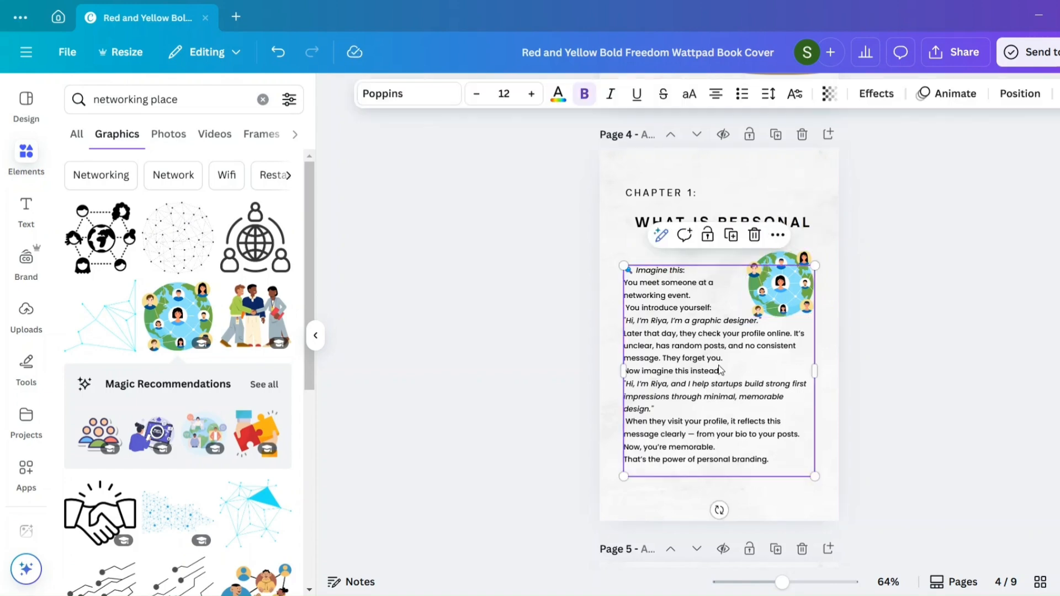
- Undo the globe illustration's resize and move, and the line break before "You introduce yourself:"
{"action": "left_click", "coordinate": [278, 56]}
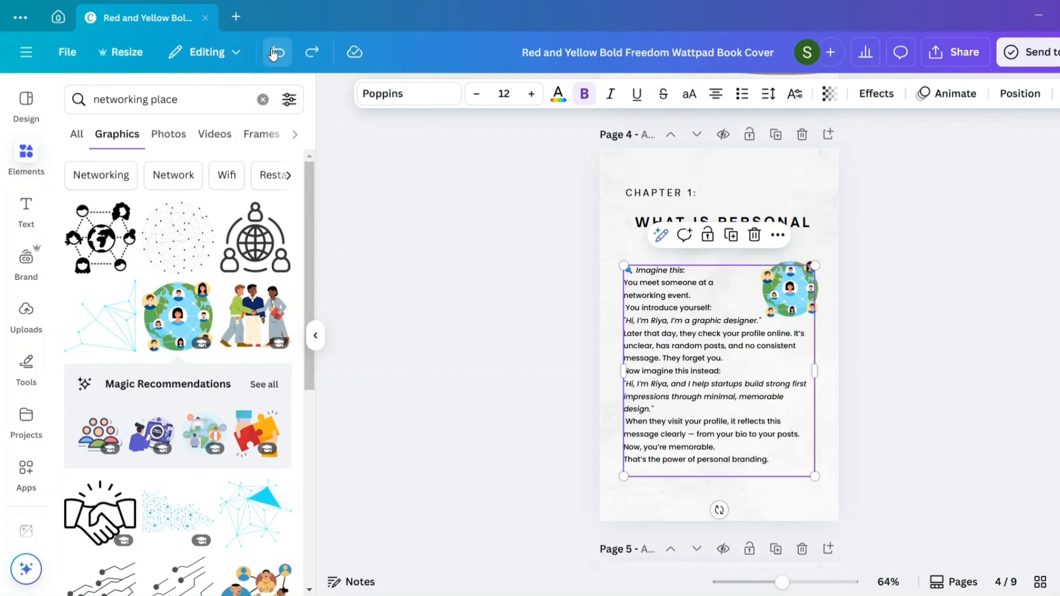
{"action": "left_click", "coordinate": [274, 54]}
{"action": "left_click", "coordinate": [273, 53]}
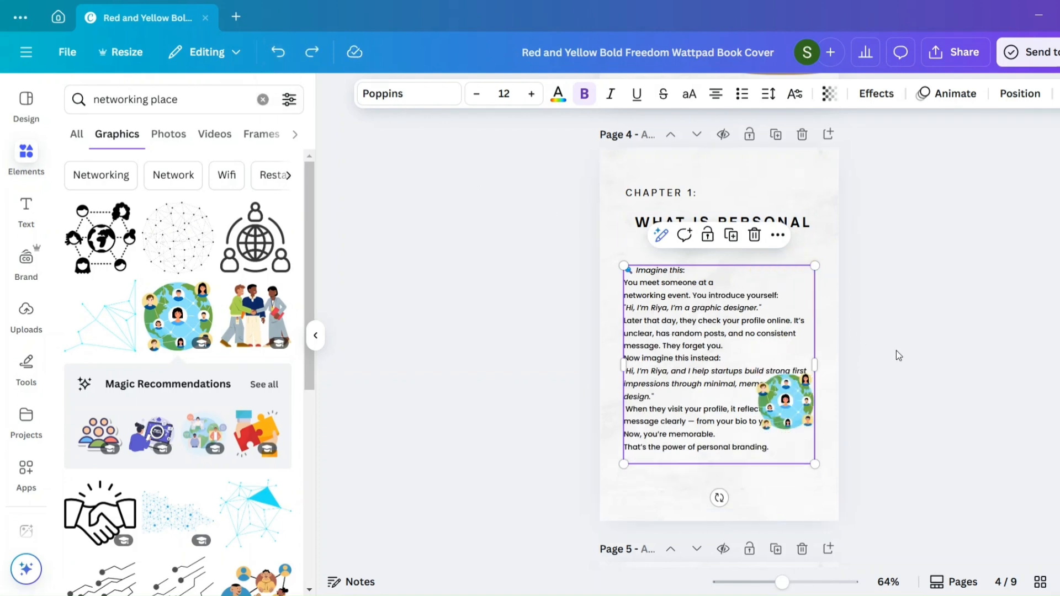
- Try the globe illustration smaller beside the opening lines of Chapter 1, and delete it from the page
{"action": "left_click", "coordinate": [806, 424]}
{"action": "left_click_drag", "start_coordinate": [798, 424], "coordinate": [809, 278]}
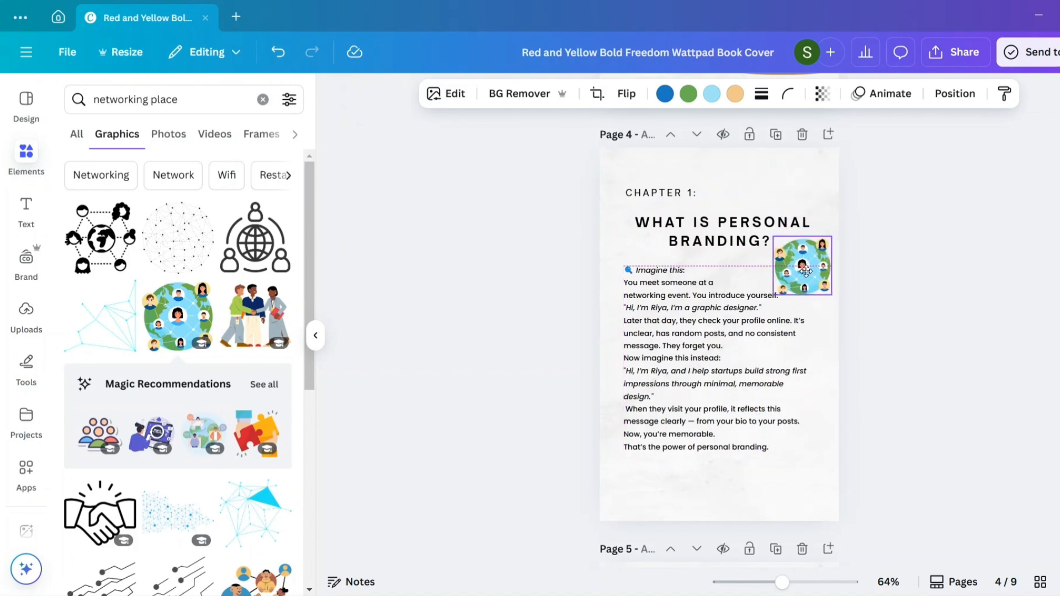
{"action": "left_click_drag", "start_coordinate": [769, 235], "coordinate": [806, 281]}
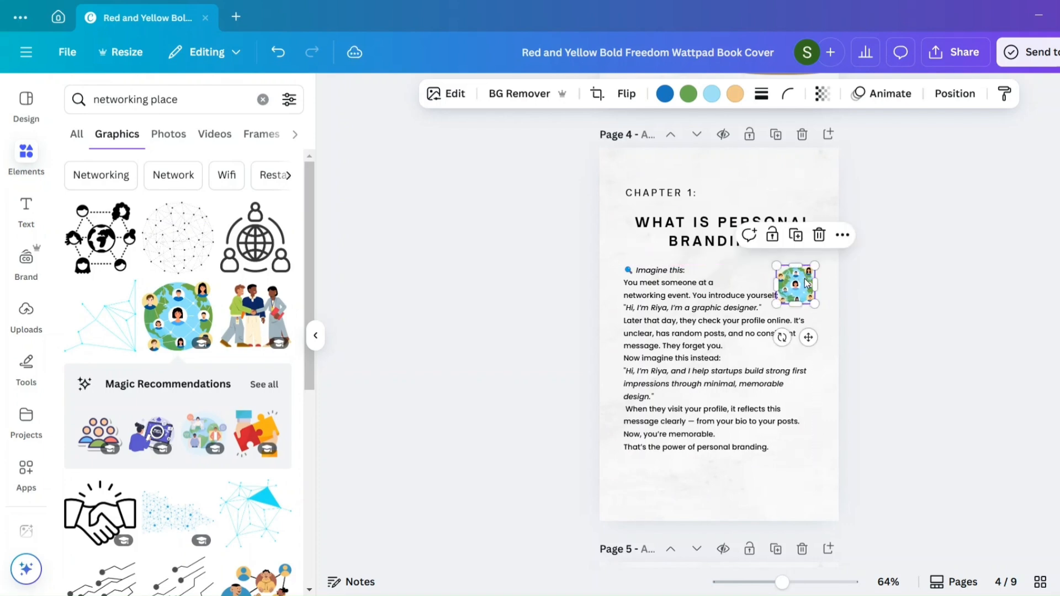
{"action": "left_click", "coordinate": [853, 324]}
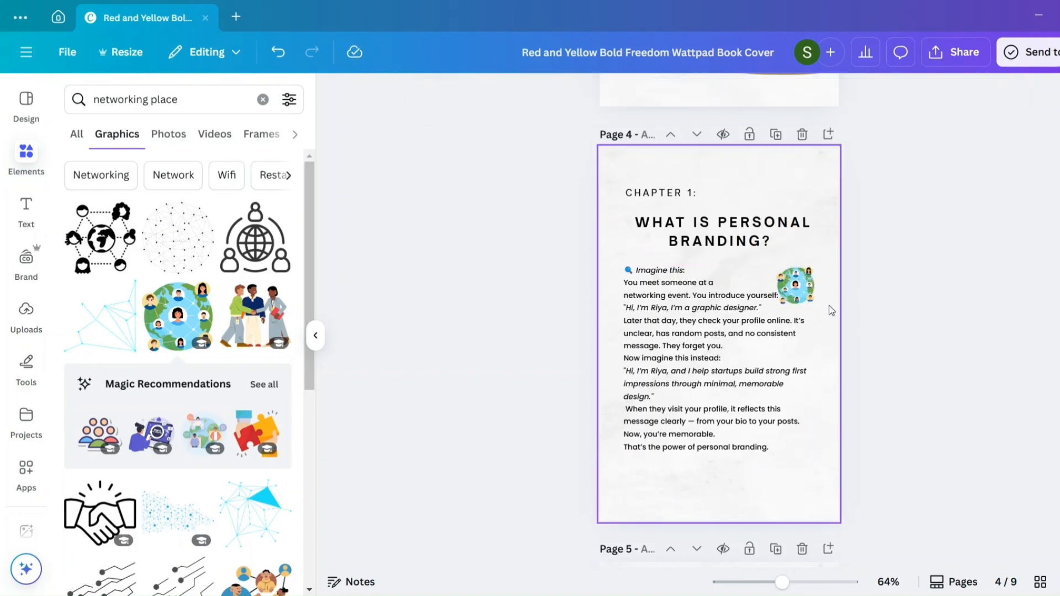
{"action": "left_click", "coordinate": [807, 291]}
{"action": "left_click", "coordinate": [819, 235]}
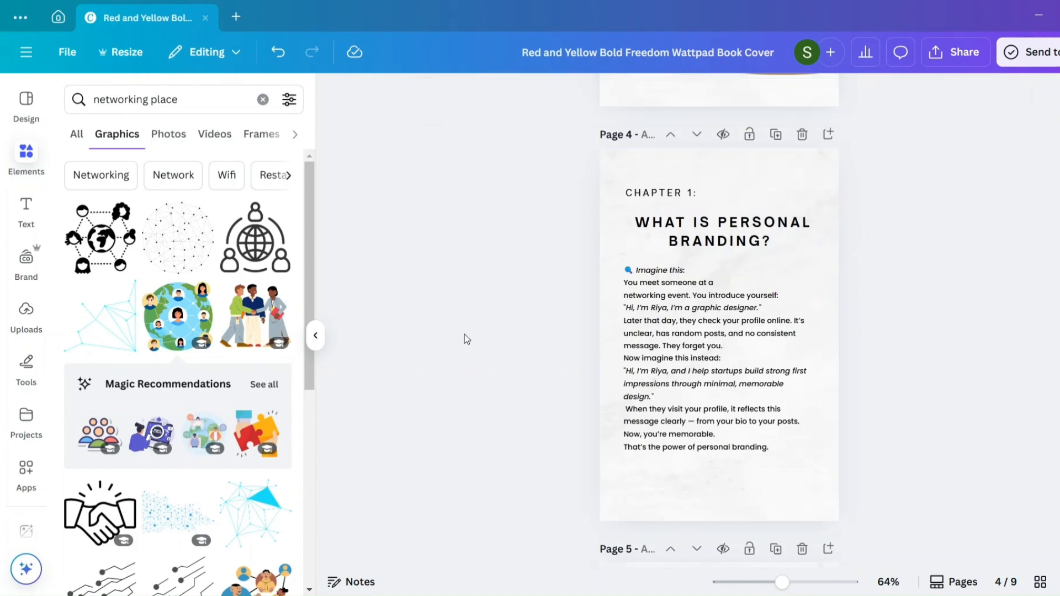
- Add the illustration of three people shaking hands and place it in the Chapter 1 page's lower-right corner
{"action": "scroll", "coordinate": [210, 415], "scroll_direction": "down", "scroll_amount": 10}
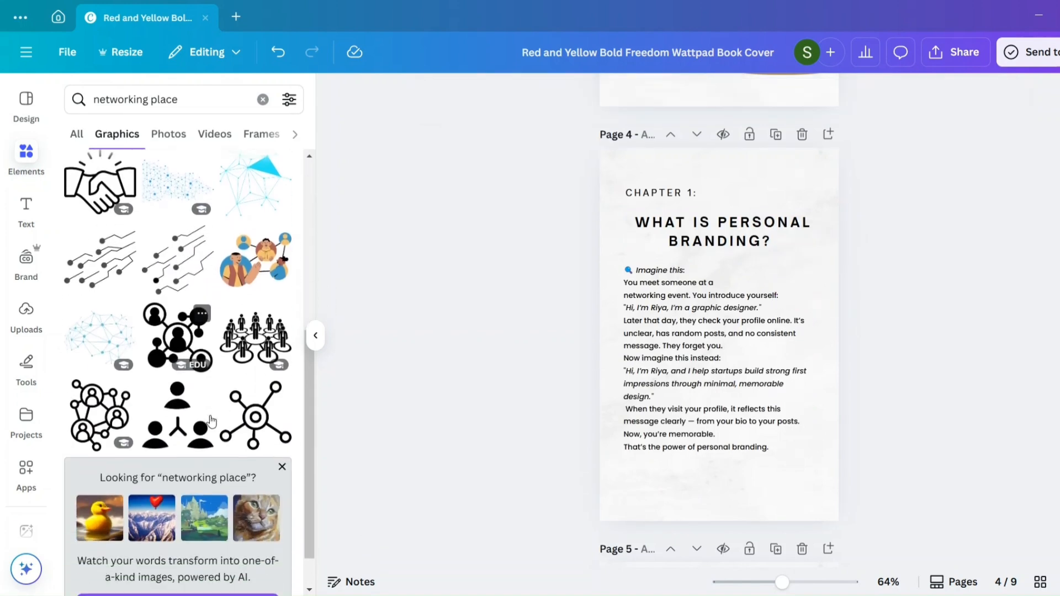
{"action": "scroll", "coordinate": [210, 415], "scroll_direction": "down", "scroll_amount": 3}
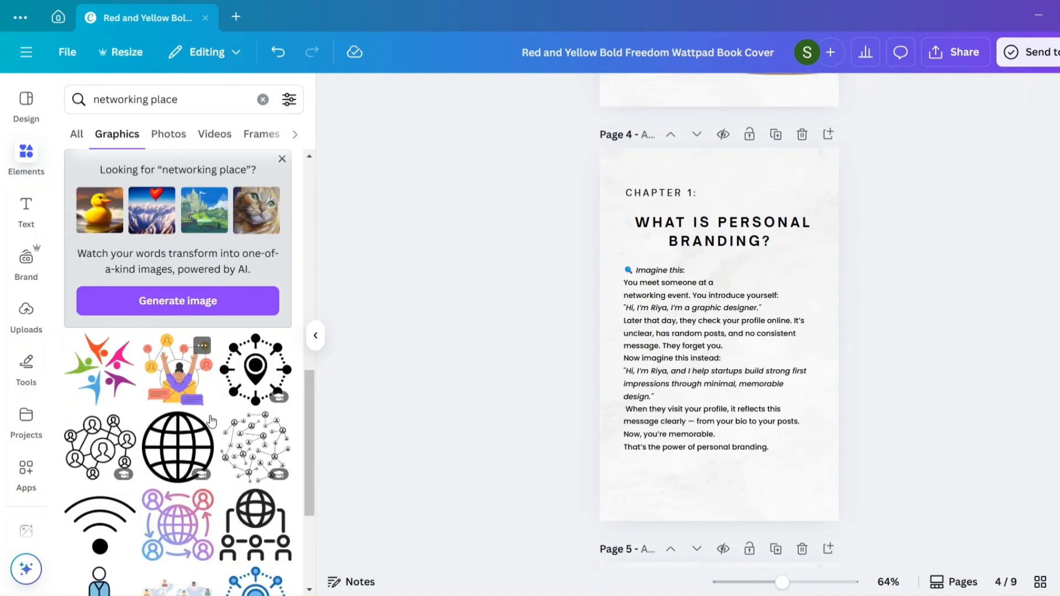
{"action": "scroll", "coordinate": [210, 416], "scroll_direction": "down", "scroll_amount": 3}
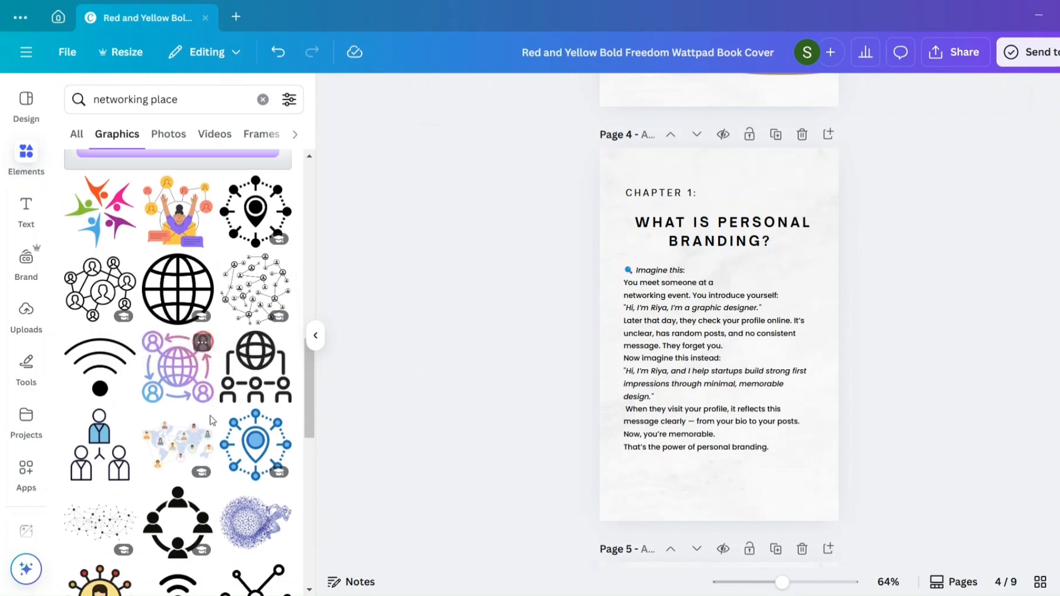
{"action": "scroll", "coordinate": [211, 421], "scroll_direction": "down", "scroll_amount": 6}
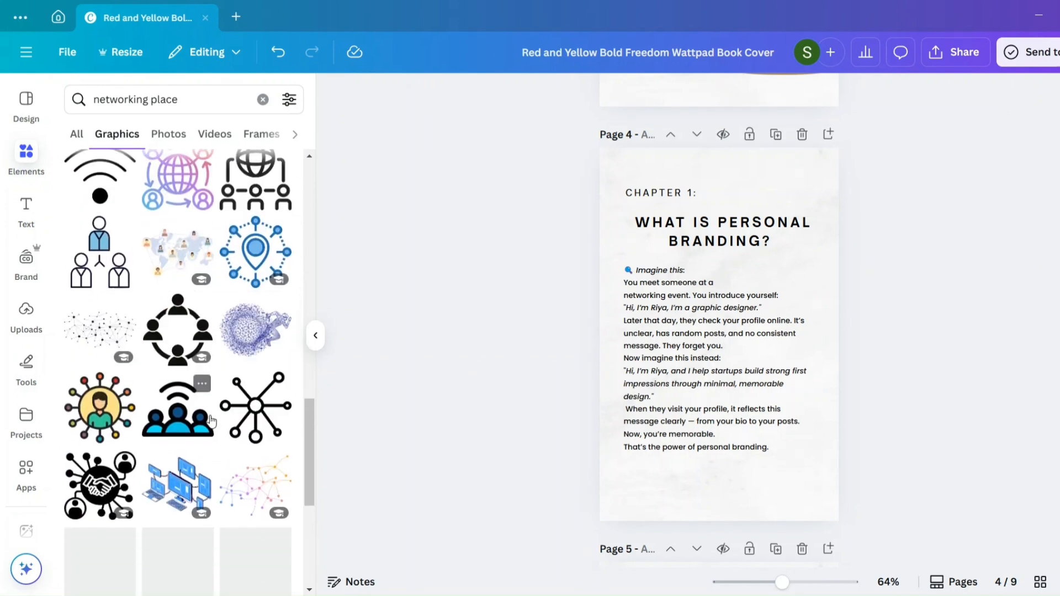
{"action": "scroll", "coordinate": [212, 421], "scroll_direction": "up", "scroll_amount": 15}
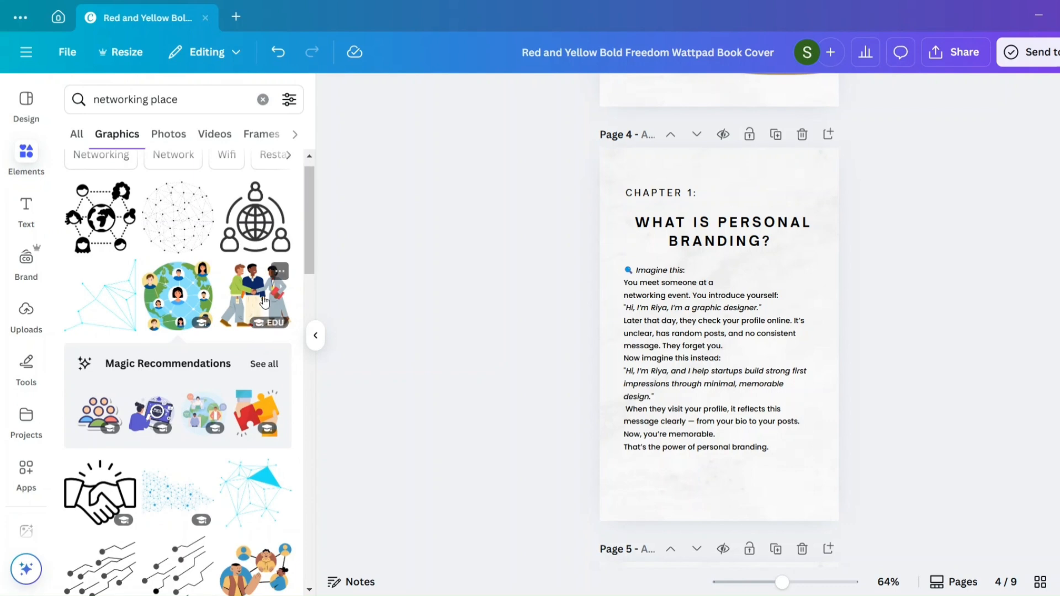
{"action": "left_click", "coordinate": [262, 294]}
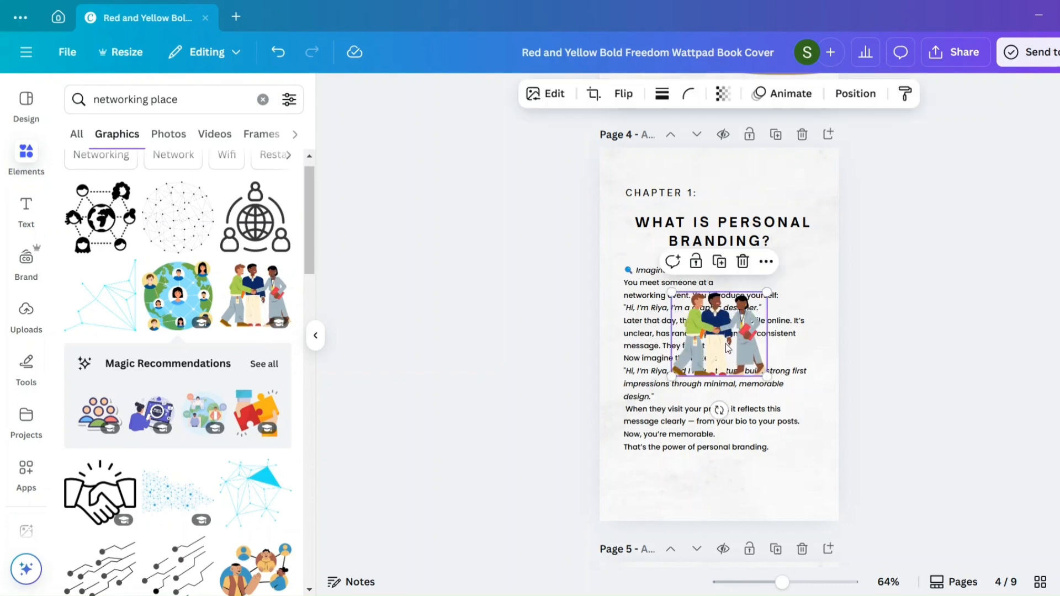
{"action": "left_click_drag", "start_coordinate": [726, 343], "coordinate": [779, 462]}
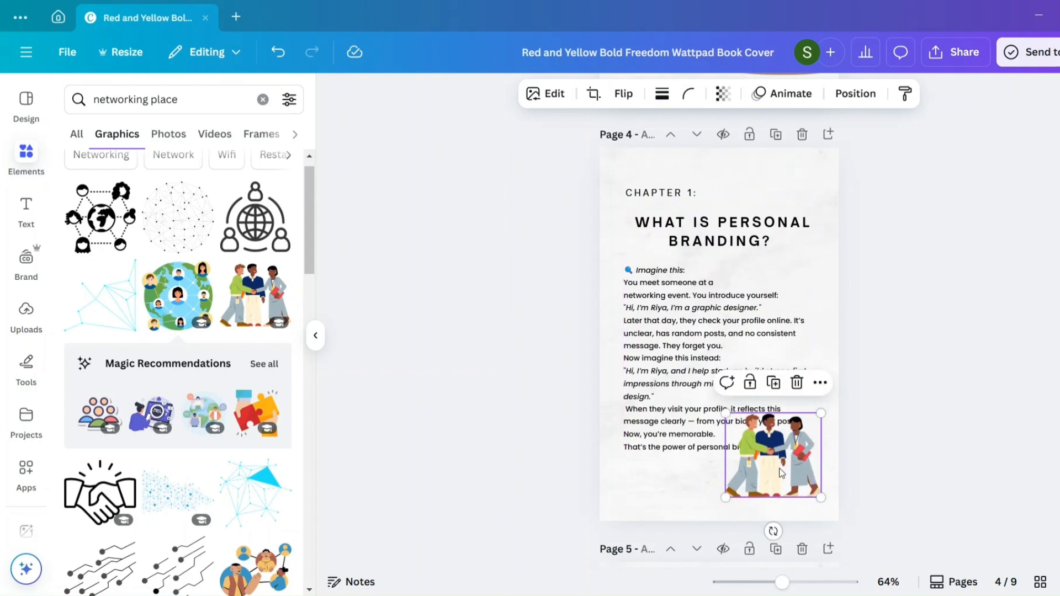
- Break the closing lines before "bio to your posts.", "Now, you're memorable." and "branding." so the text clears the people illustration
{"action": "left_click", "coordinate": [711, 428]}
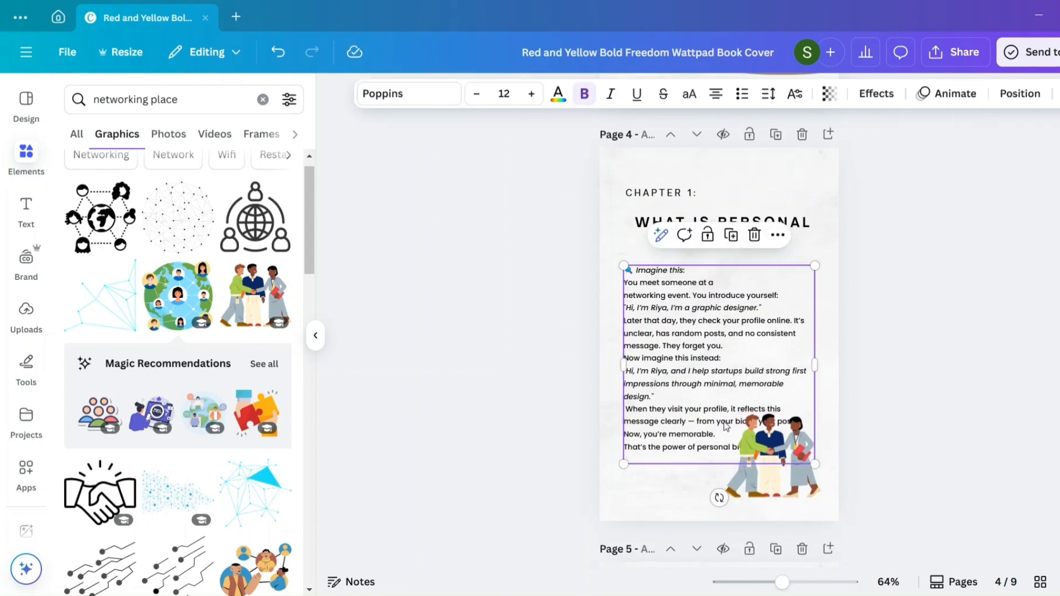
{"action": "left_click", "coordinate": [716, 422]}
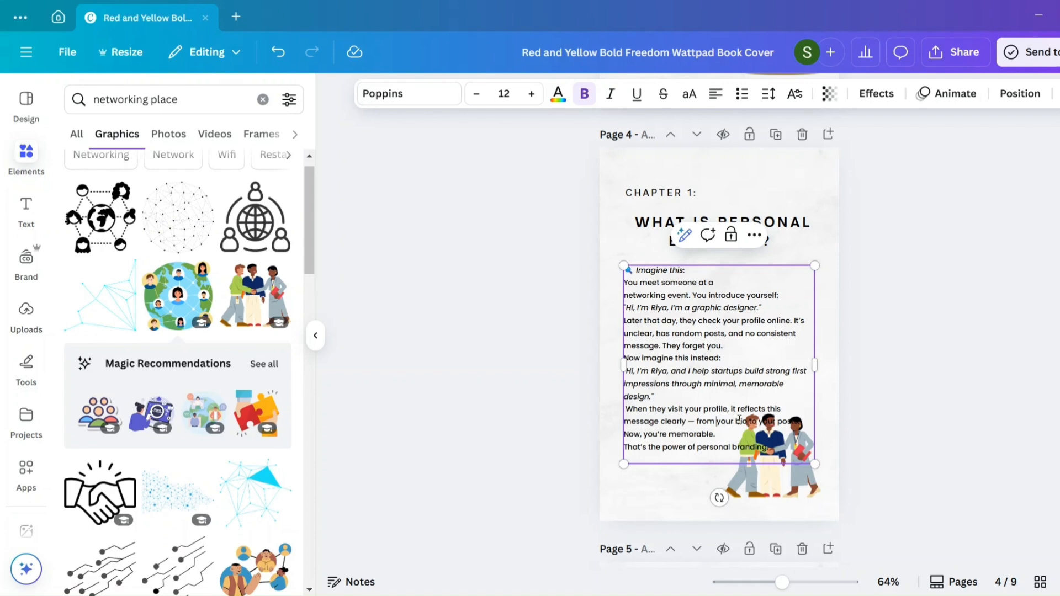
{"action": "key", "text": "Return"}
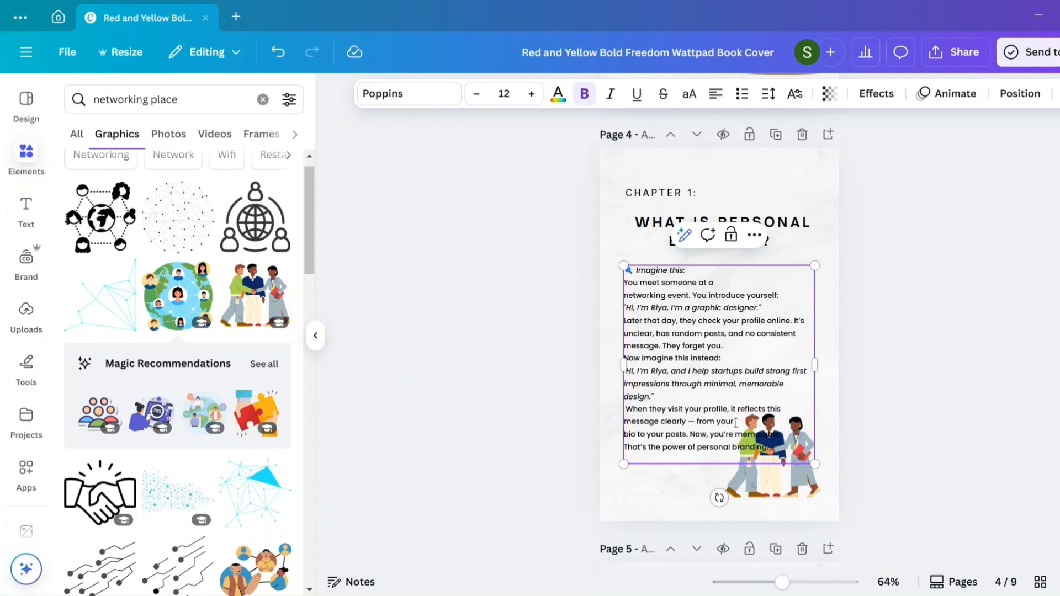
{"action": "left_click", "coordinate": [690, 434]}
{"action": "key", "text": "Return"}
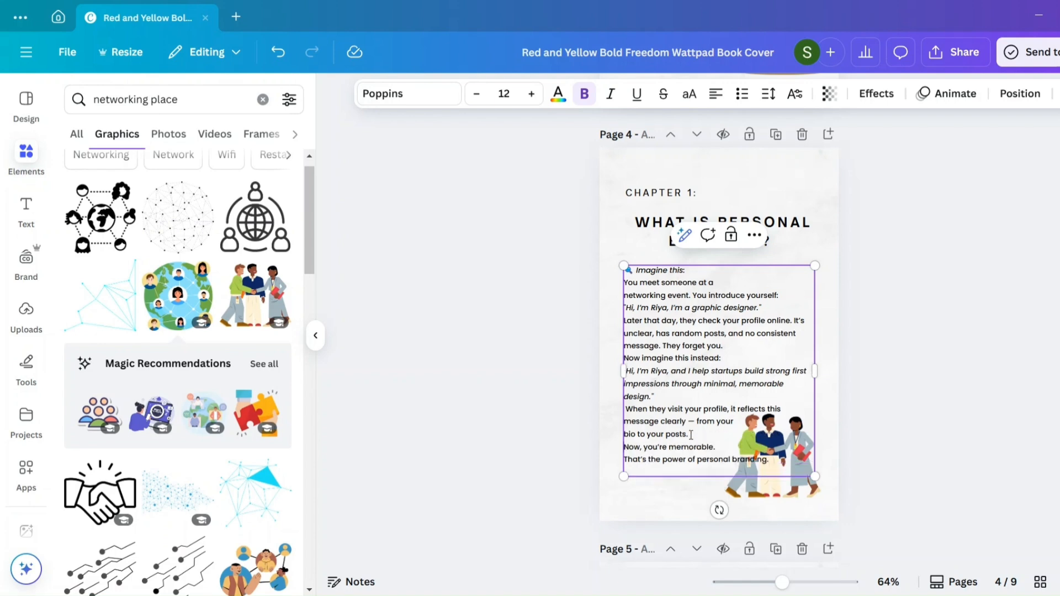
{"action": "left_click", "coordinate": [731, 458]}
{"action": "key", "text": "Return"}
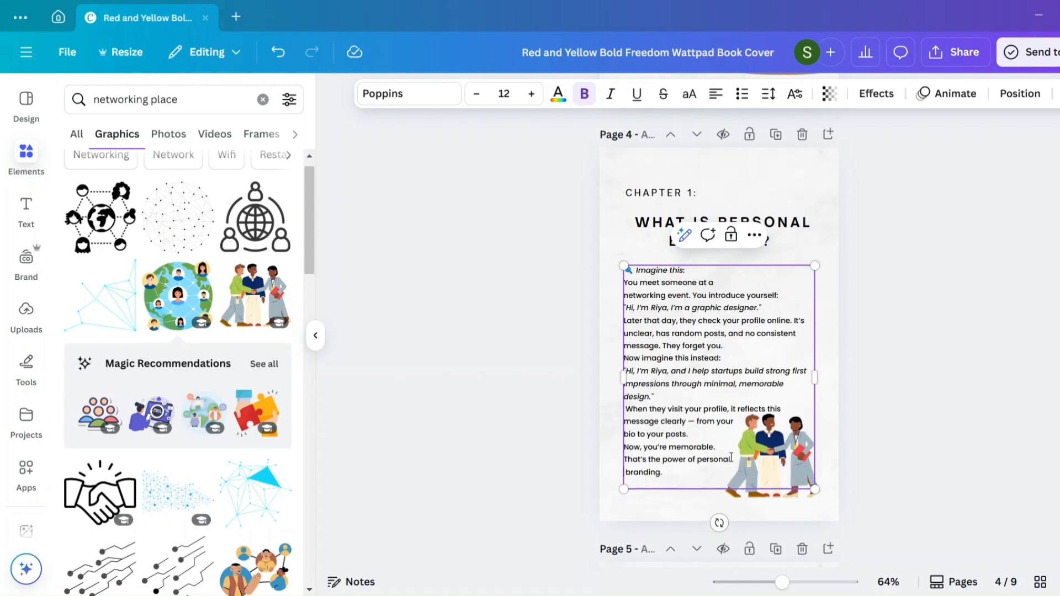
- Move the Chapter 1 body text up slightly, closer to the "What Is Personal Branding?" heading
{"action": "left_click", "coordinate": [896, 431]}
{"action": "left_click", "coordinate": [794, 356]}
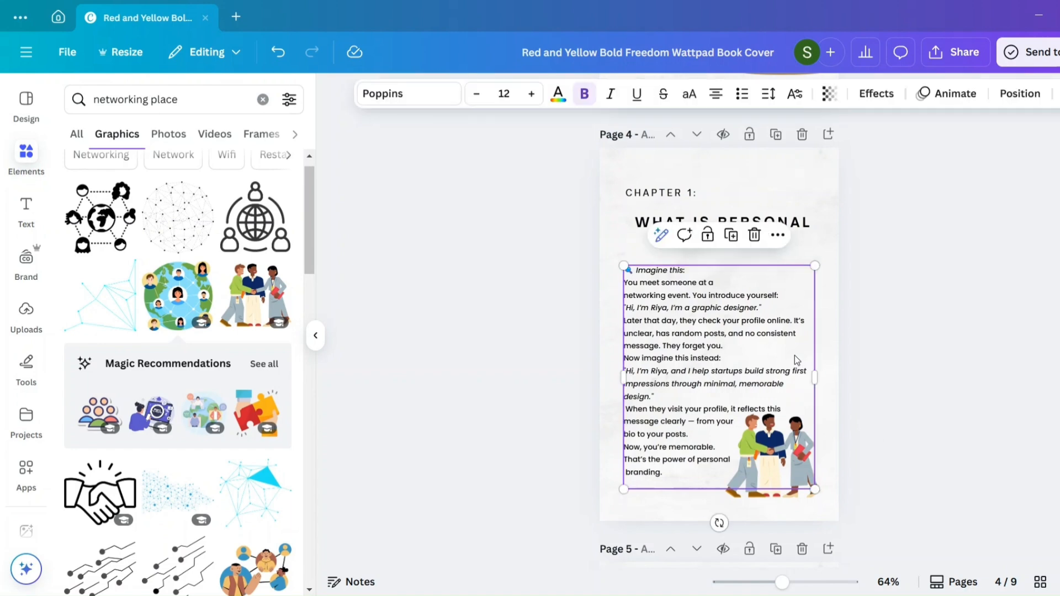
{"action": "left_click_drag", "start_coordinate": [794, 356], "coordinate": [793, 347]}
{"action": "left_click", "coordinate": [916, 402]}
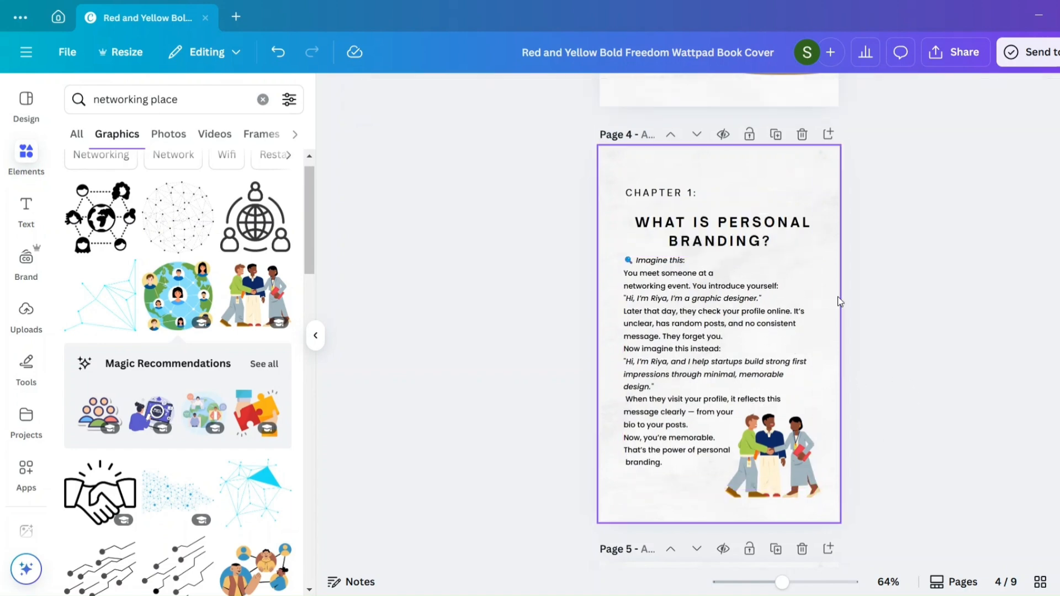
{"action": "left_click", "coordinate": [768, 304]}
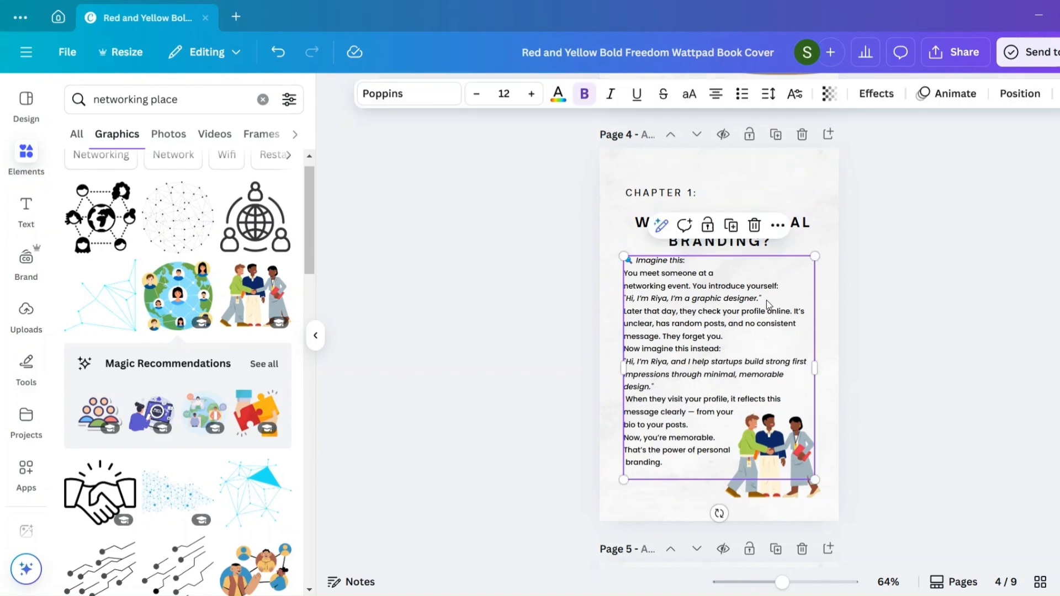
- Move the Chapter 1 body text and the illustration of three people shaking hands slightly down on the page
{"action": "left_click_drag", "start_coordinate": [766, 303], "coordinate": [766, 306]}
{"action": "left_click", "coordinate": [766, 485]}
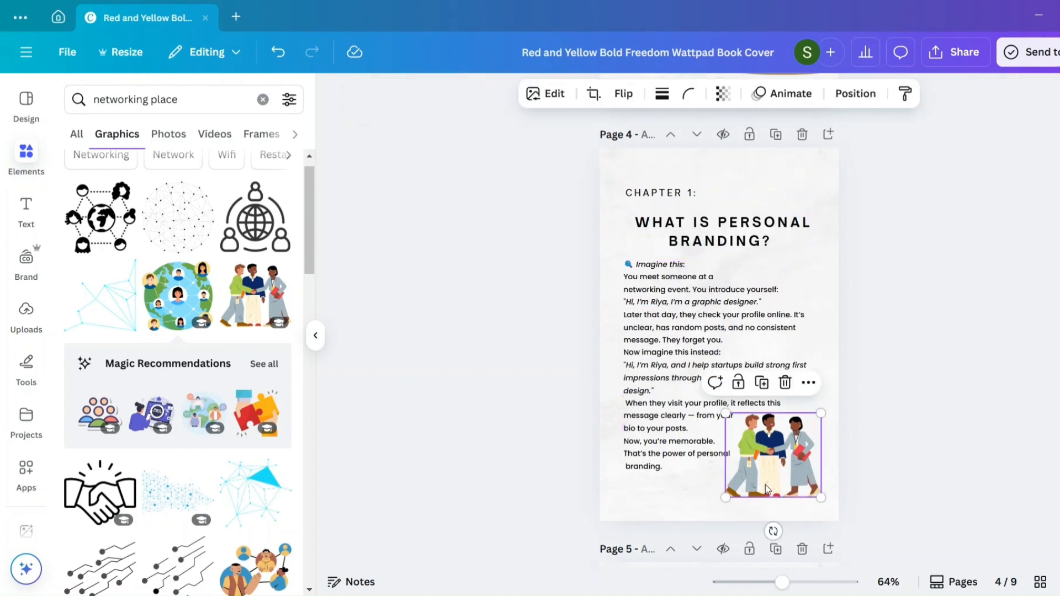
{"action": "left_click_drag", "start_coordinate": [767, 491], "coordinate": [766, 493]}
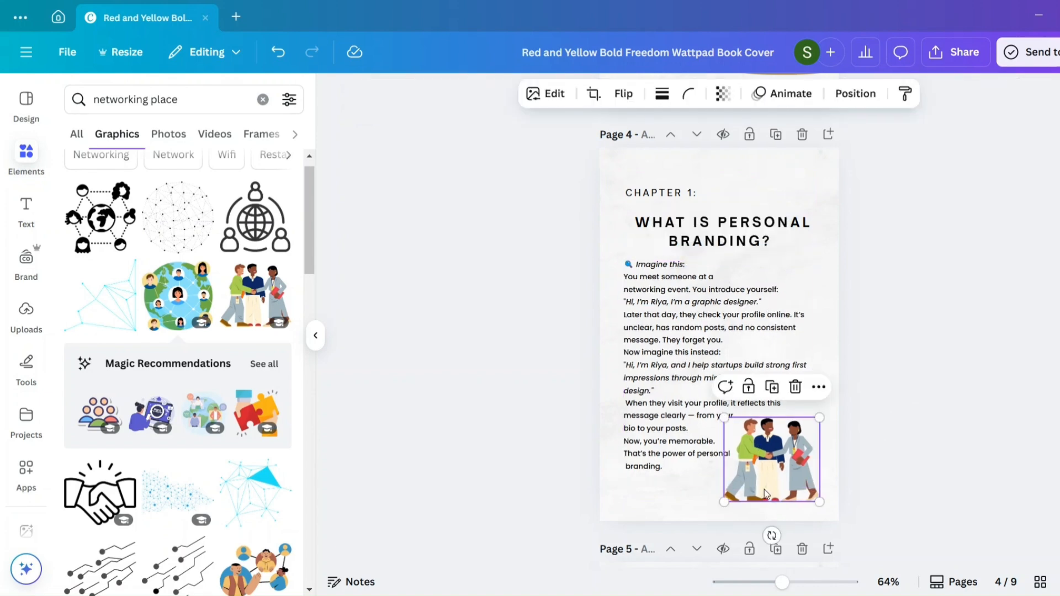
{"action": "left_click", "coordinate": [882, 480]}
- Shift the "Think of Yourself as a Brand" heading on page 5 slightly to the left
{"action": "scroll", "coordinate": [881, 480], "scroll_direction": "down", "scroll_amount": 6}
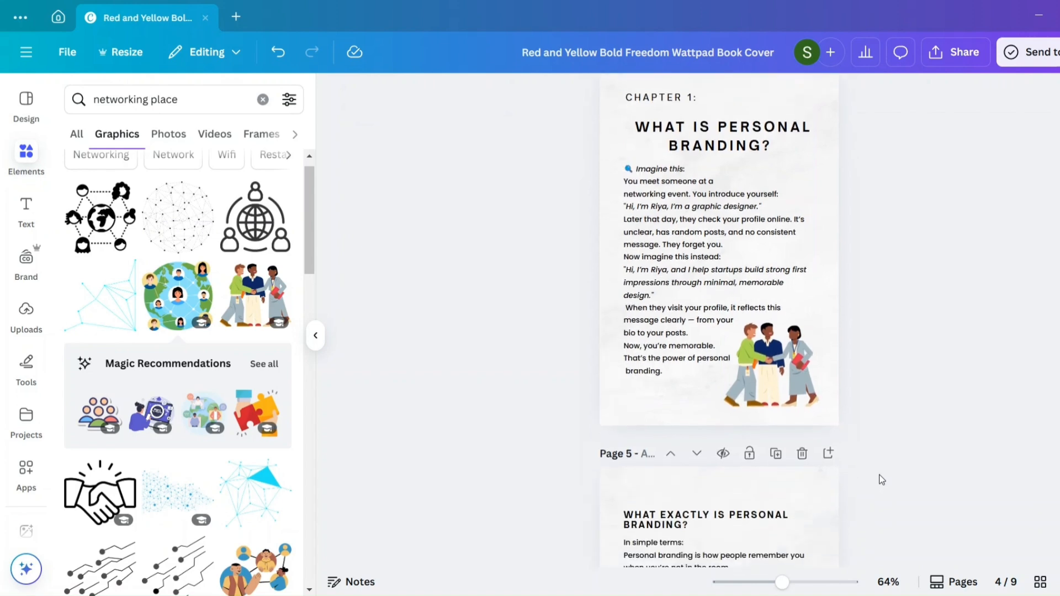
{"action": "scroll", "coordinate": [881, 479], "scroll_direction": "down", "scroll_amount": 2}
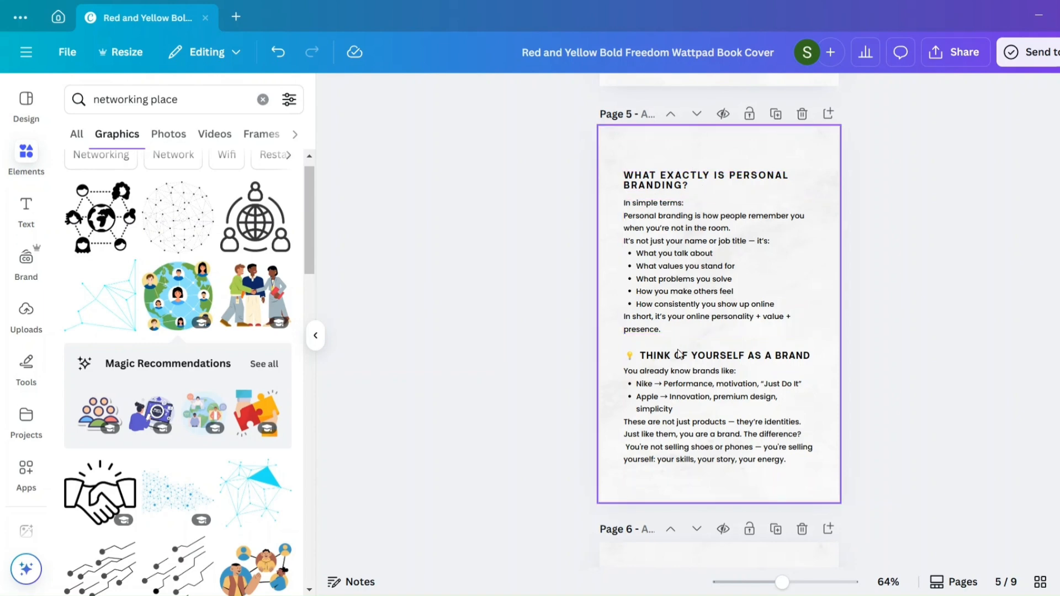
{"action": "left_click", "coordinate": [726, 363]}
{"action": "left_click_drag", "start_coordinate": [718, 358], "coordinate": [711, 358]}
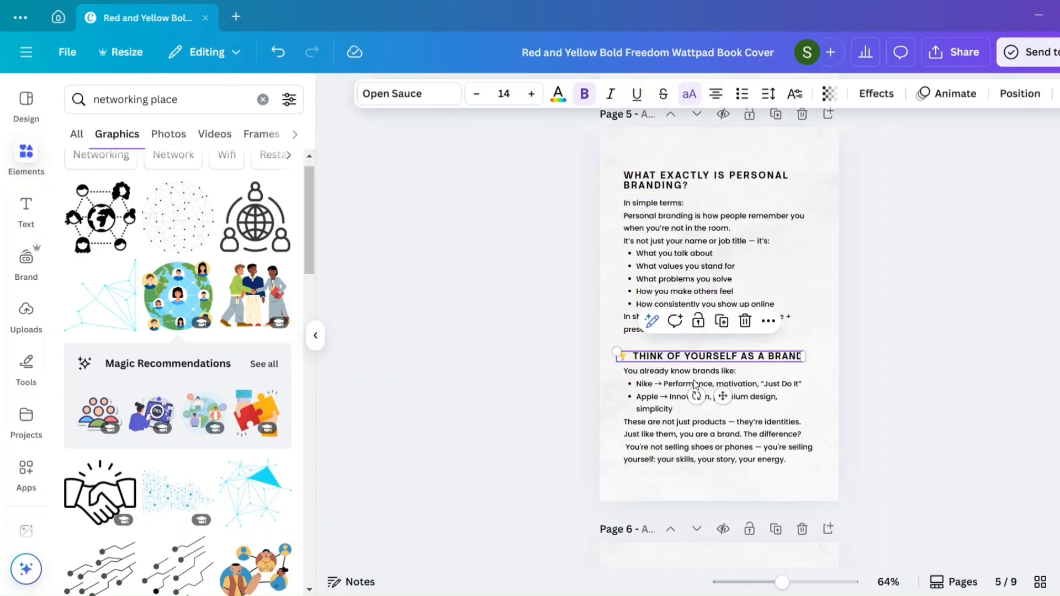
- Search the graphics for "nike" and look through the results for a logo matching the brand examples on page 5
{"action": "left_click", "coordinate": [183, 103]}
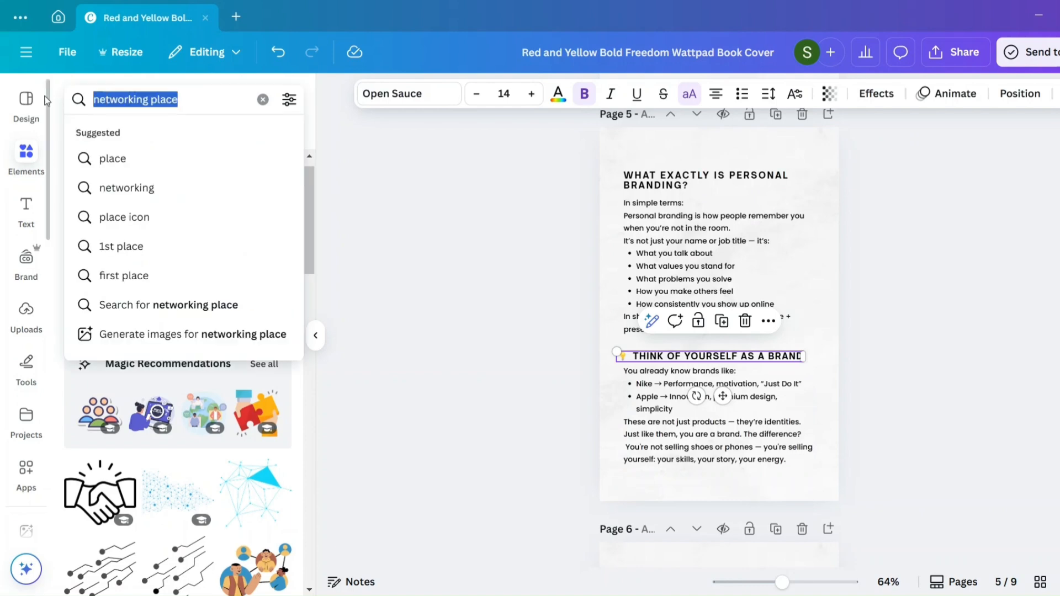
{"action": "type", "text": "nike"}
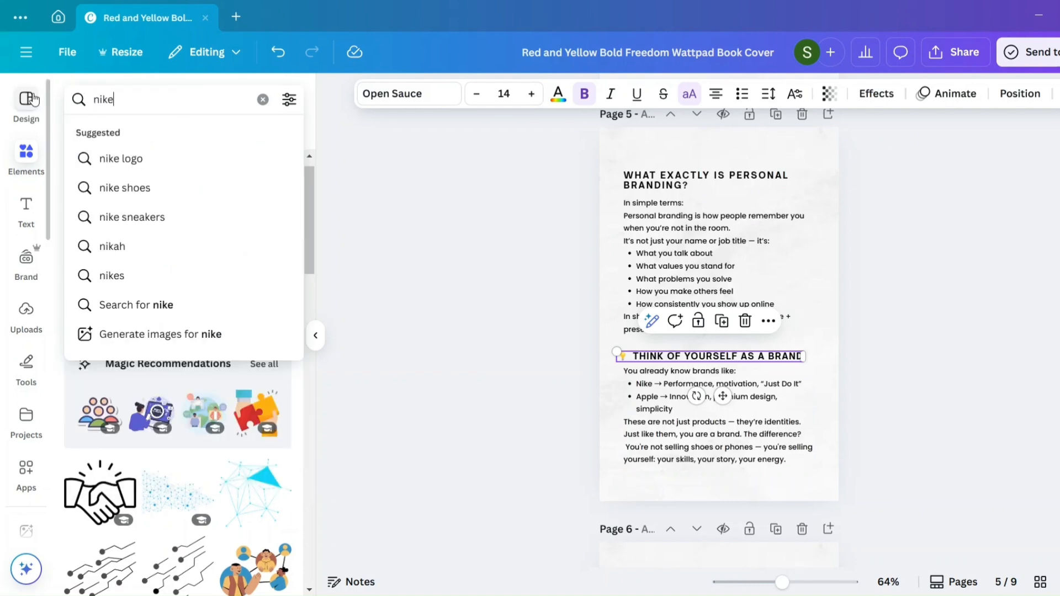
{"action": "key", "text": "Return"}
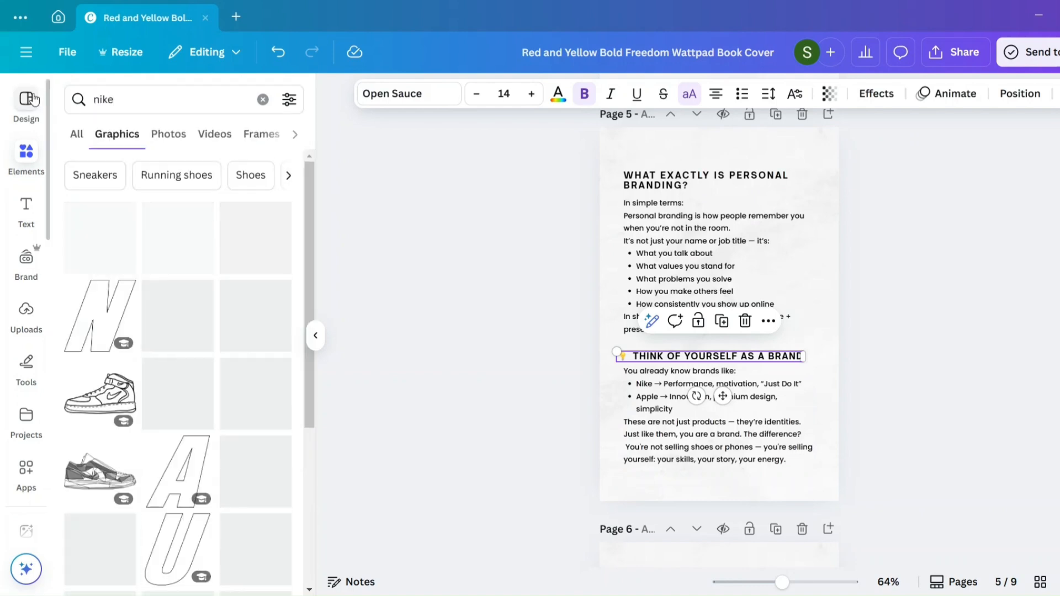
{"action": "scroll", "coordinate": [196, 313], "scroll_direction": "down", "scroll_amount": 7}
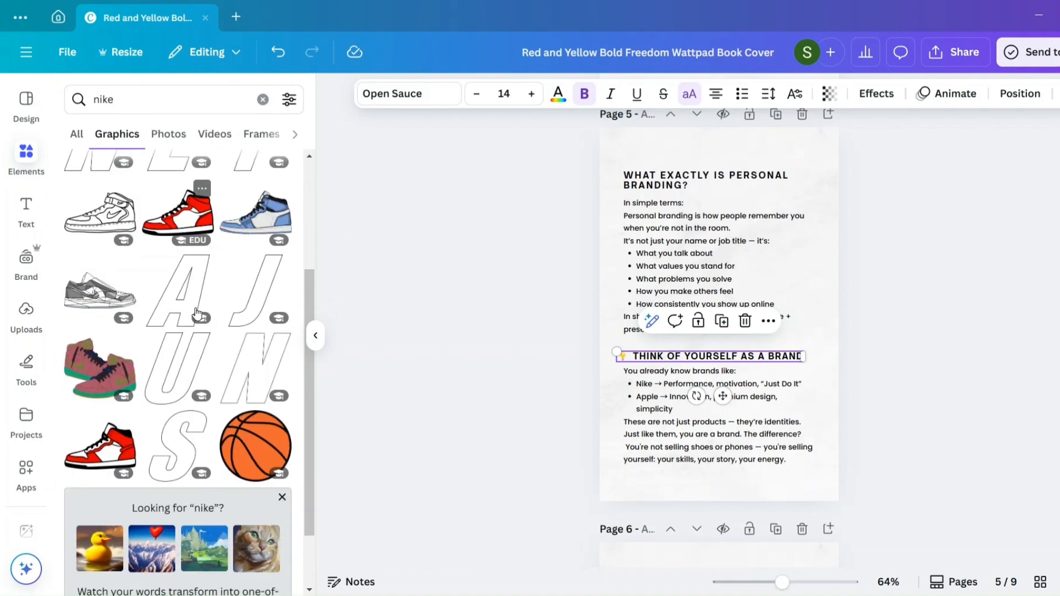
{"action": "scroll", "coordinate": [195, 312], "scroll_direction": "down", "scroll_amount": 4}
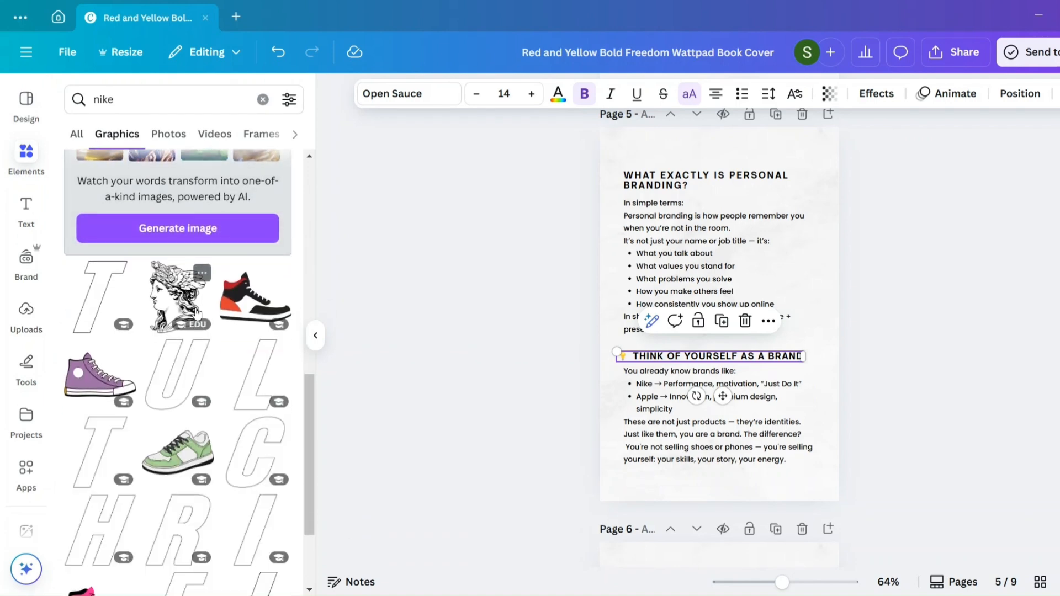
{"action": "scroll", "coordinate": [199, 329], "scroll_direction": "up", "scroll_amount": 10}
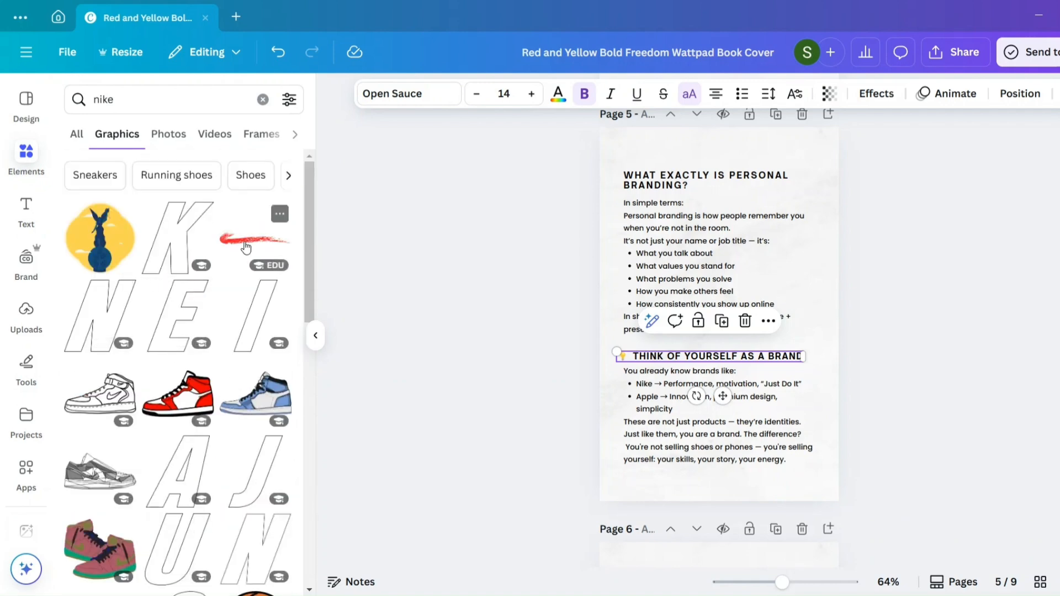
- Search the graphics for "nike logo" and place the blue and grey swoosh, reduced in size, to the right of the Nike and Apple bullets
{"action": "left_click", "coordinate": [133, 103]}
{"action": "type", "text": "logo"}
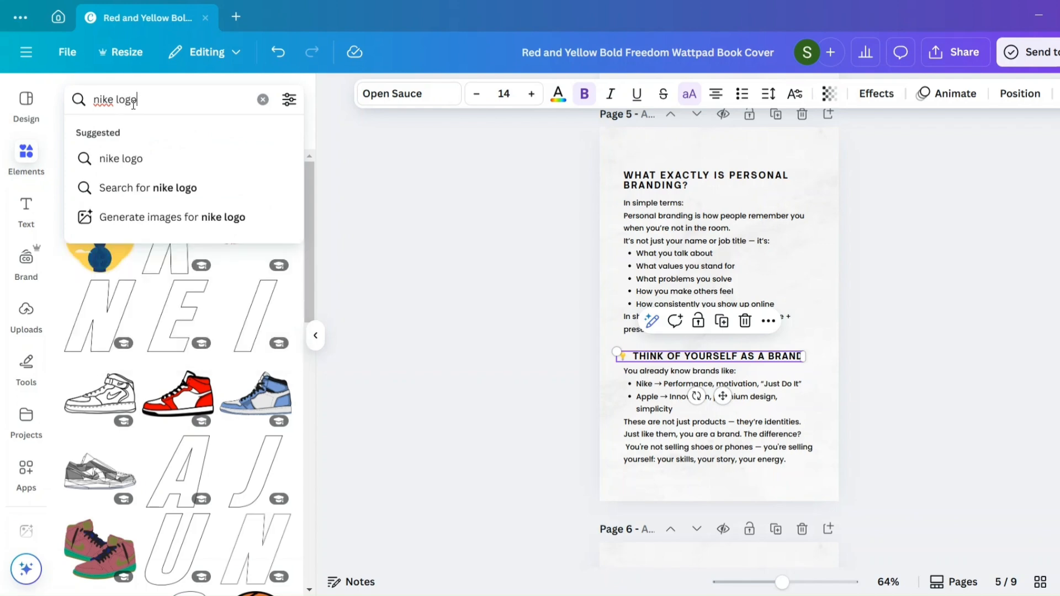
{"action": "key", "text": "Return"}
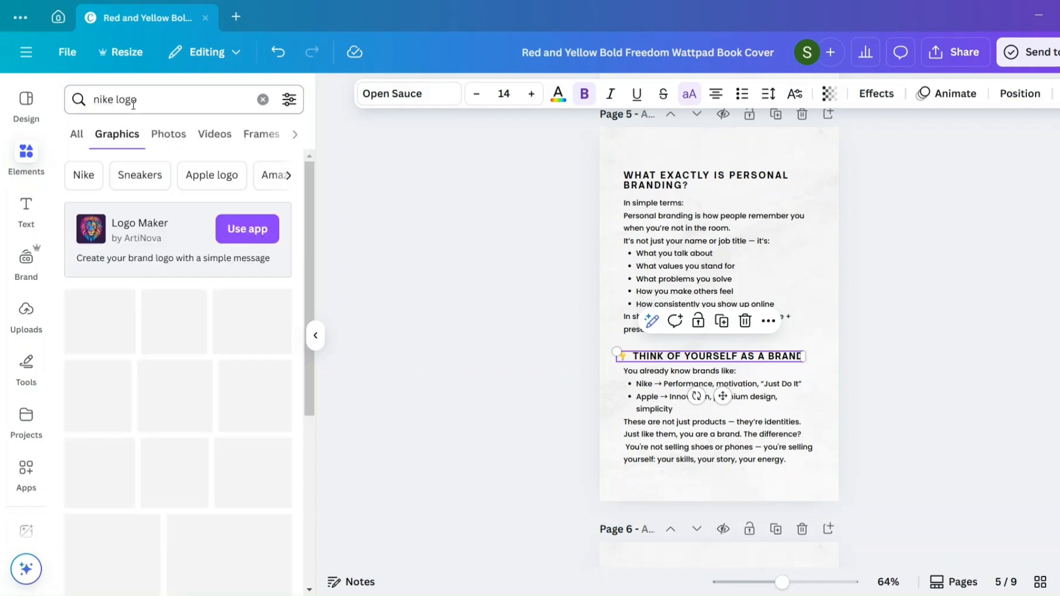
{"action": "scroll", "coordinate": [175, 356], "scroll_direction": "down", "scroll_amount": 5}
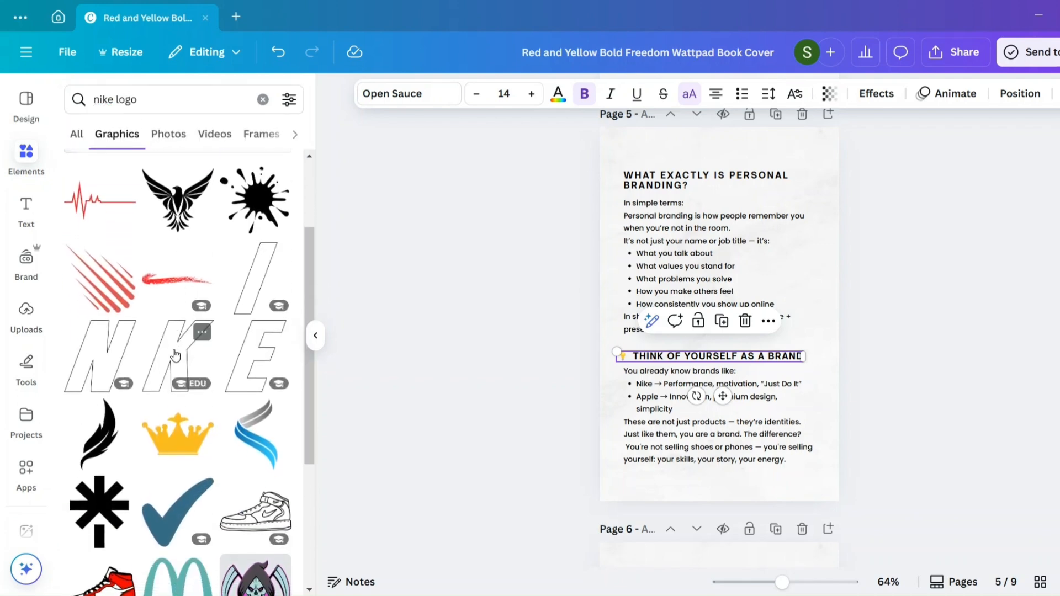
{"action": "scroll", "coordinate": [175, 354], "scroll_direction": "up", "scroll_amount": 3}
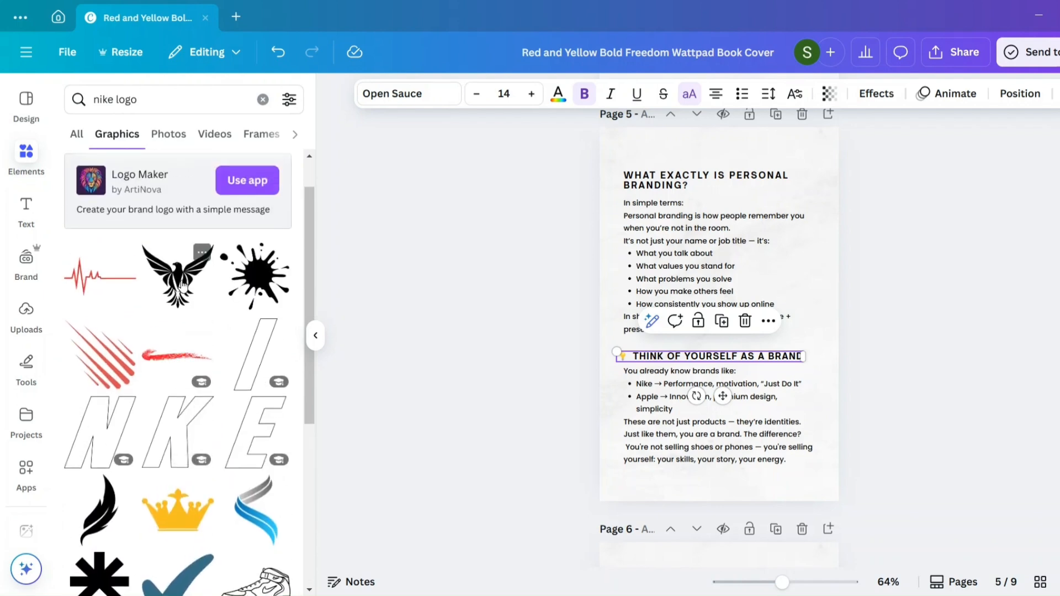
{"action": "scroll", "coordinate": [229, 471], "scroll_direction": "down", "scroll_amount": 2}
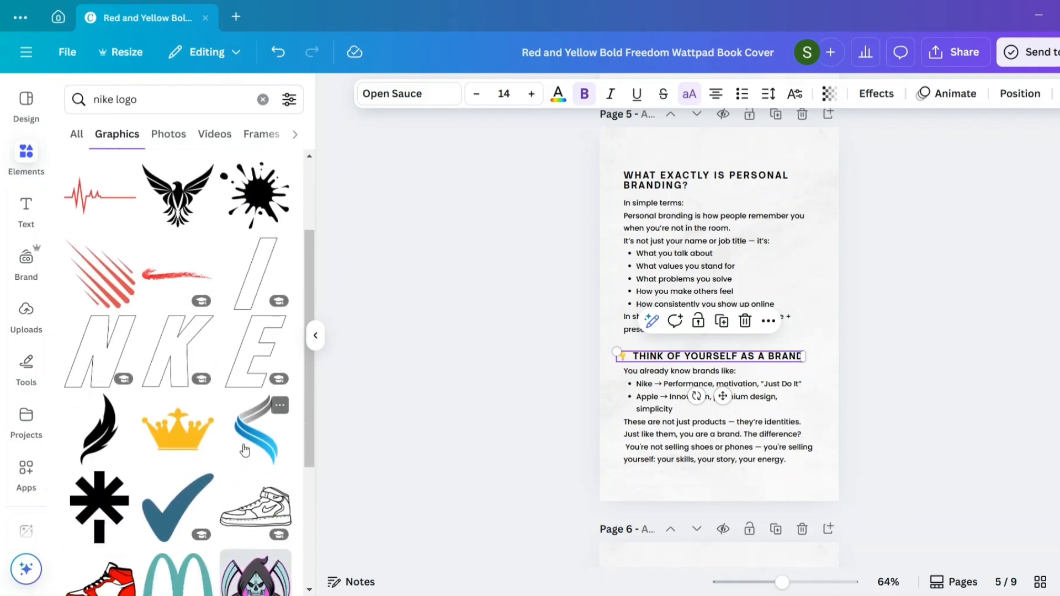
{"action": "left_click", "coordinate": [245, 450]}
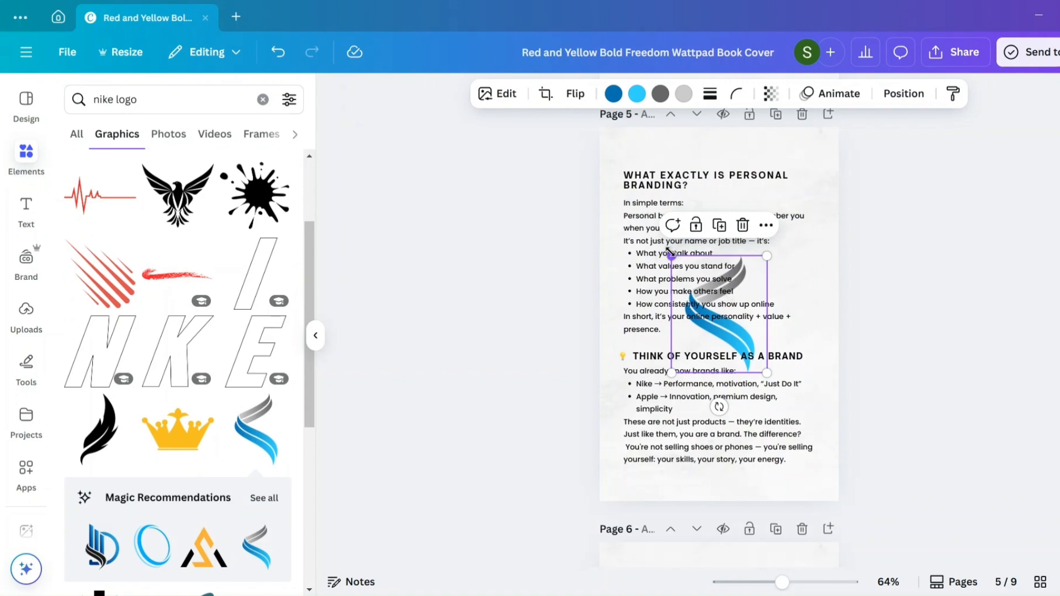
{"action": "left_click_drag", "start_coordinate": [671, 253], "coordinate": [814, 407]}
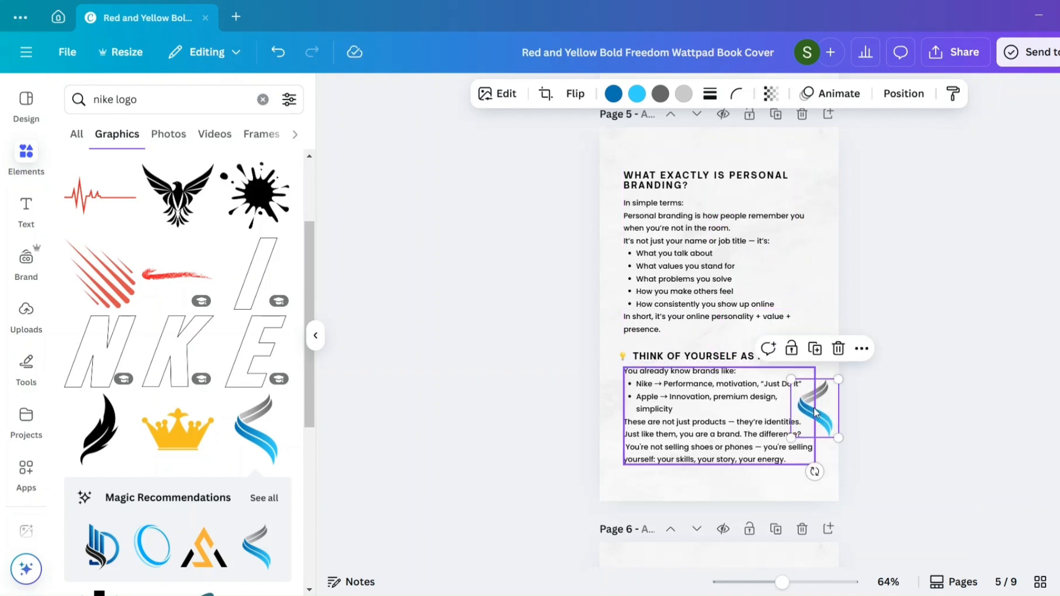
- Place the teal arch graphic at page 5's upper-left corner with only one leg end on the page, and shift the swoosh slightly left
{"action": "scroll", "coordinate": [221, 359], "scroll_direction": "down", "scroll_amount": 3}
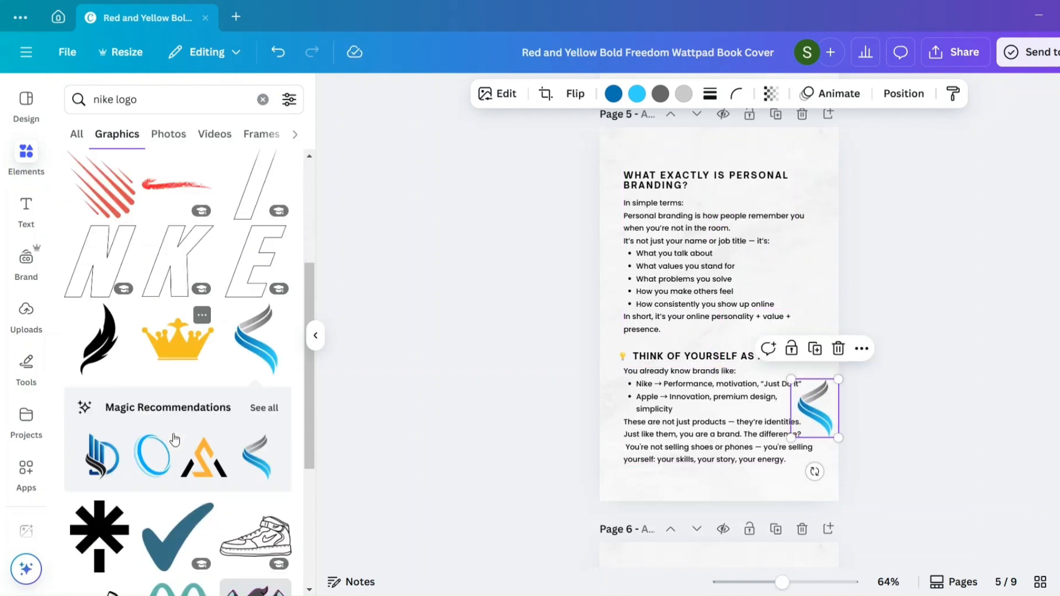
{"action": "scroll", "coordinate": [159, 382], "scroll_direction": "down", "scroll_amount": 2}
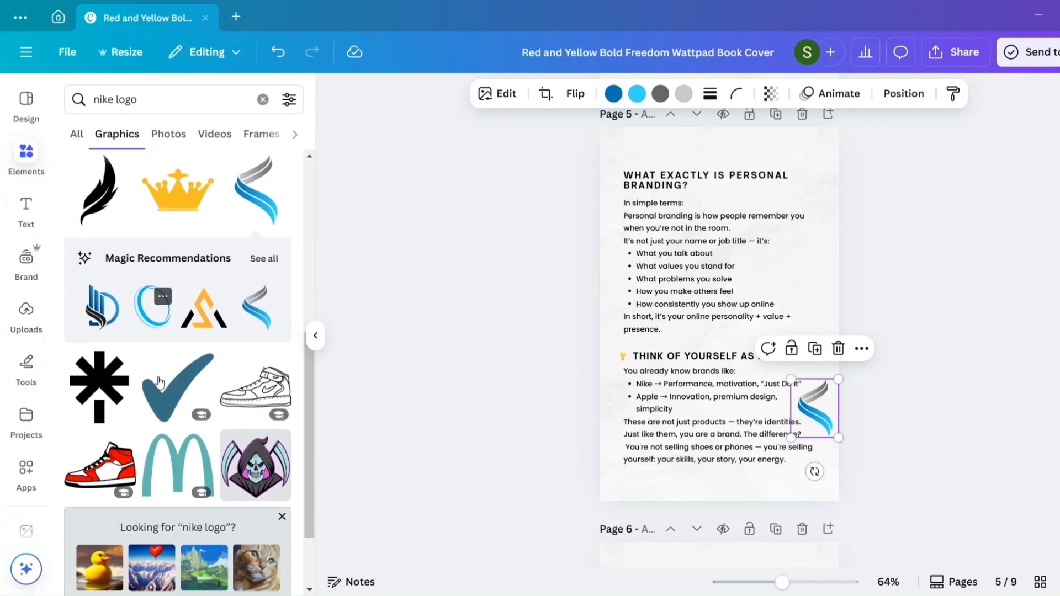
{"action": "left_click_drag", "start_coordinate": [160, 467], "coordinate": [544, 109]}
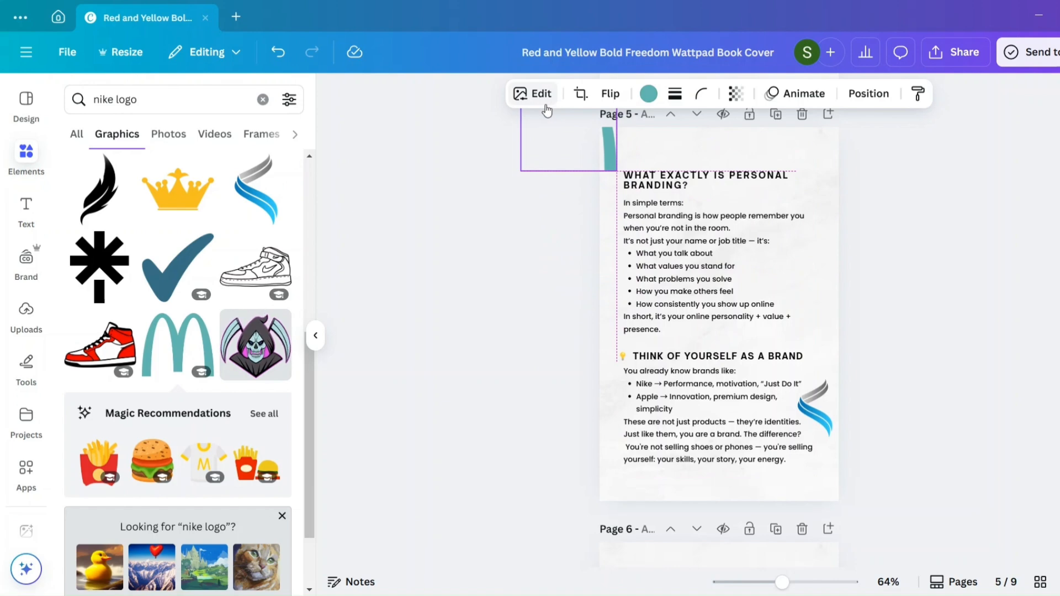
{"action": "left_click", "coordinate": [766, 244]}
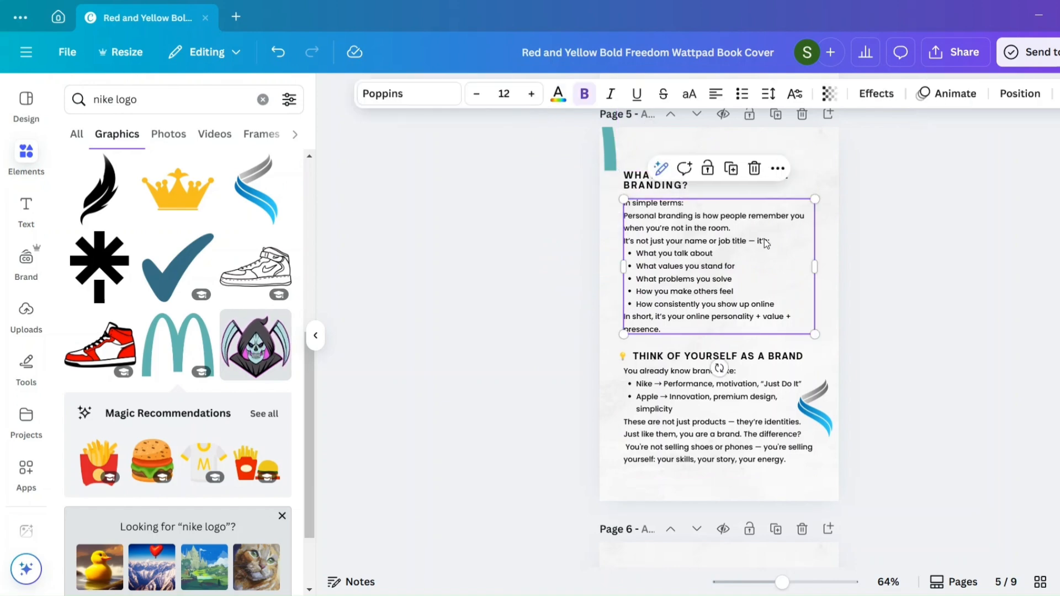
{"action": "left_click", "coordinate": [856, 260]}
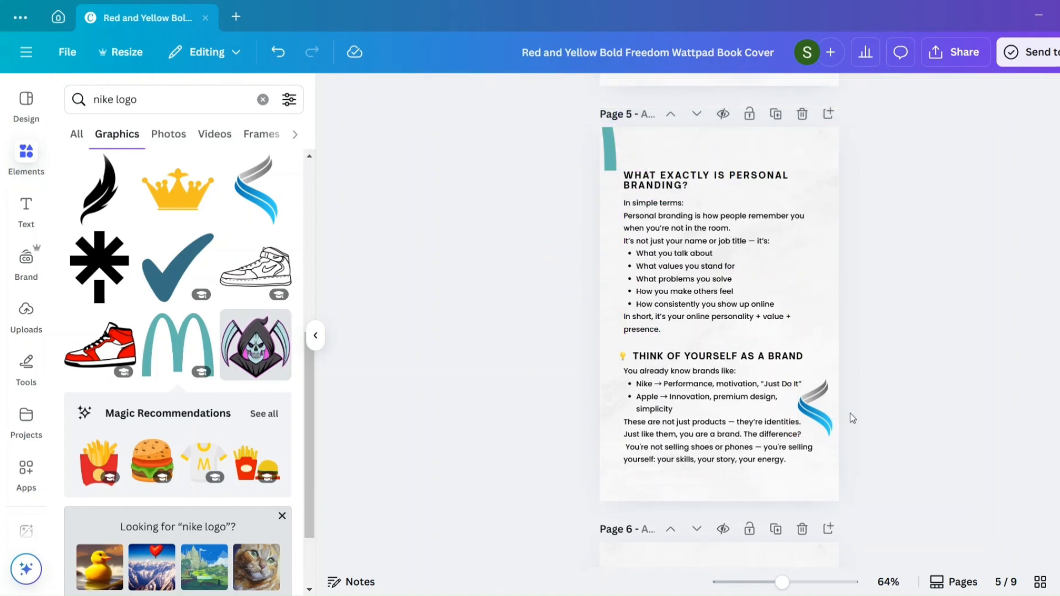
{"action": "left_click_drag", "start_coordinate": [831, 415], "coordinate": [819, 408]}
{"action": "left_click", "coordinate": [810, 302]}
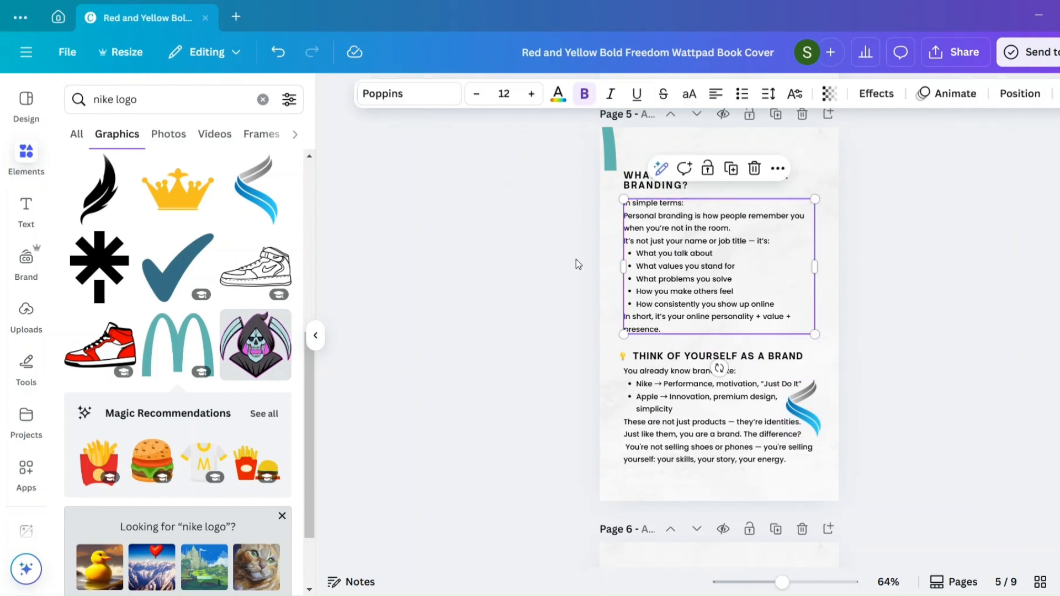
- Try the outlined letter N over the lower paragraph of page 5, with transparency 36 and a slightly smaller size
{"action": "scroll", "coordinate": [181, 402], "scroll_direction": "down", "scroll_amount": 3}
{"action": "scroll", "coordinate": [181, 402], "scroll_direction": "up", "scroll_amount": 4}
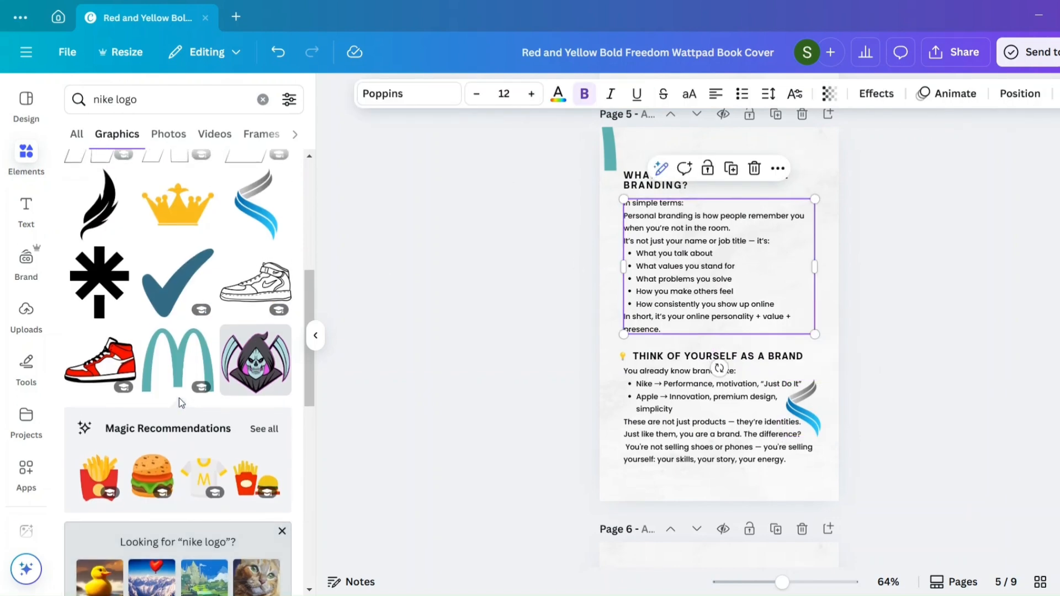
{"action": "scroll", "coordinate": [181, 403], "scroll_direction": "up", "scroll_amount": 5}
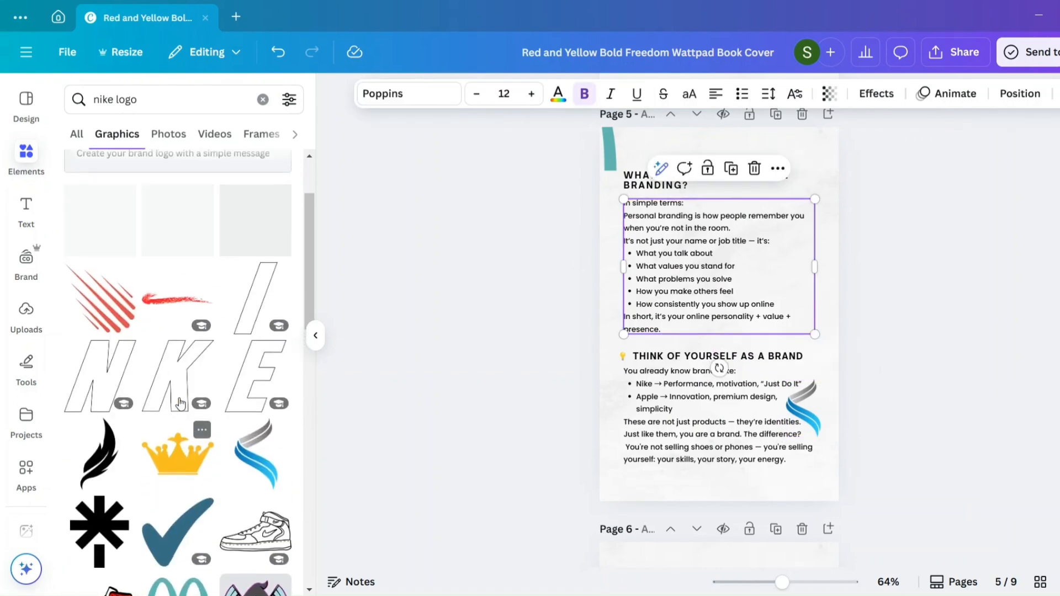
{"action": "left_click", "coordinate": [111, 385]}
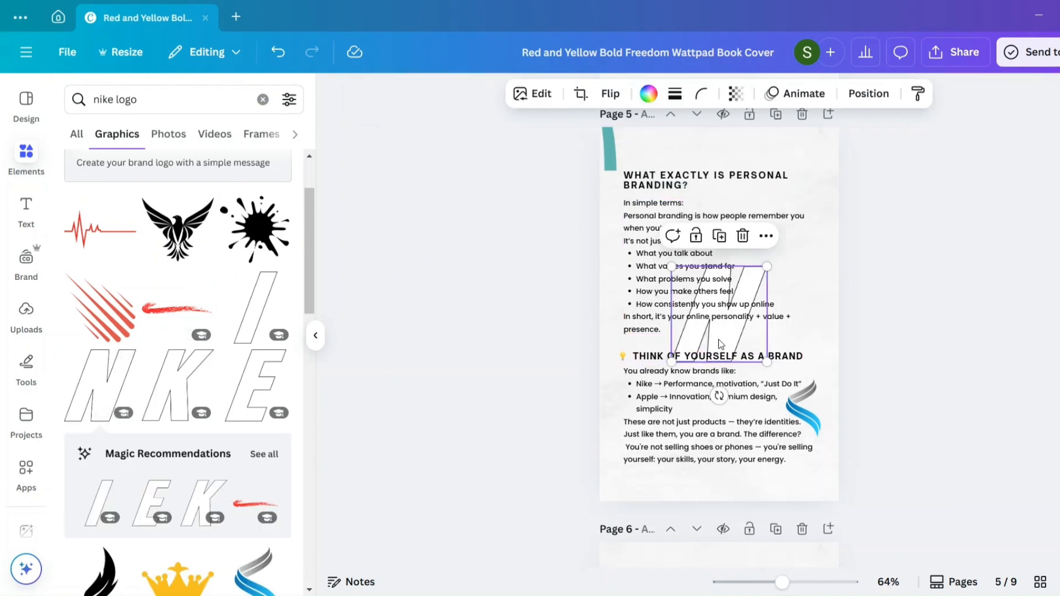
{"action": "left_click_drag", "start_coordinate": [720, 342], "coordinate": [684, 451]}
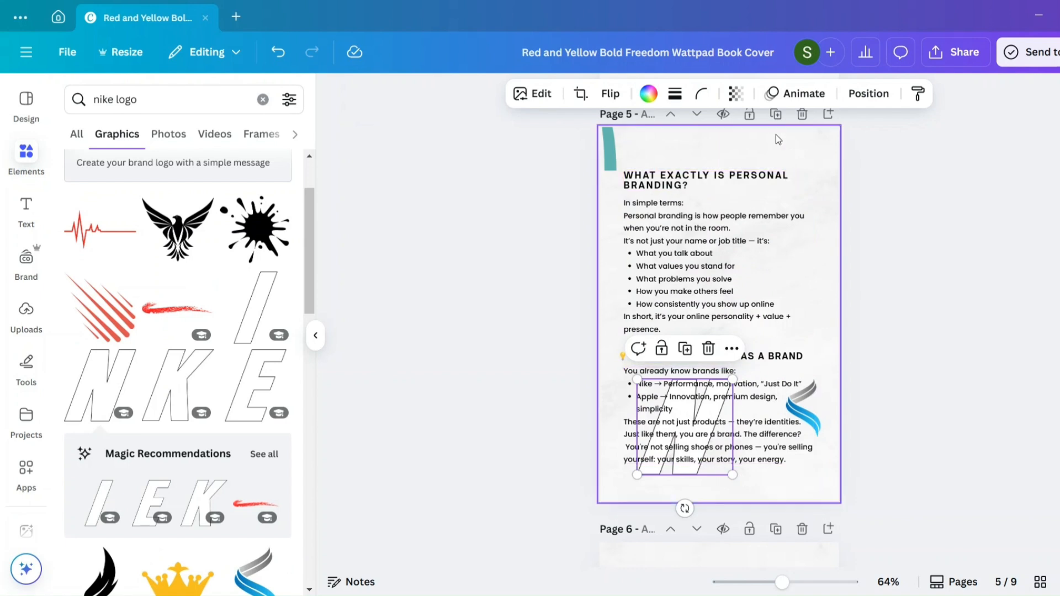
{"action": "left_click", "coordinate": [735, 94]}
{"action": "left_click_drag", "start_coordinate": [683, 152], "coordinate": [702, 154]}
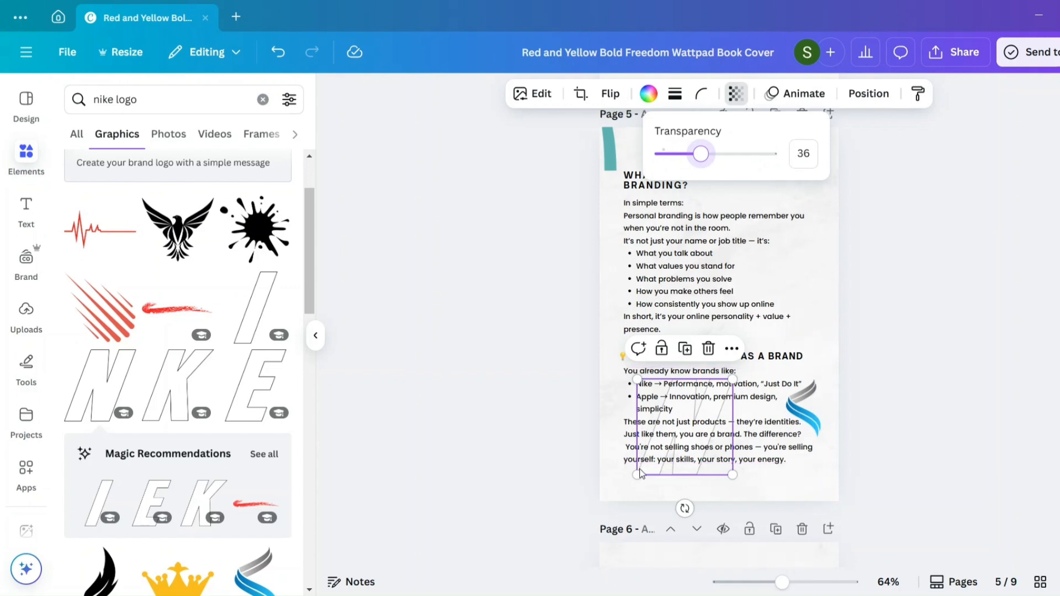
{"action": "left_click_drag", "start_coordinate": [639, 476], "coordinate": [648, 465]}
{"action": "left_click", "coordinate": [907, 394]}
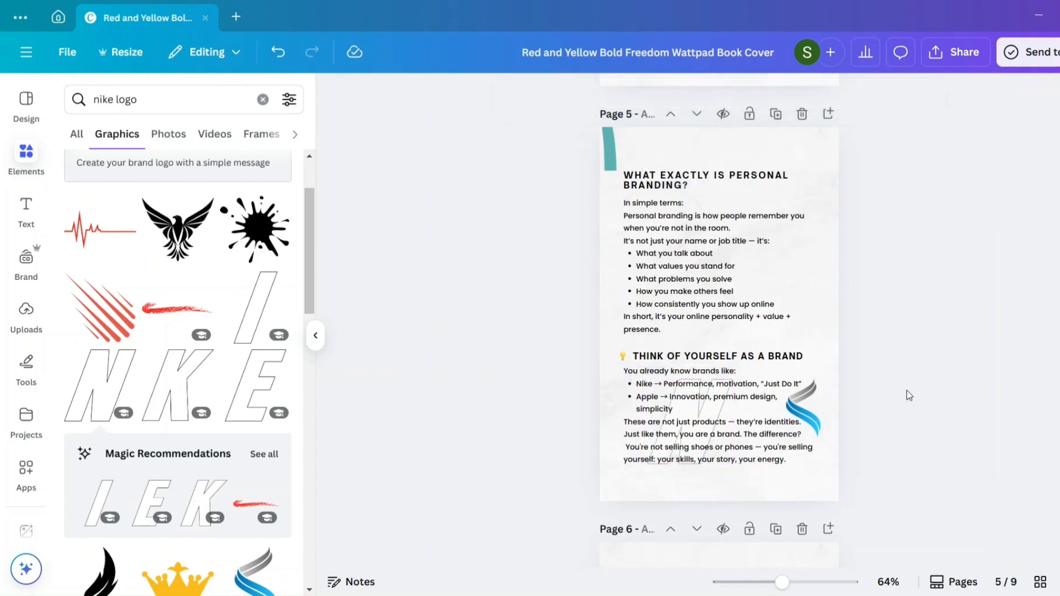
- Undo the outlined letter N's resizing, transparency change and placement on page 5
{"action": "left_click", "coordinate": [715, 386]}
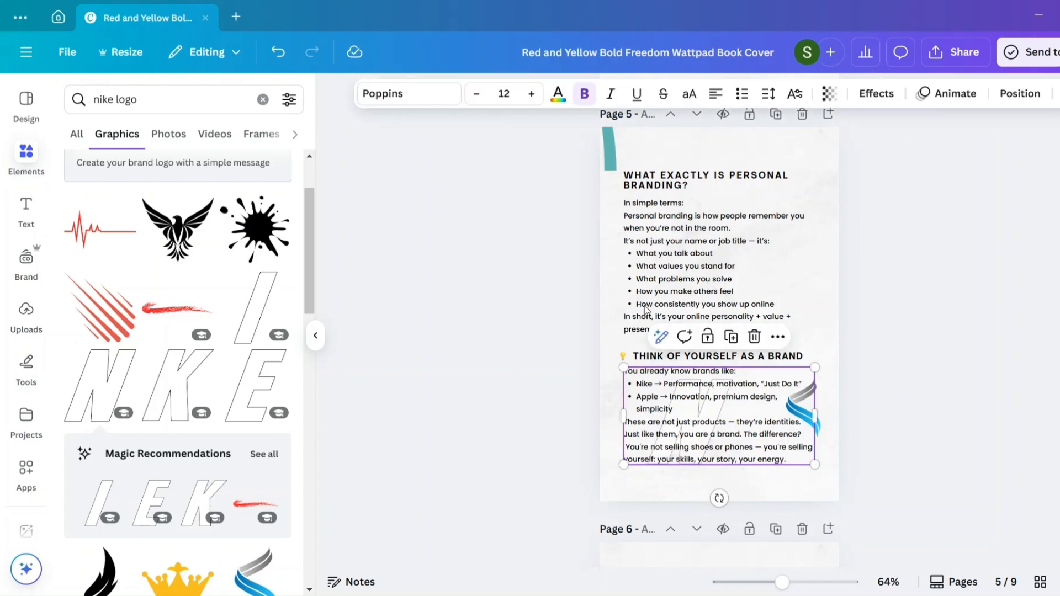
{"action": "left_click", "coordinate": [278, 54]}
{"action": "left_click", "coordinate": [280, 57]}
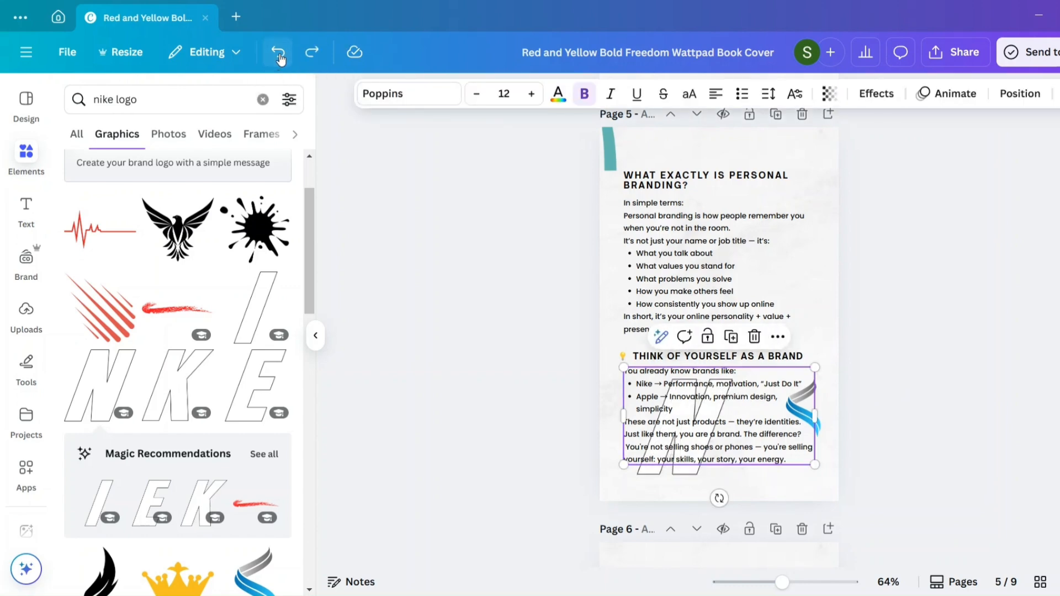
{"action": "left_click", "coordinate": [280, 57]}
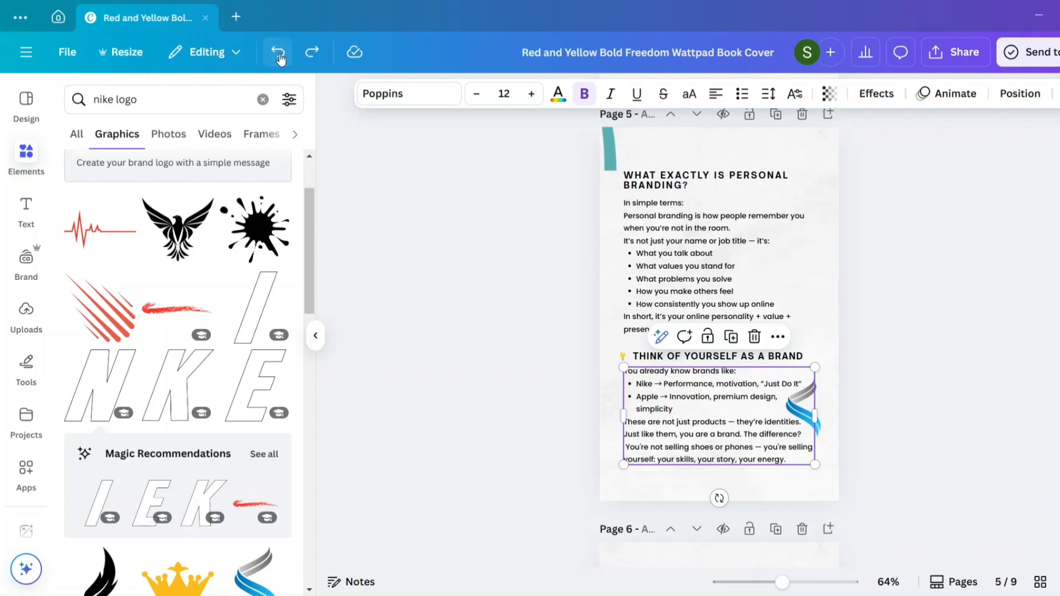
- Try the black eagle graphic on page 5 and move it completely off the page
{"action": "left_click", "coordinate": [180, 216]}
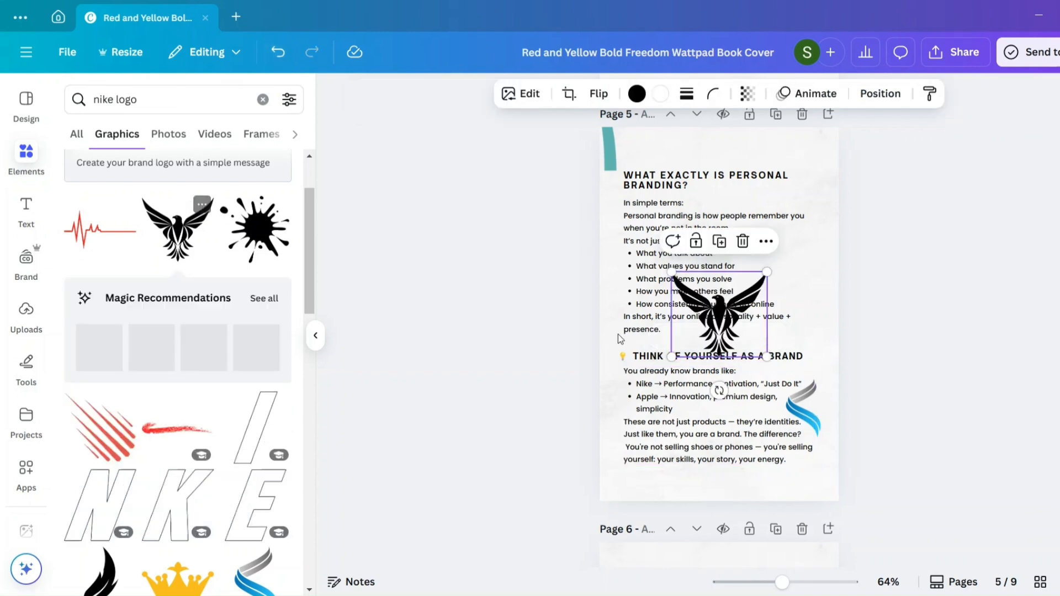
{"action": "left_click_drag", "start_coordinate": [740, 333], "coordinate": [544, 359]}
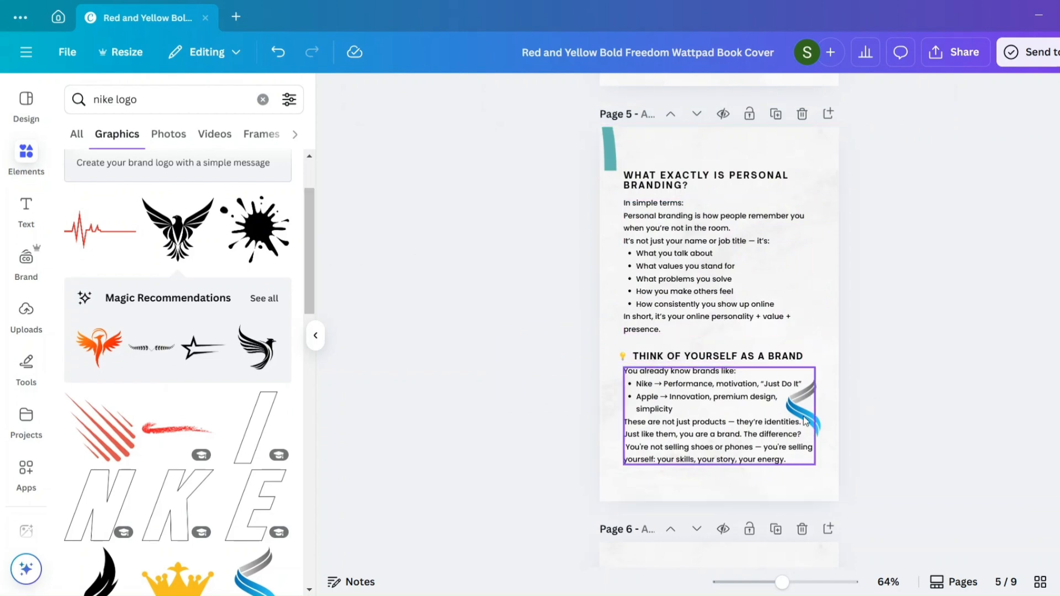
- Move page 5's grey-and-blue swoosh graphic up into the empty space beside the upper bulleted list
{"action": "left_click_drag", "start_coordinate": [804, 425], "coordinate": [795, 289]}
{"action": "left_click", "coordinate": [839, 345]}
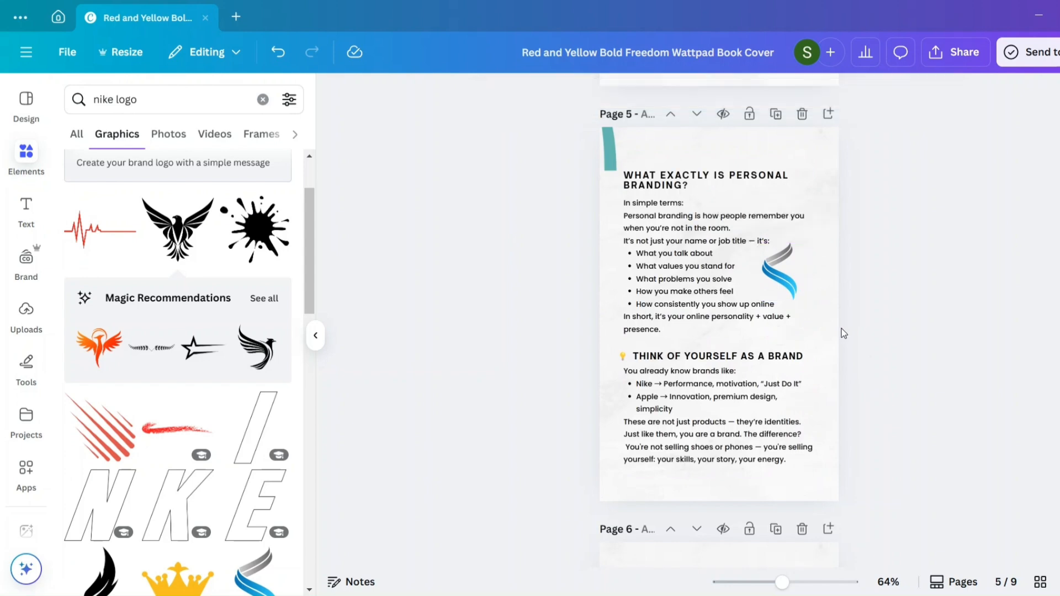
- Review the layouts of the pages following page 5, and display all the ebook's pages in grid view
{"action": "scroll", "coordinate": [843, 333], "scroll_direction": "down", "scroll_amount": 1}
{"action": "scroll", "coordinate": [843, 334], "scroll_direction": "down", "scroll_amount": 8}
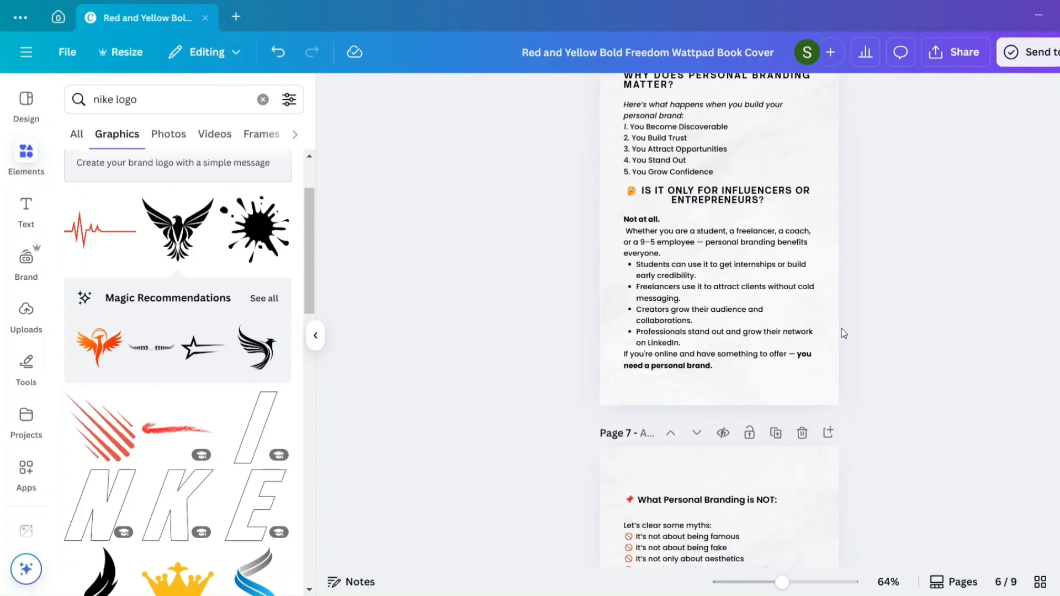
{"action": "scroll", "coordinate": [771, 215], "scroll_direction": "down", "scroll_amount": 7}
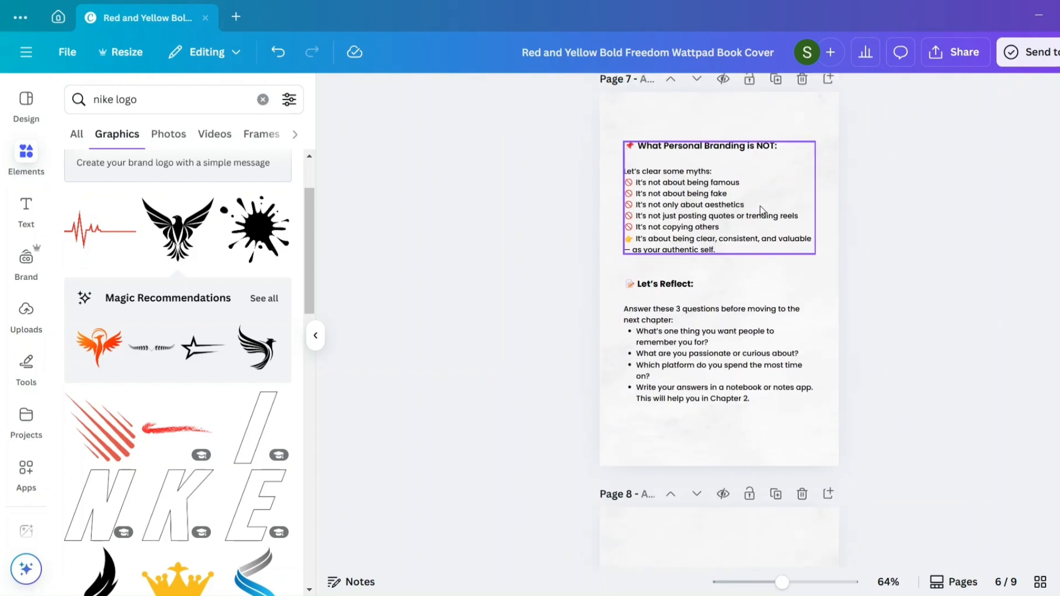
{"action": "scroll", "coordinate": [719, 342], "scroll_direction": "down", "scroll_amount": 3}
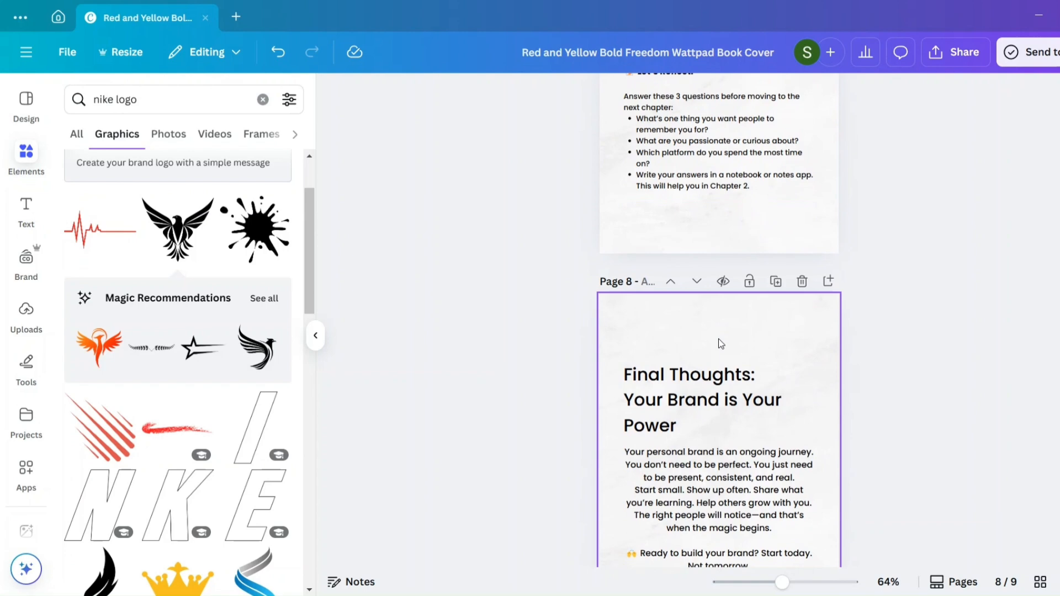
{"action": "scroll", "coordinate": [720, 344], "scroll_direction": "down", "scroll_amount": 7}
{"action": "scroll", "coordinate": [719, 342], "scroll_direction": "up", "scroll_amount": 4}
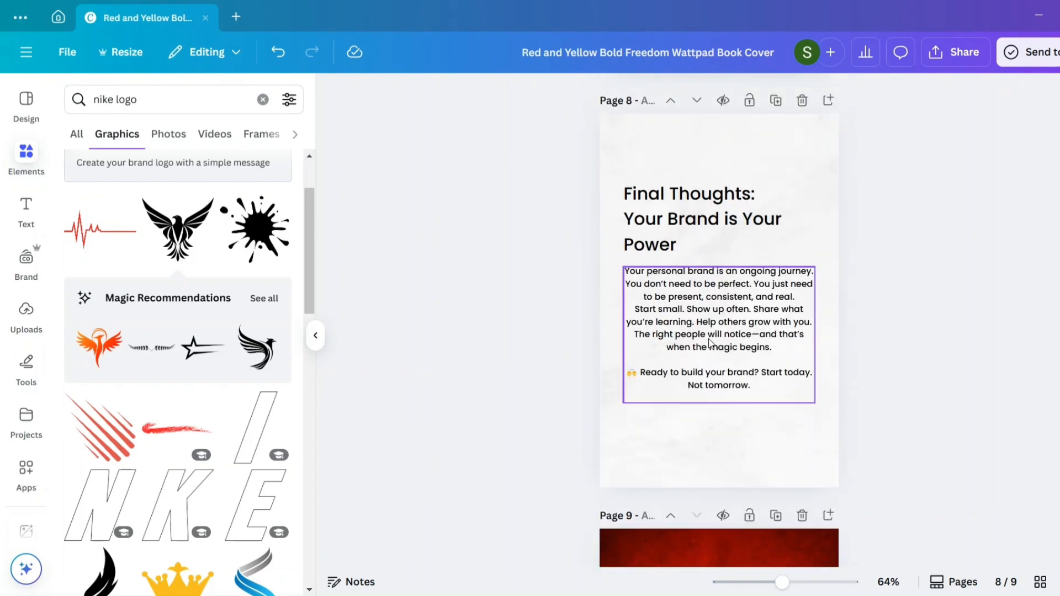
{"action": "left_click", "coordinate": [1039, 579]}
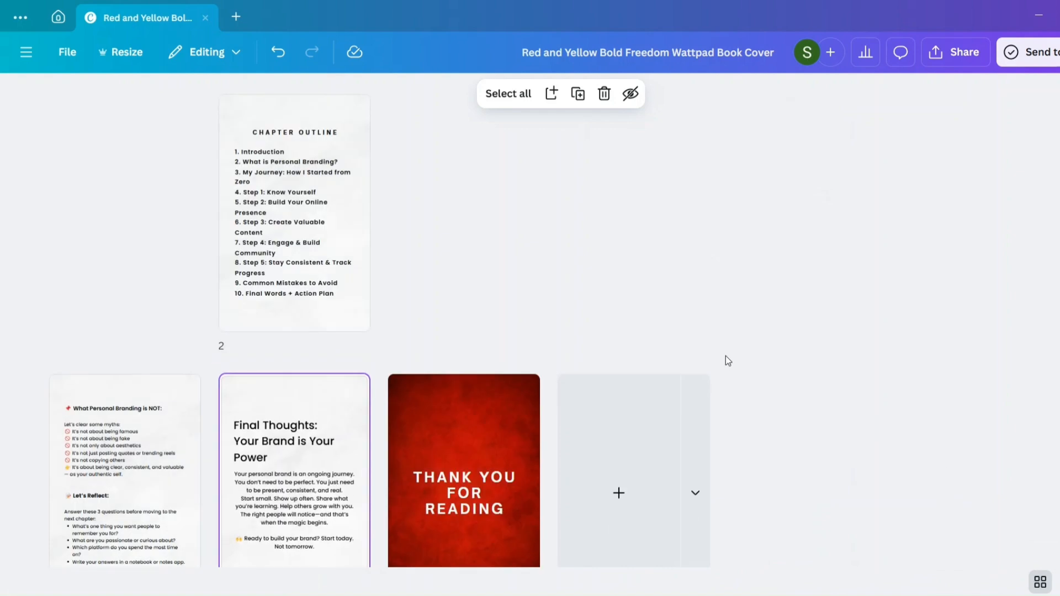
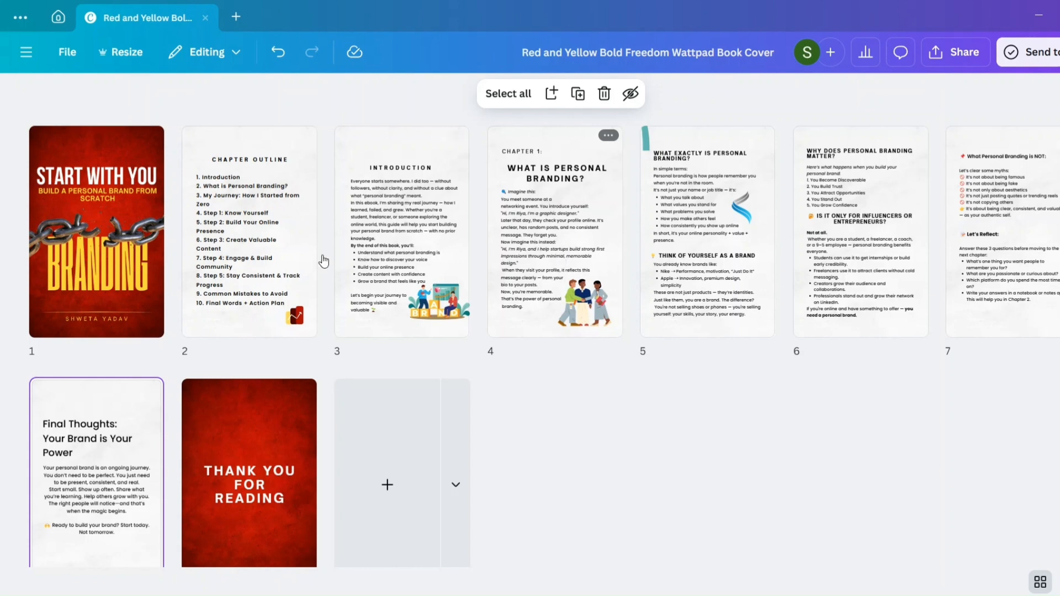
- Open the cover page from the grid view and nudge its broken chain image slightly down
{"action": "double_click", "coordinate": [142, 255]}
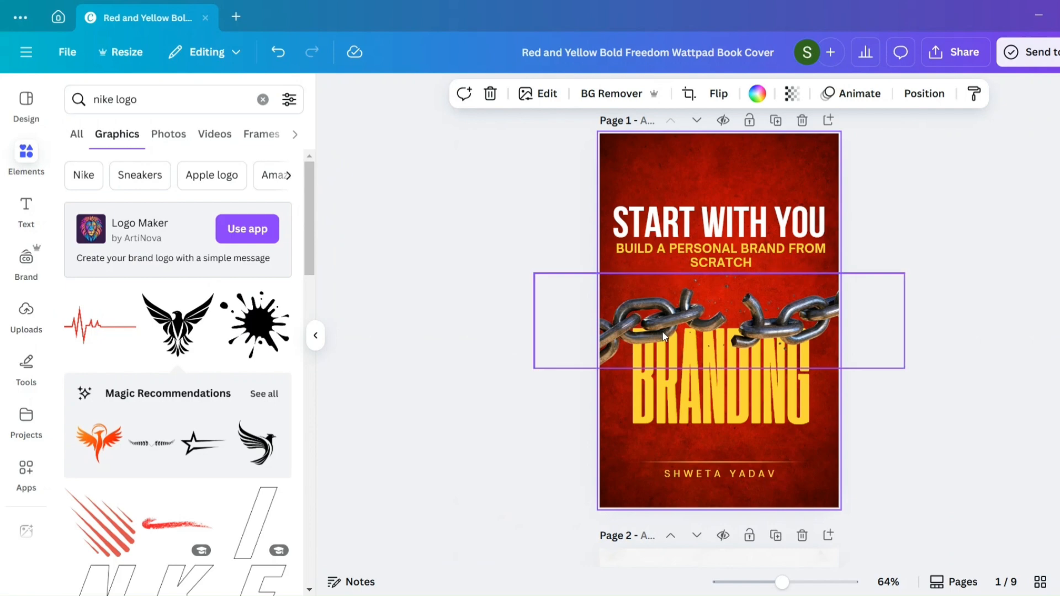
{"action": "left_click", "coordinate": [663, 336]}
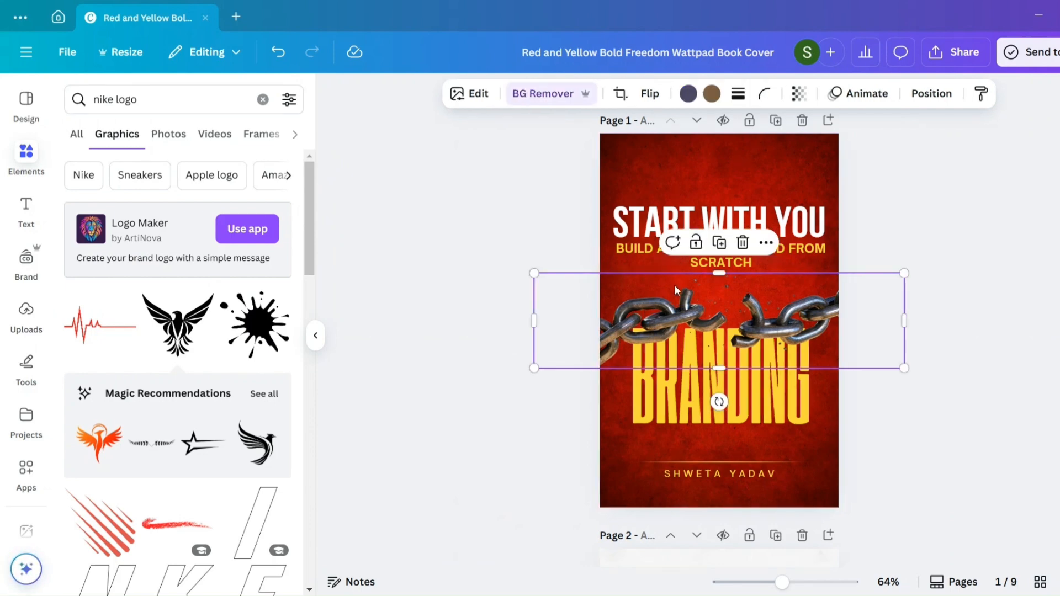
{"action": "left_click_drag", "start_coordinate": [674, 284], "coordinate": [675, 296]}
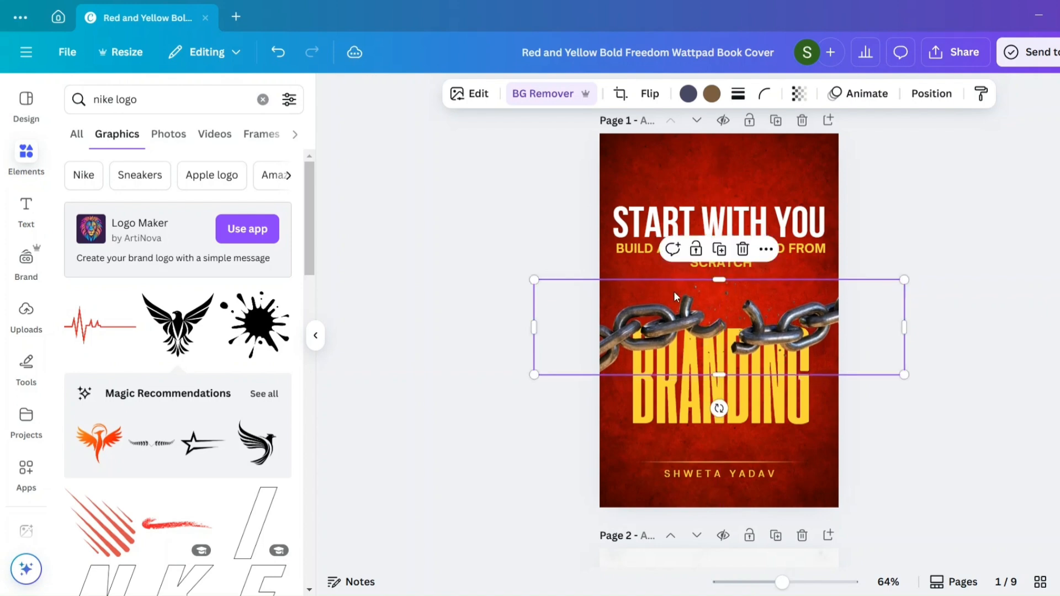
- Blur the whole broken chain image on the cover at intensity 21 and nudge it back up just below the subtitle
{"action": "left_click", "coordinate": [472, 96]}
{"action": "scroll", "coordinate": [240, 486], "scroll_direction": "down", "scroll_amount": 2}
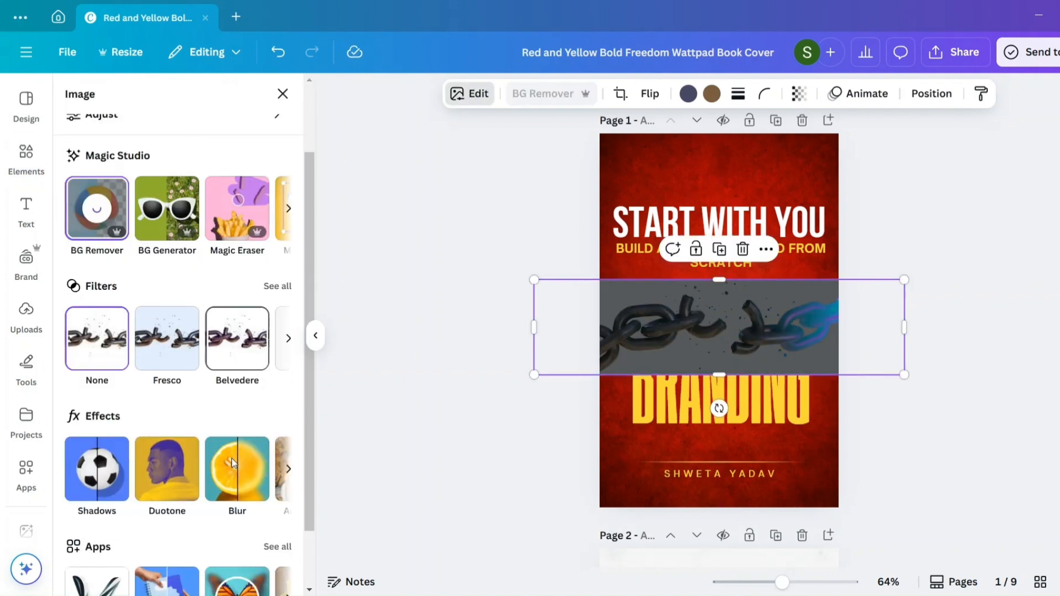
{"action": "left_click", "coordinate": [237, 450]}
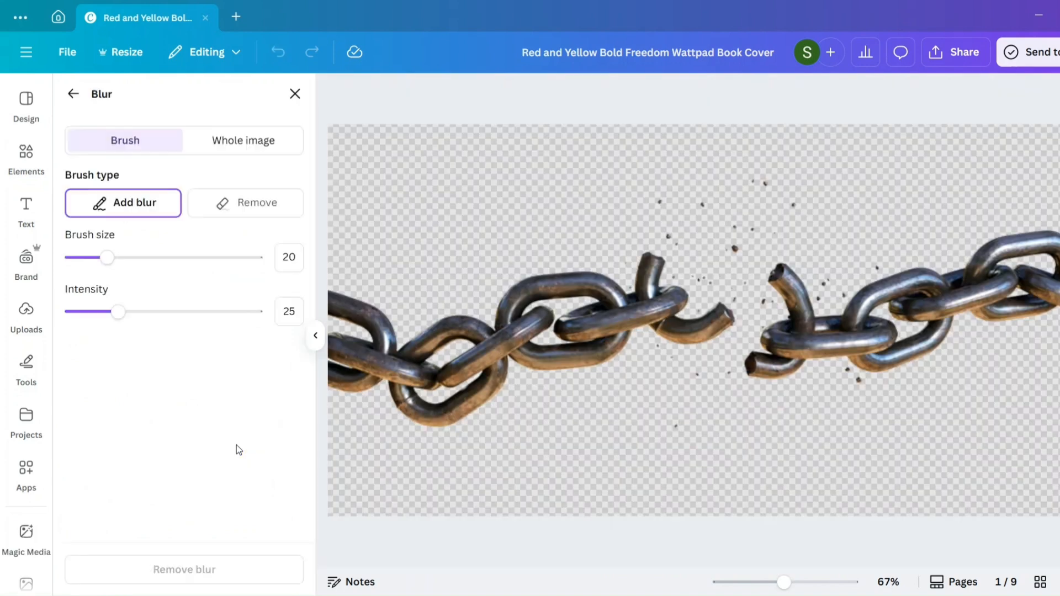
{"action": "left_click", "coordinate": [214, 140]}
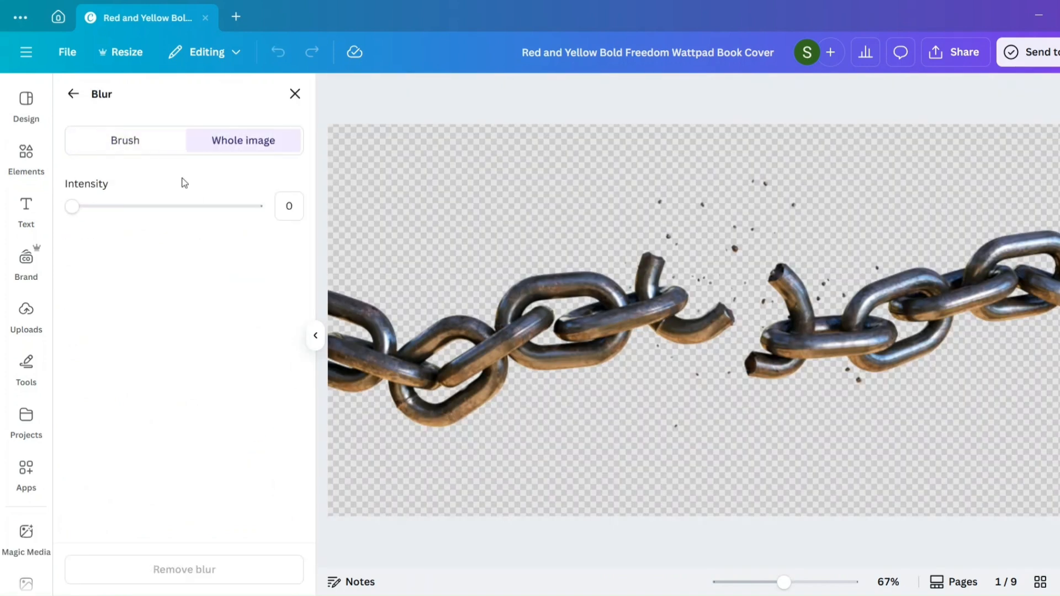
{"action": "left_click_drag", "start_coordinate": [73, 205], "coordinate": [111, 205]}
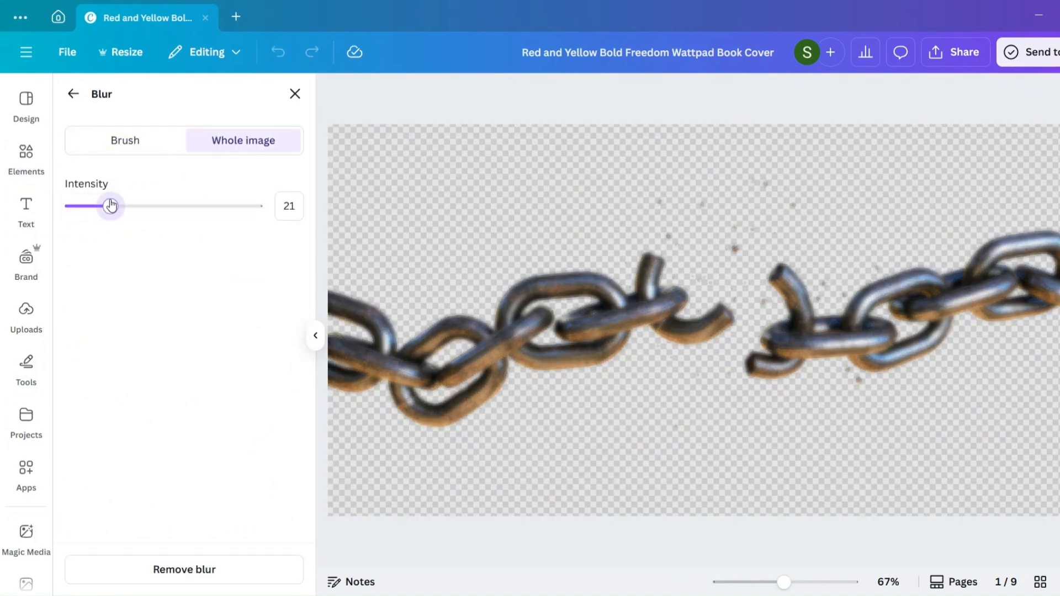
{"action": "left_click", "coordinate": [73, 95]}
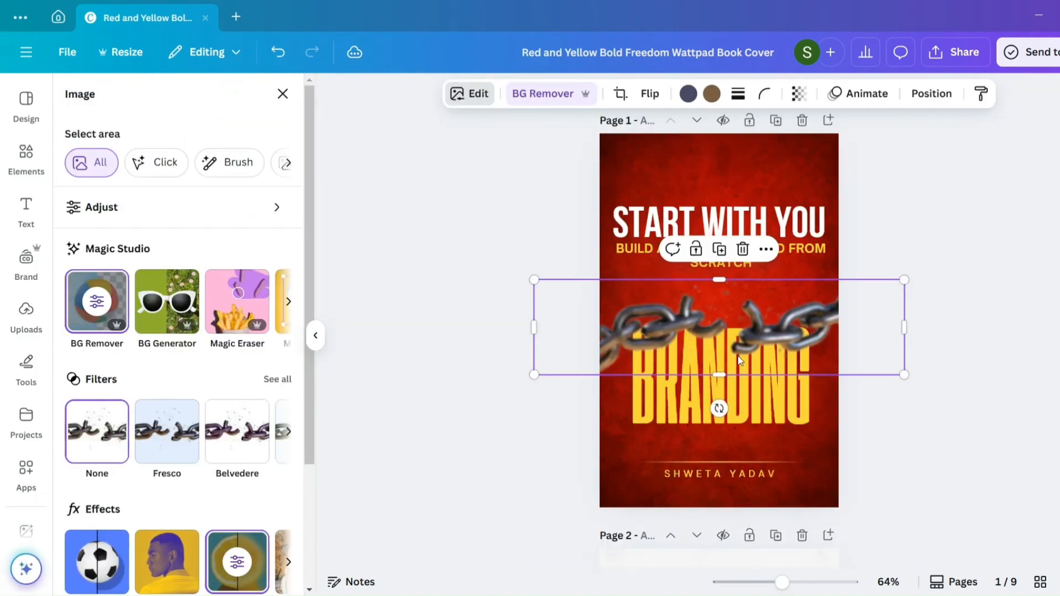
{"action": "left_click_drag", "start_coordinate": [776, 346], "coordinate": [777, 339]}
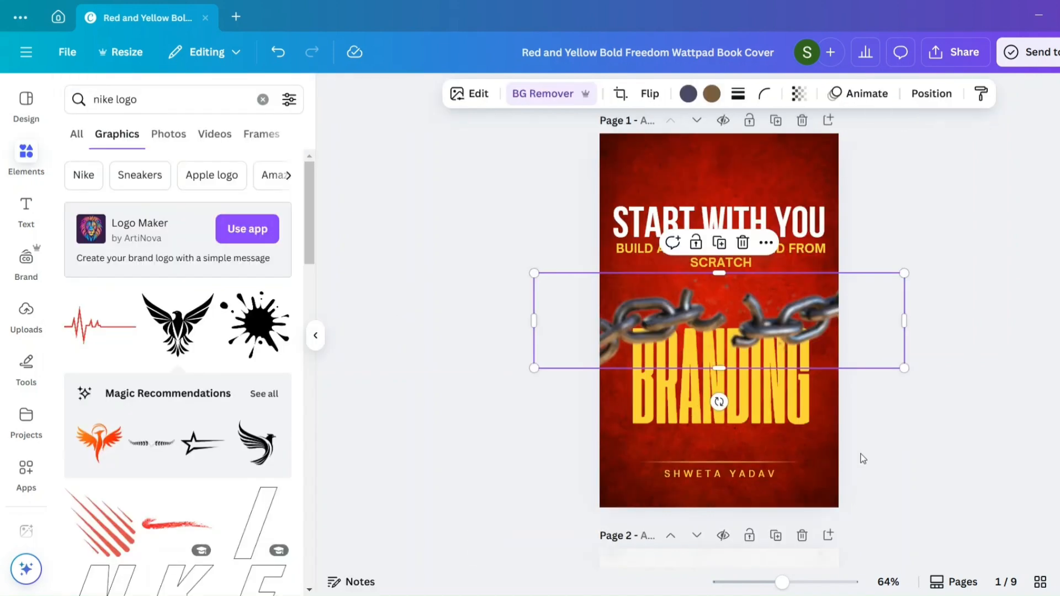
{"action": "left_click", "coordinate": [863, 459]}
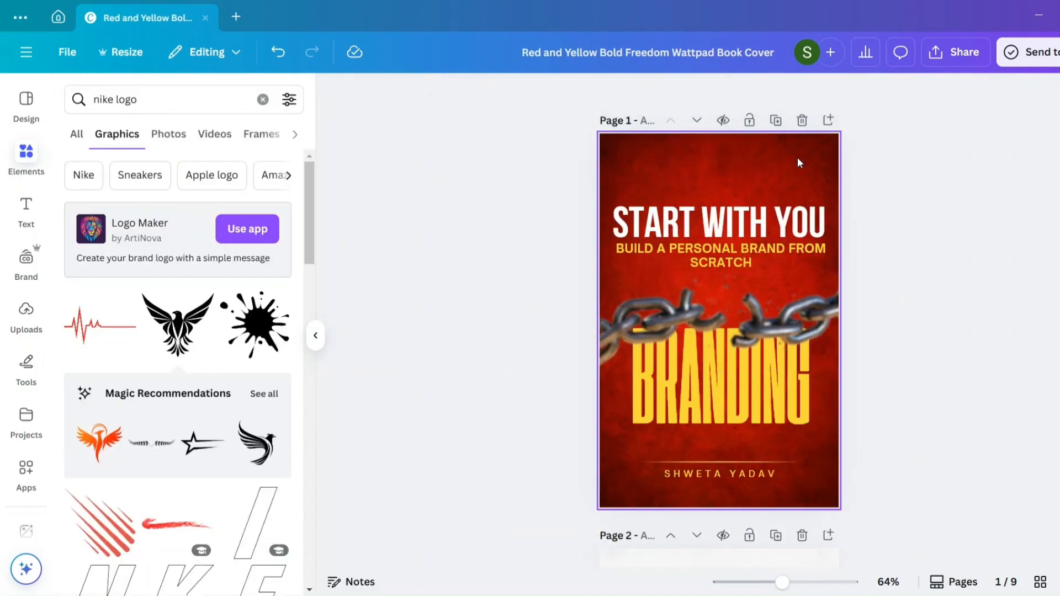
- Start a full-screen presentation of the ebook from the additional sharing options
{"action": "left_click", "coordinate": [951, 52]}
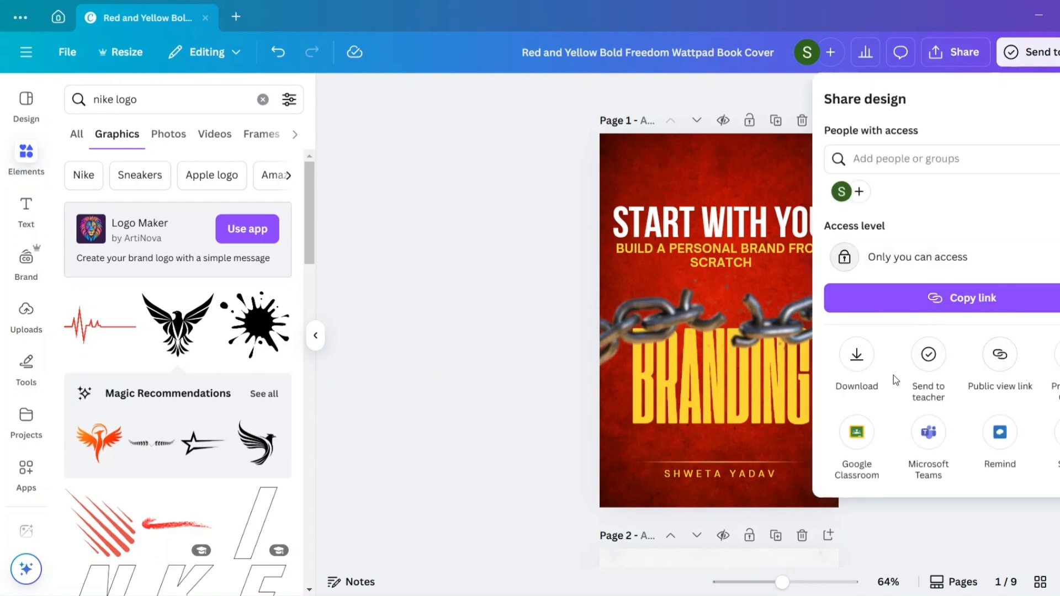
{"action": "left_click", "coordinate": [1058, 436]}
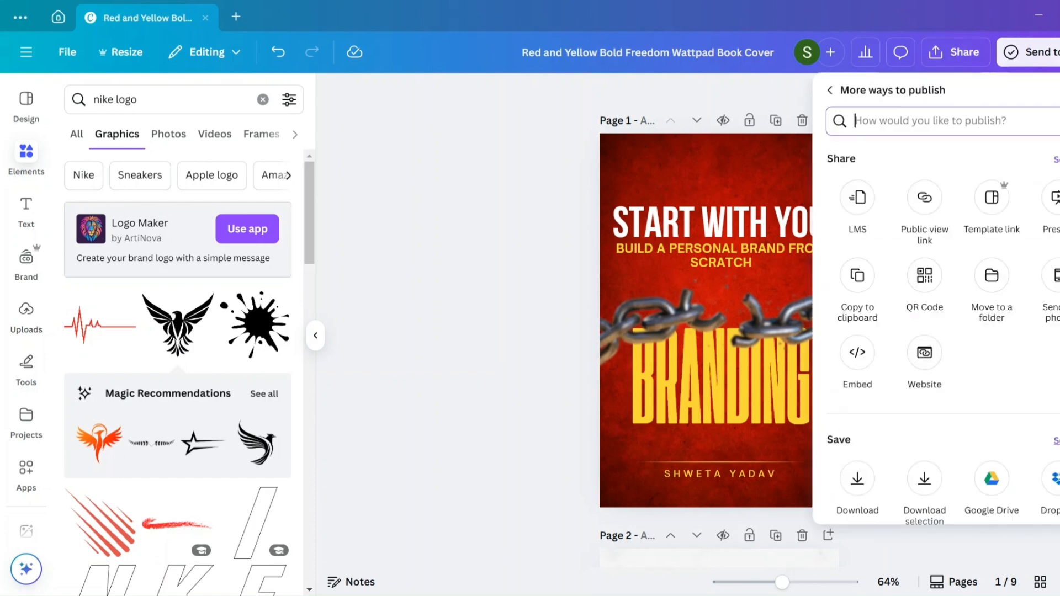
{"action": "left_click", "coordinate": [1056, 200]}
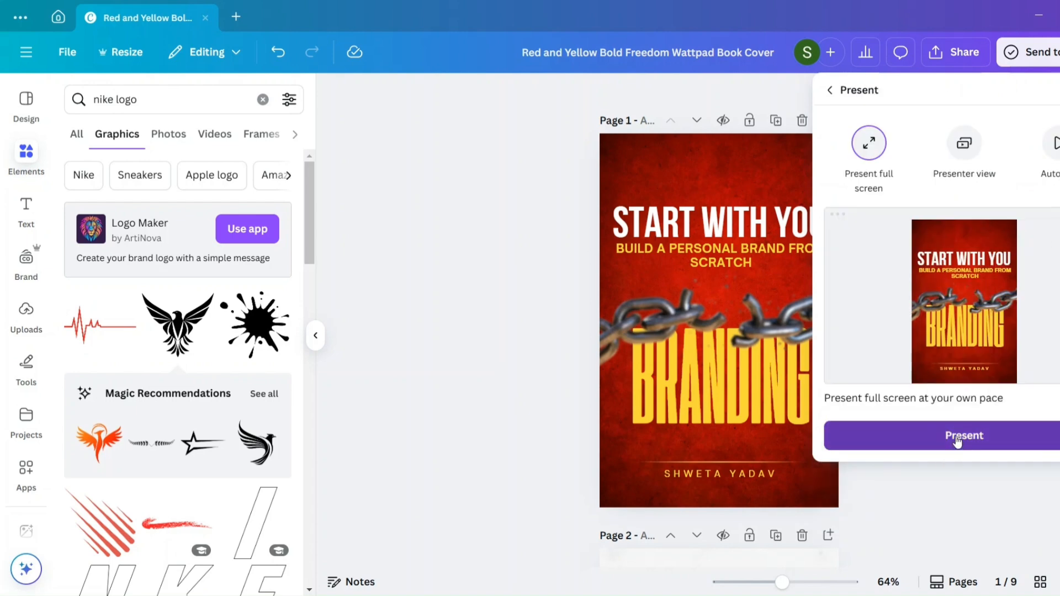
{"action": "left_click", "coordinate": [955, 439]}
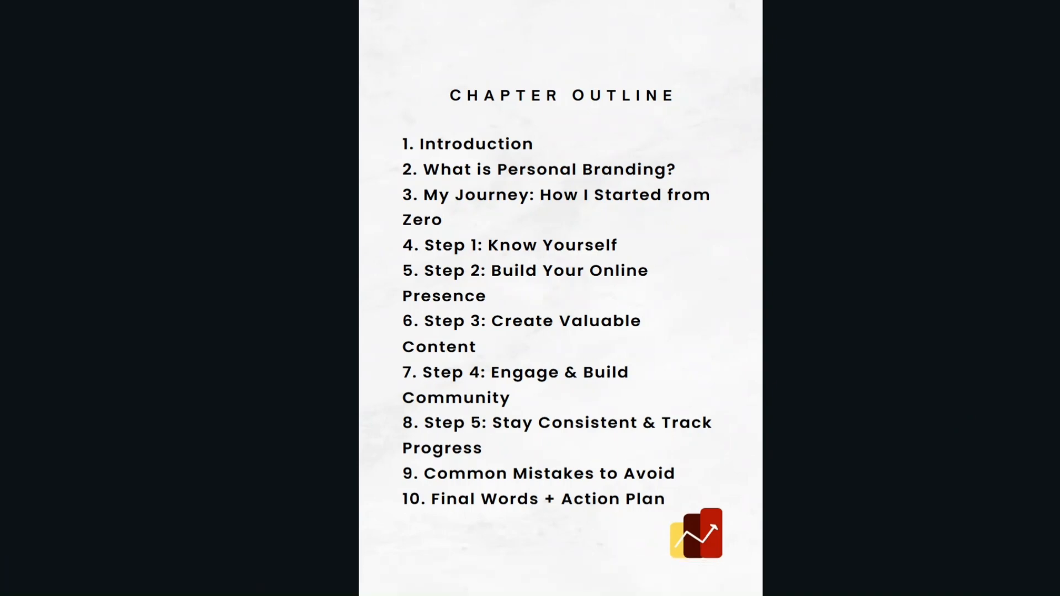
- Page through the full-screen ebook to the closing thank-you page, exit the presentation and return to page 7 in the editor
{"action": "key", "text": "Right"}
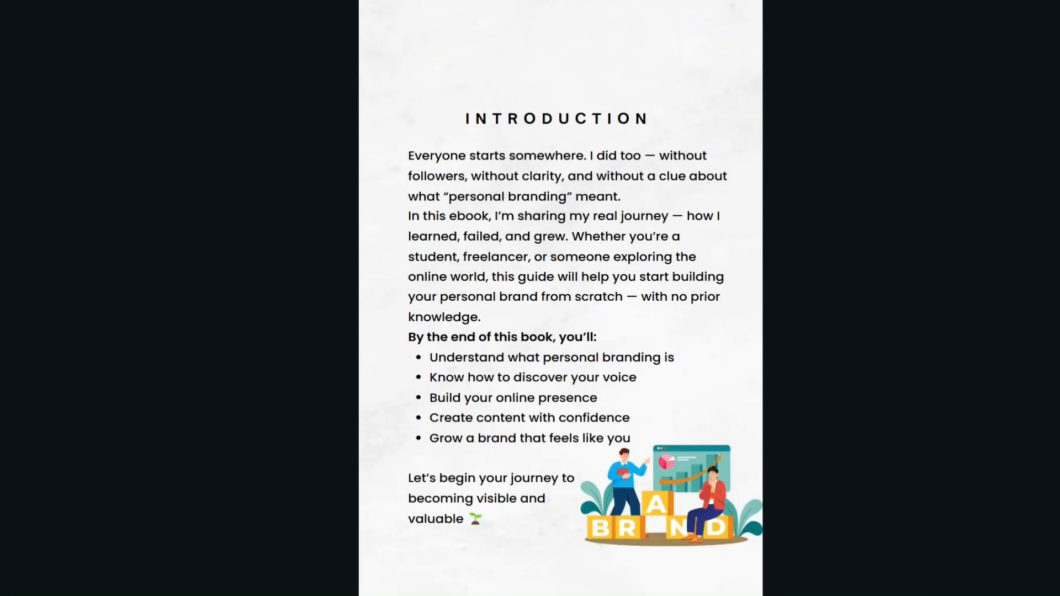
{"action": "key", "text": "Right"}
{"action": "key", "text": "Right"}
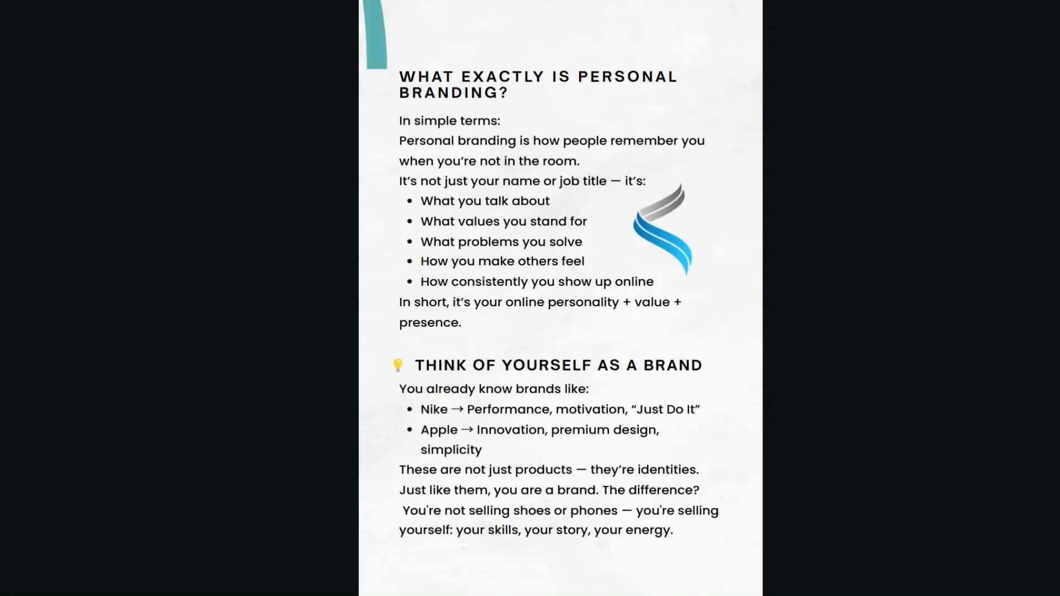
{"action": "key", "text": "Right"}
{"action": "key", "text": "Right"}
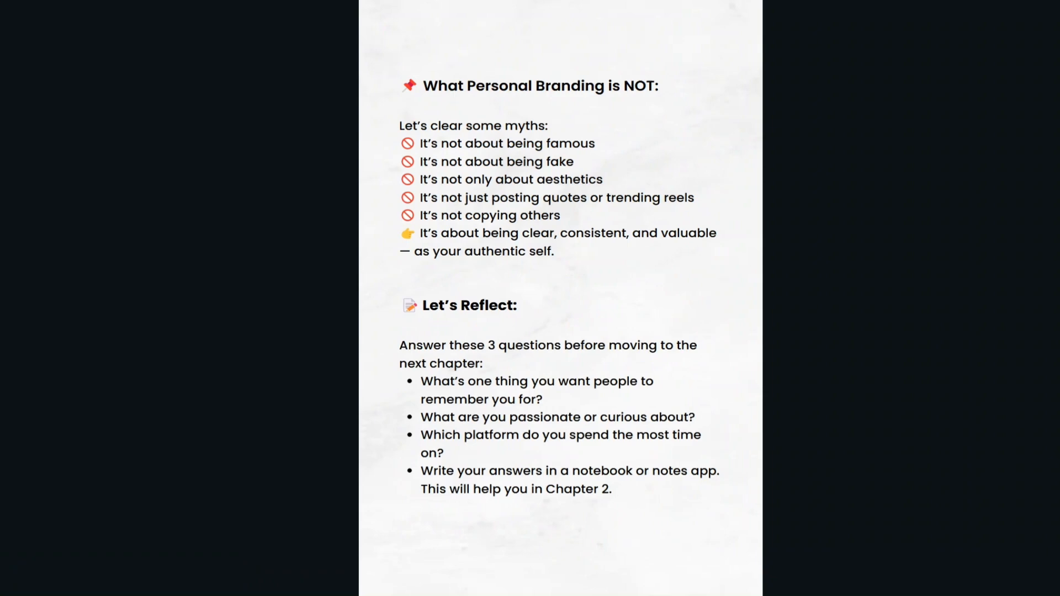
{"action": "key", "text": "Right"}
{"action": "key", "text": "Right"}
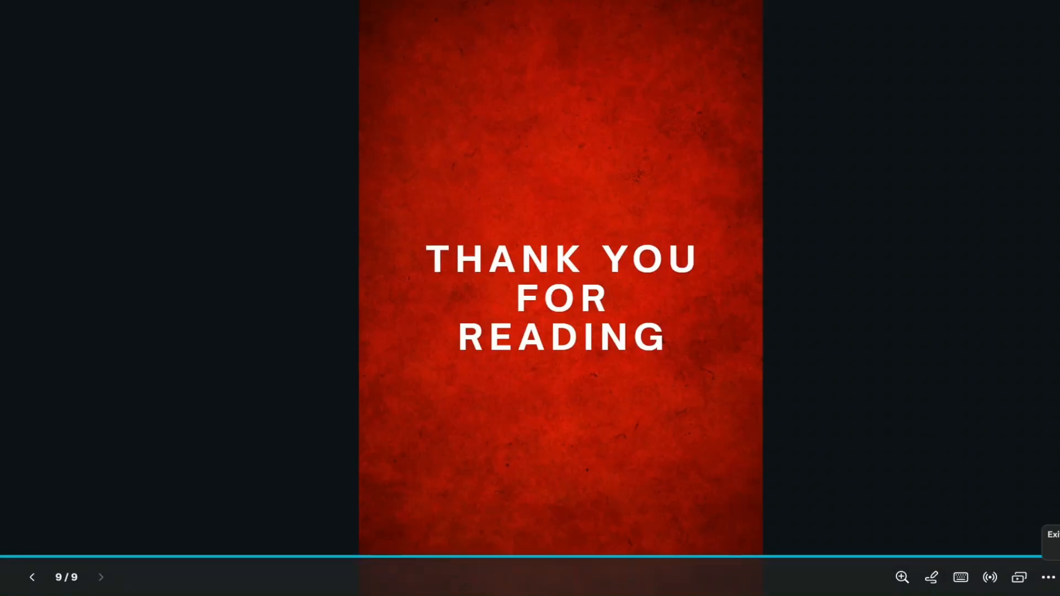
{"action": "left_click", "coordinate": [1058, 577]}
{"action": "scroll", "coordinate": [741, 244], "scroll_direction": "up", "scroll_amount": 5}
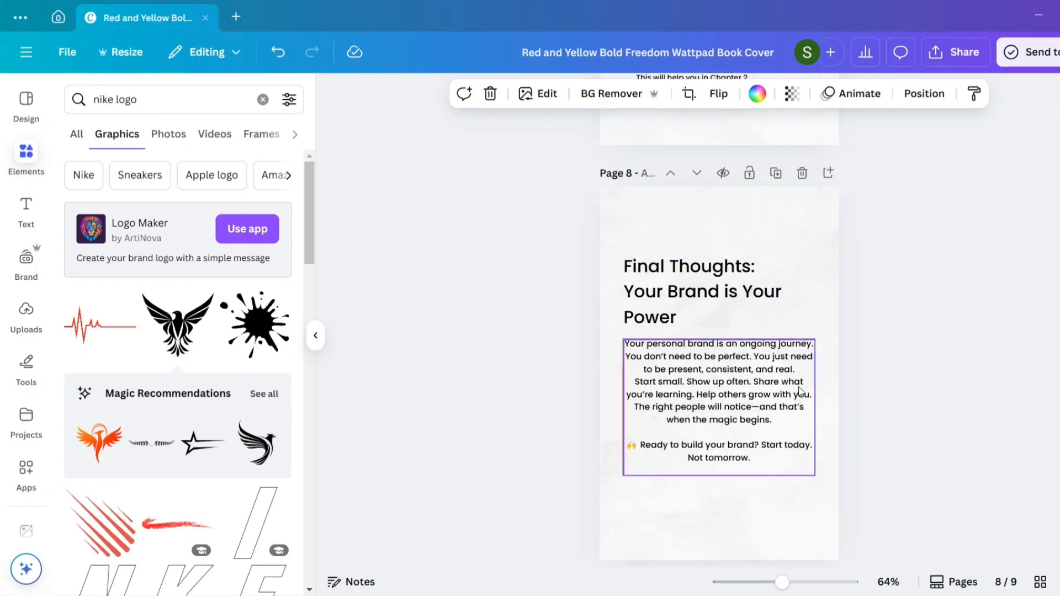
{"action": "scroll", "coordinate": [800, 392], "scroll_direction": "up", "scroll_amount": 5}
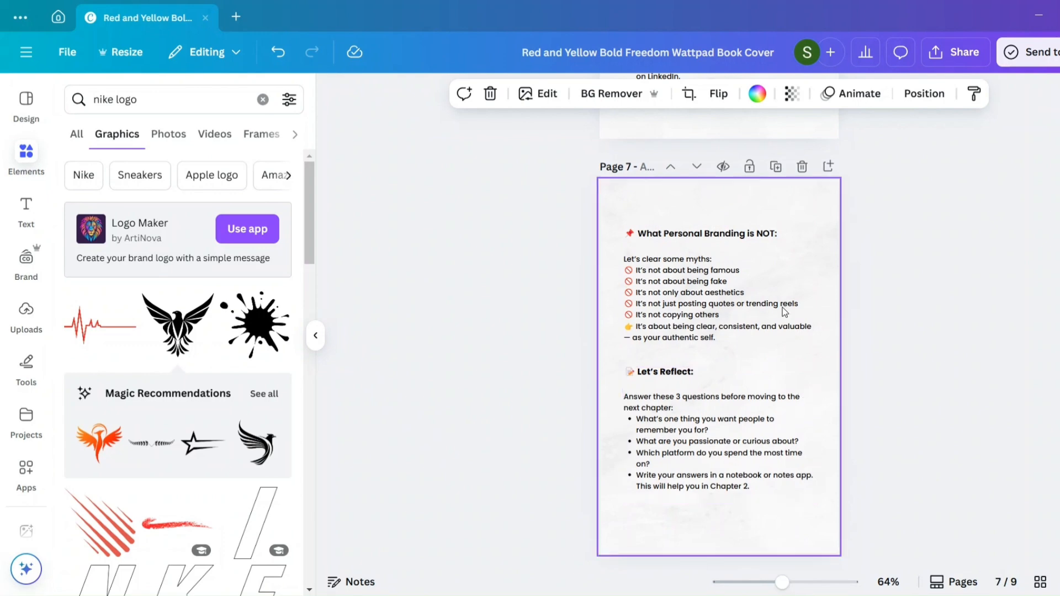